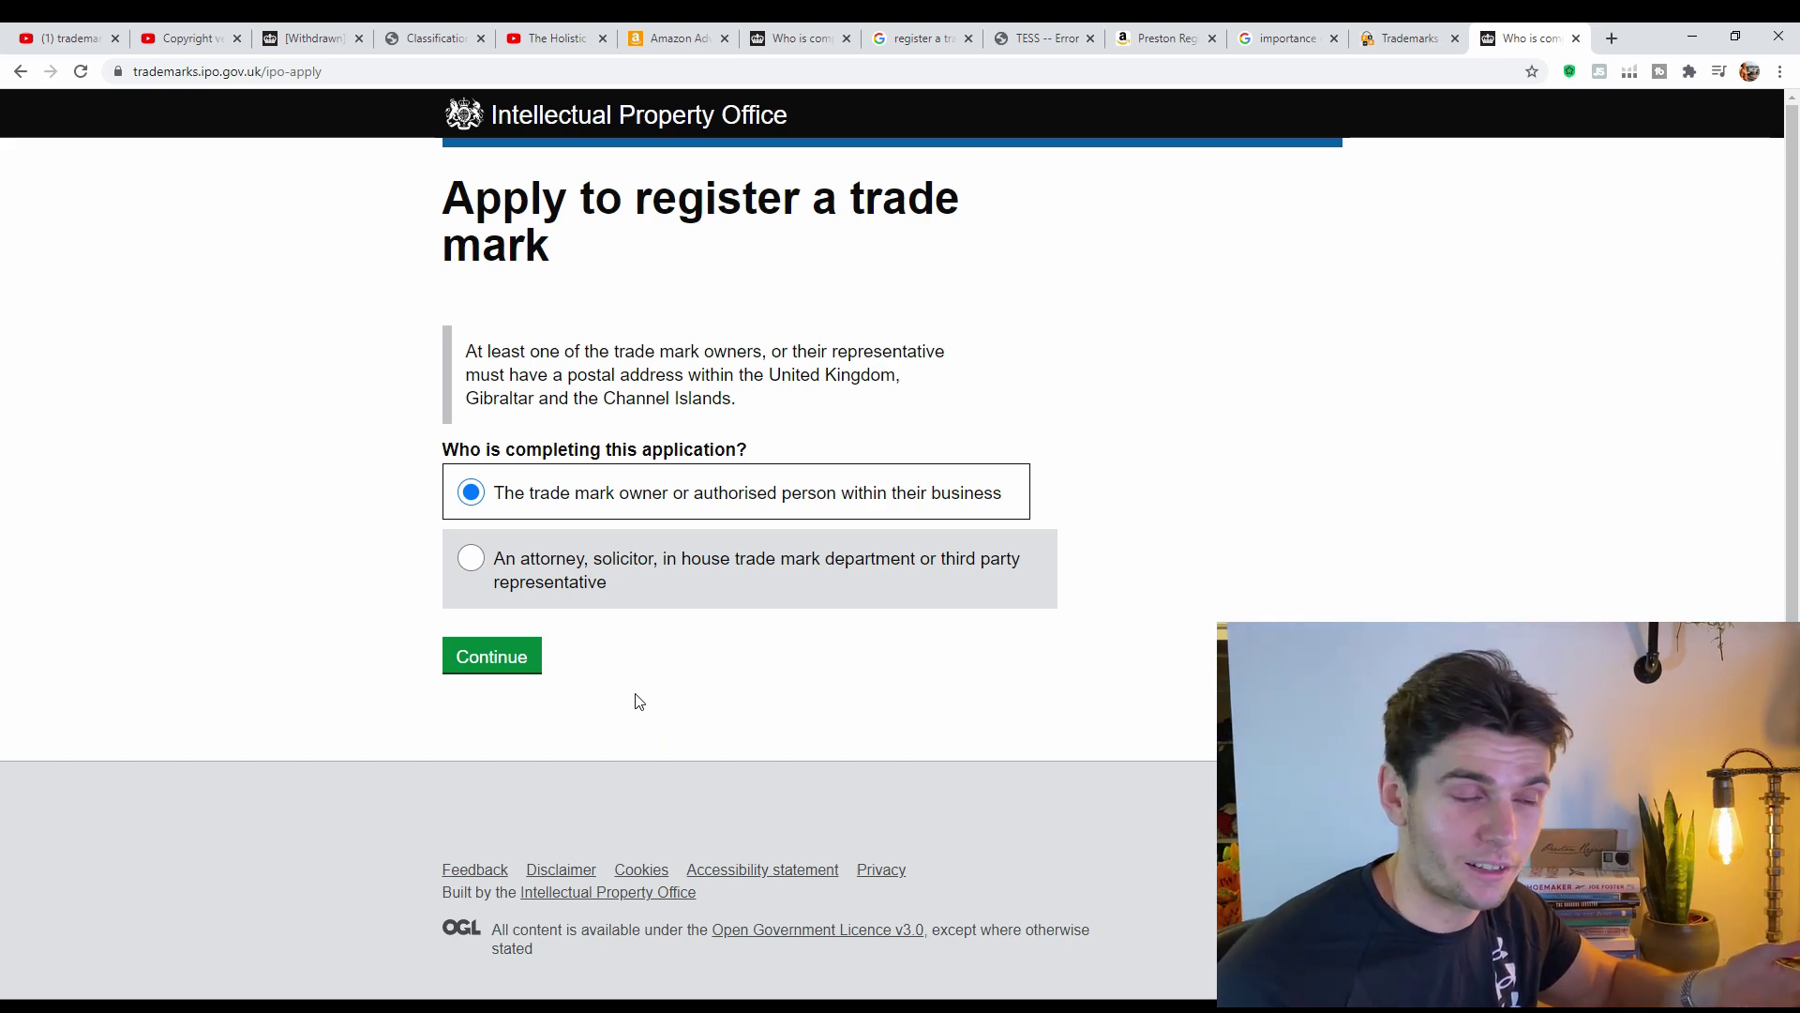
Declare the trade mark owner or authorised person within their business as completing the application and continue.
left_click(485, 562)
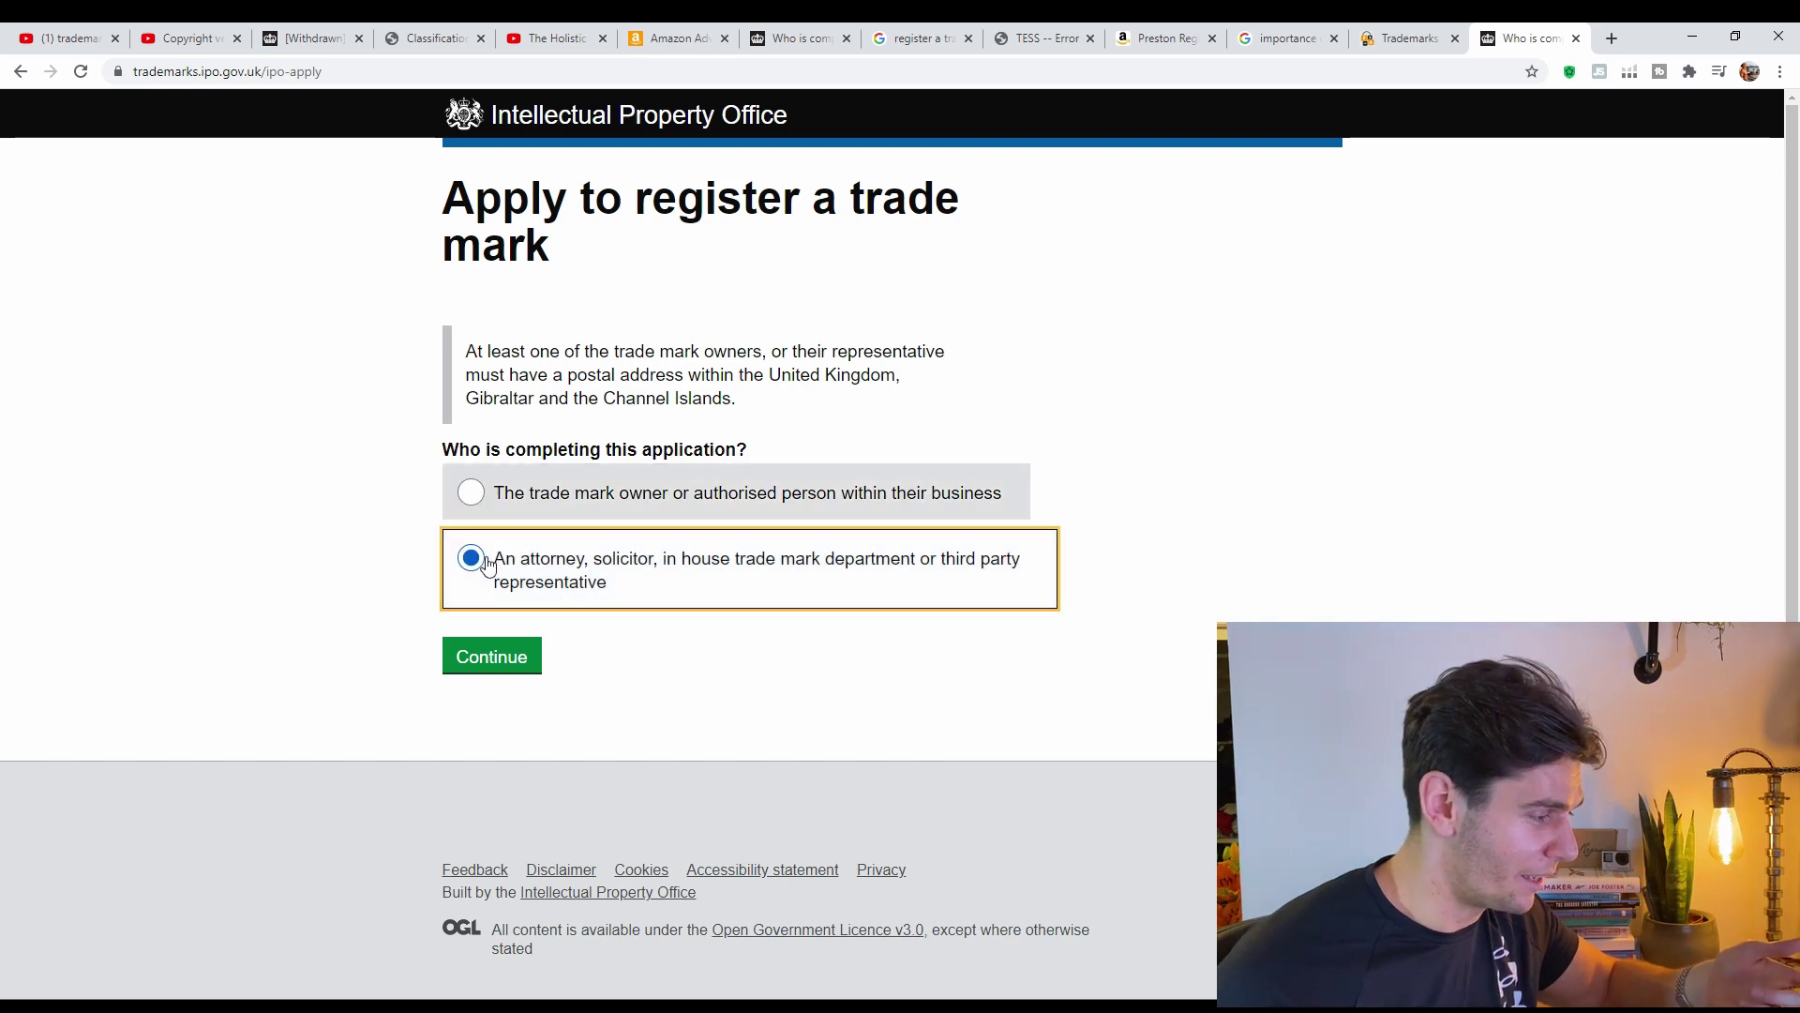
left_click(470, 492)
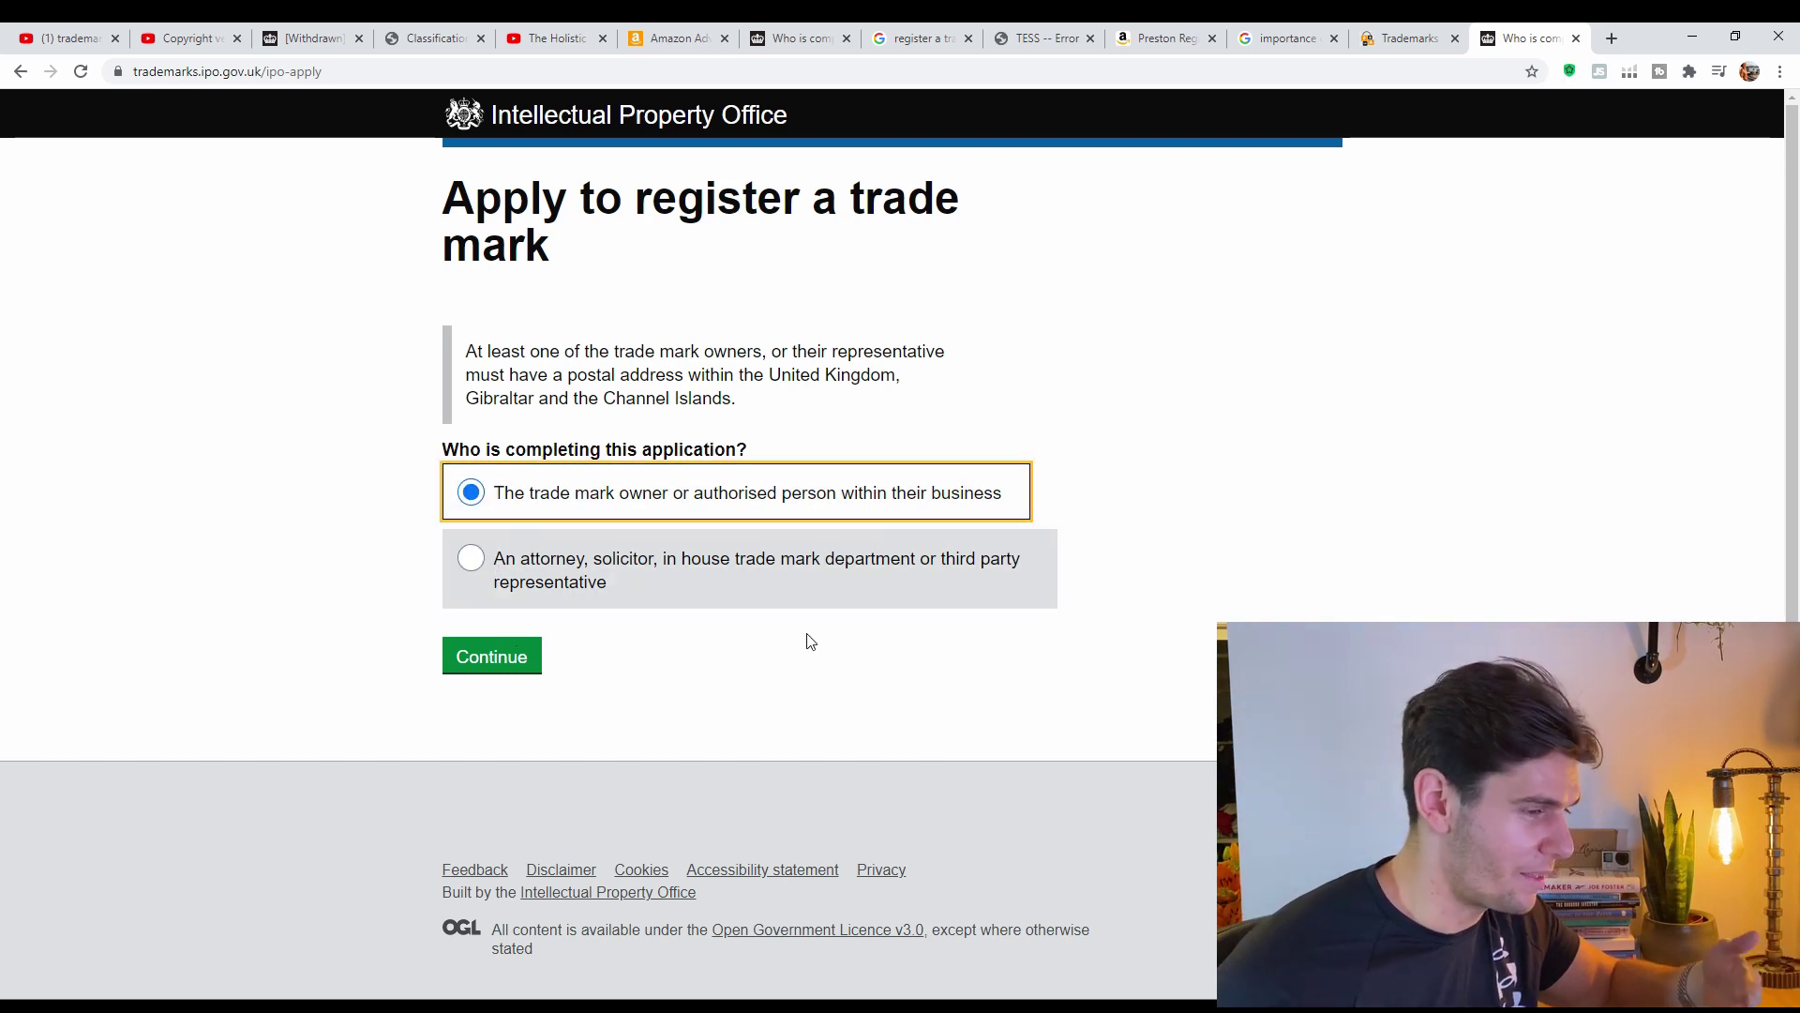
left_click(523, 652)
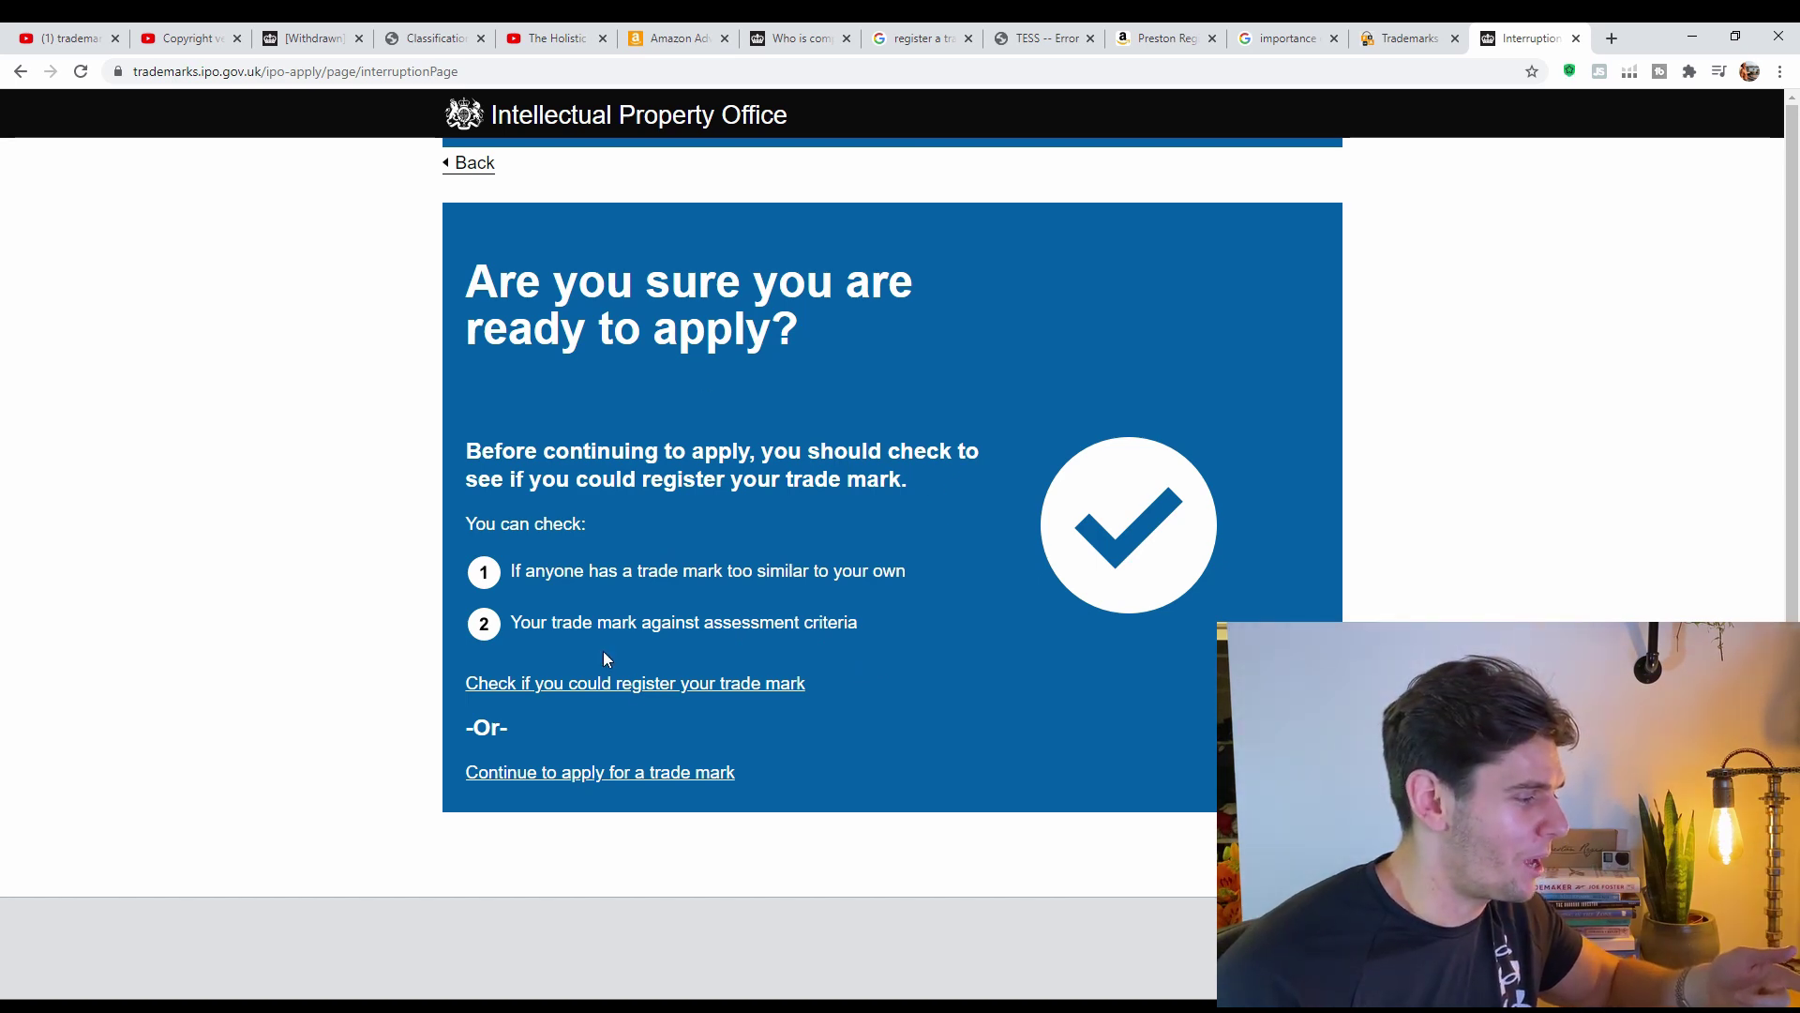
Open the tool for checking whether the trade mark could be registered and start the check.
left_click(638, 685)
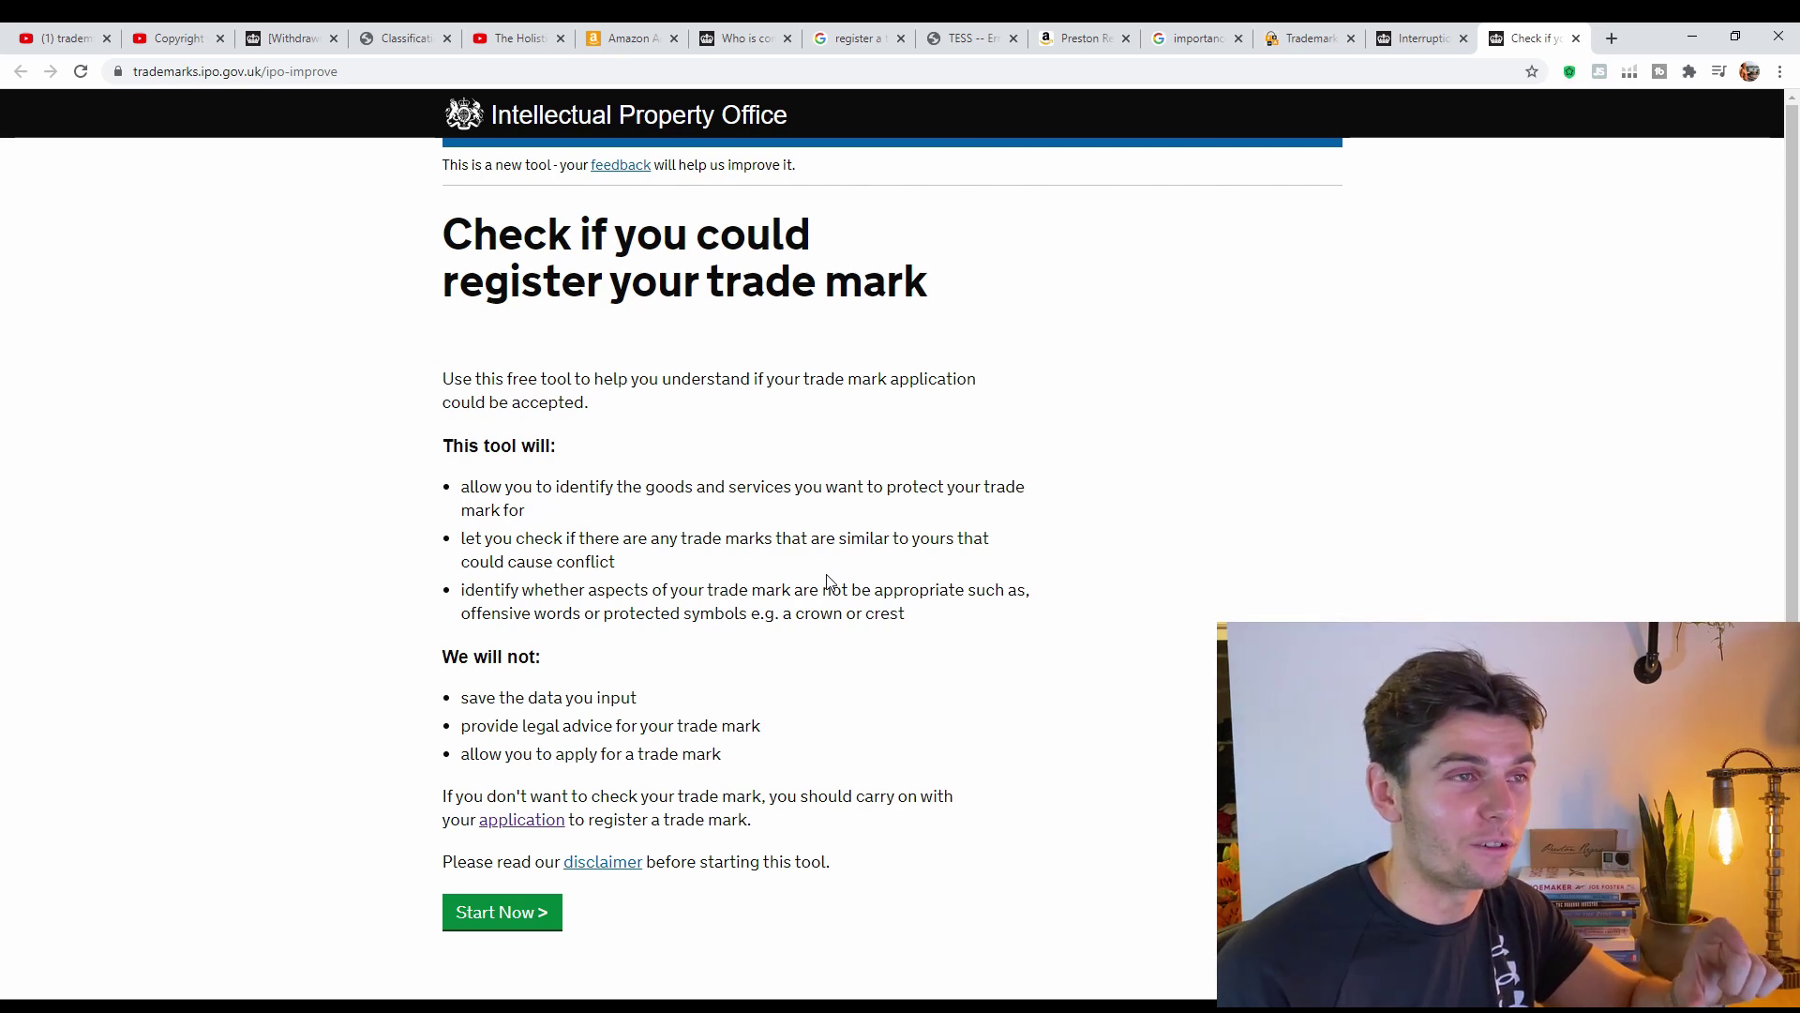
scroll(856, 647, "down", 1)
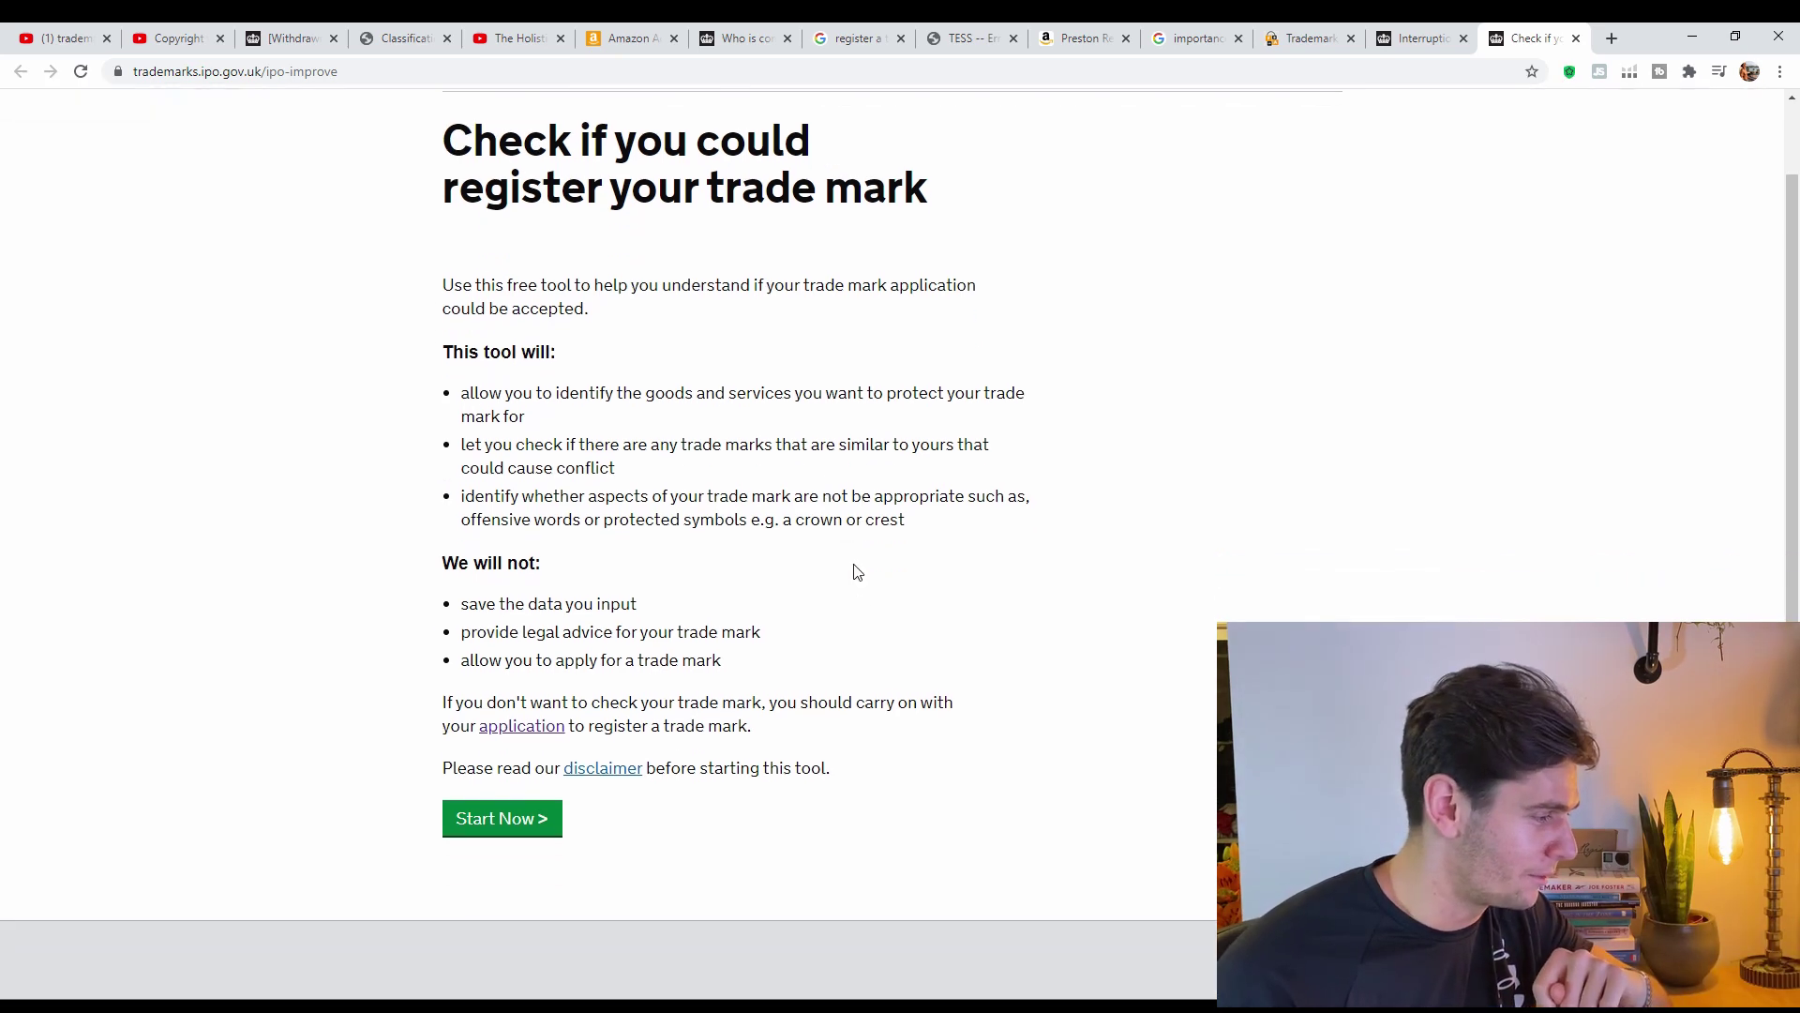
left_click(534, 818)
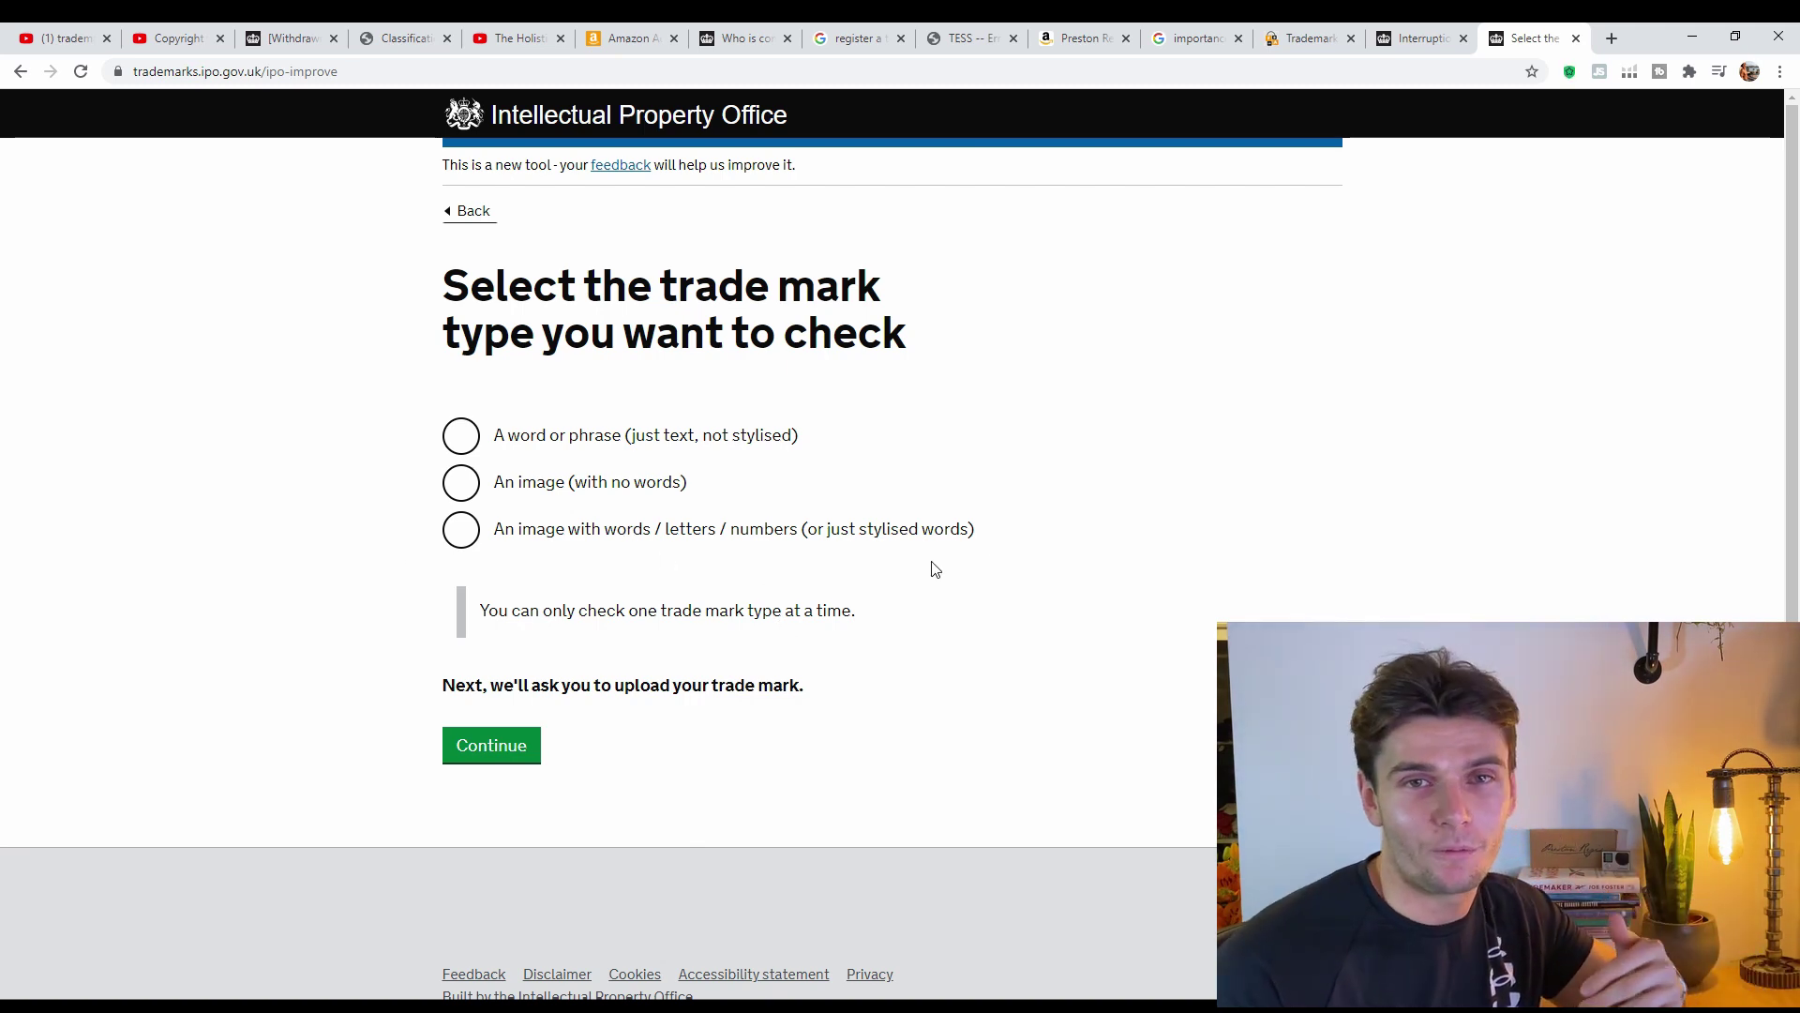
Compare the examples for each trade mark type, choose a word or phrase (just text, not stylised), and continue.
left_click(474, 442)
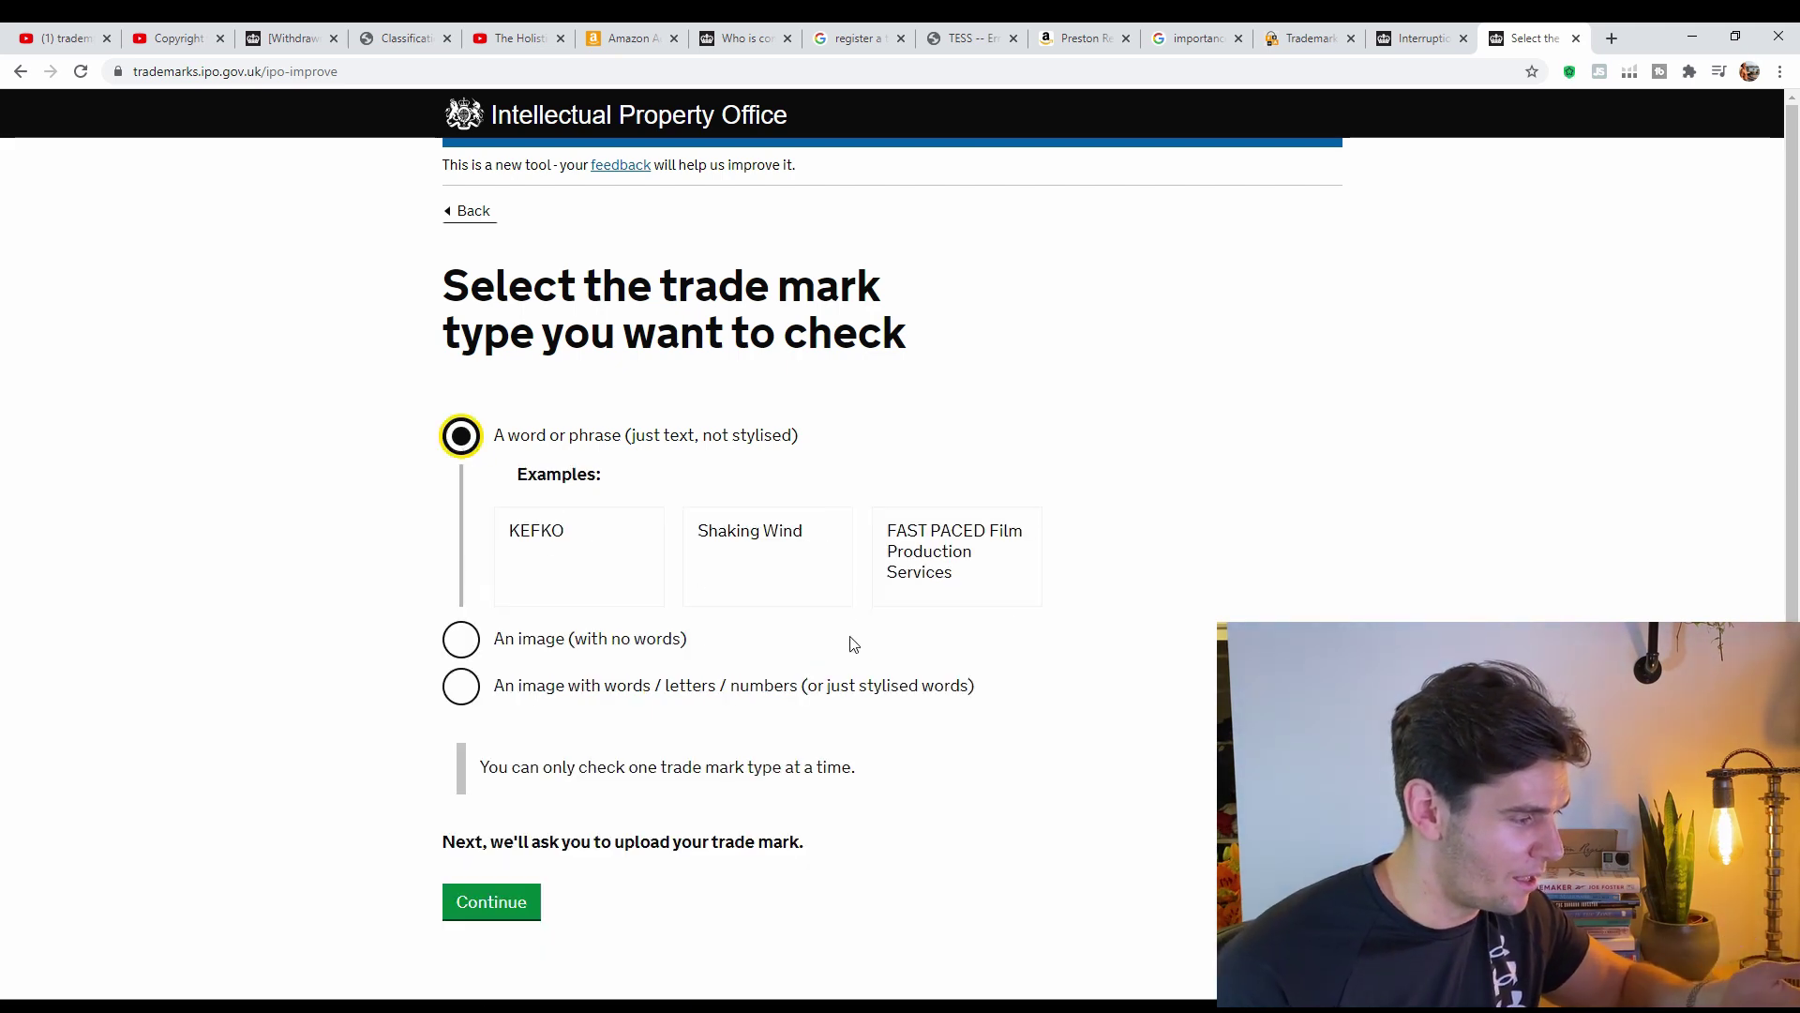
scroll(591, 553, "down", 1)
left_click(460, 544)
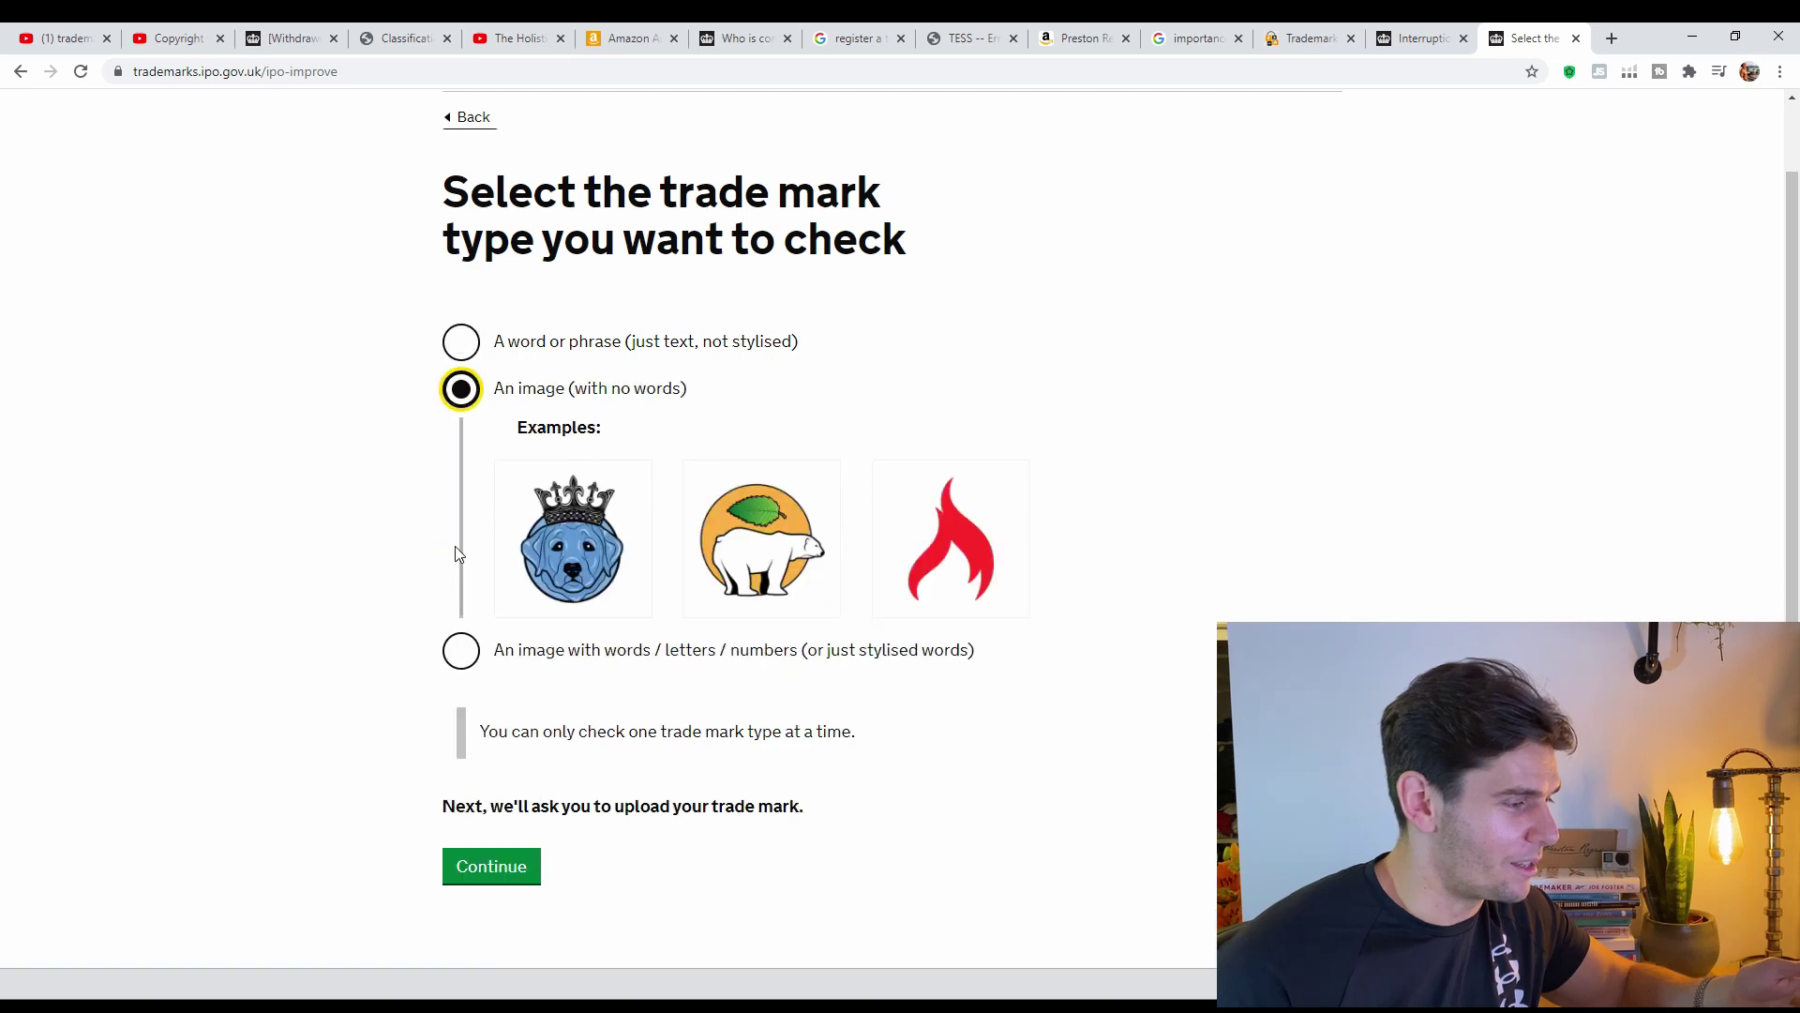
left_click(460, 649)
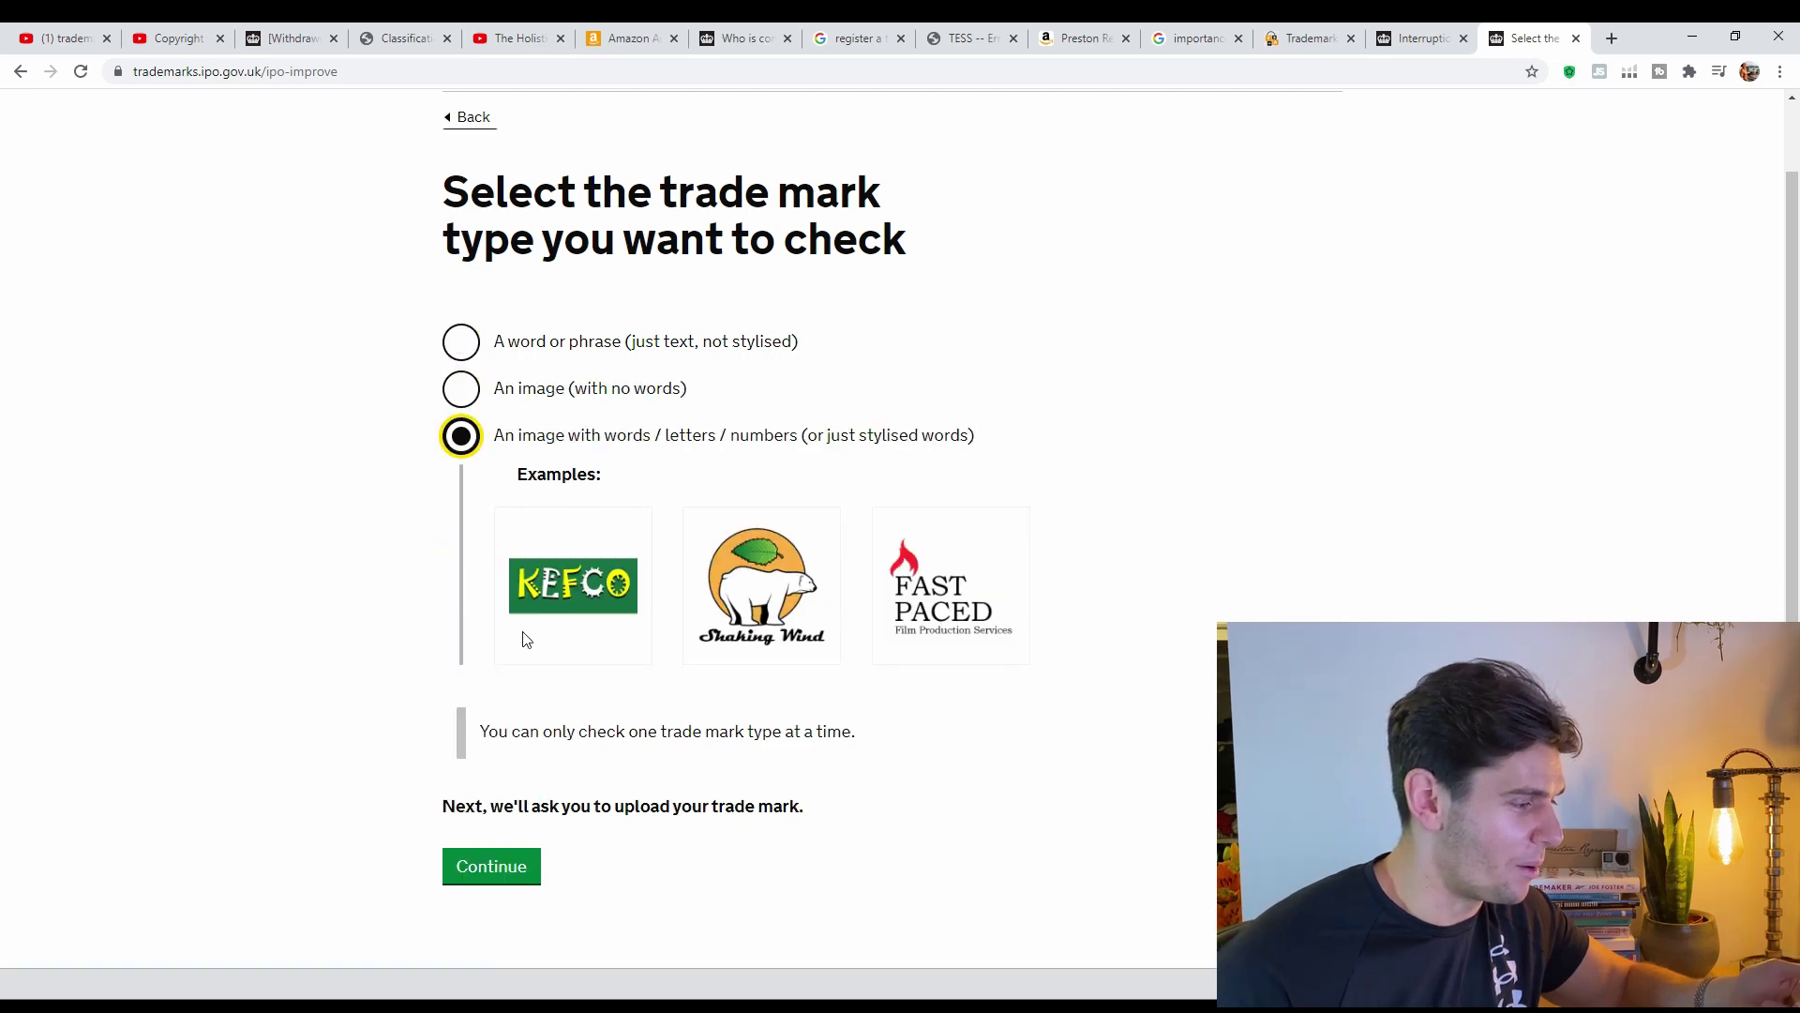
left_click(469, 339)
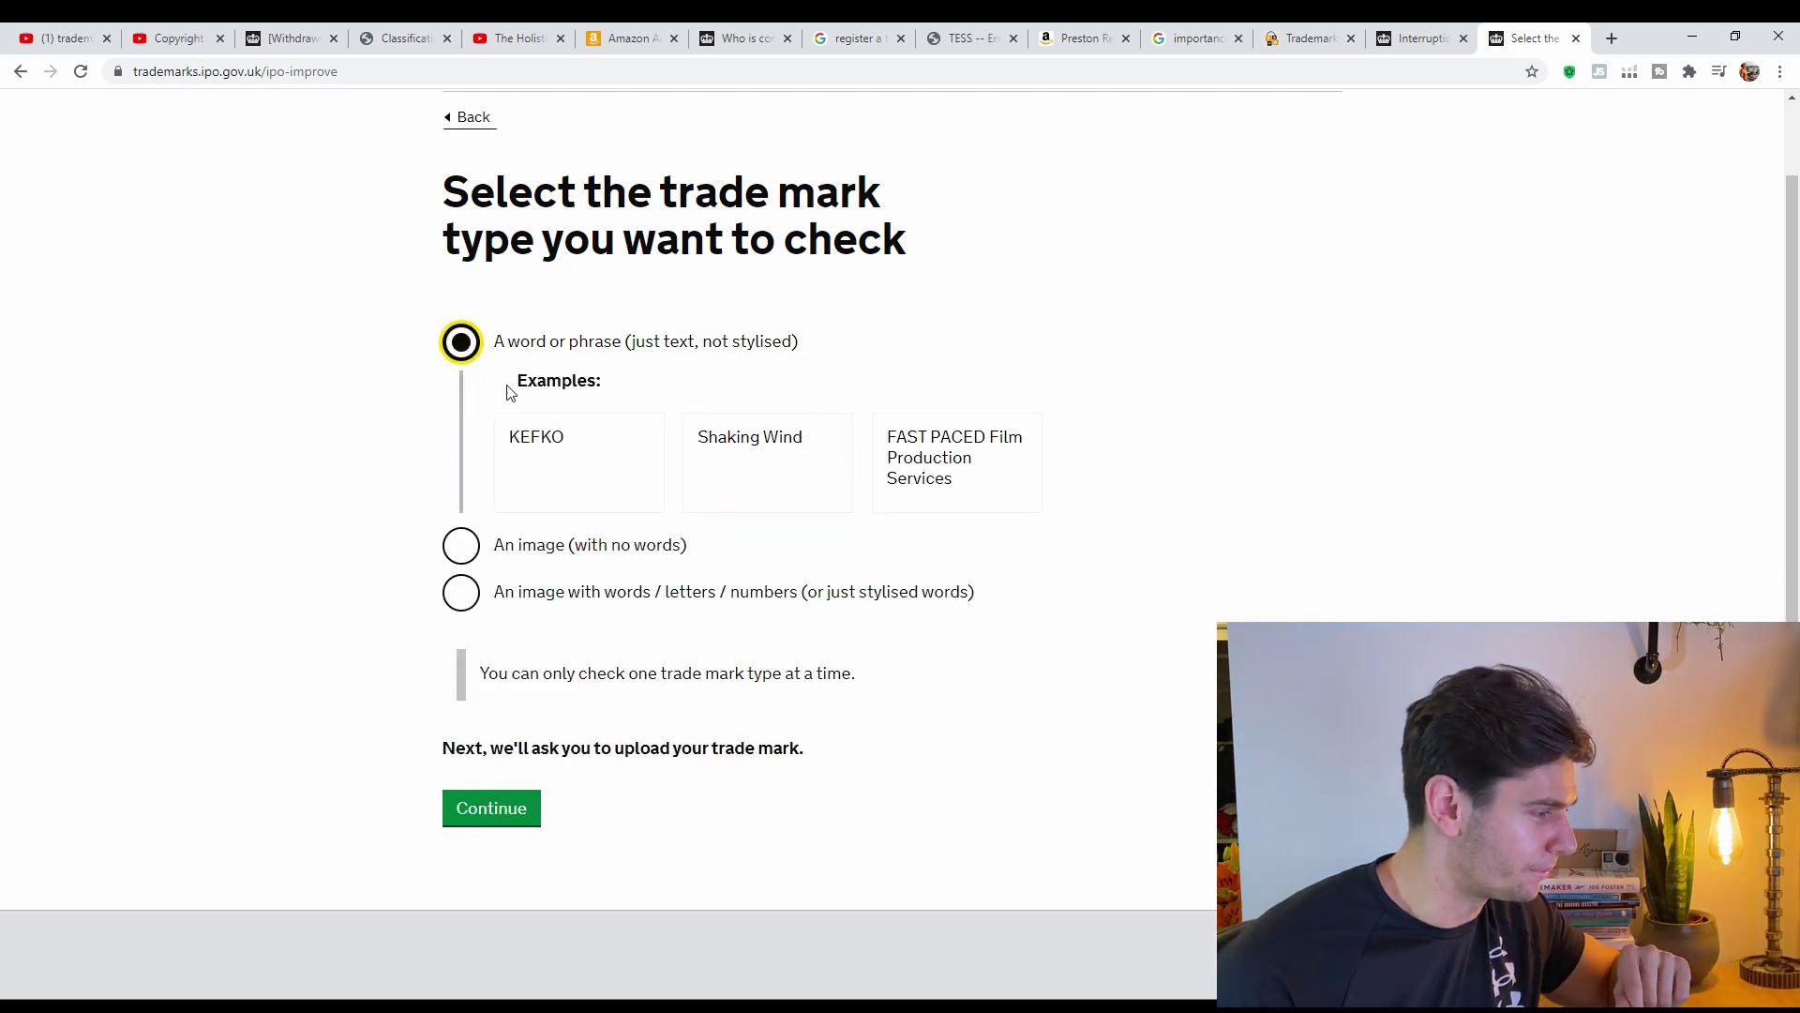
left_click(507, 808)
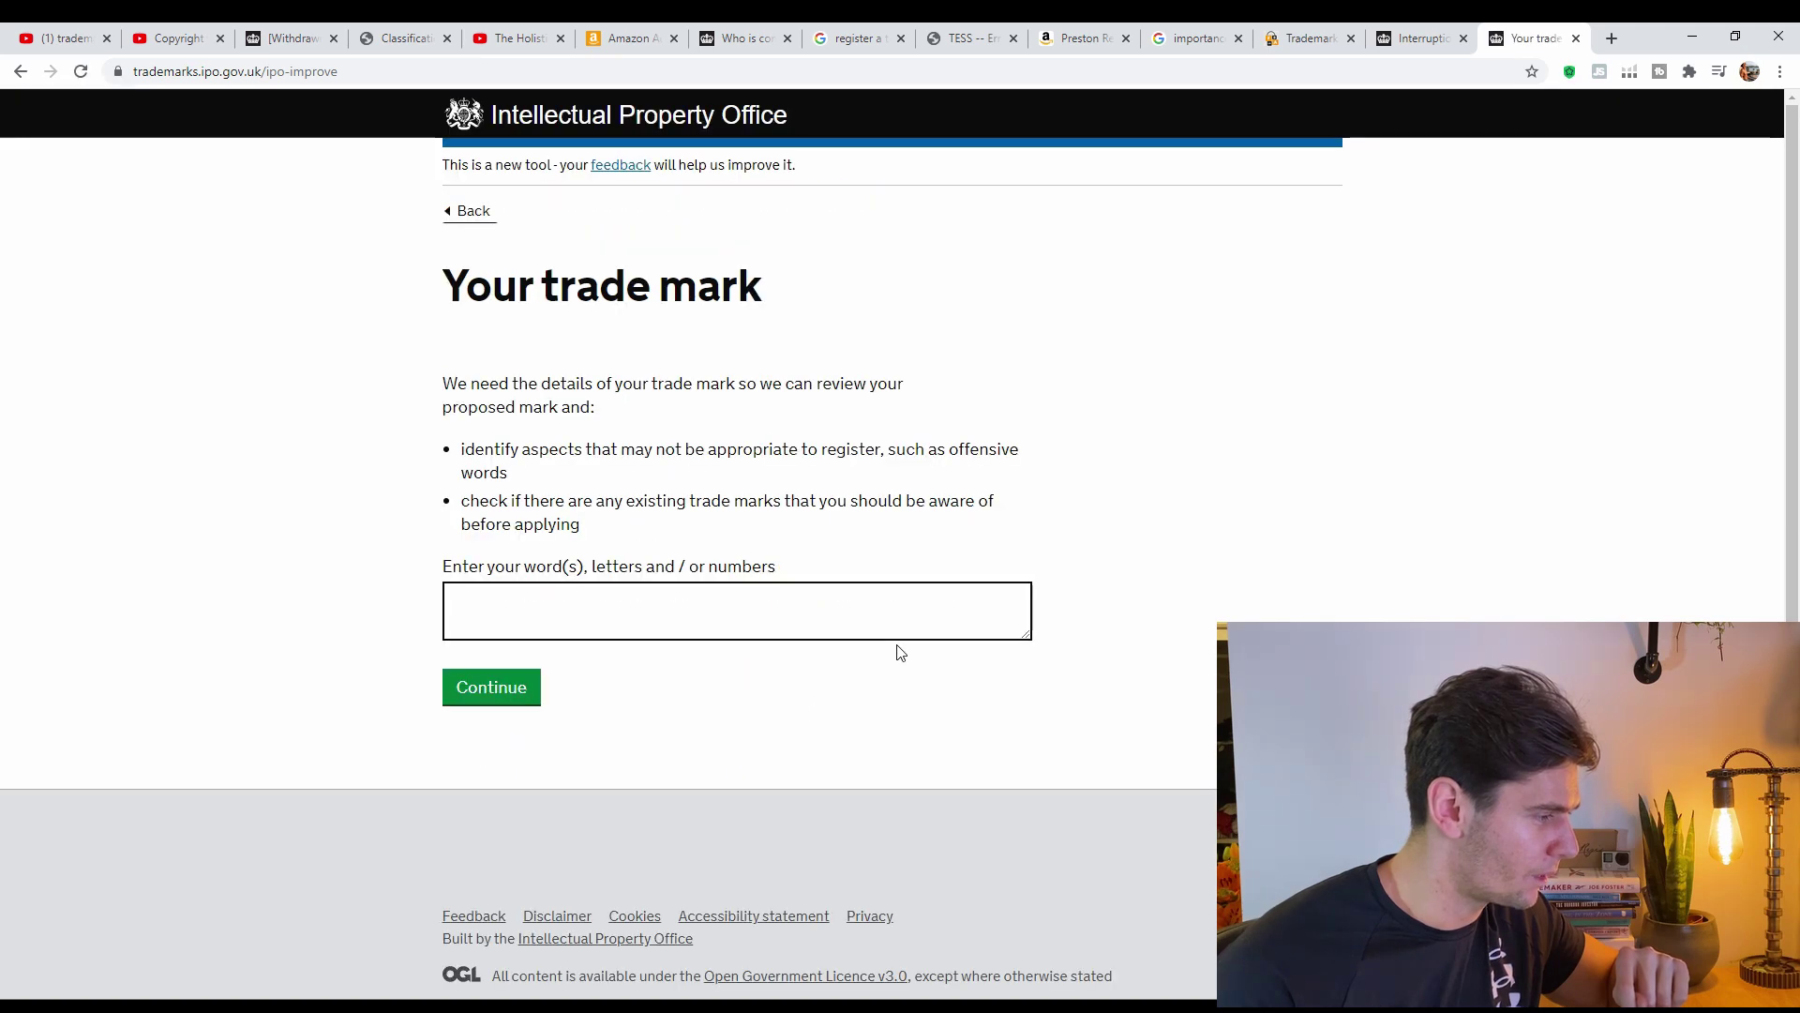
Enter "like & subscribe" as the words of the trade mark and submit them.
left_click(552, 611)
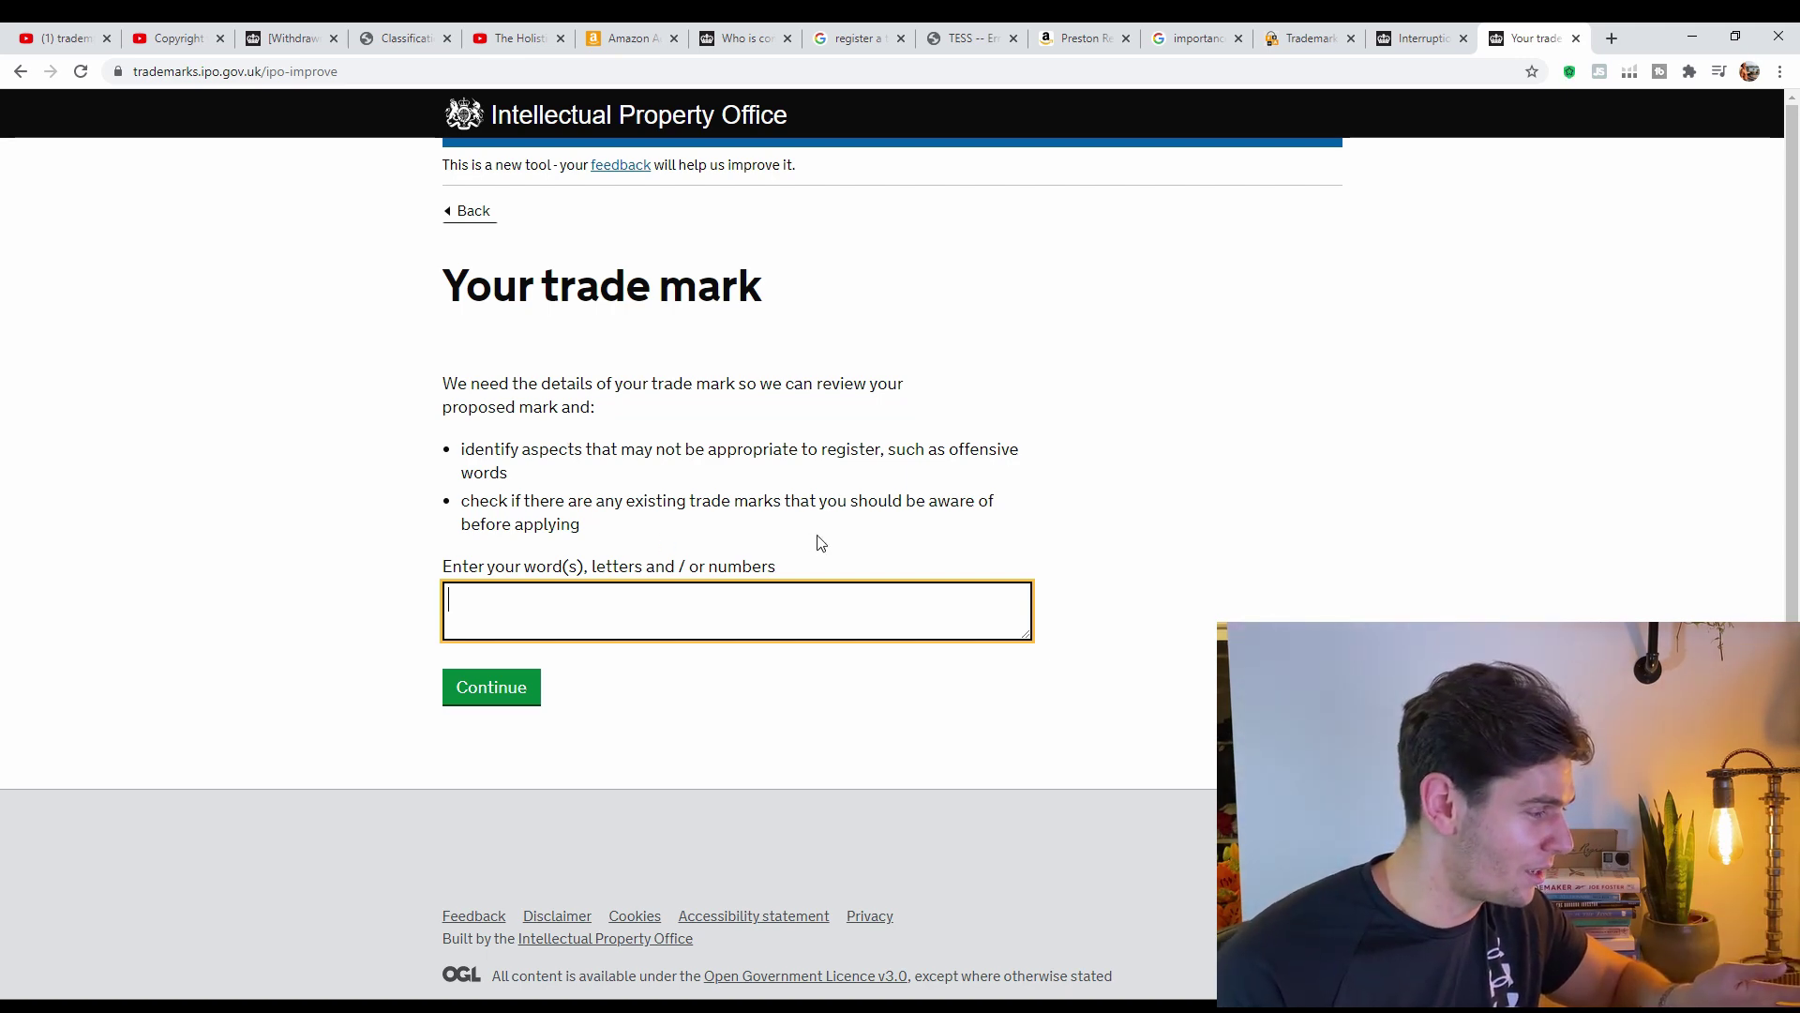
type("like ")
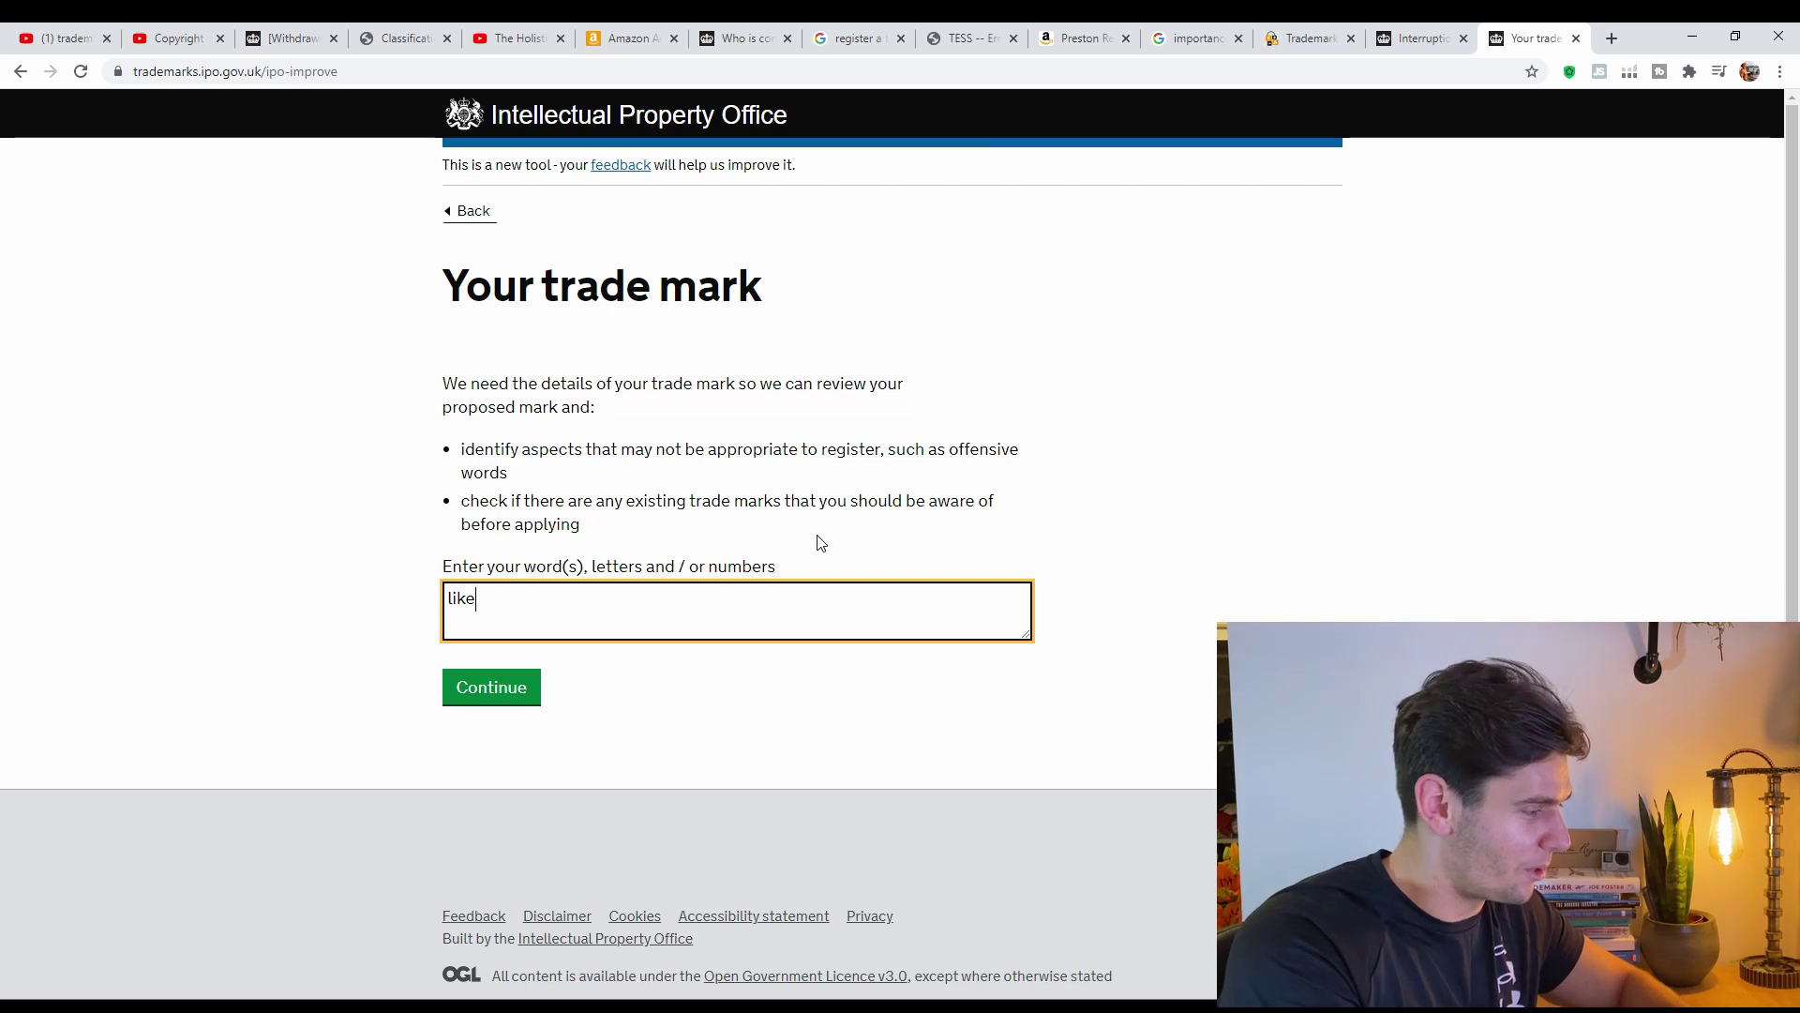
type("& subc")
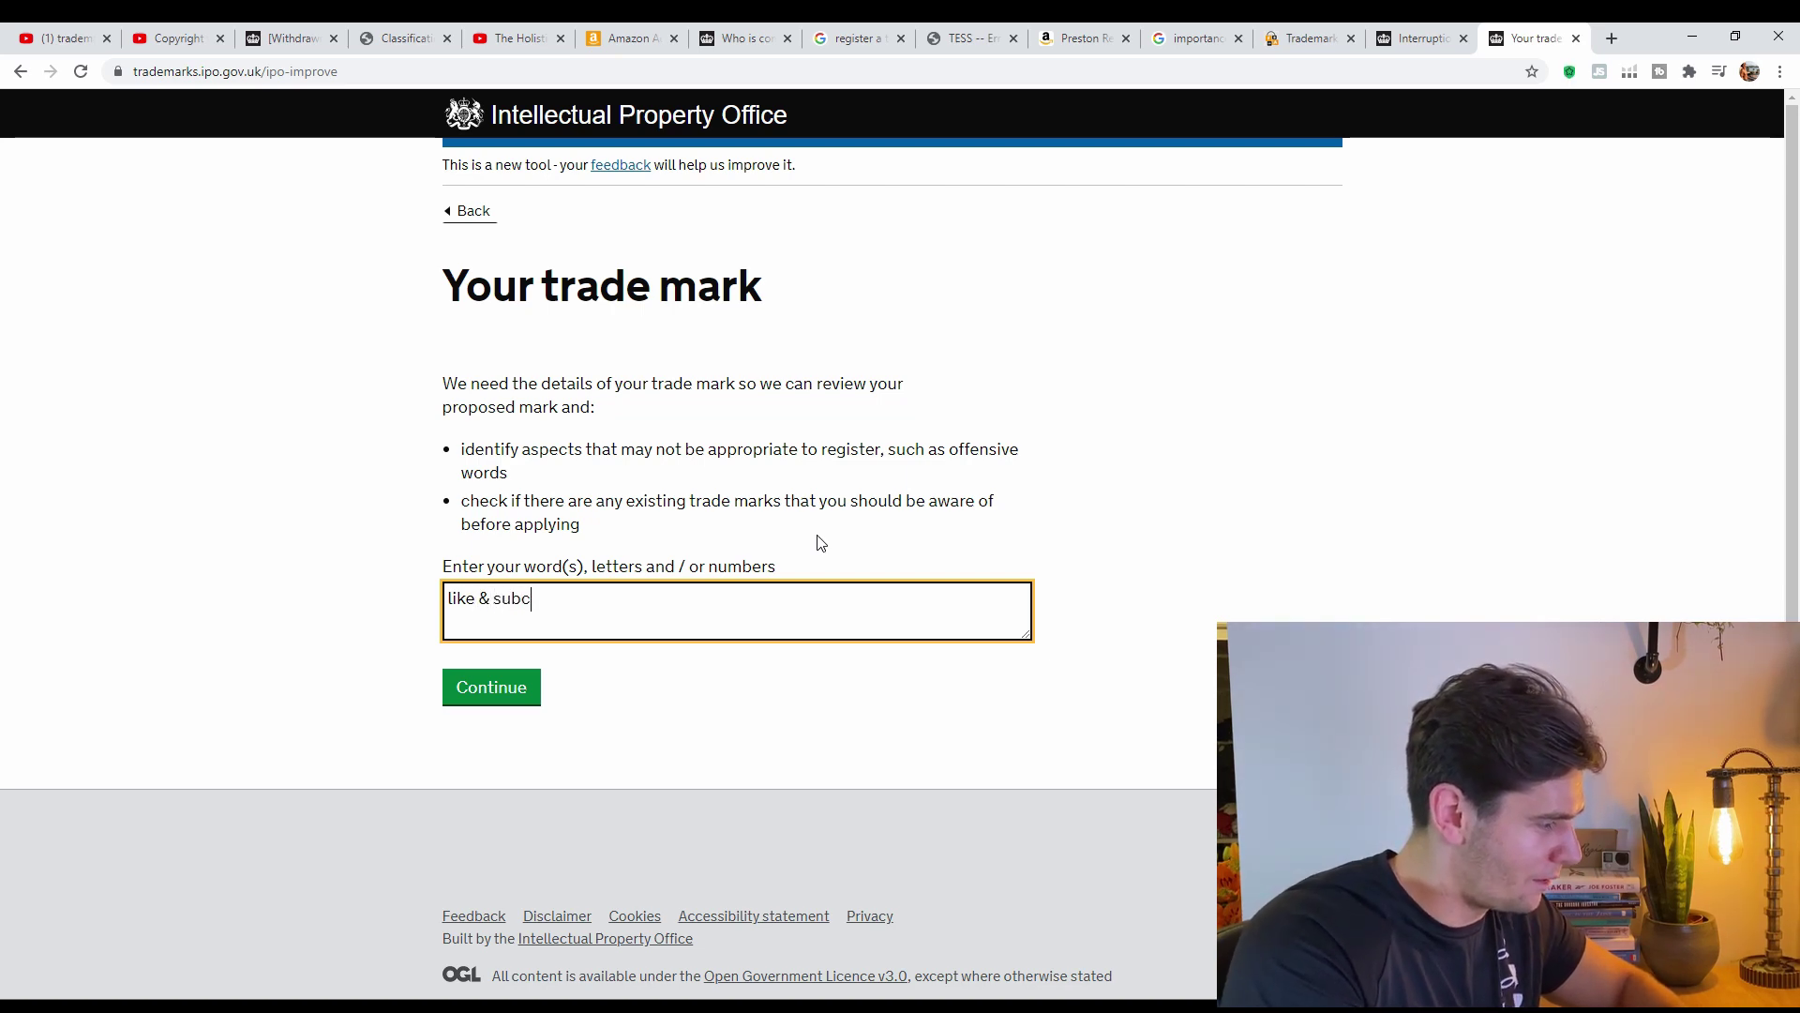
key("BackSpace")
type("scribe")
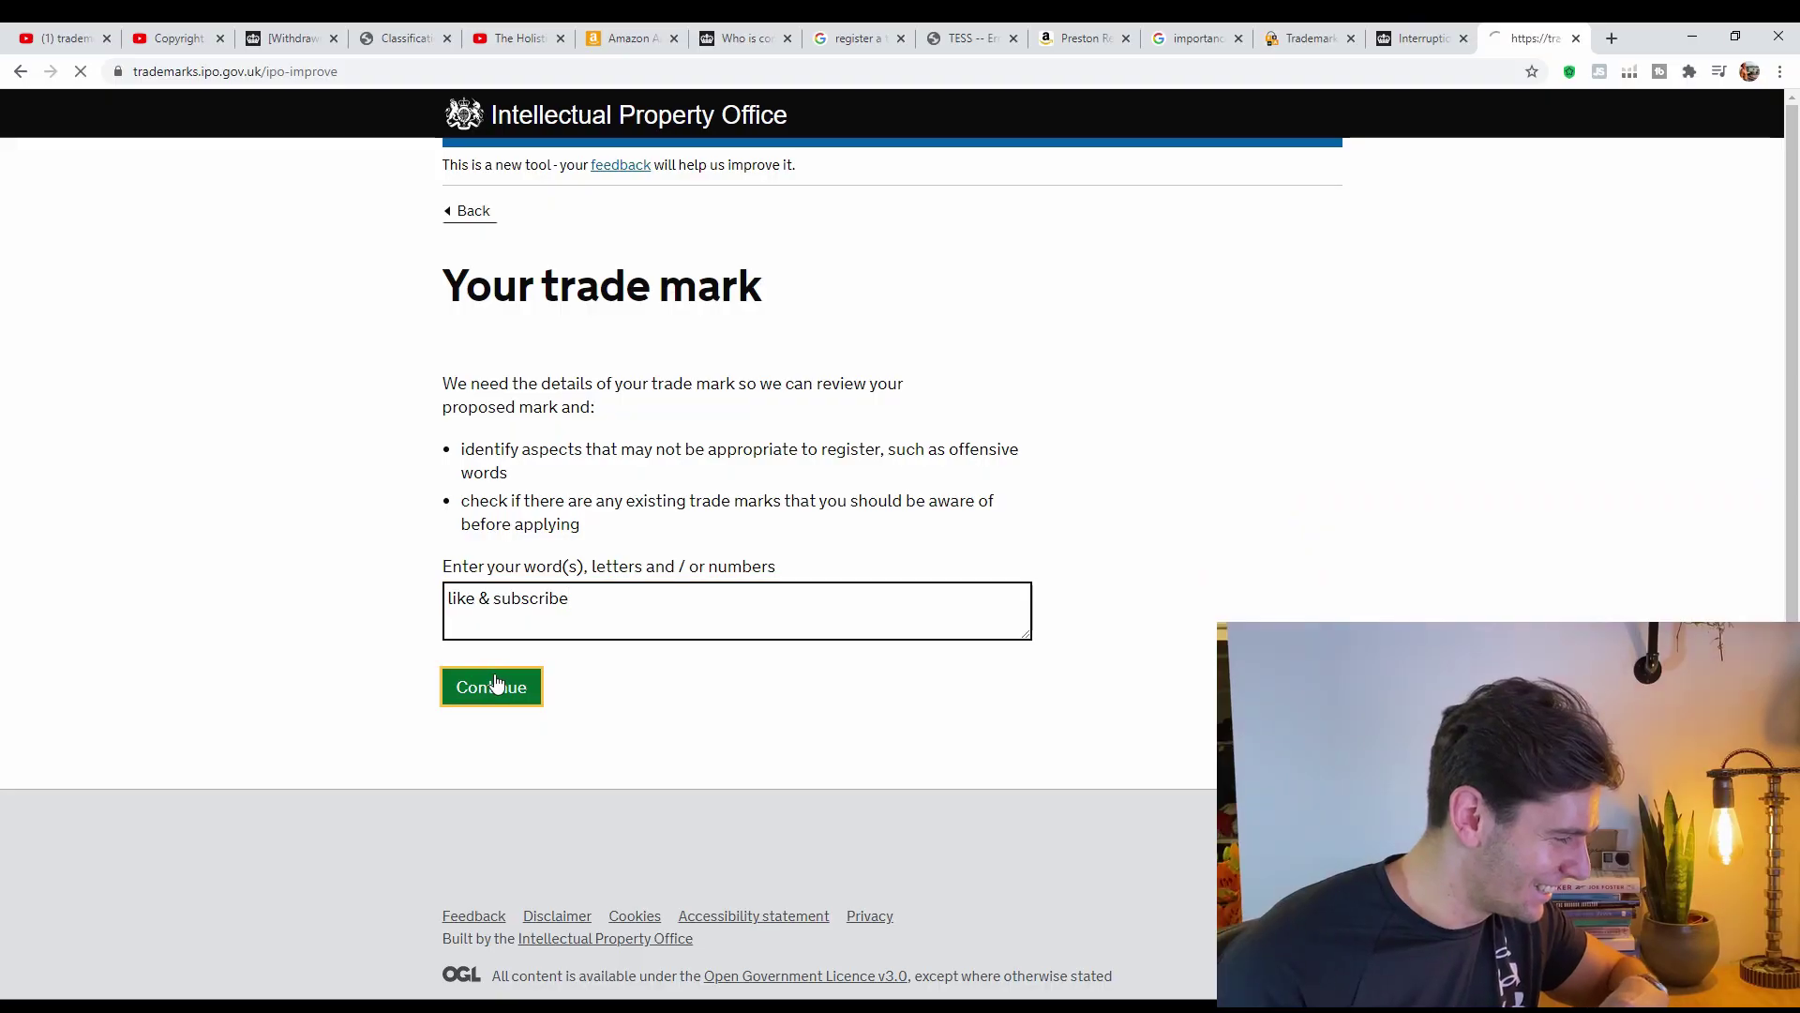
Read the guidance on identifying goods and services and their class fees, and proceed to the goods and services selection.
scroll(926, 663, "down", 1)
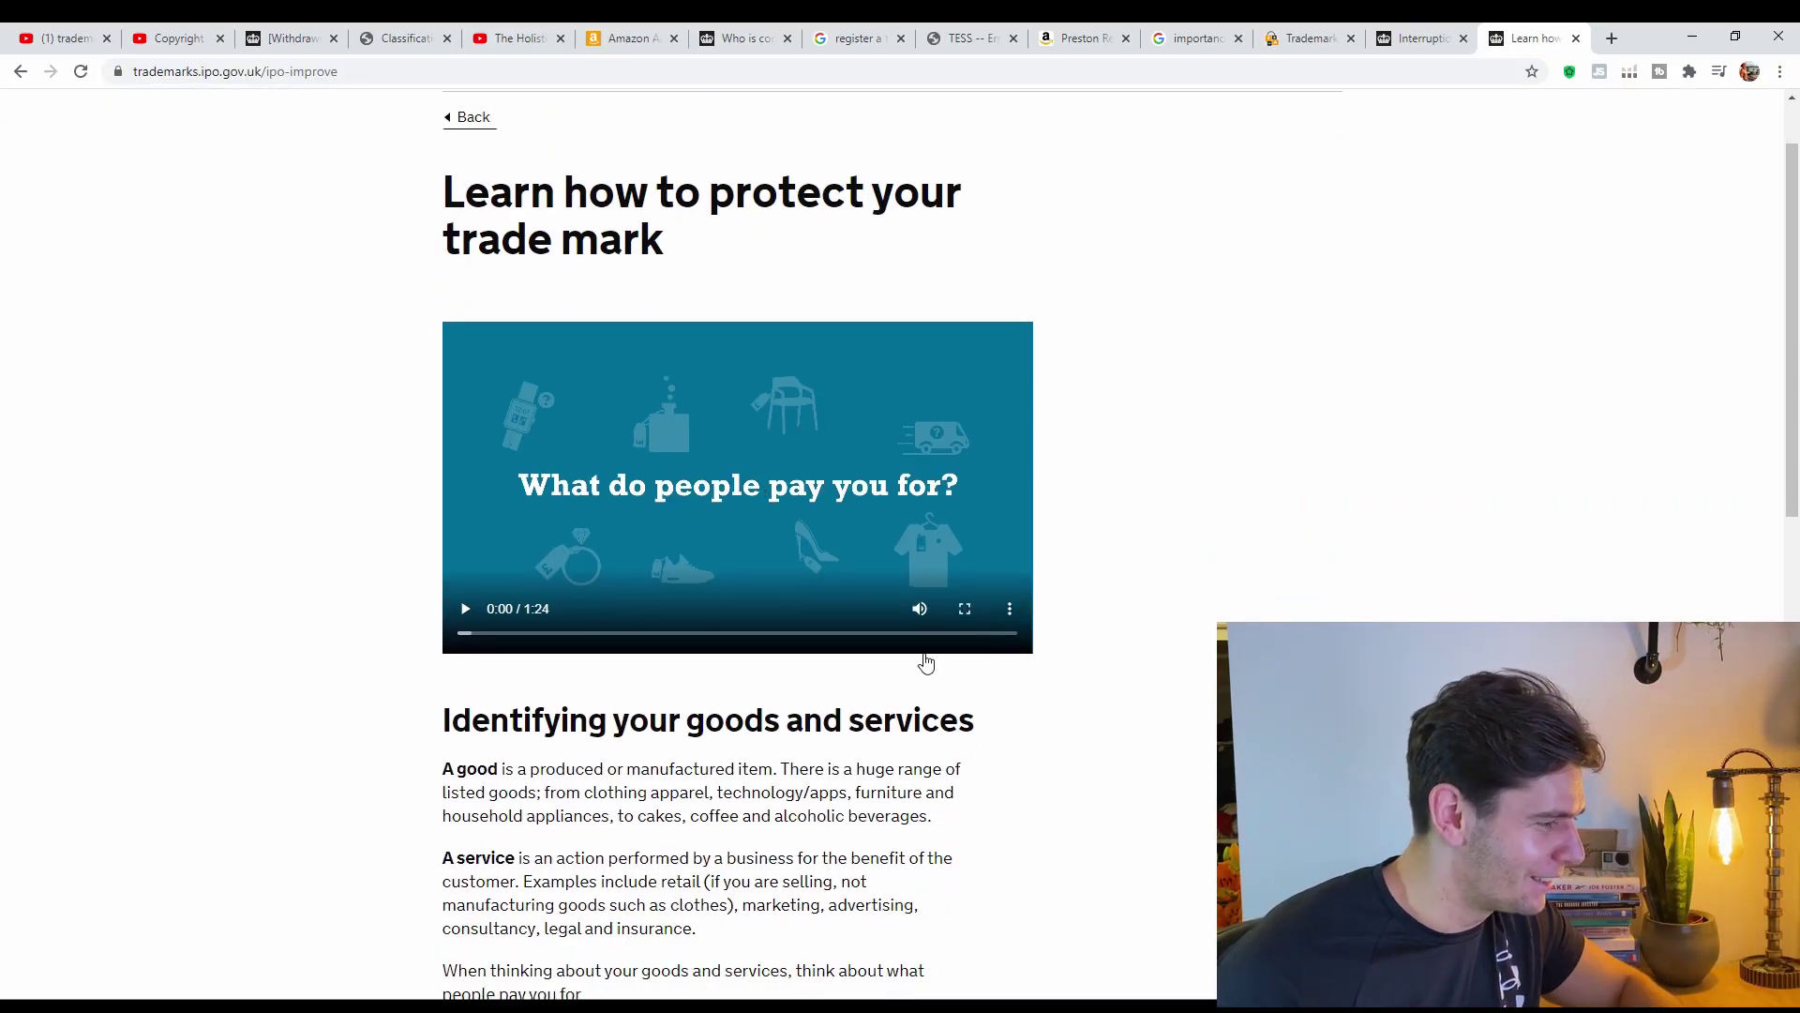
scroll(843, 530, "down", 3)
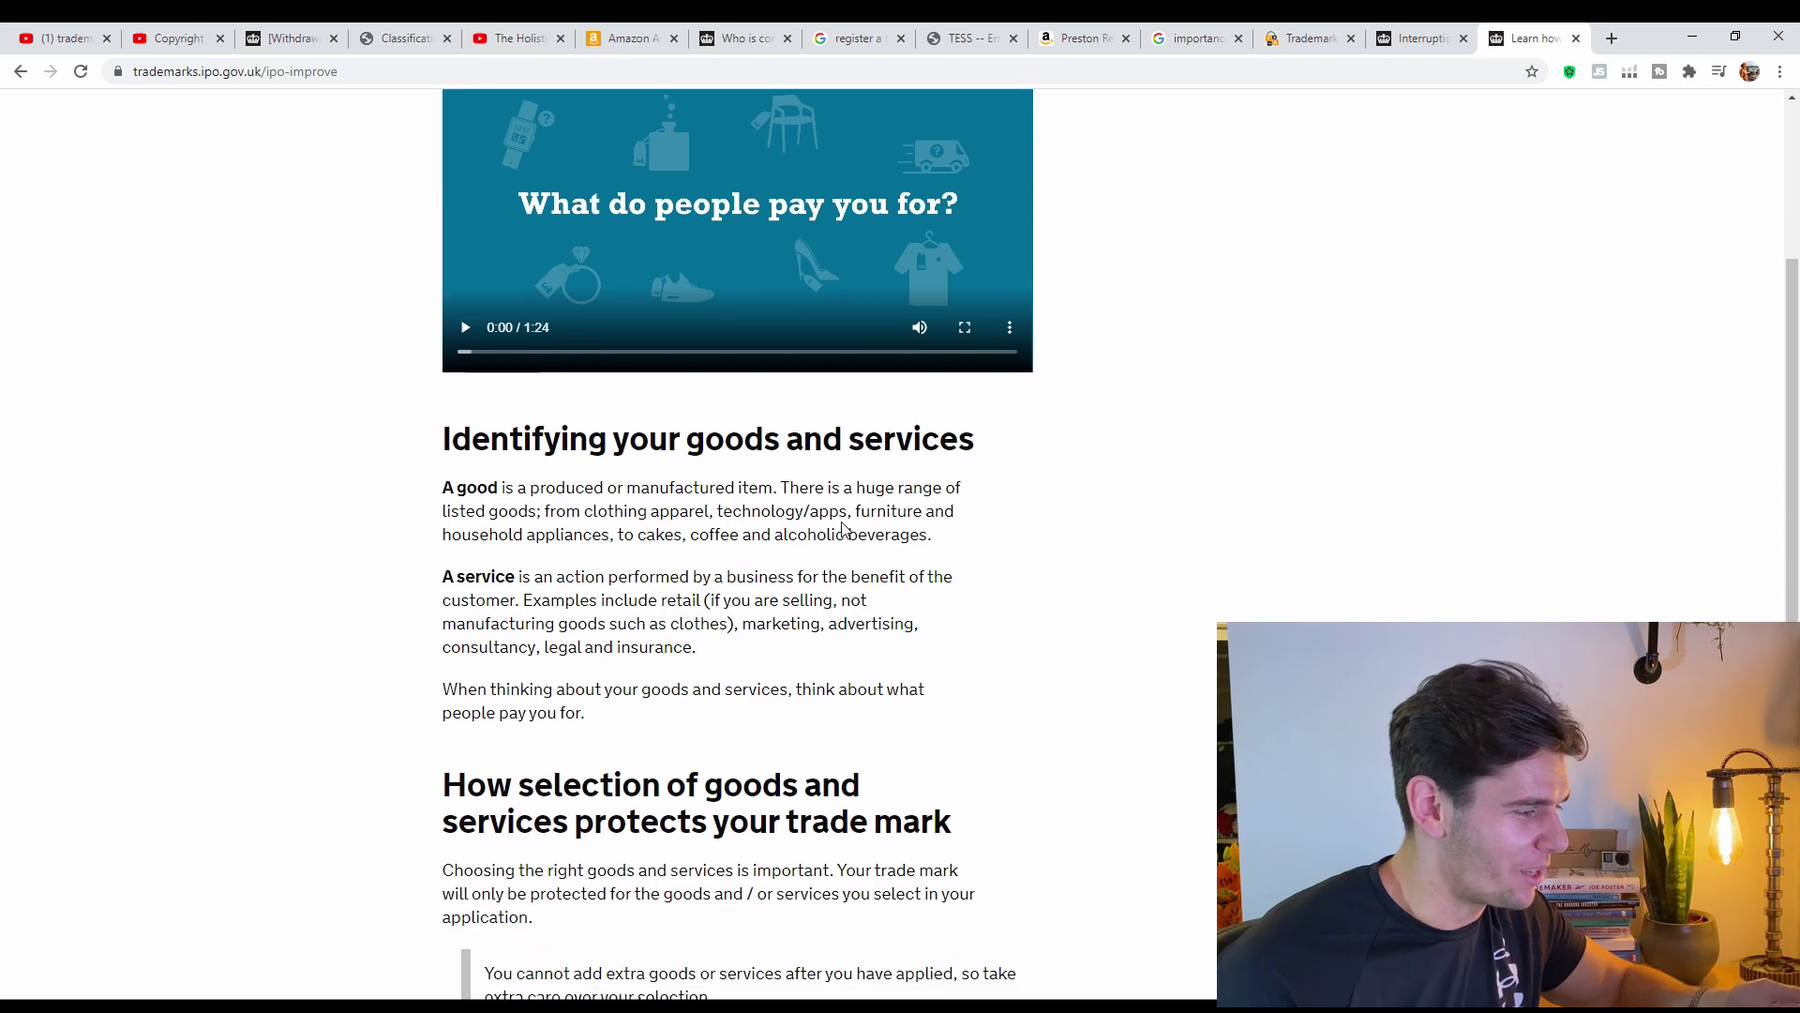
scroll(1031, 519, "down", 2)
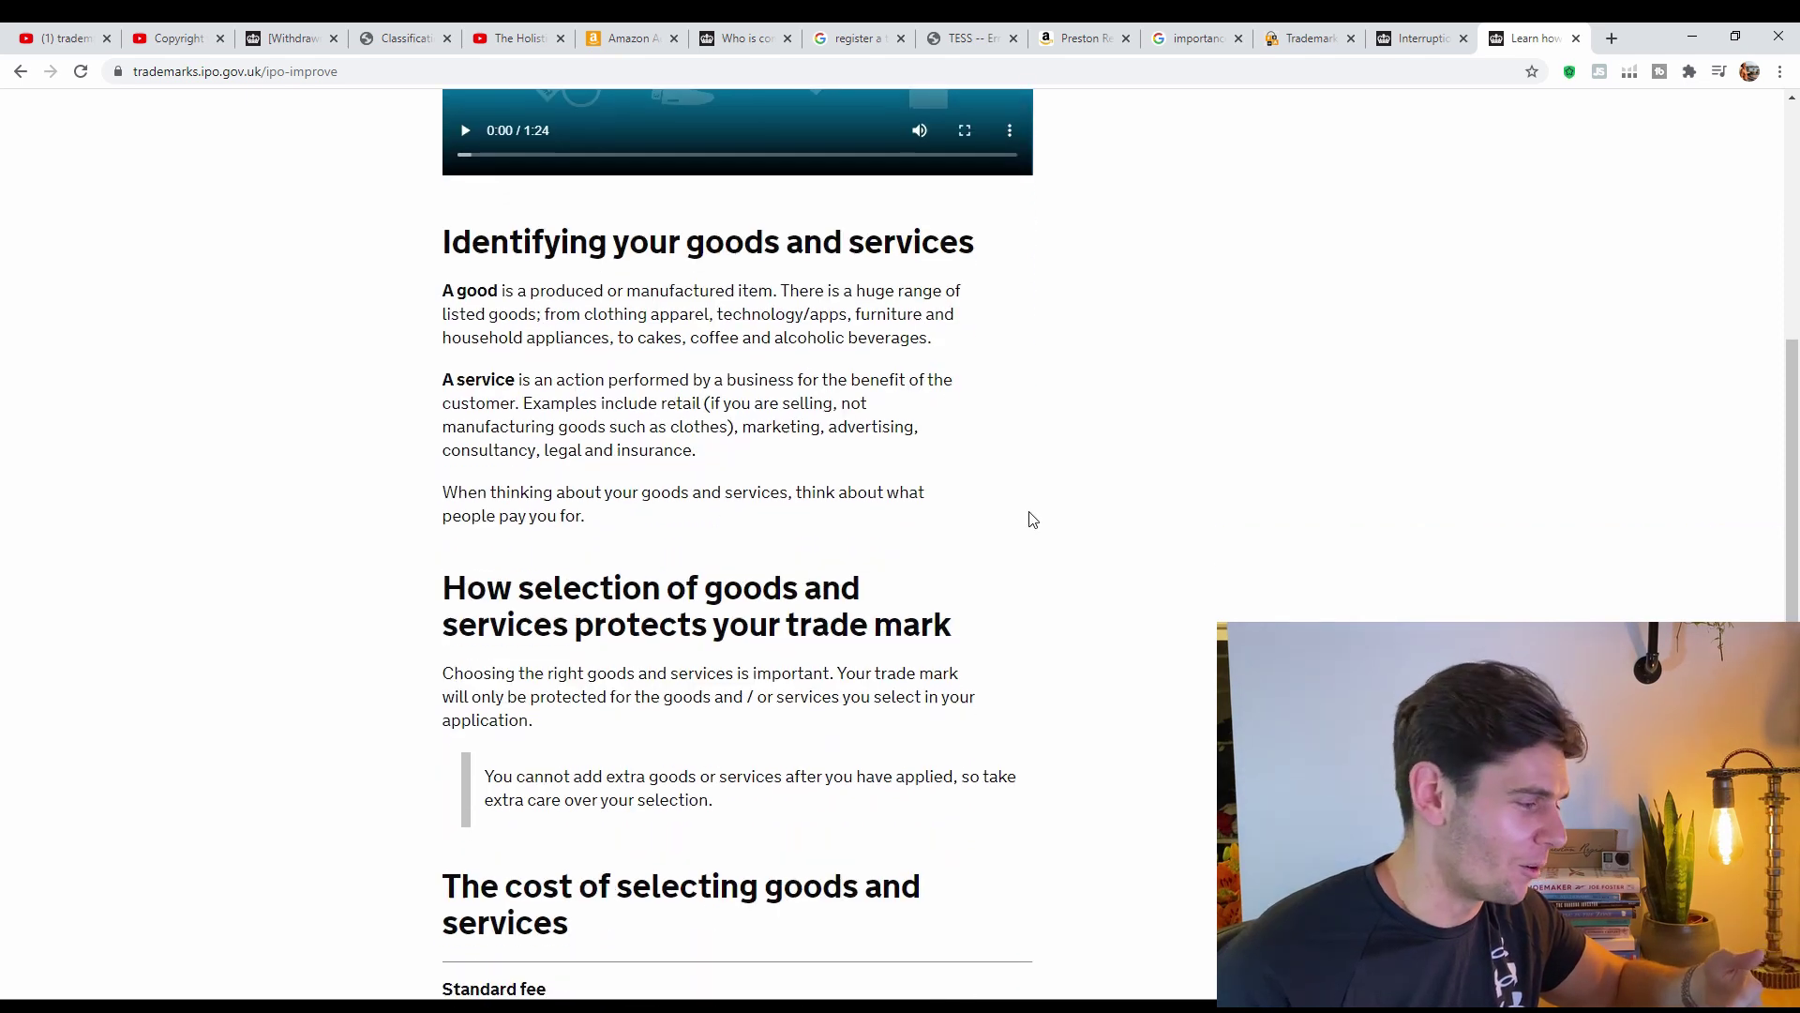
scroll(1032, 520, "down", 4)
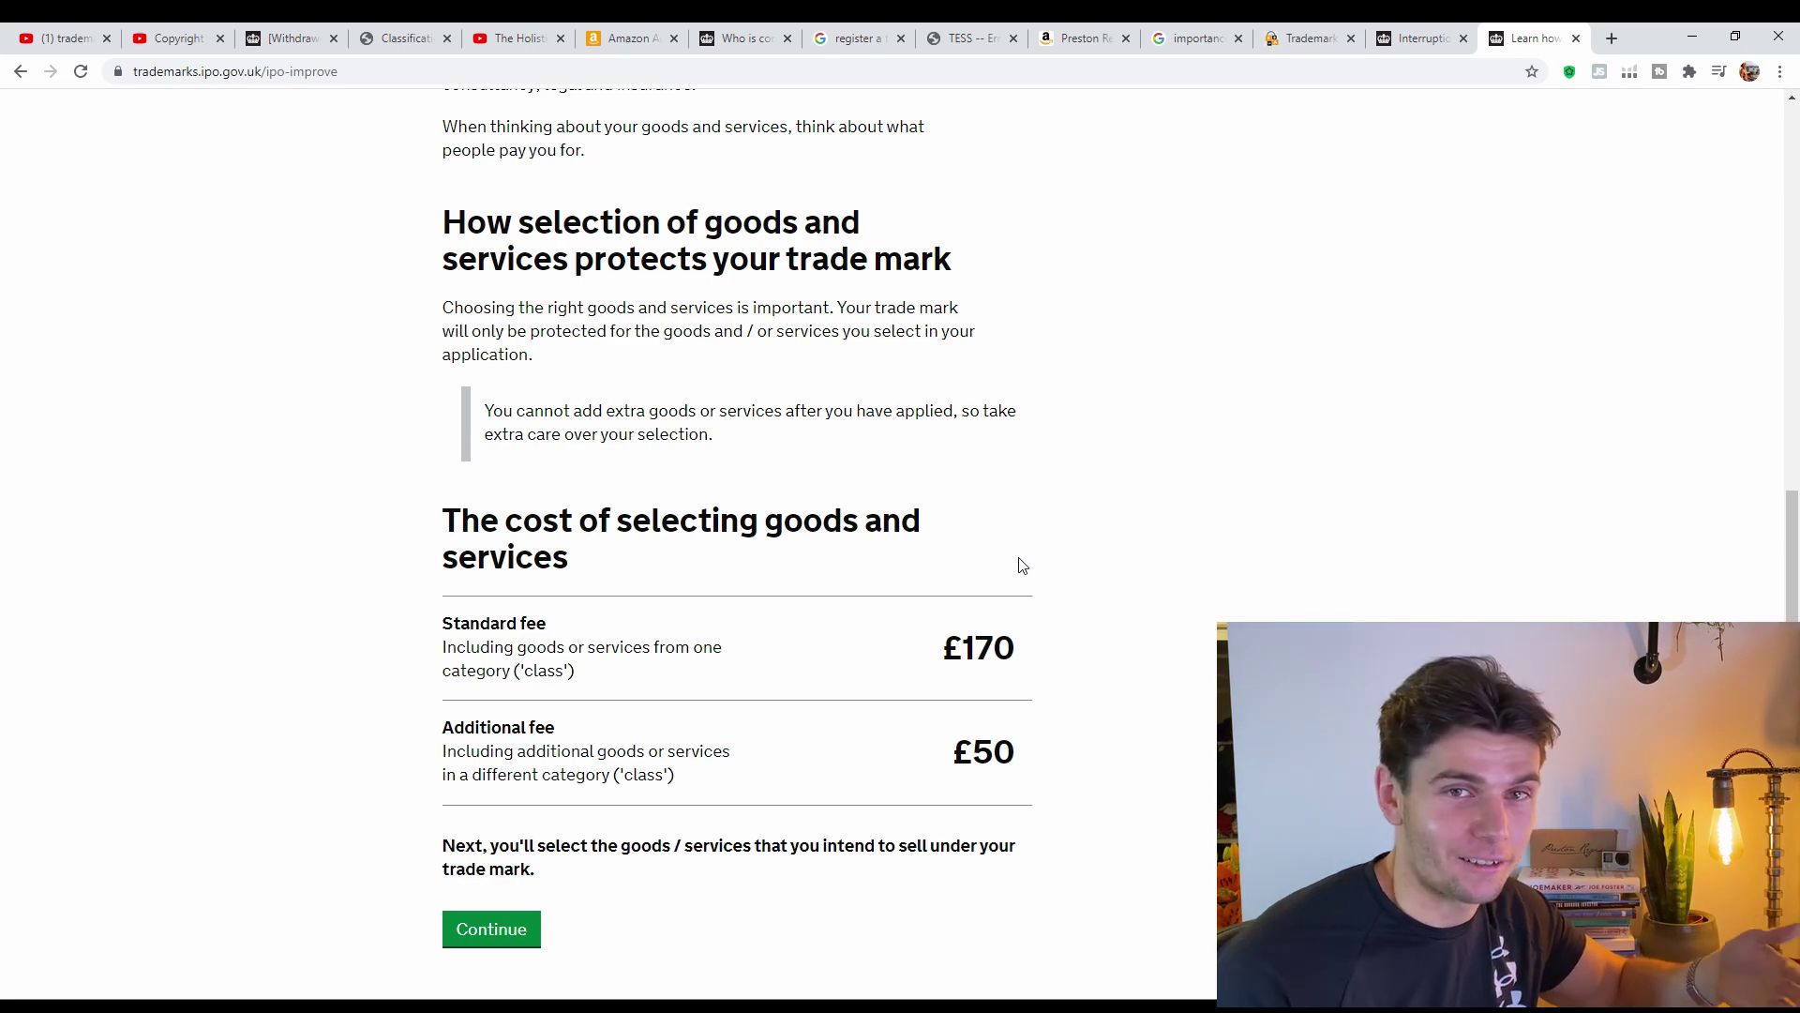
scroll(1022, 586, "down", 1)
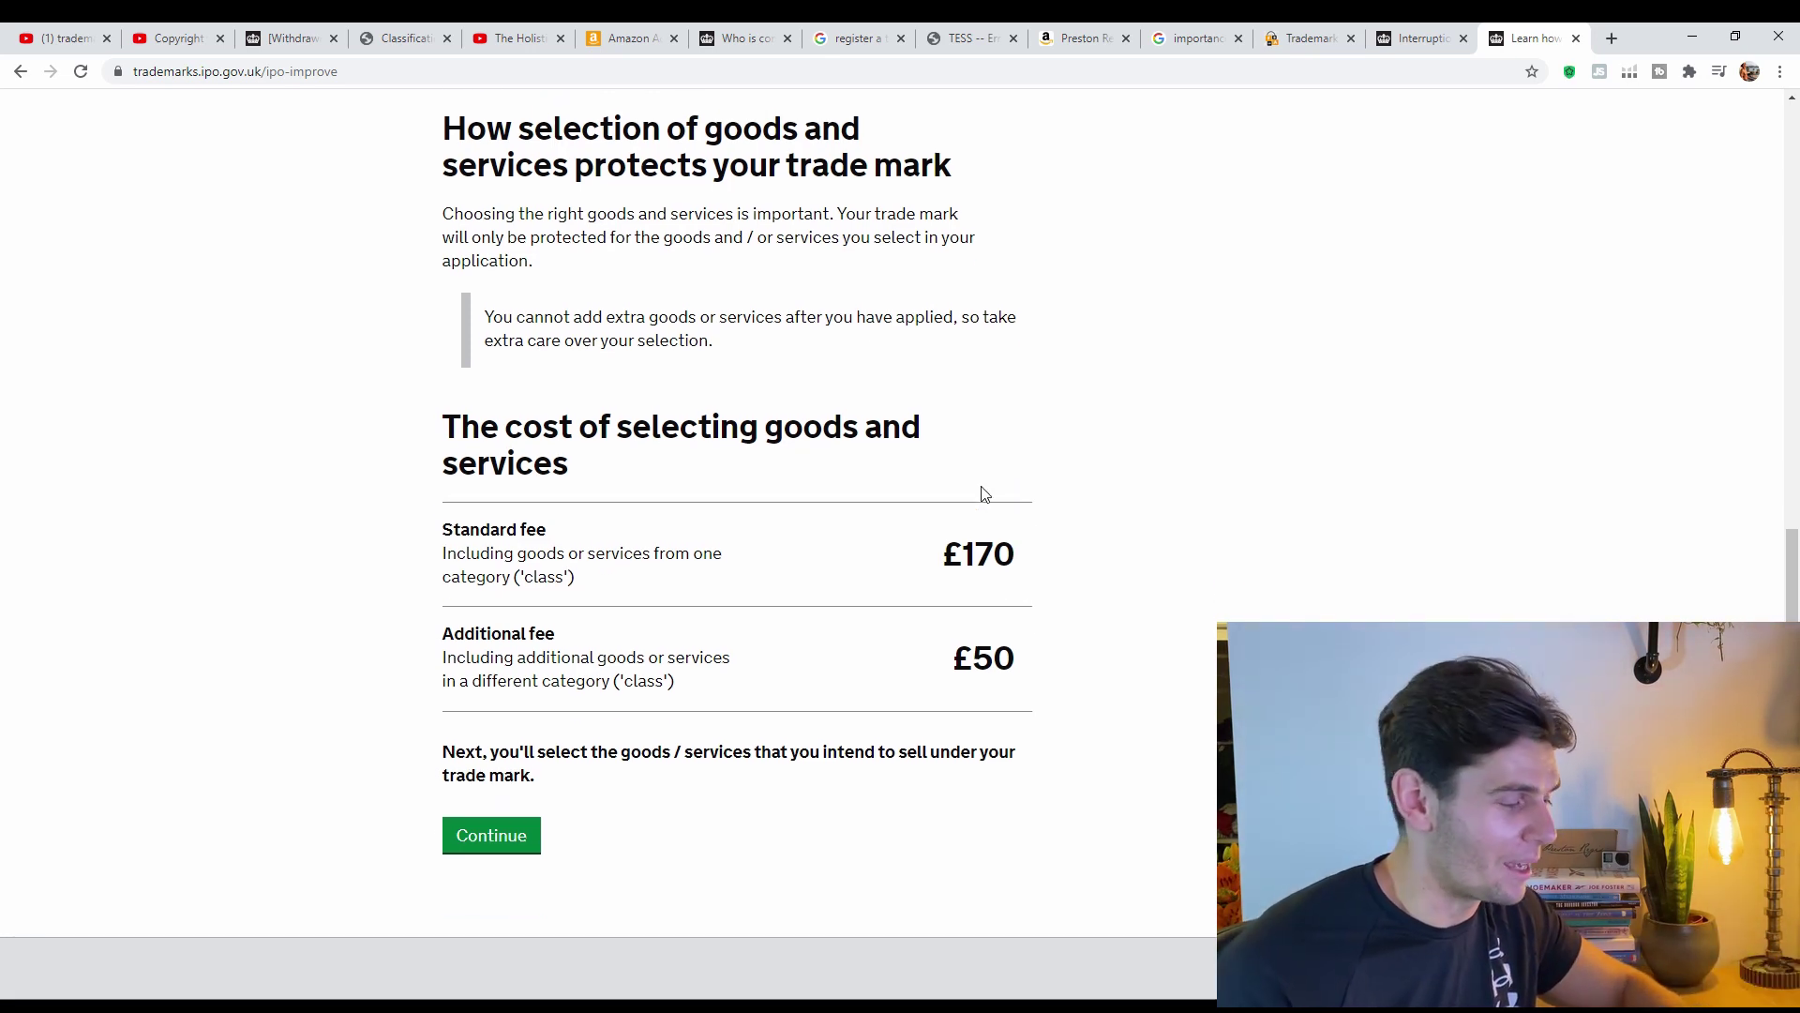
scroll(984, 494, "down", 1)
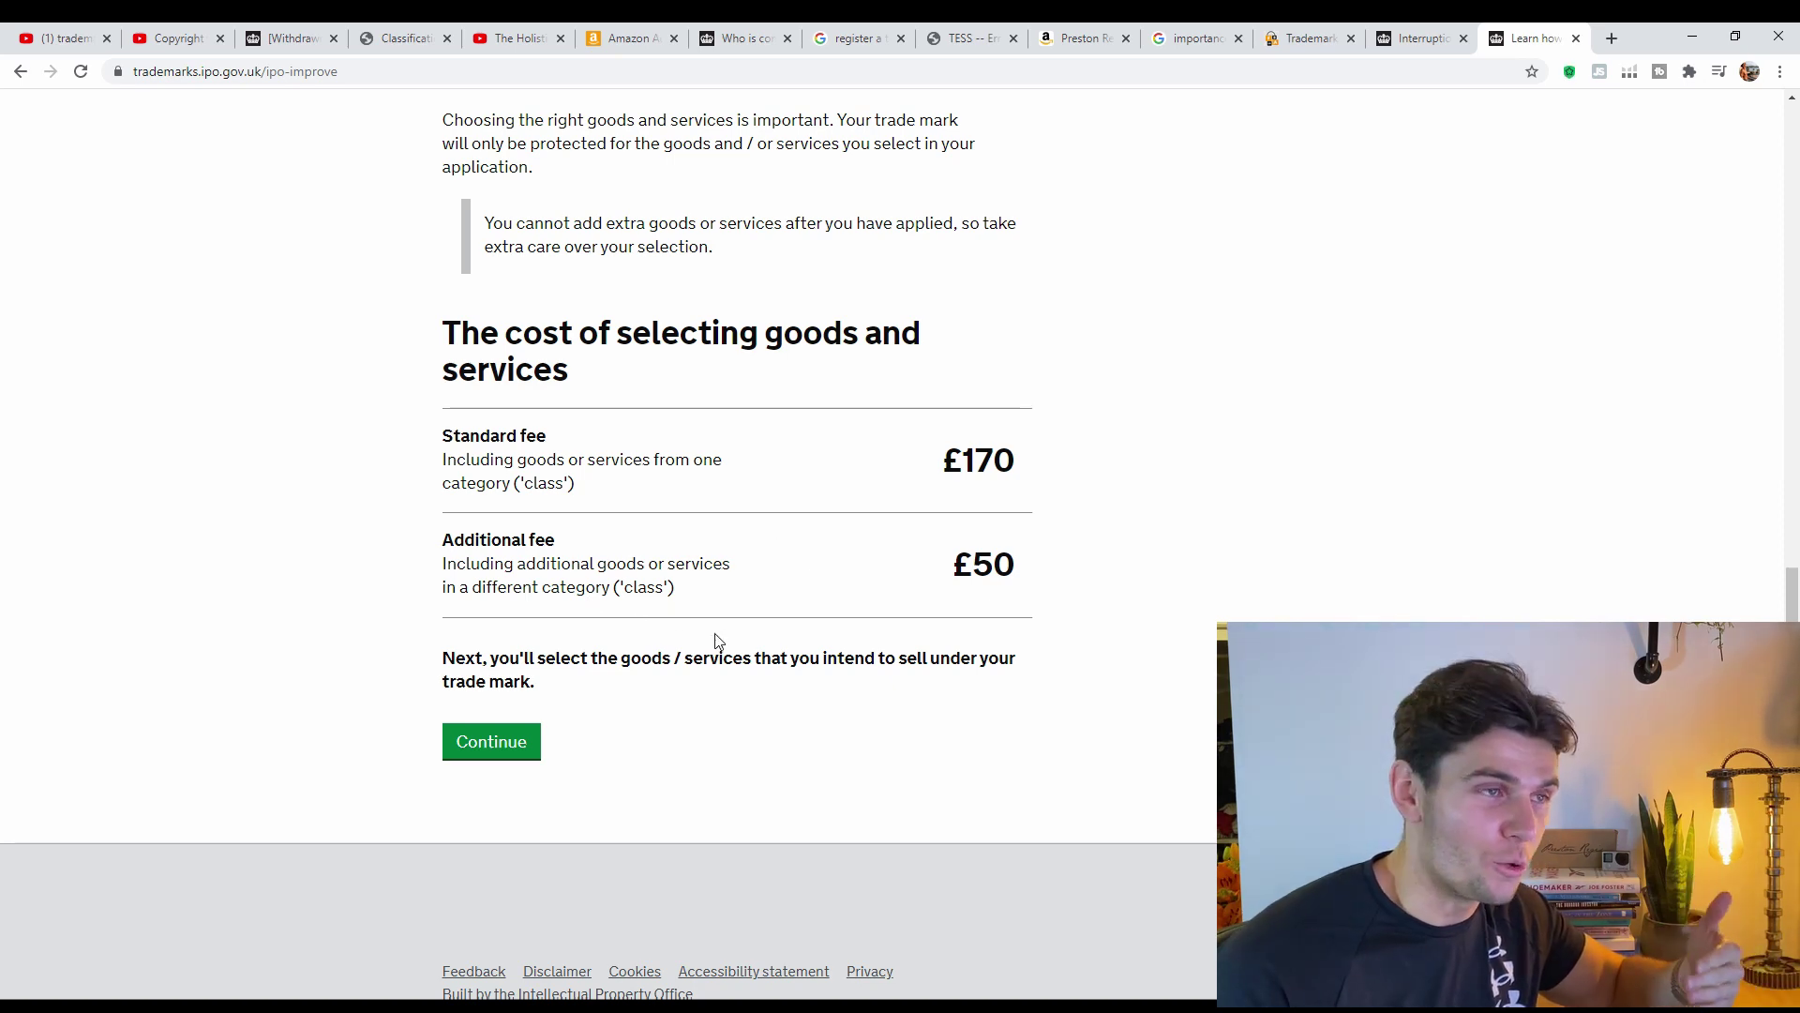
left_click(487, 743)
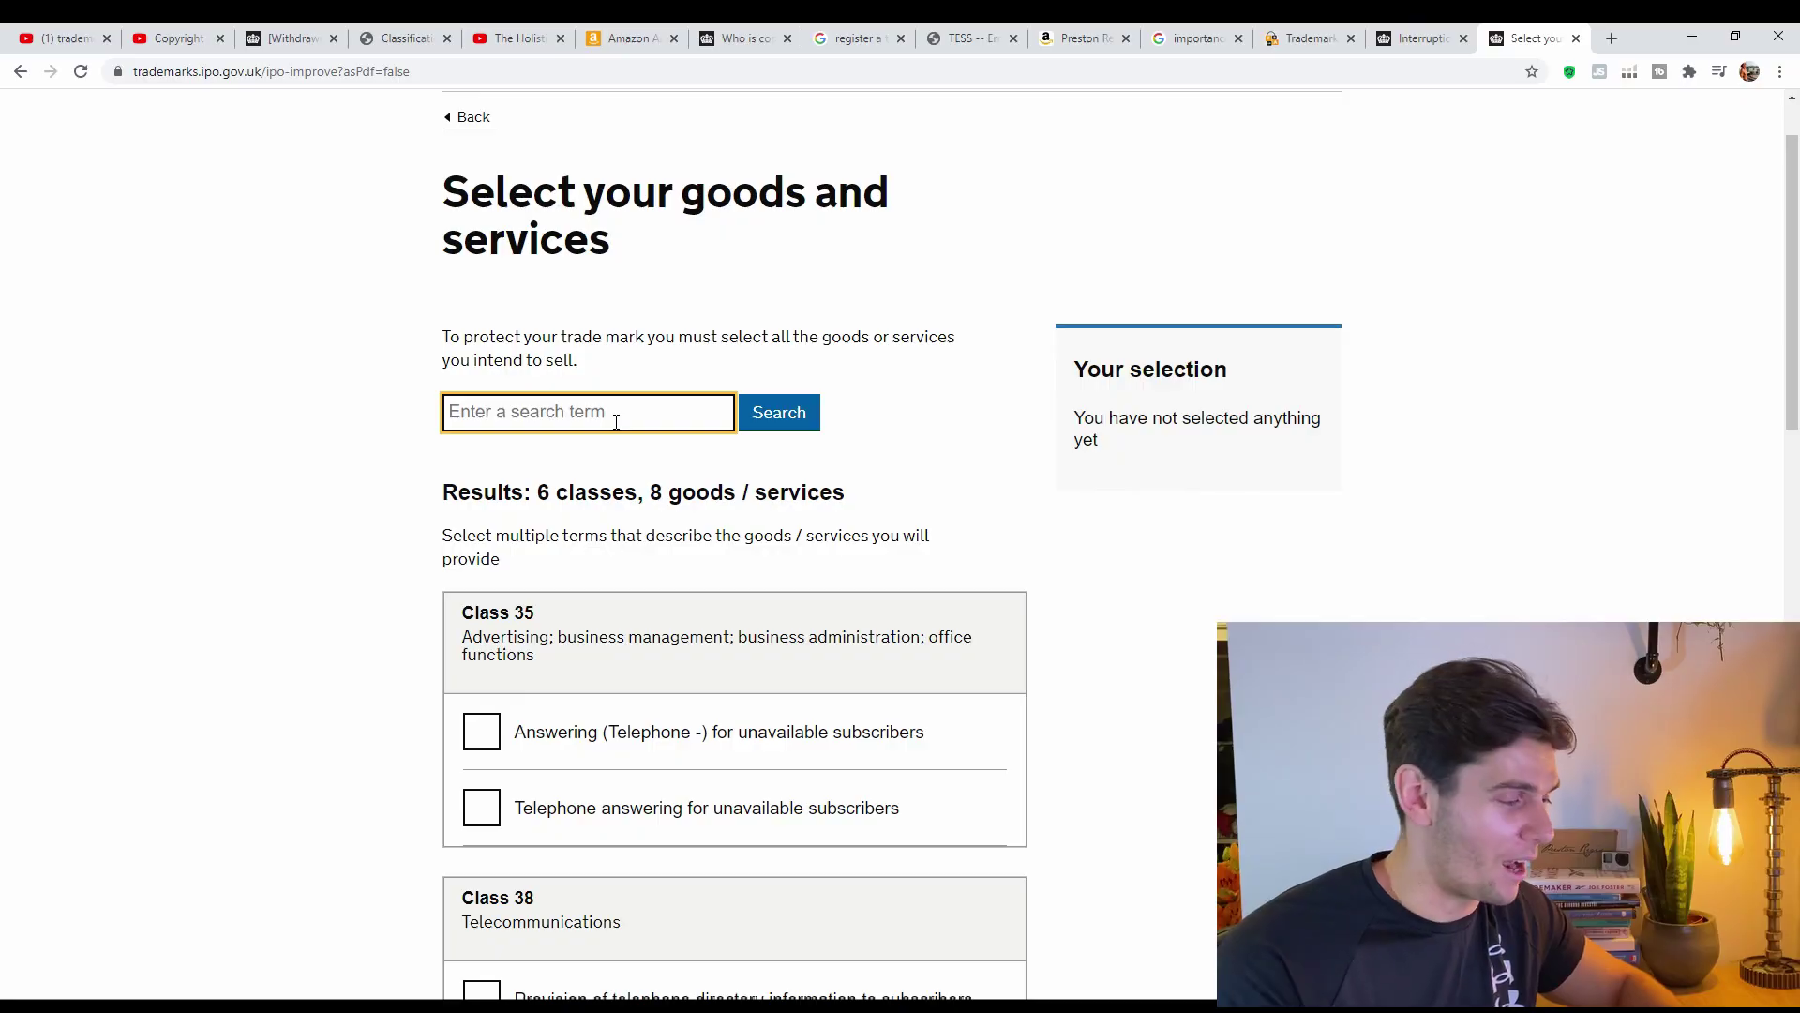
Search the goods and services for "clothing".
type("clo")
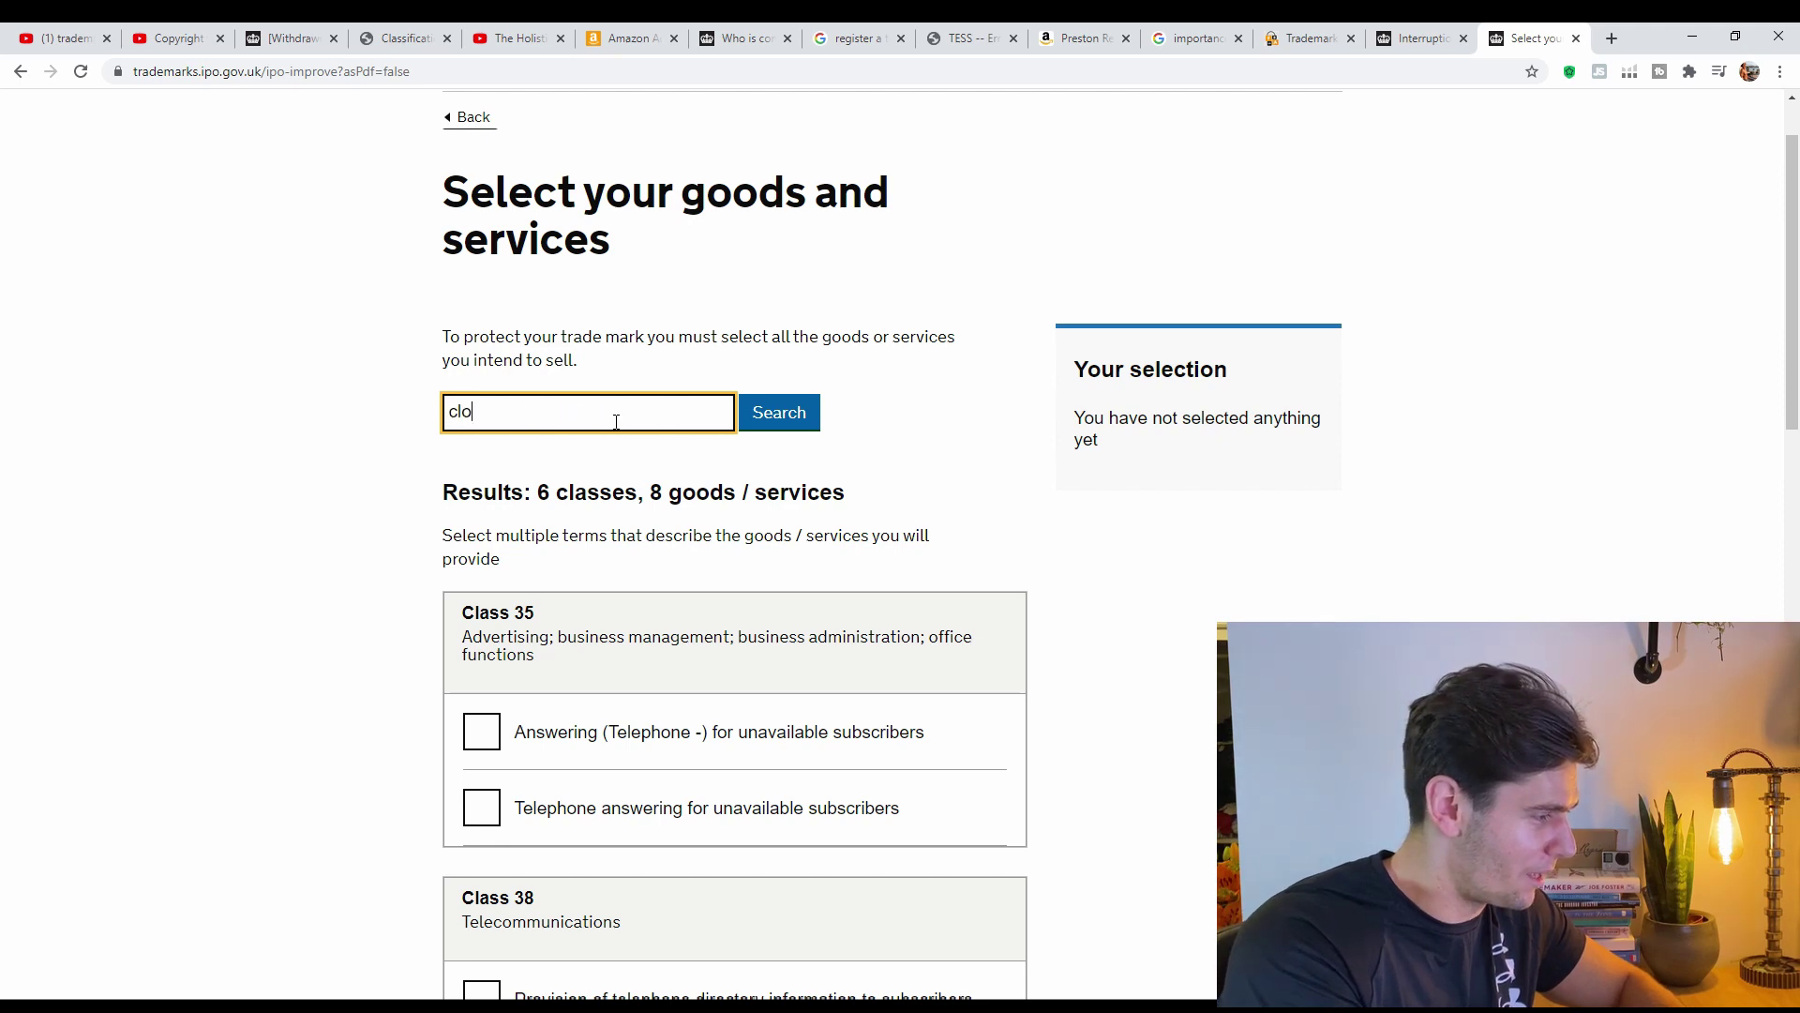
type("thing")
key("Return")
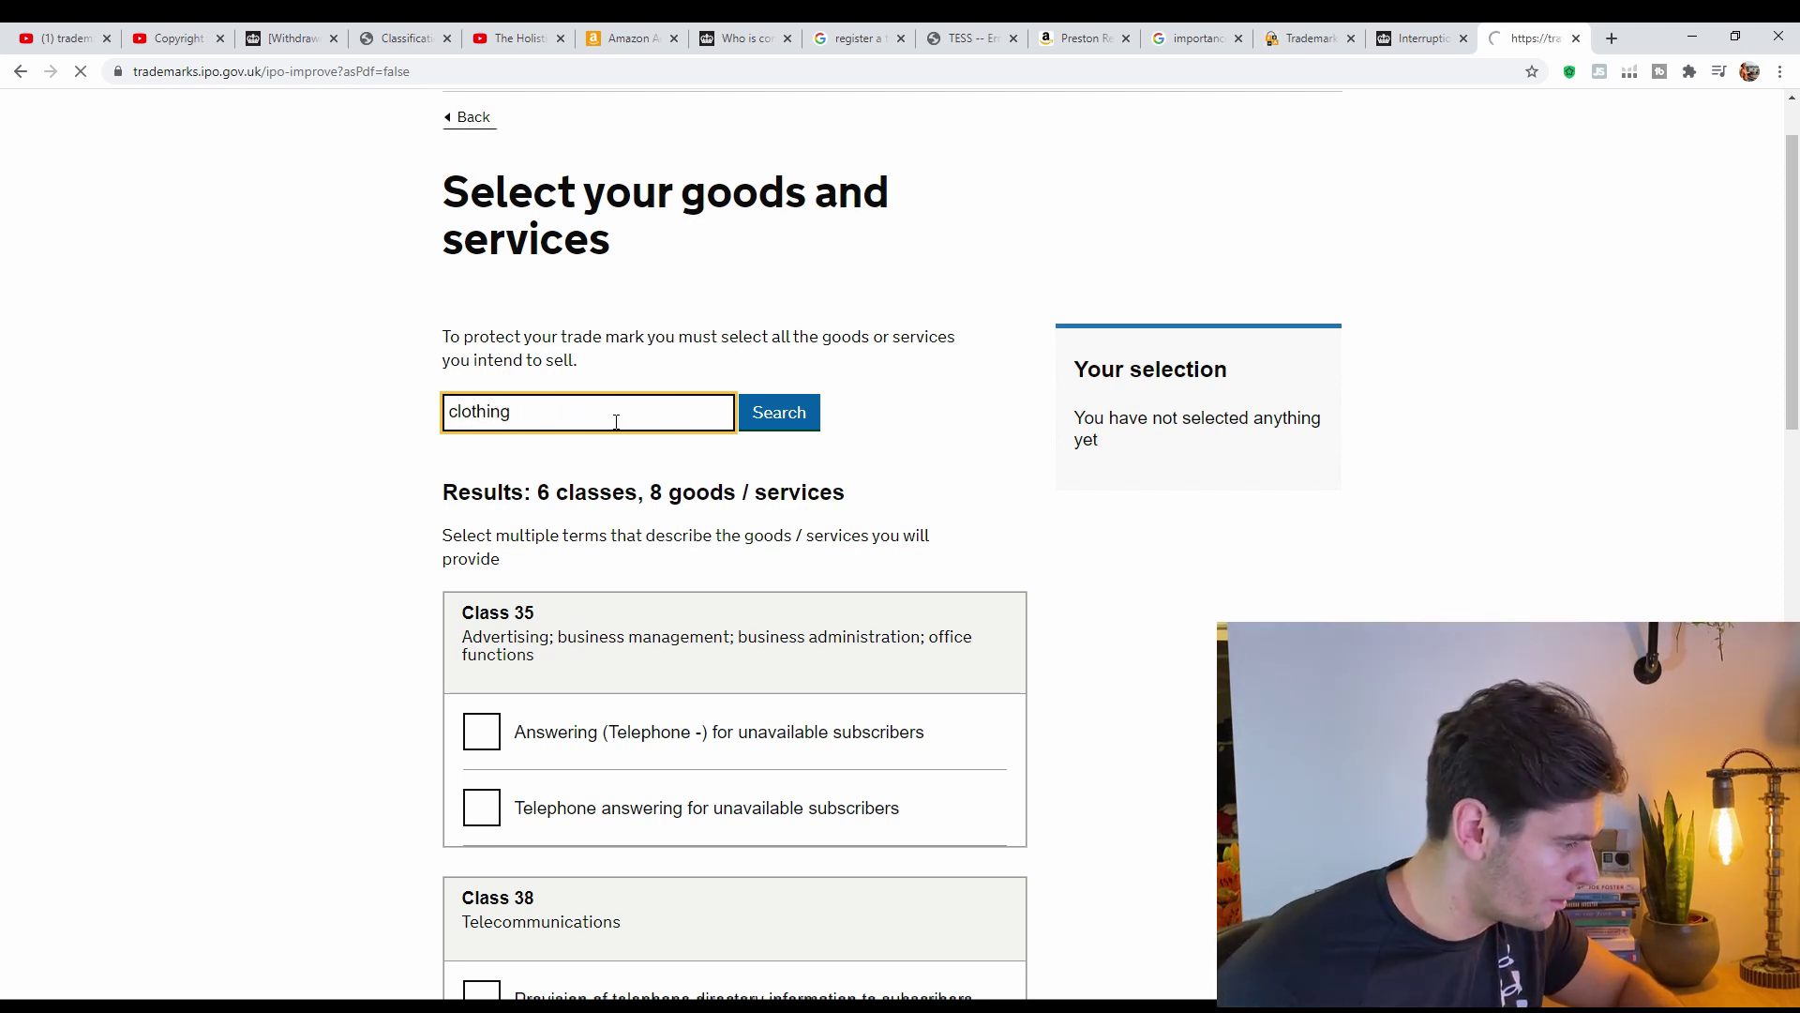
scroll(1032, 384, "down", 3)
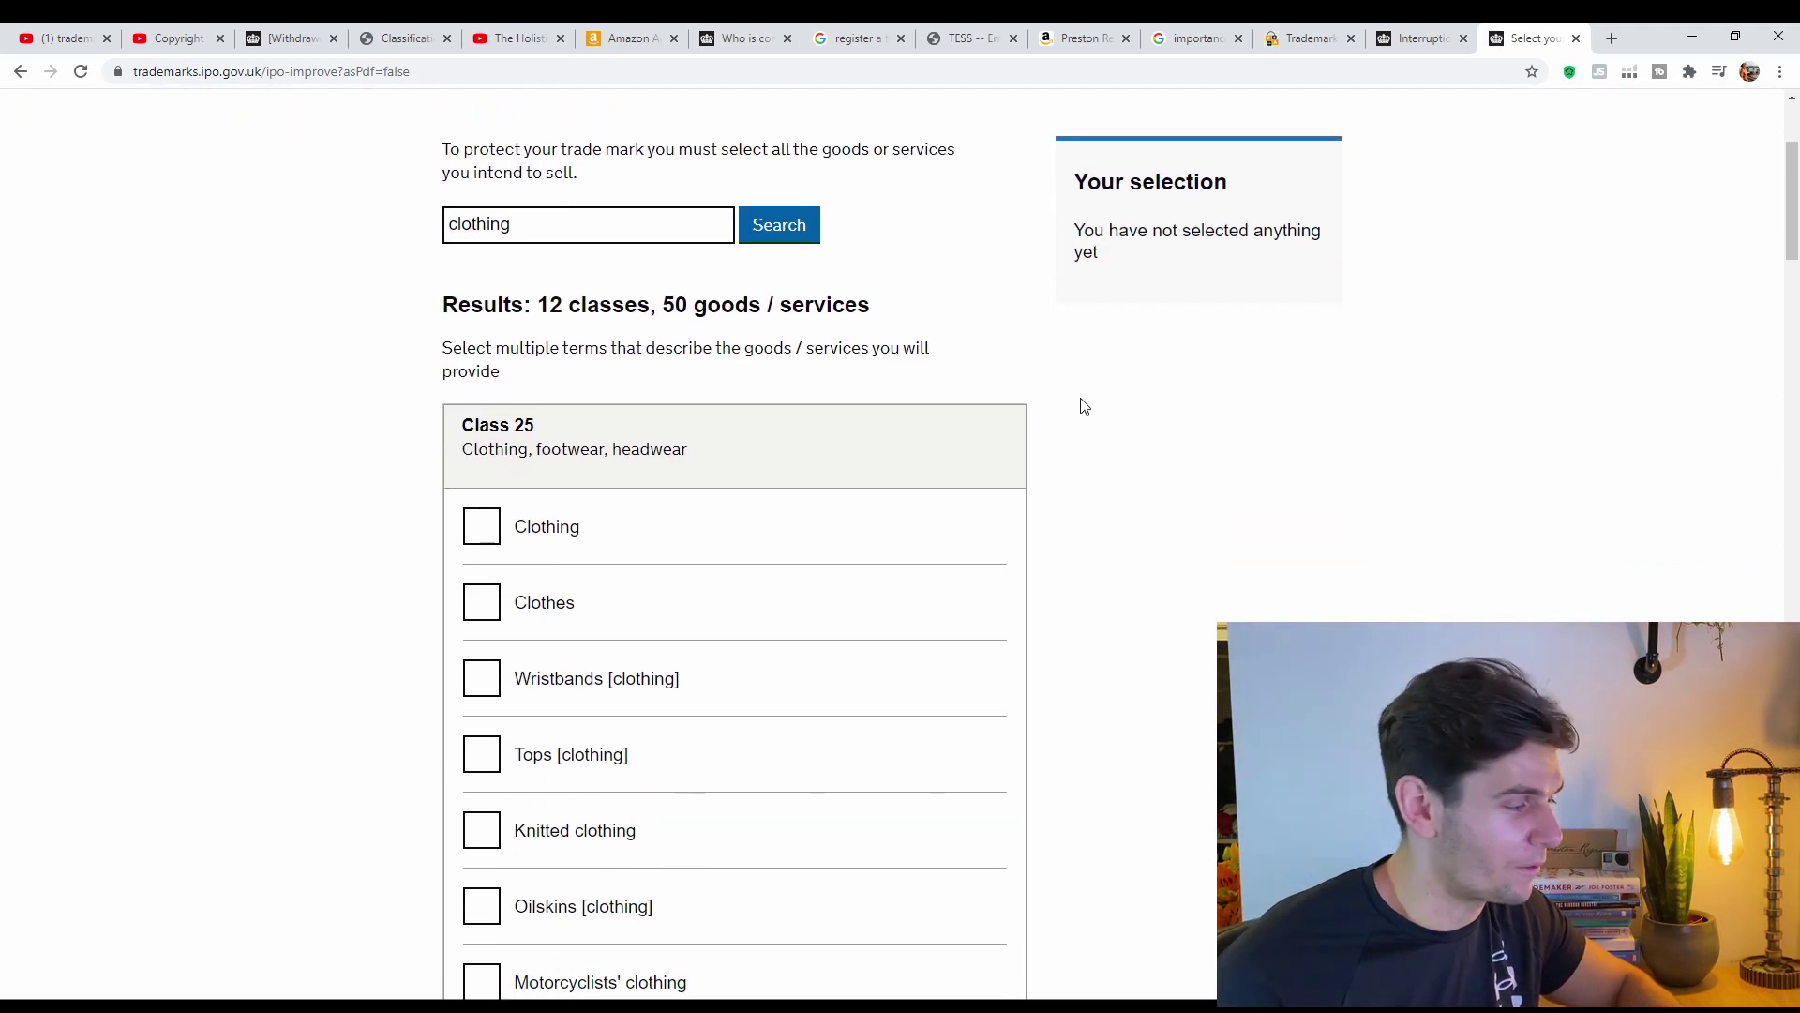
scroll(1073, 431, "down", 1)
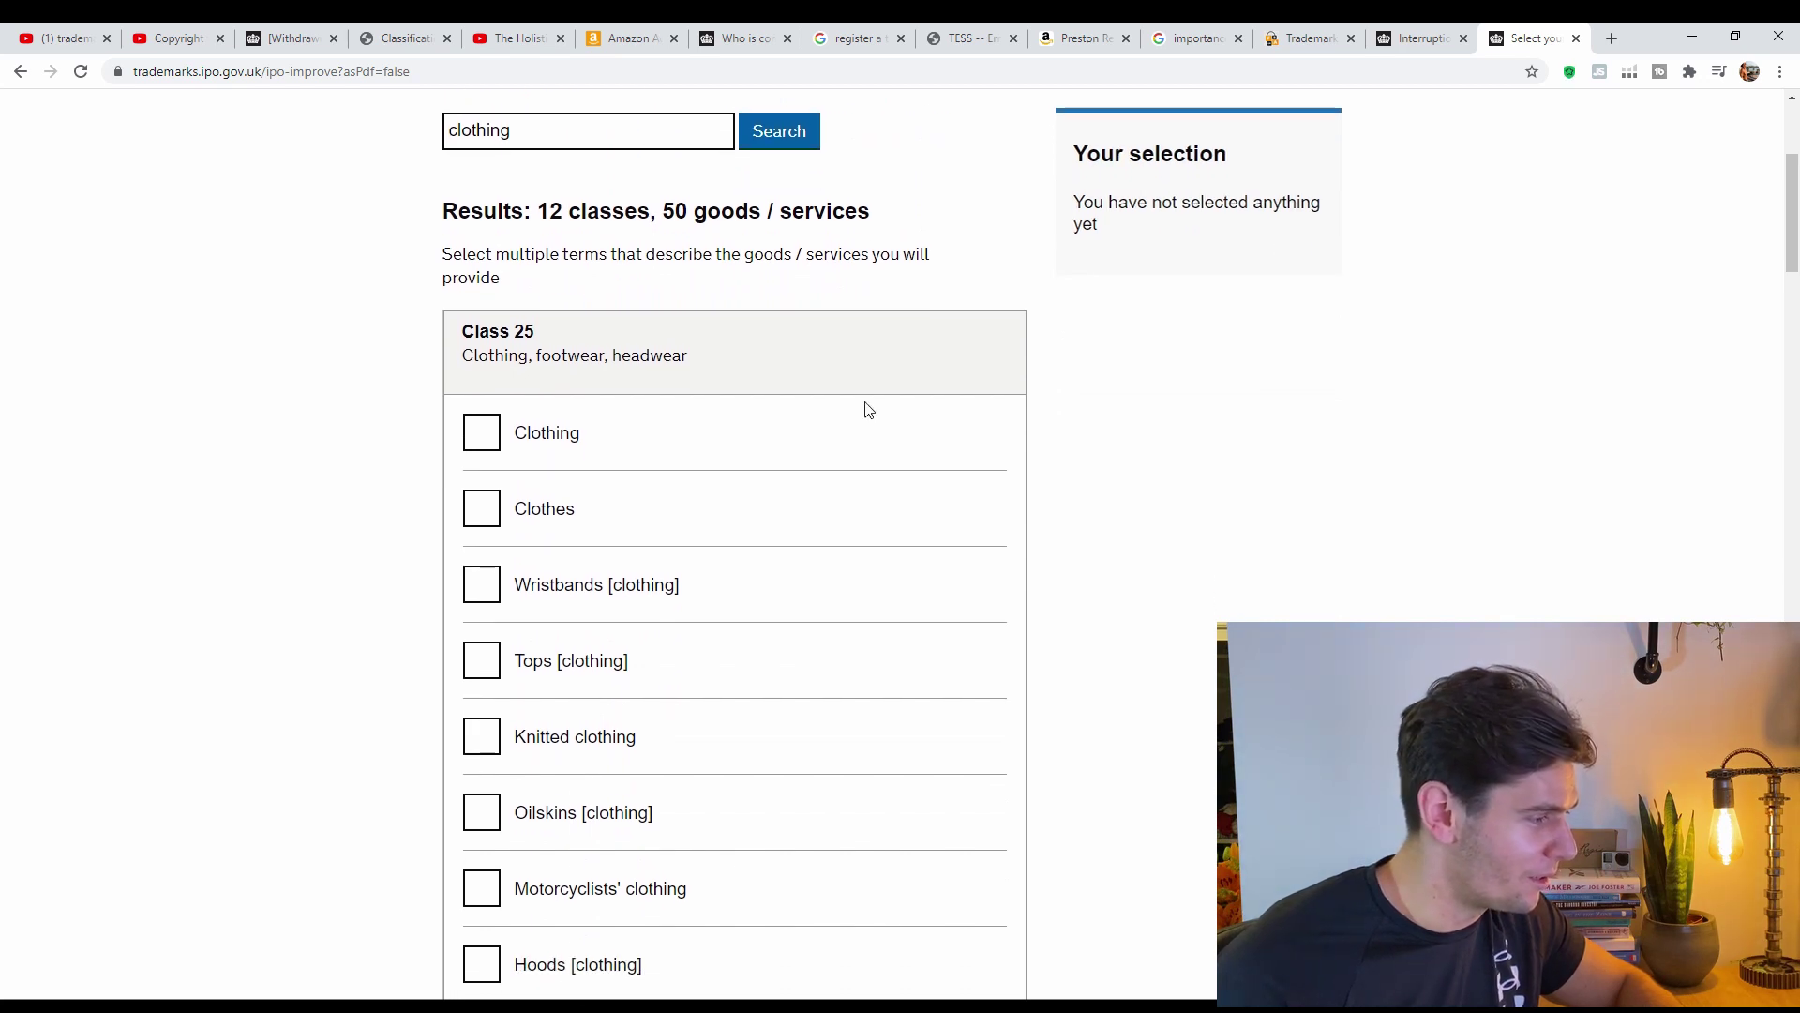
Select Clothing, Clothes, Wristbands, Tops, Knitted clothing and Oilskins under Class 25.
scroll(765, 381, "down", 1)
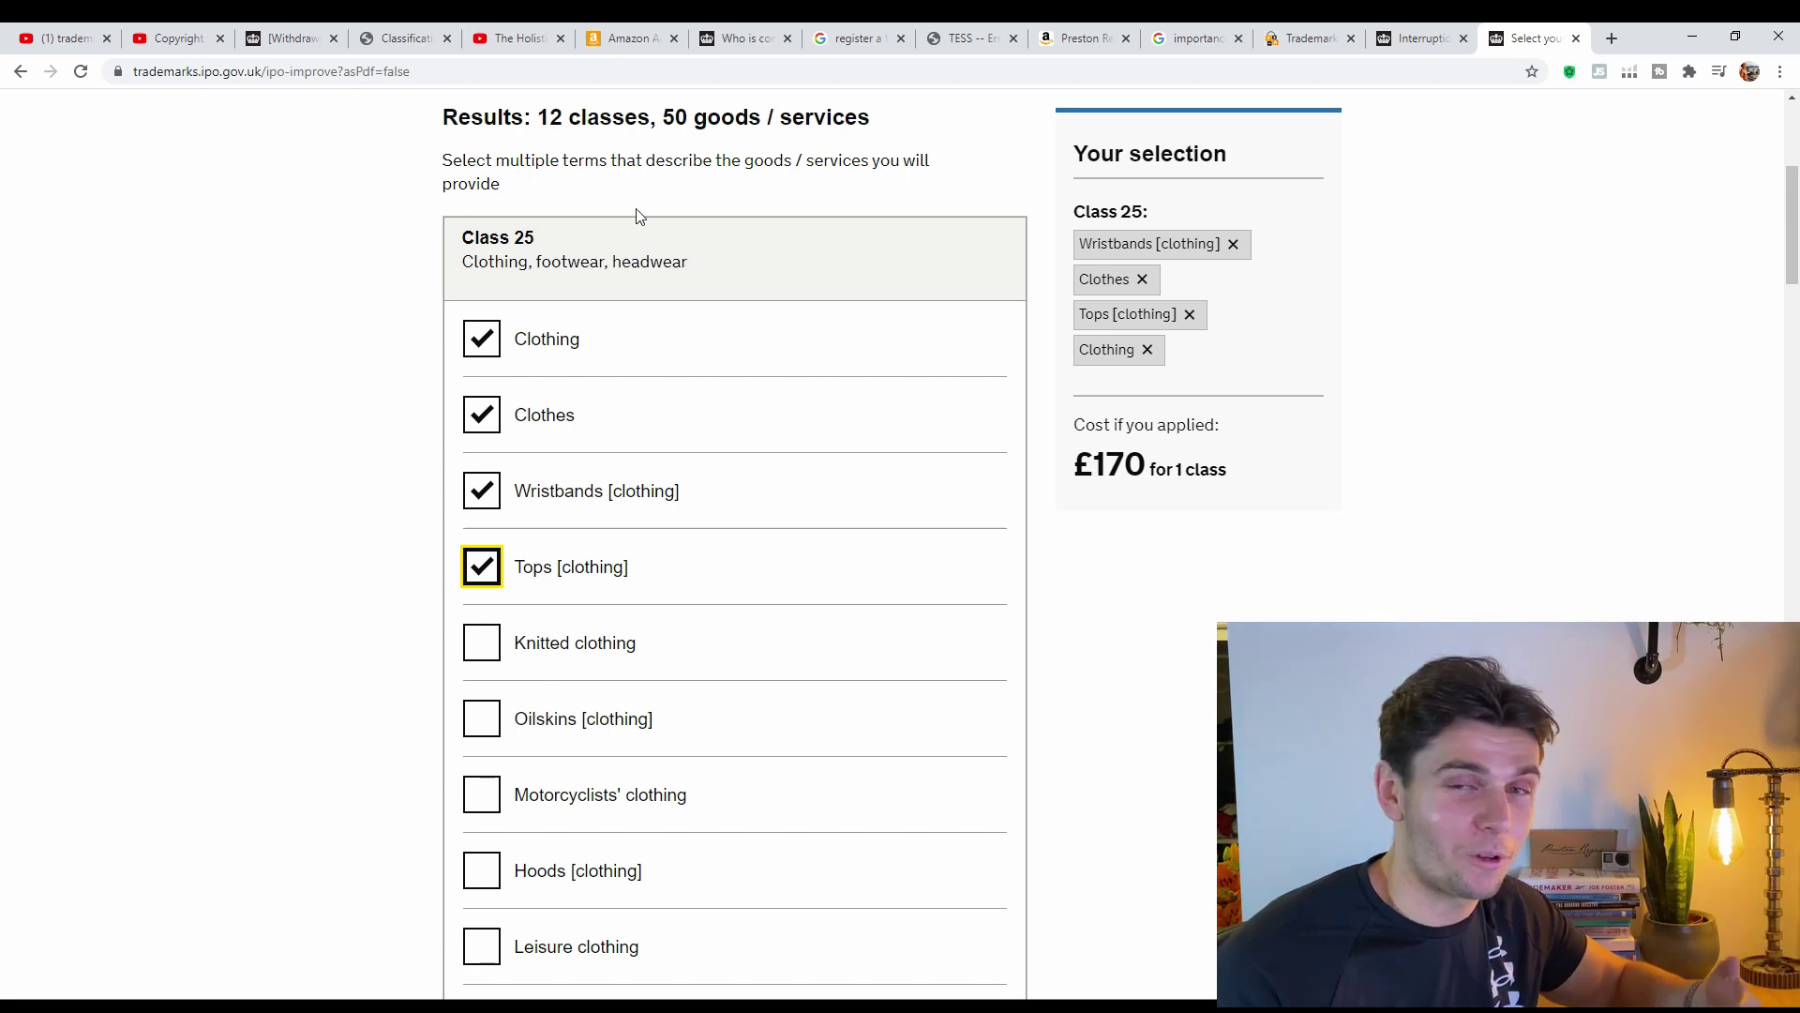
scroll(778, 427, "down", 2)
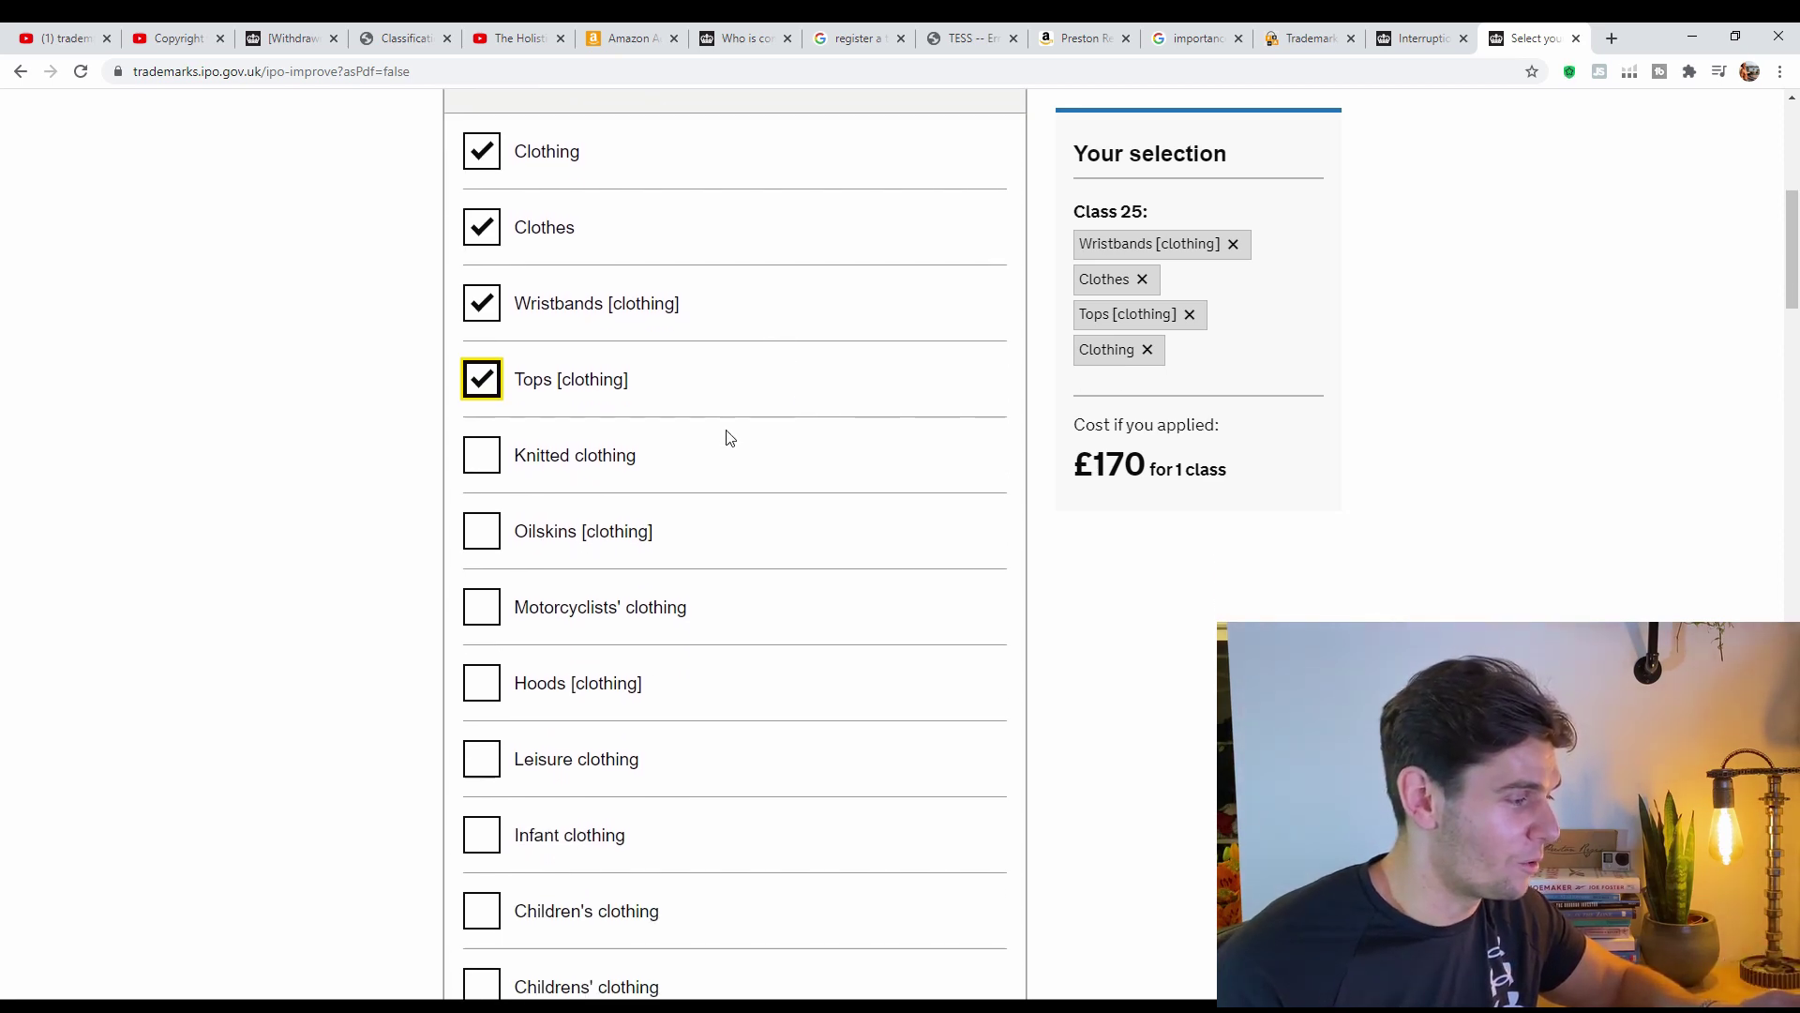
left_click(484, 456)
left_click(487, 535)
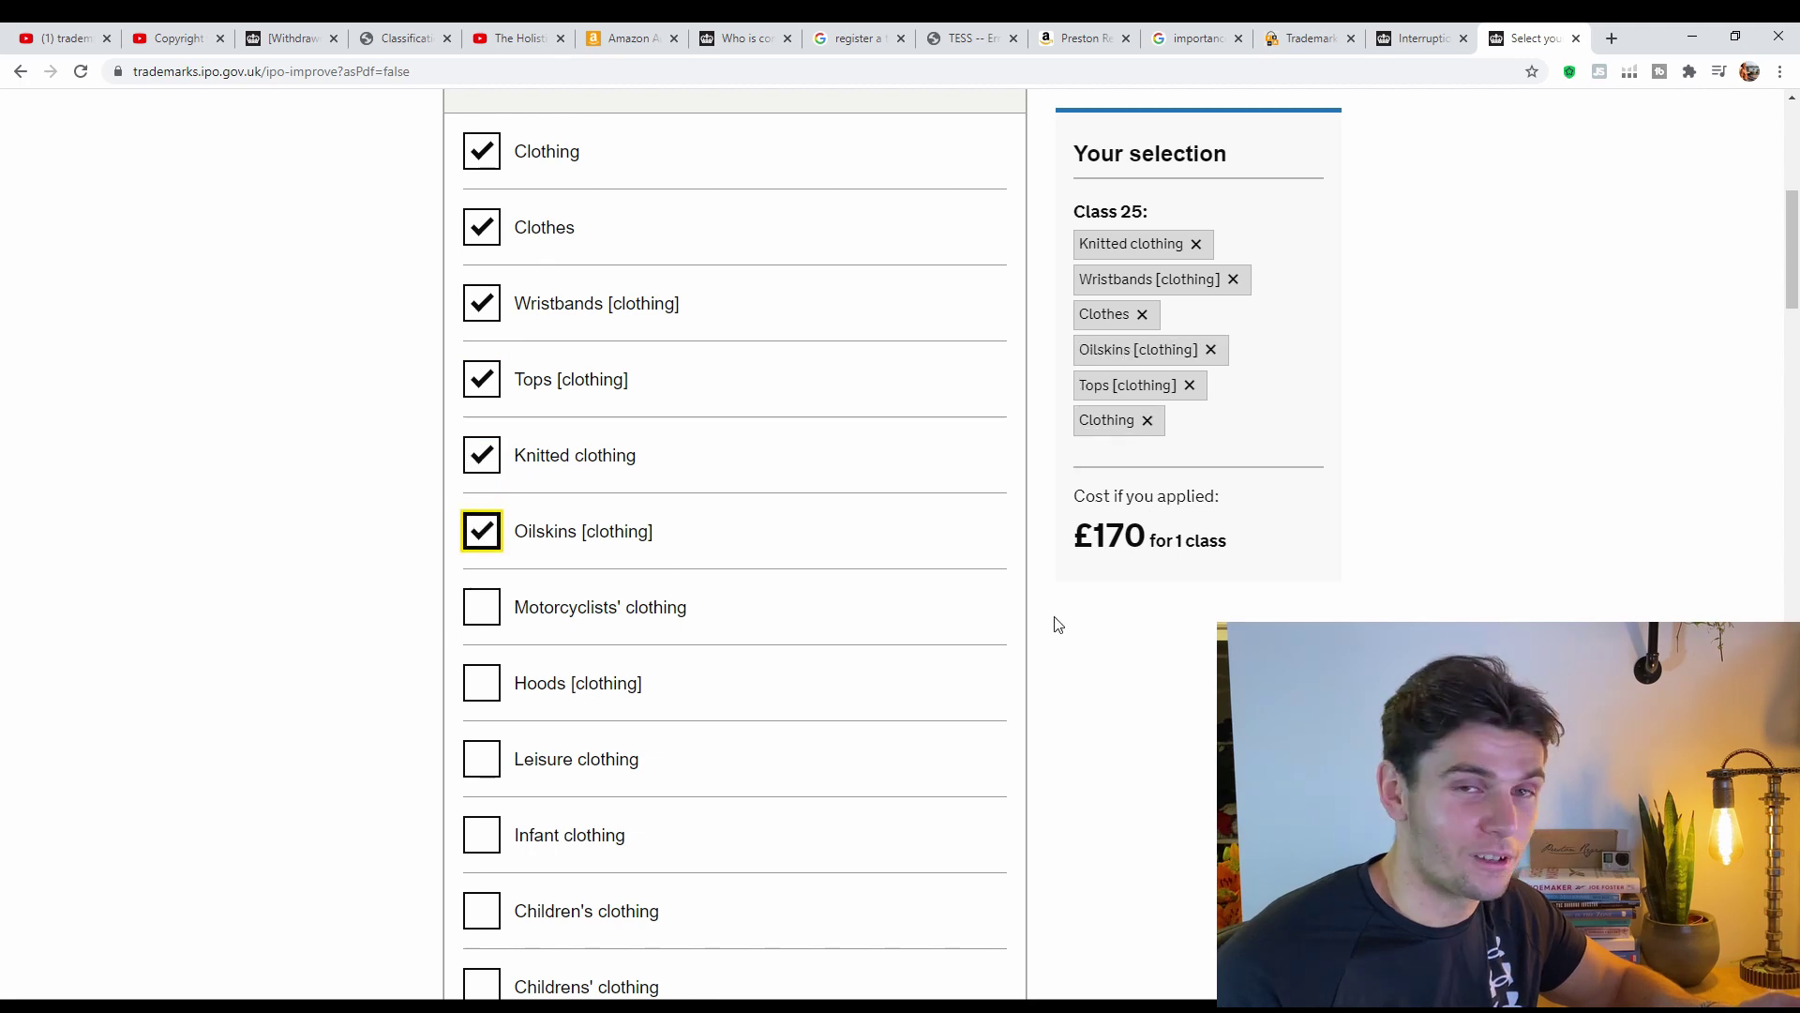
Add Motorcyclists' clothing, Hoods, Leisure clothing and Infant clothing to the Class 25 selection.
scroll(1121, 497, "down", 2)
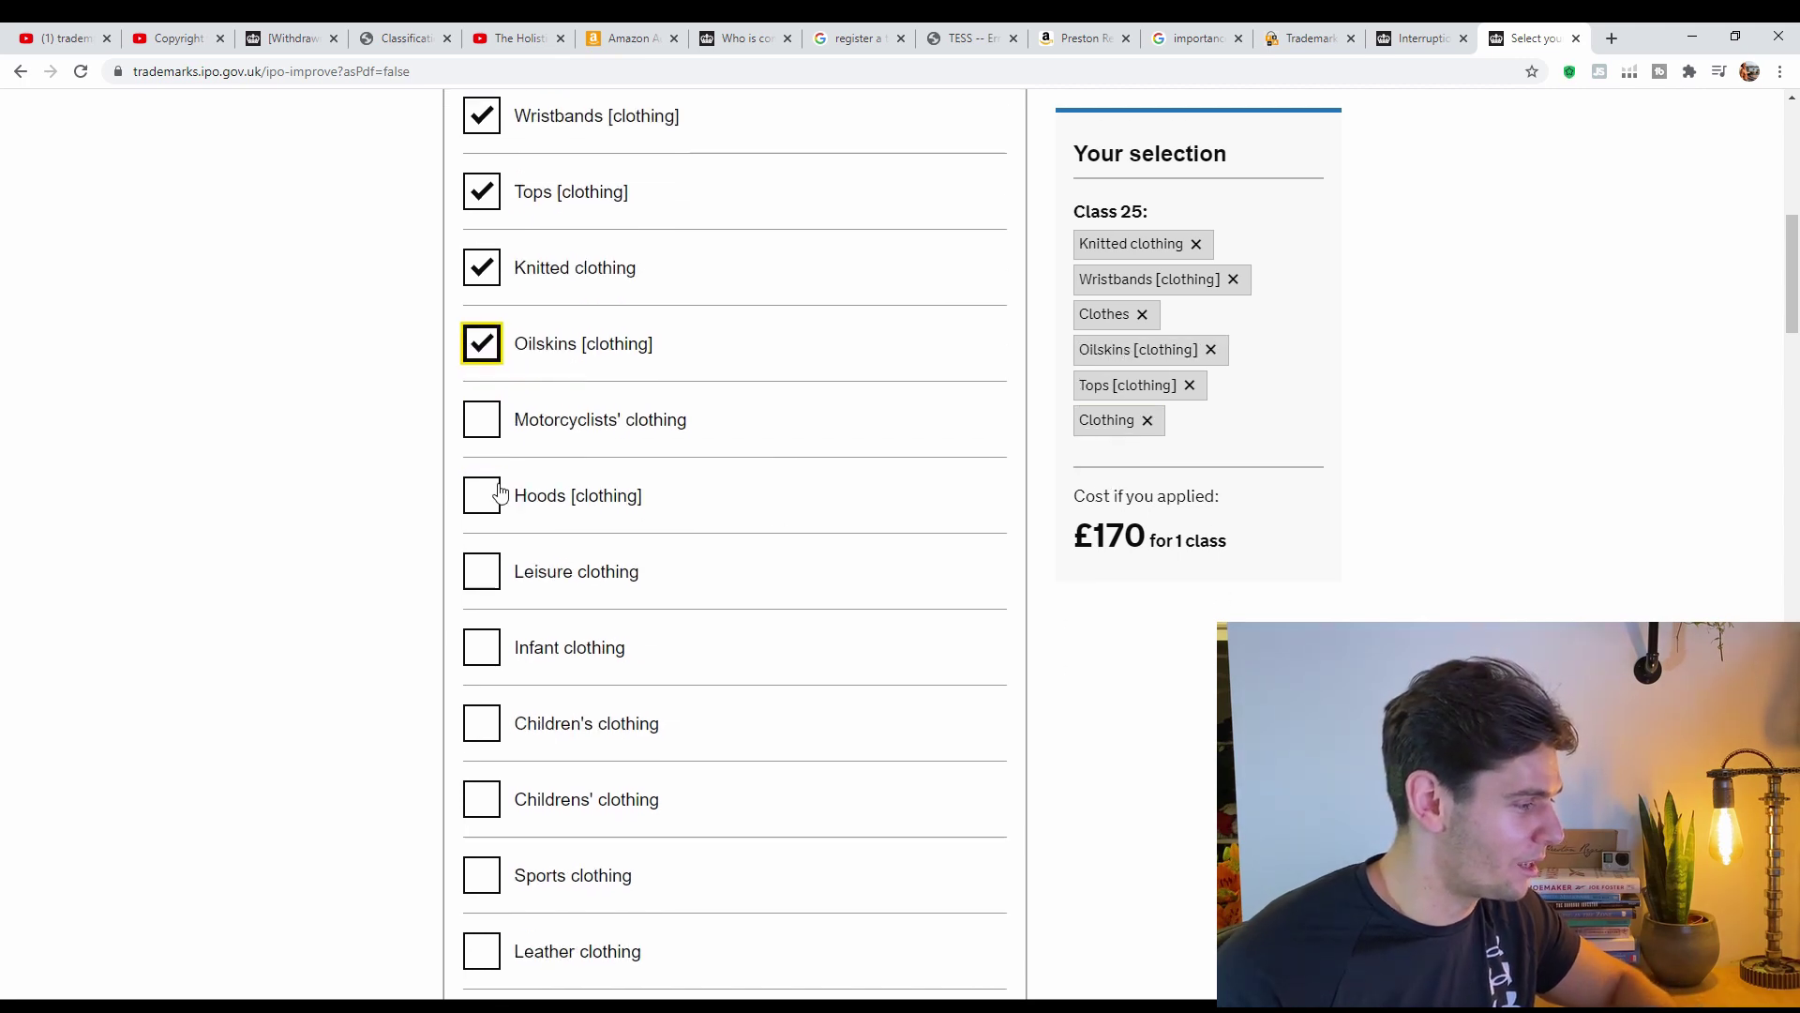
left_click(471, 430)
left_click(486, 502)
left_click(478, 574)
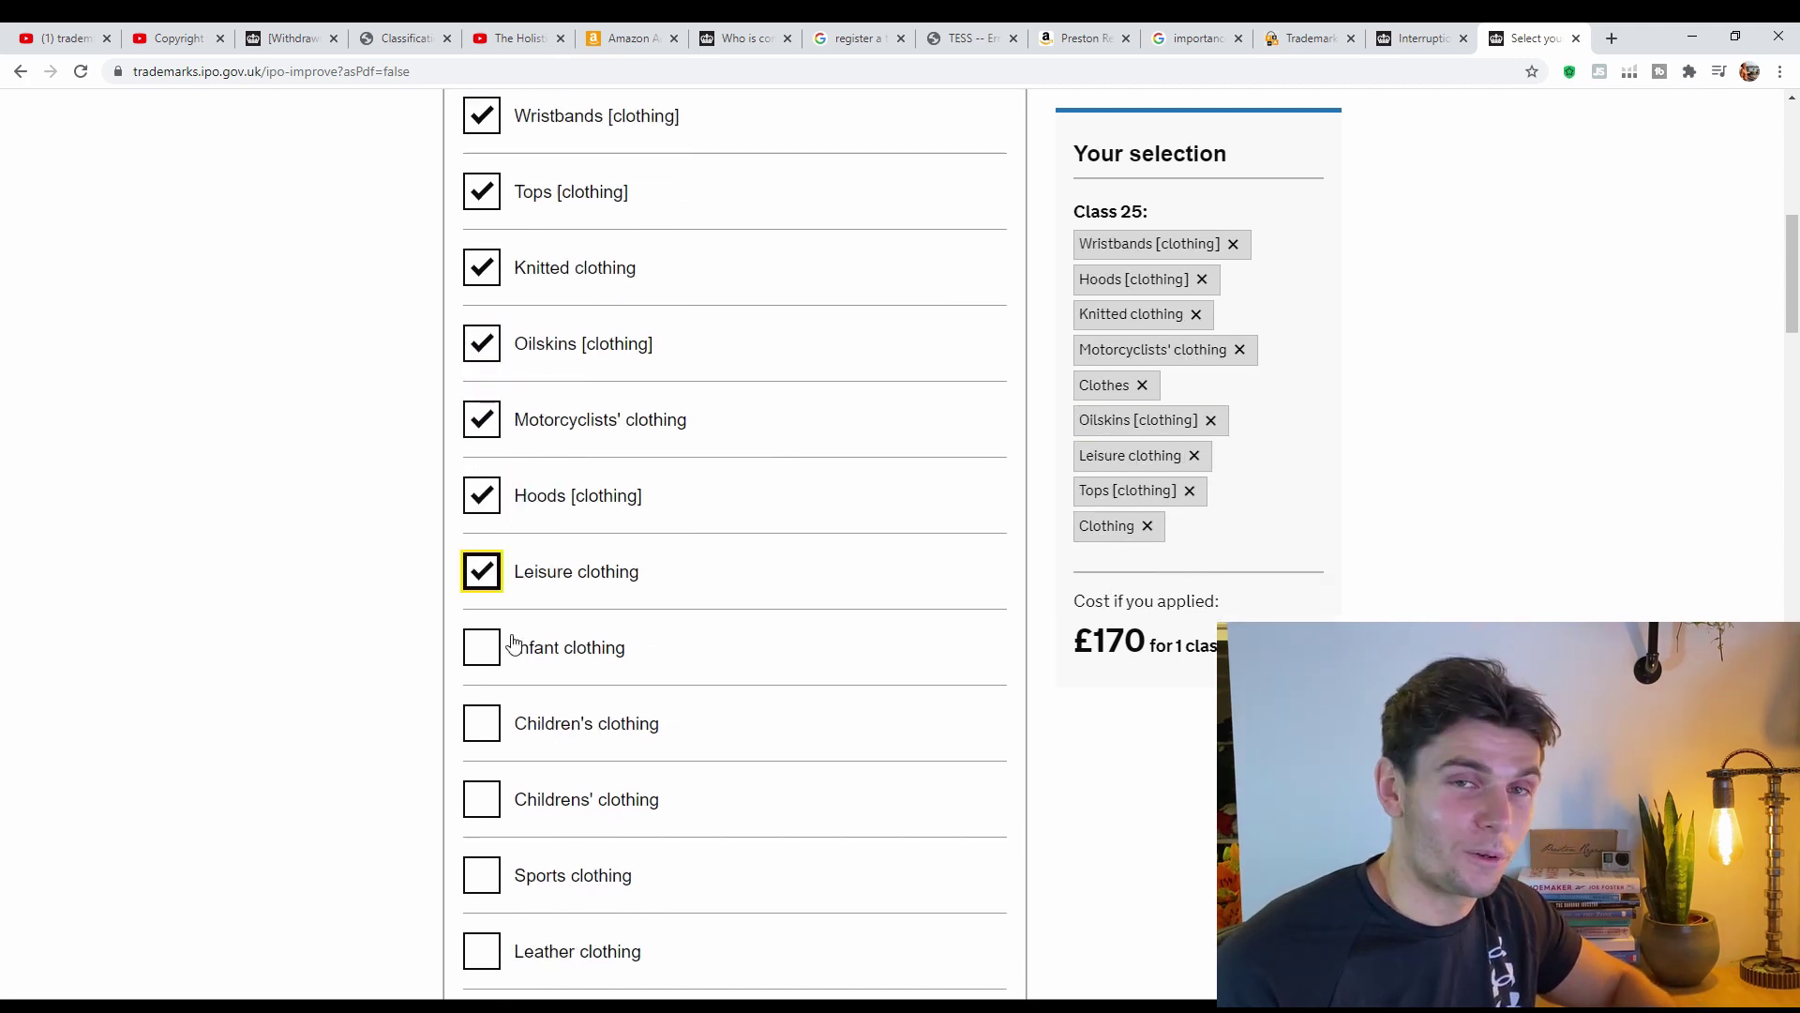
left_click(492, 645)
Add Children's clothing, Childrens' clothing, Sports clothing and Leather clothing to the Class 25 selection.
scroll(496, 645, "down", 1)
scroll(496, 645, "down", 1)
left_click(478, 551)
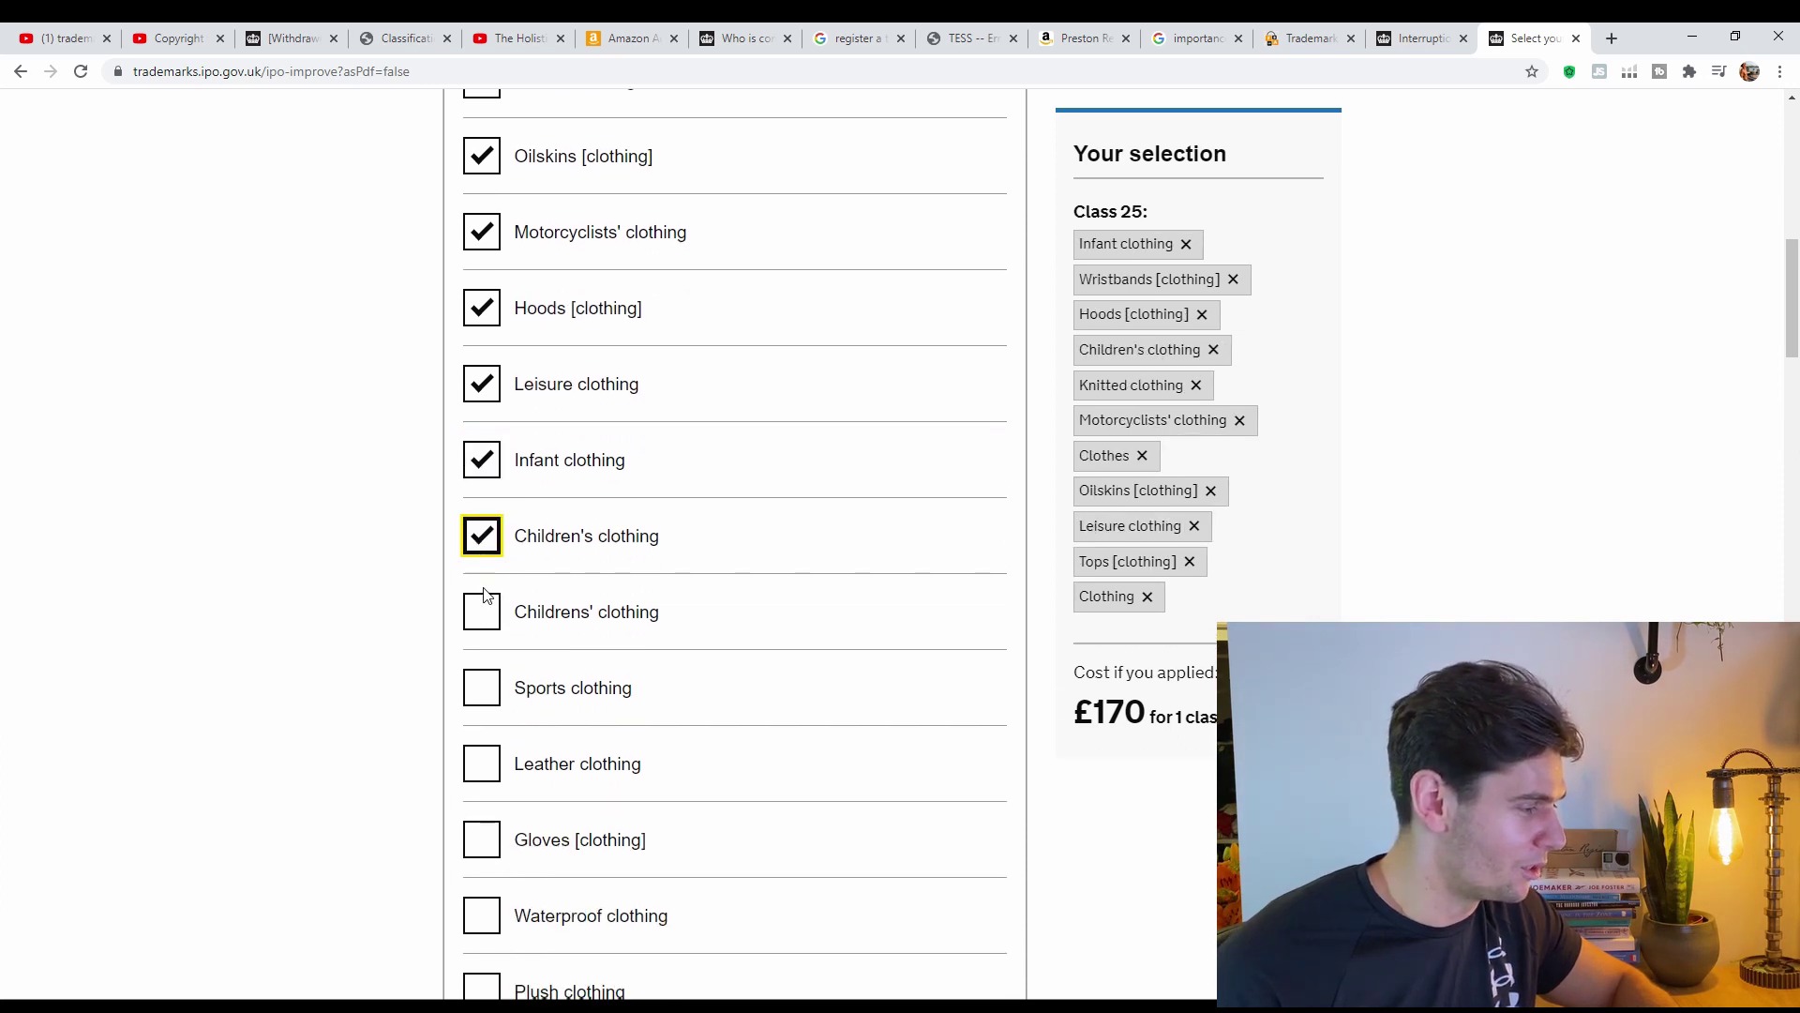
left_click(486, 602)
scroll(499, 619, "down", 2)
left_click(494, 506)
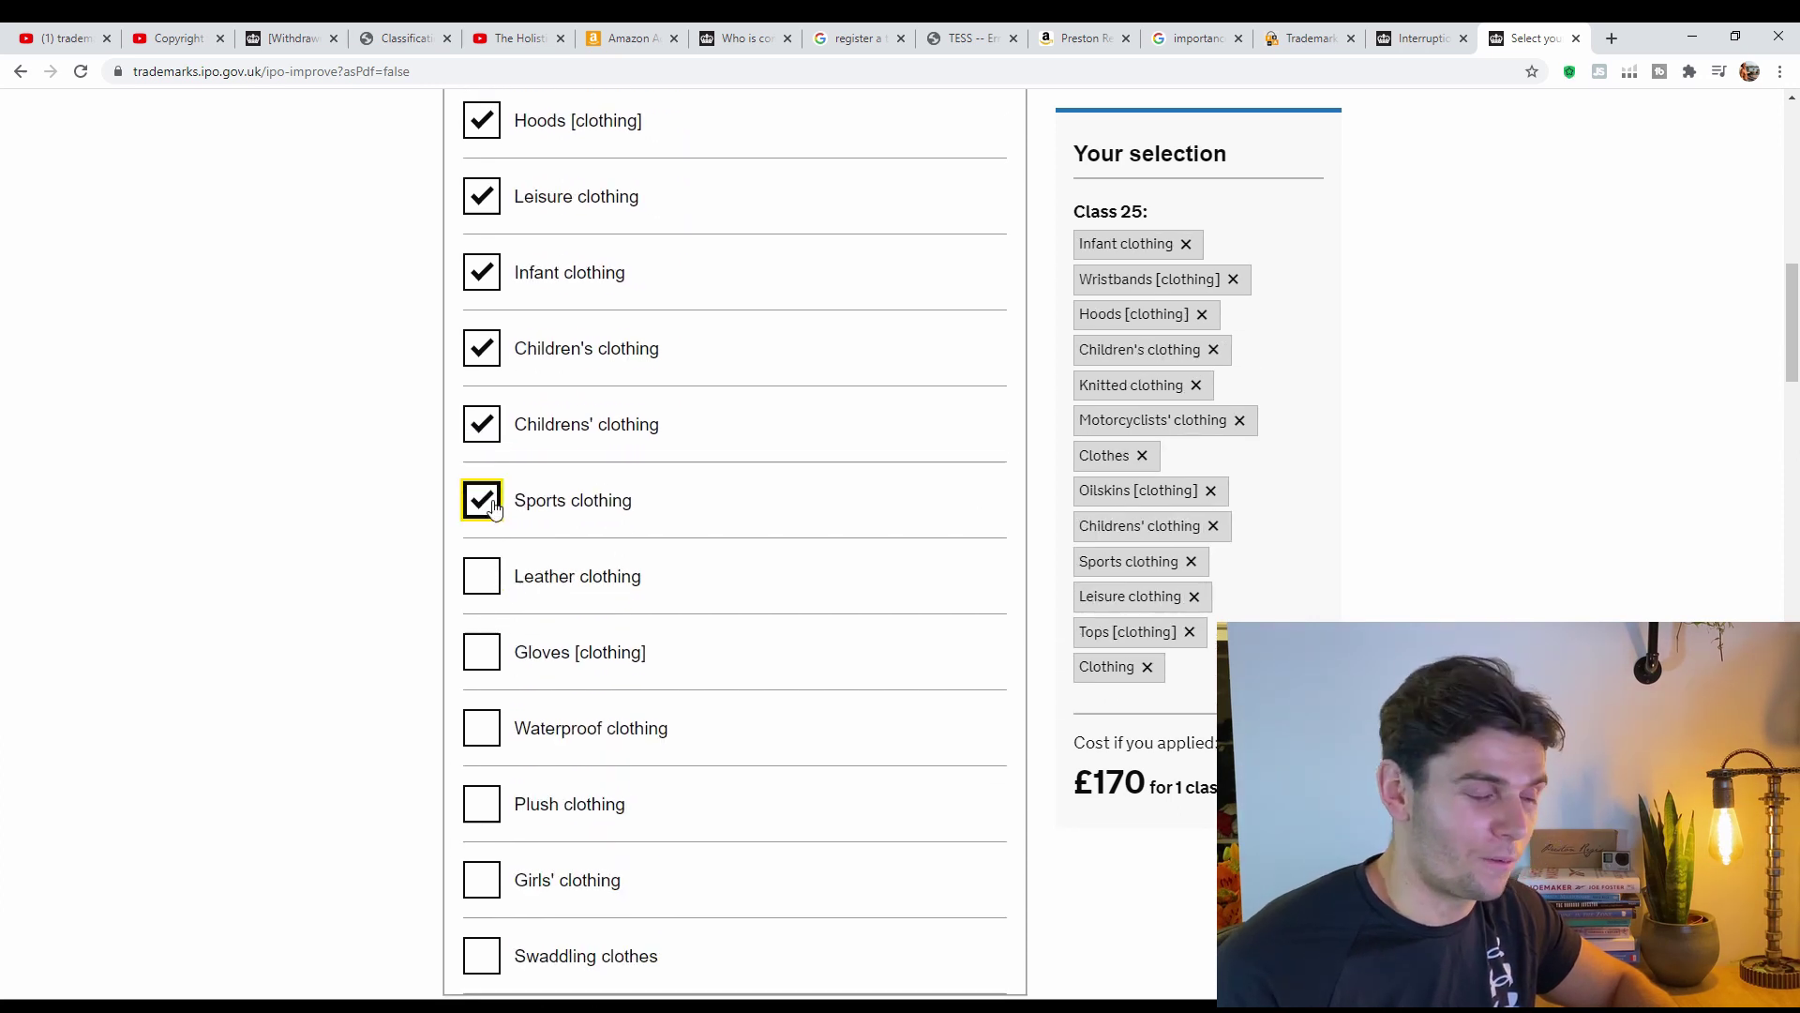
left_click(489, 583)
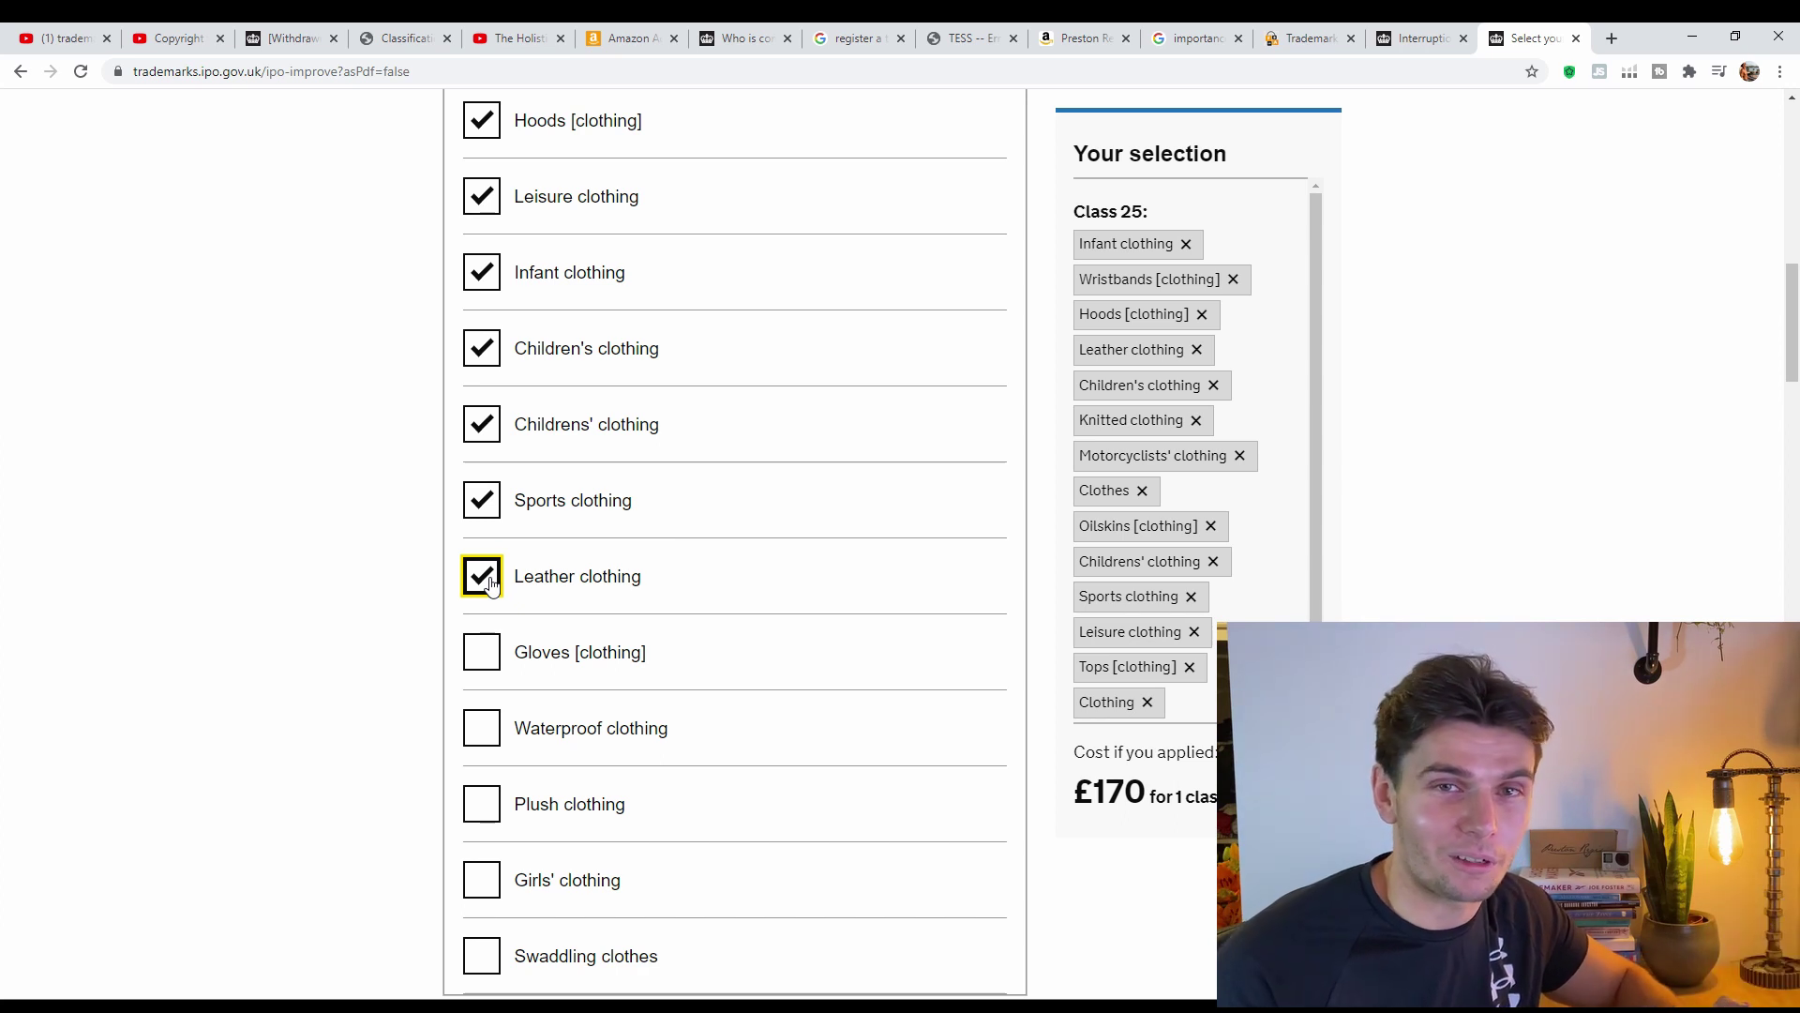
scroll(488, 582, "down", 4)
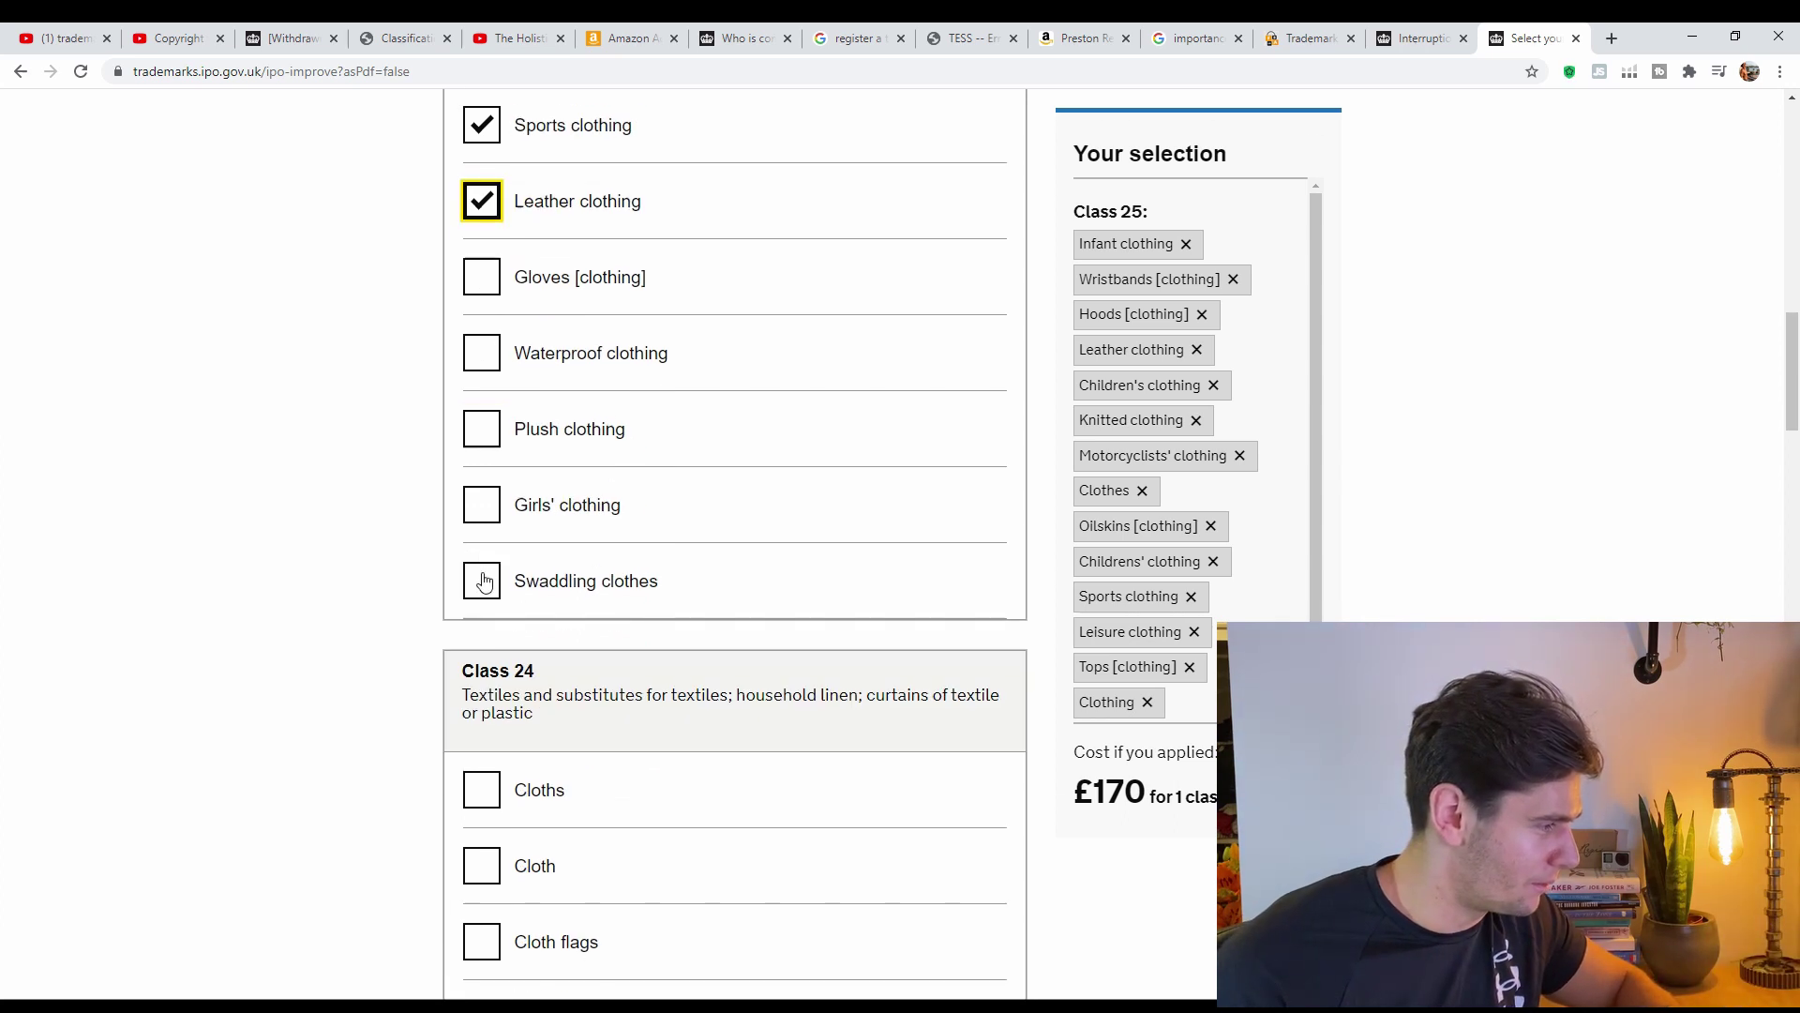
Add Gloves, Waterproof clothing, Plush clothing, Girls' clothing and Swaddling clothes to the Class 25 selection.
left_click(494, 287)
left_click(483, 356)
left_click(482, 426)
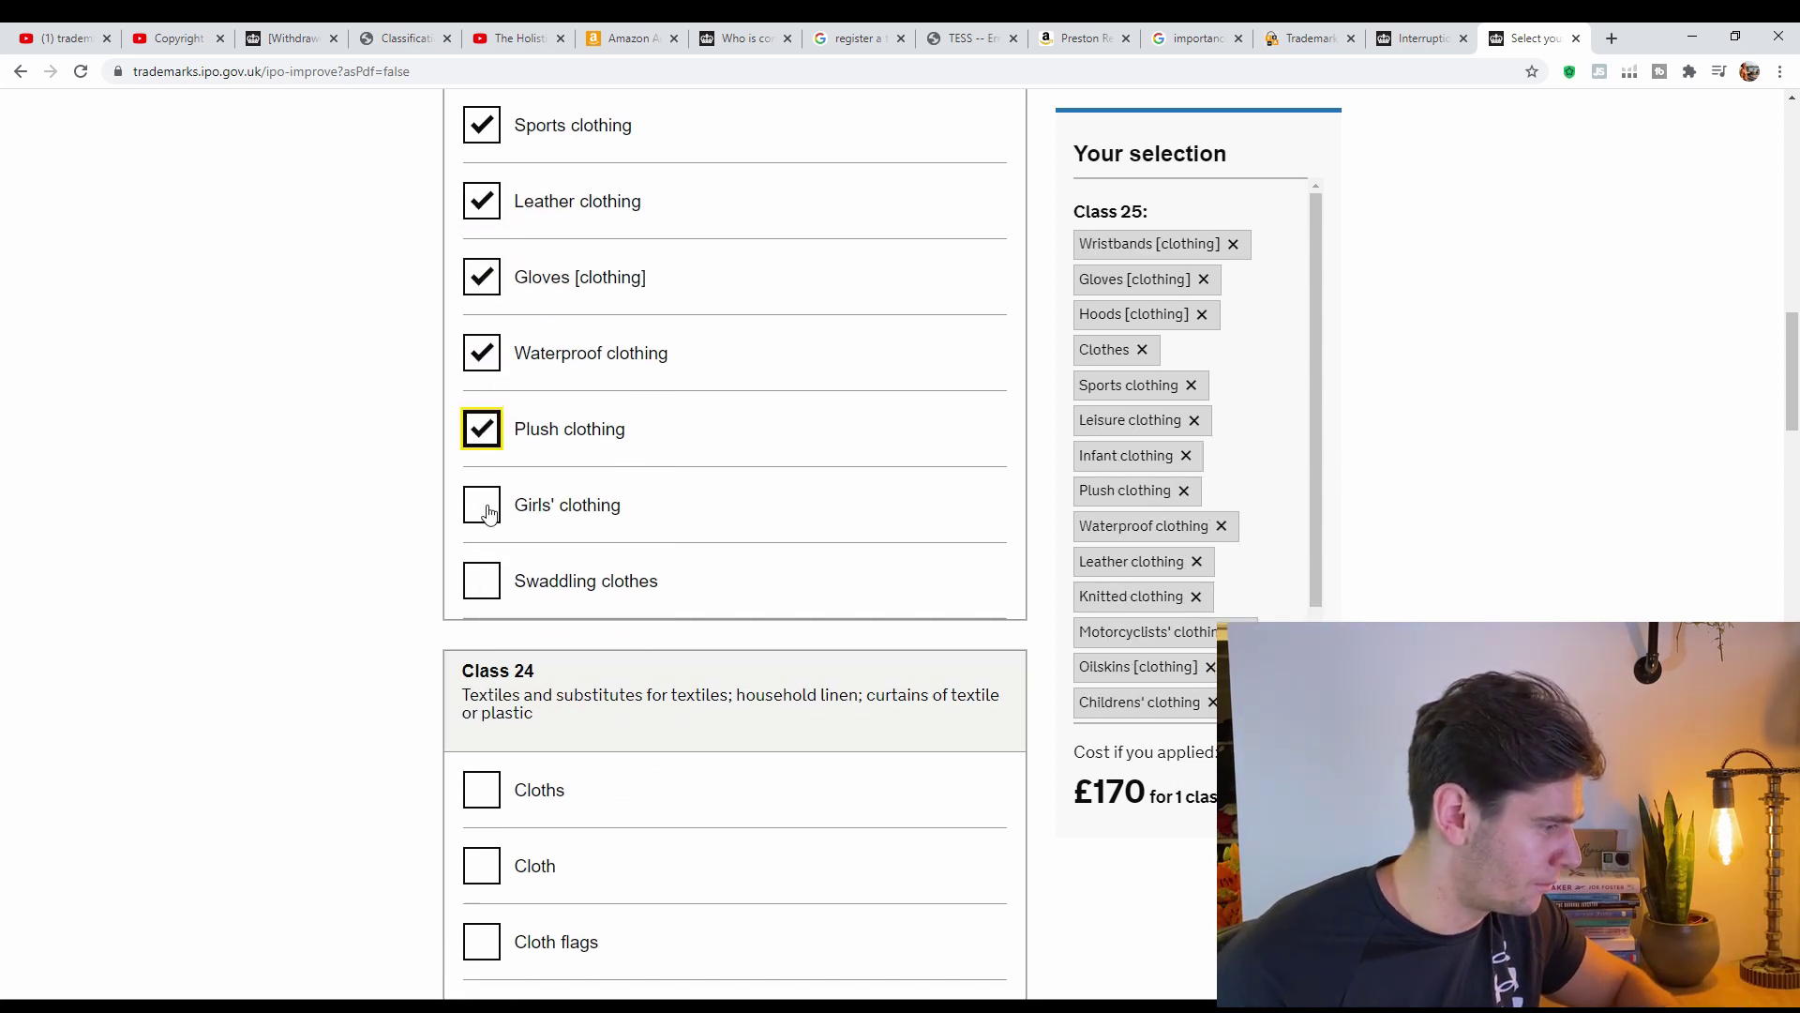
left_click(484, 506)
left_click(482, 580)
Select Clothing repair [mending clothing], Clothing laundering, Mending clothing and Clothing repair under Class 37.
scroll(424, 487, "down", 5)
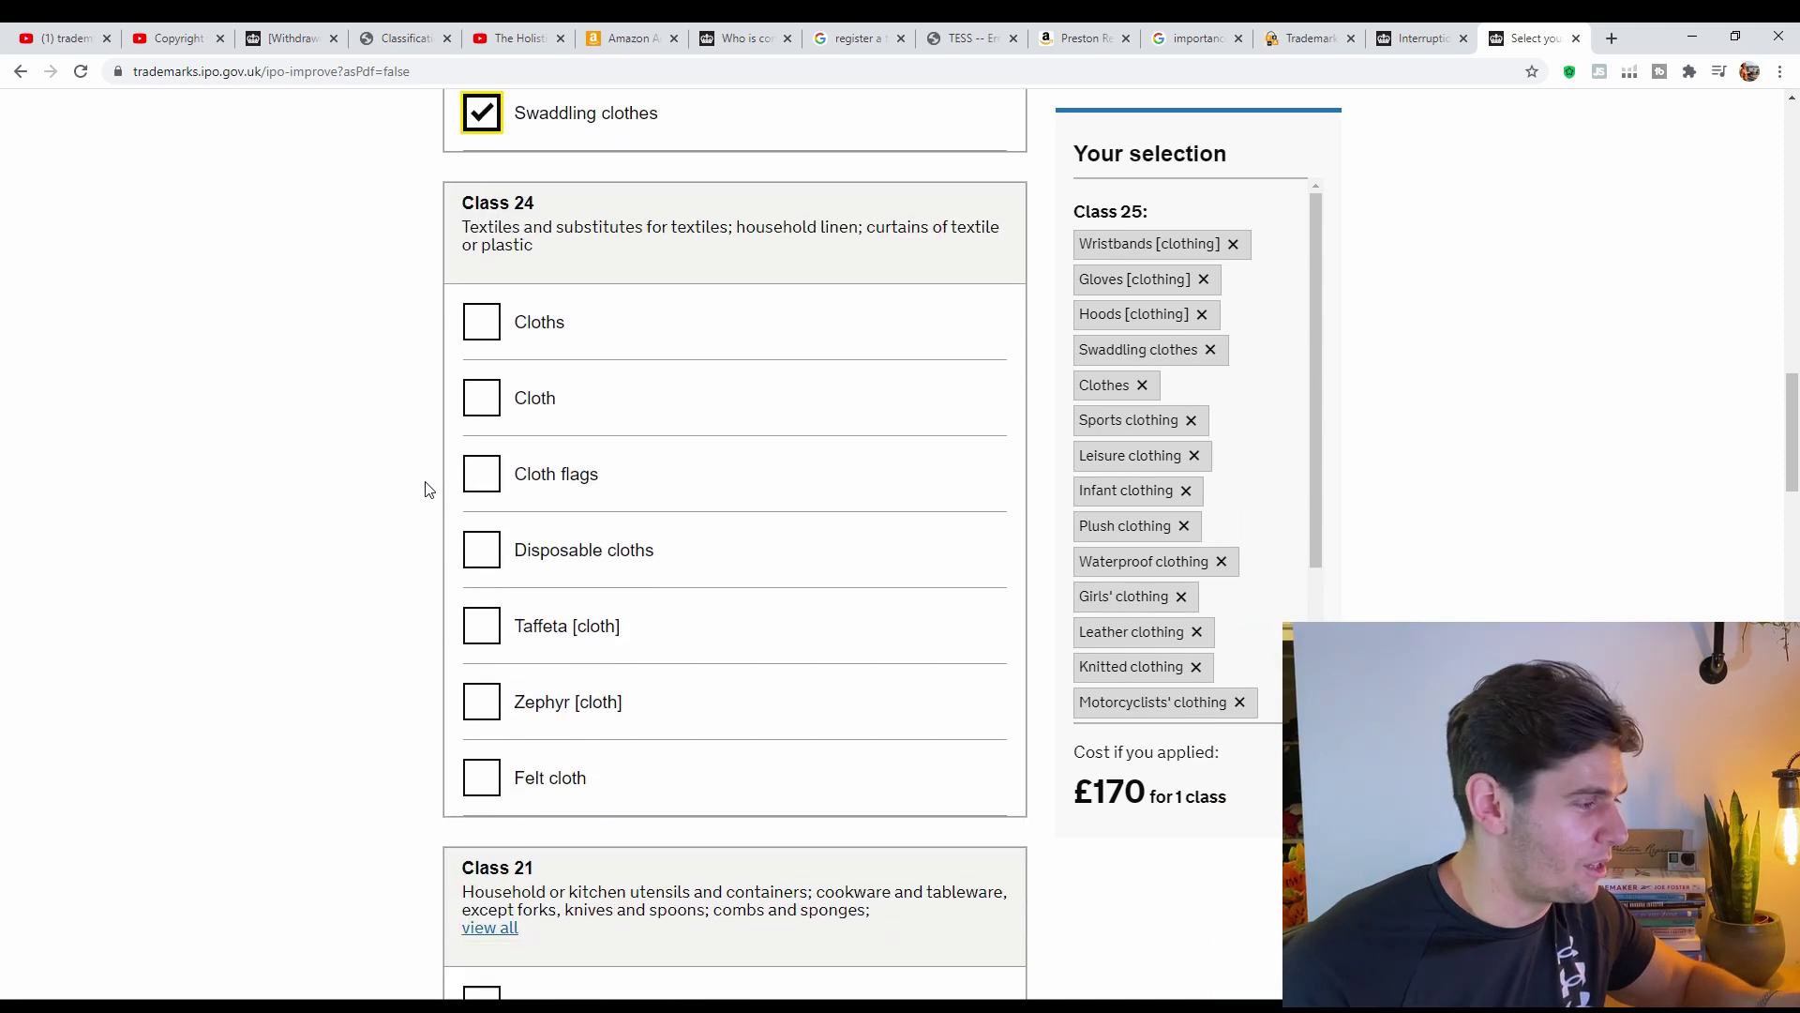
scroll(615, 354, "down", 6)
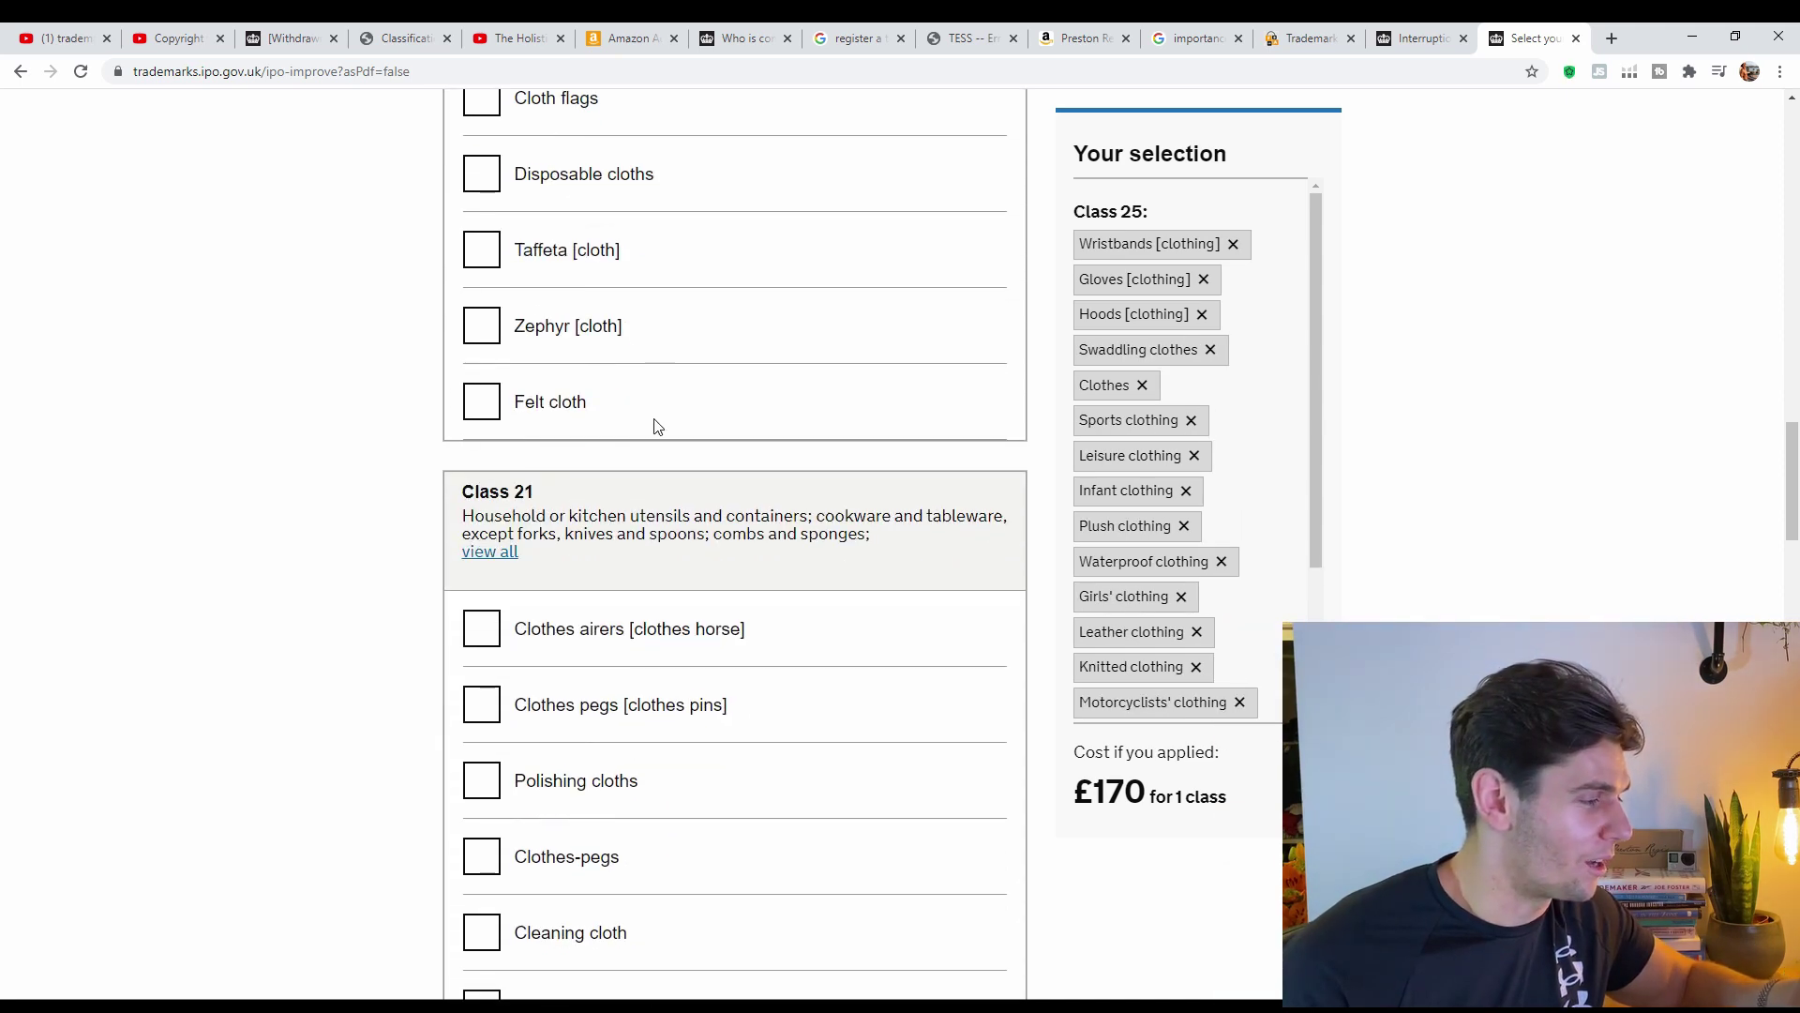
scroll(619, 530, "down", 1)
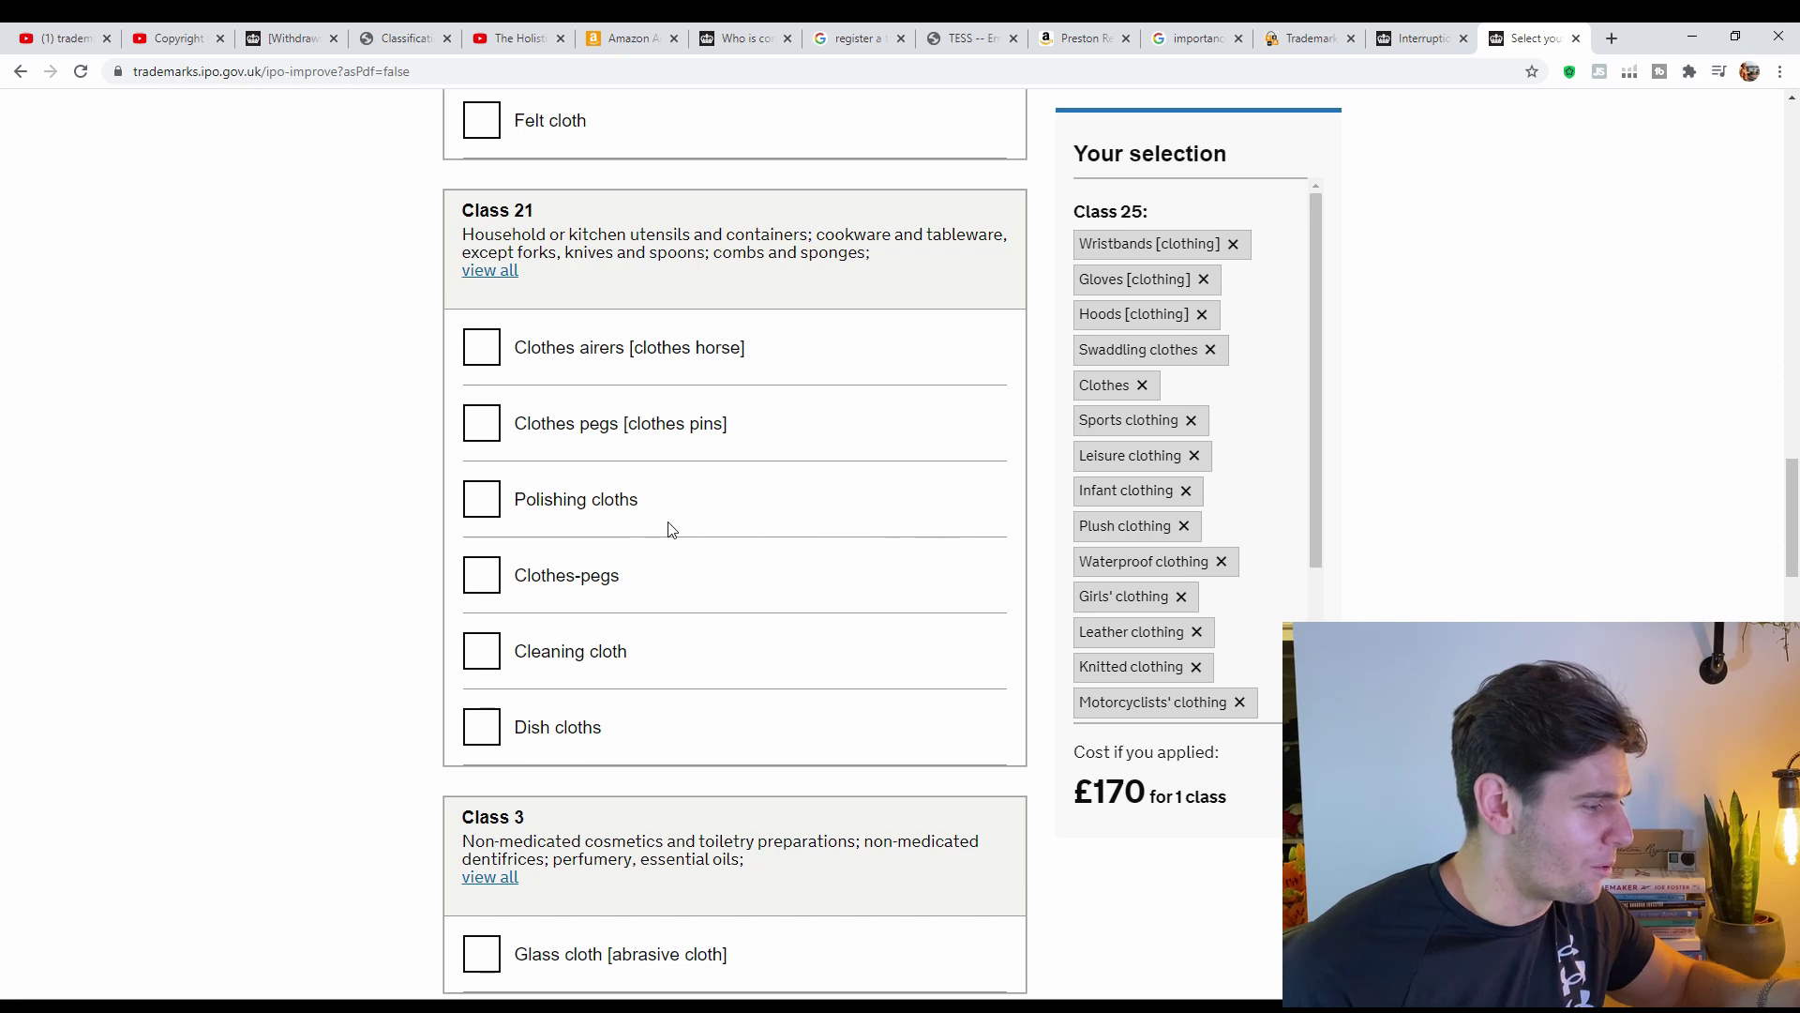
scroll(672, 528, "down", 4)
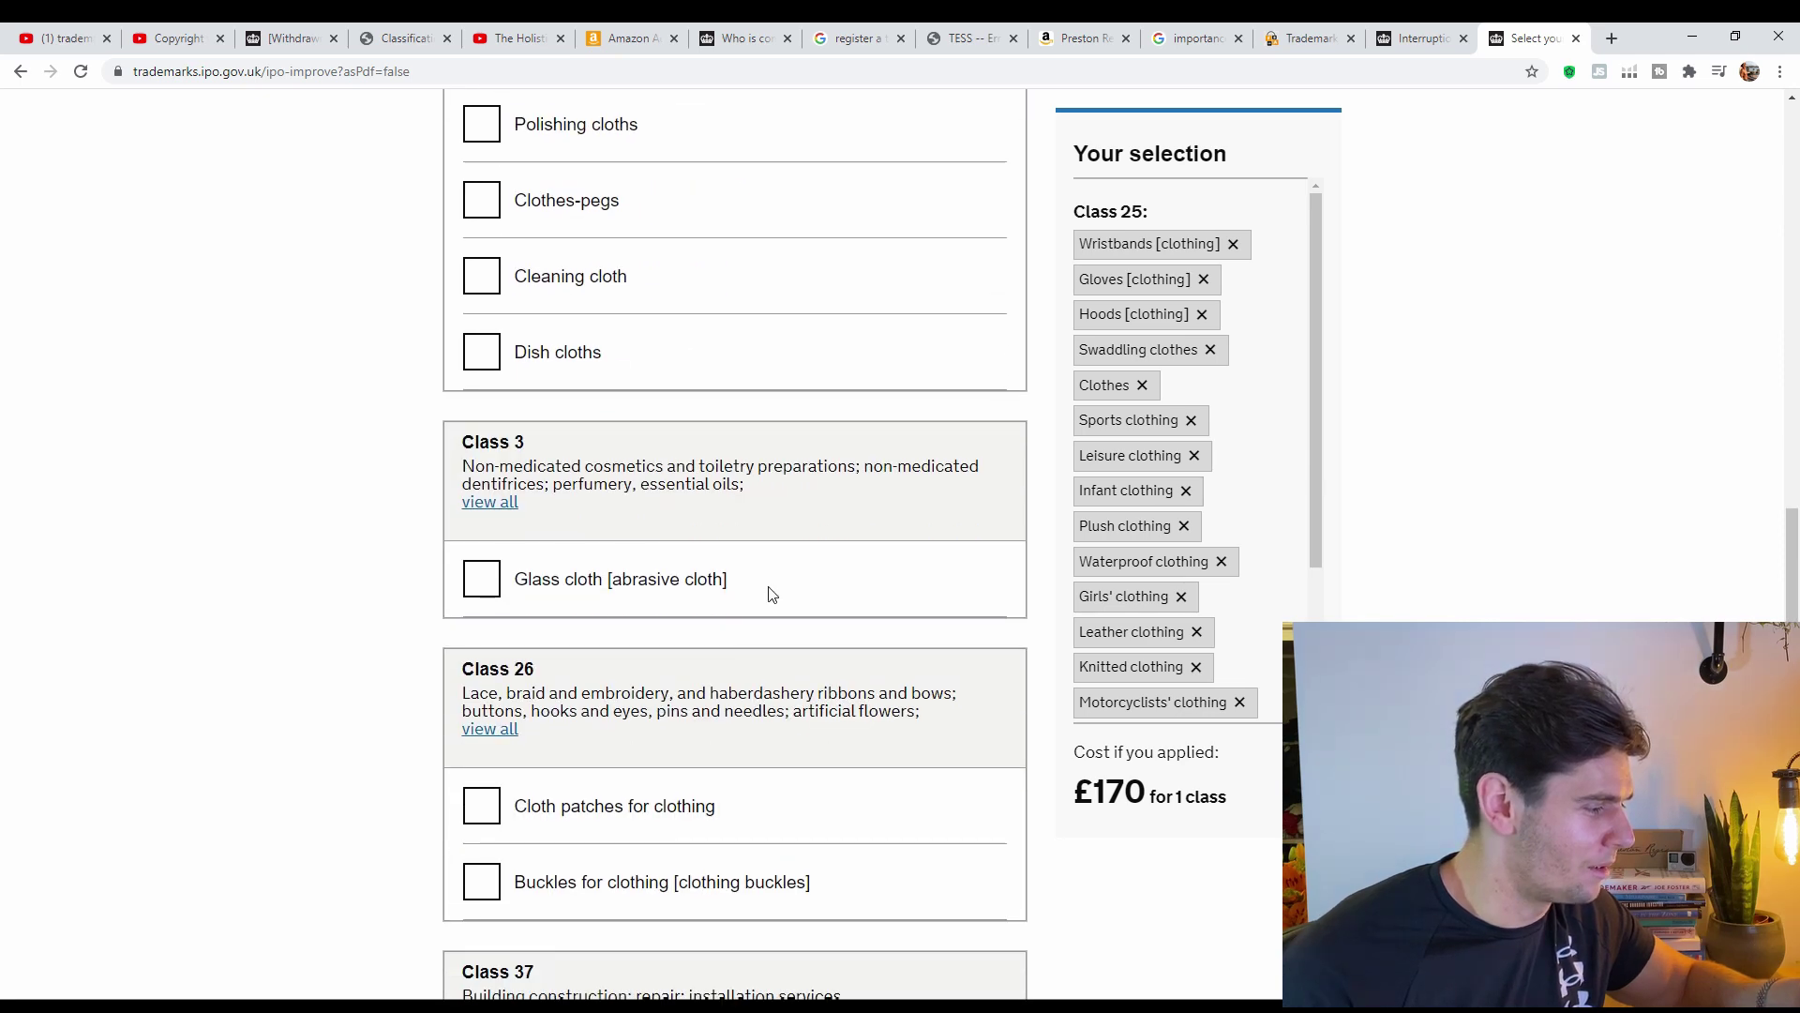
scroll(771, 594, "down", 4)
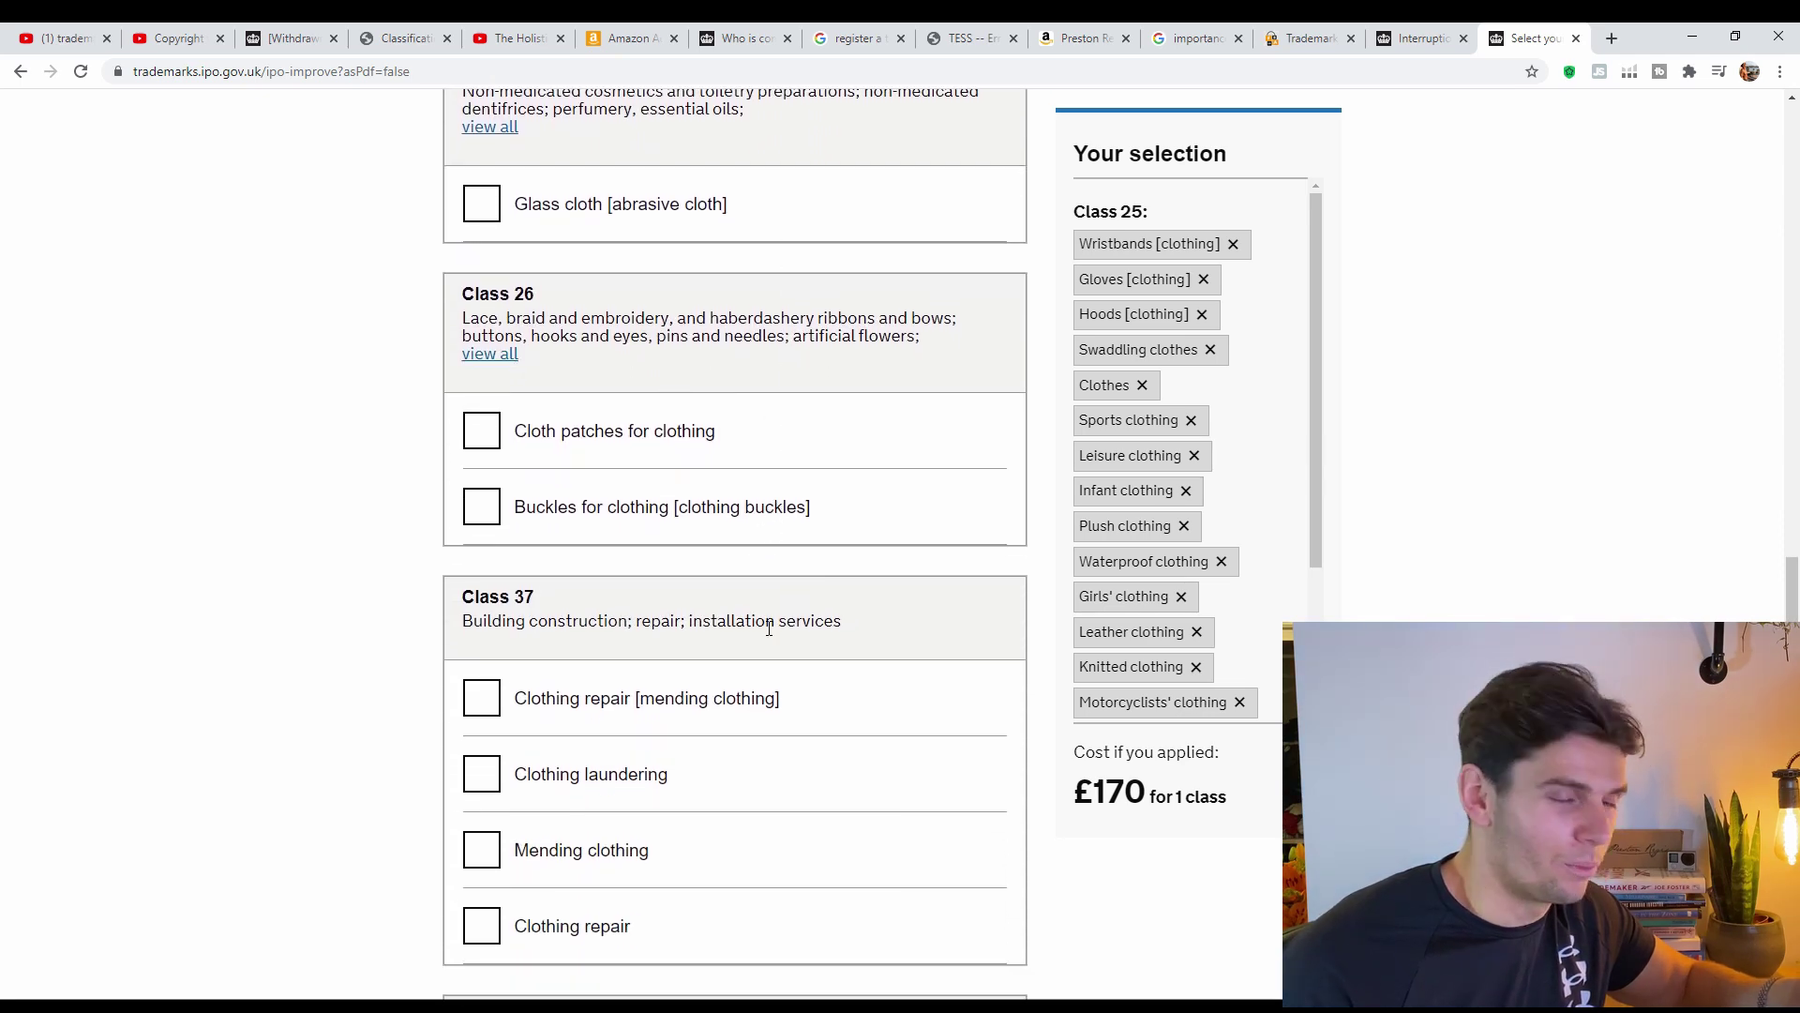
scroll(765, 628, "down", 2)
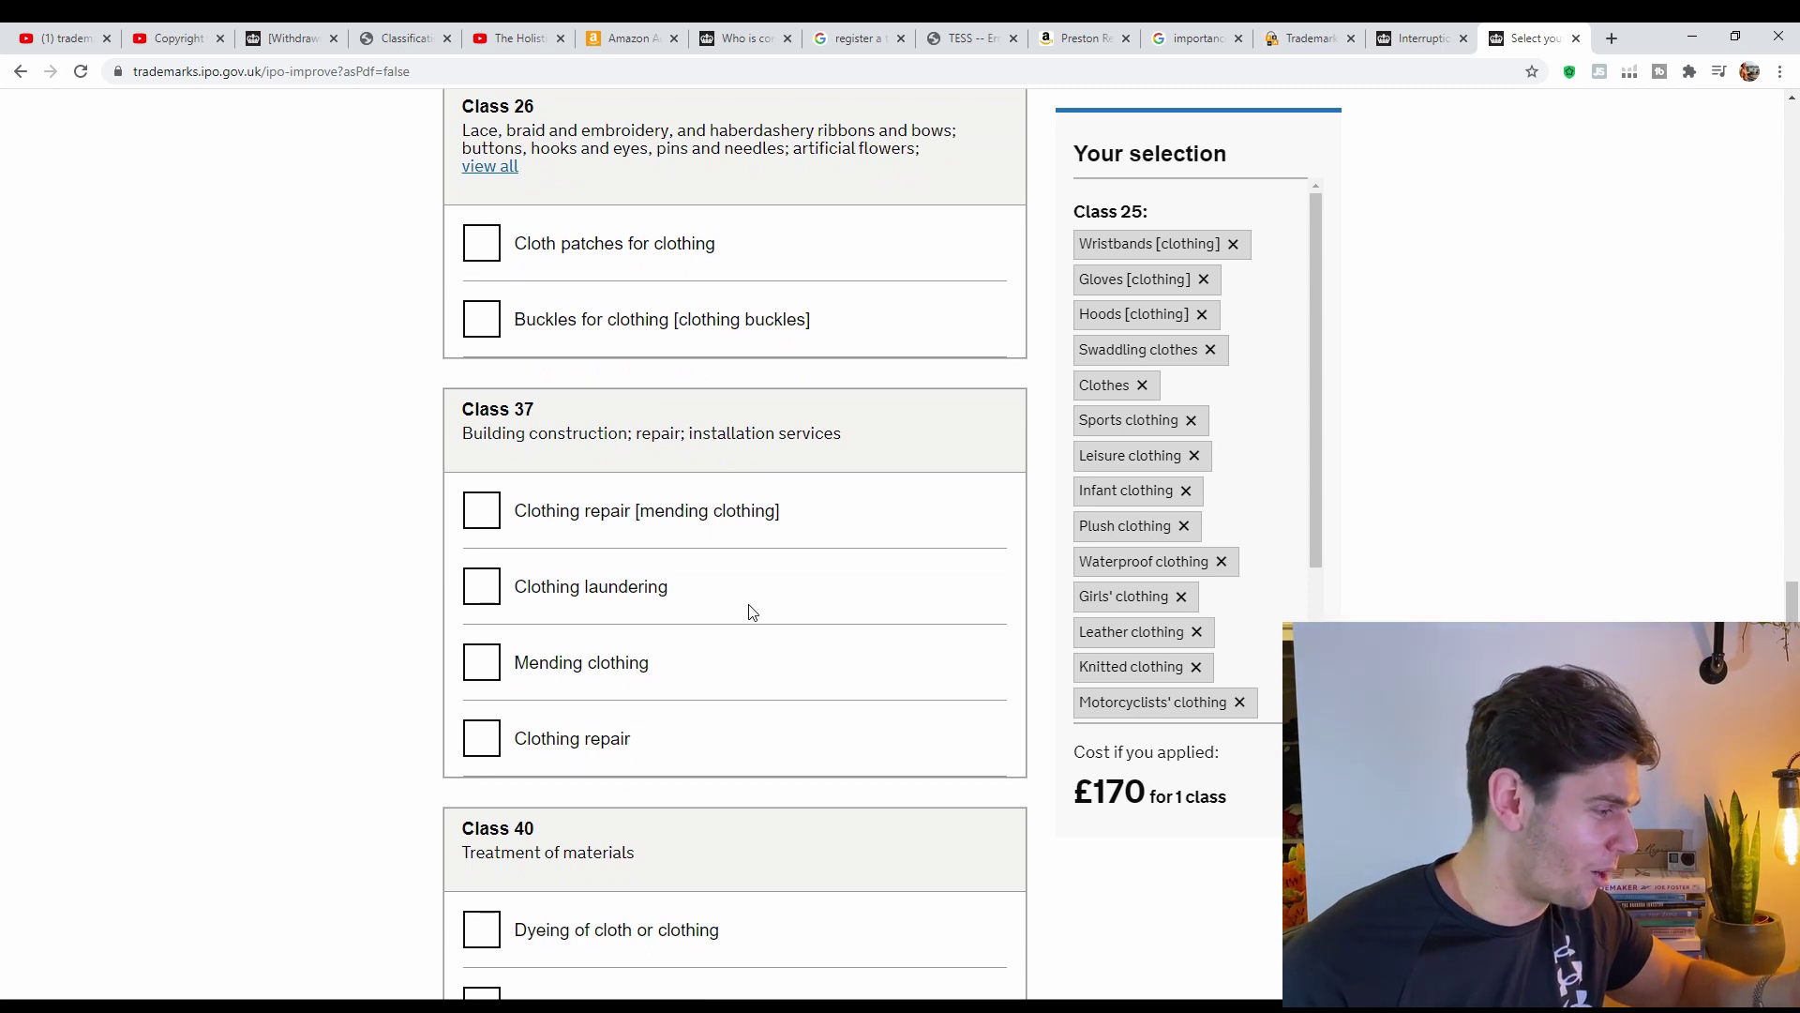
left_click(488, 528)
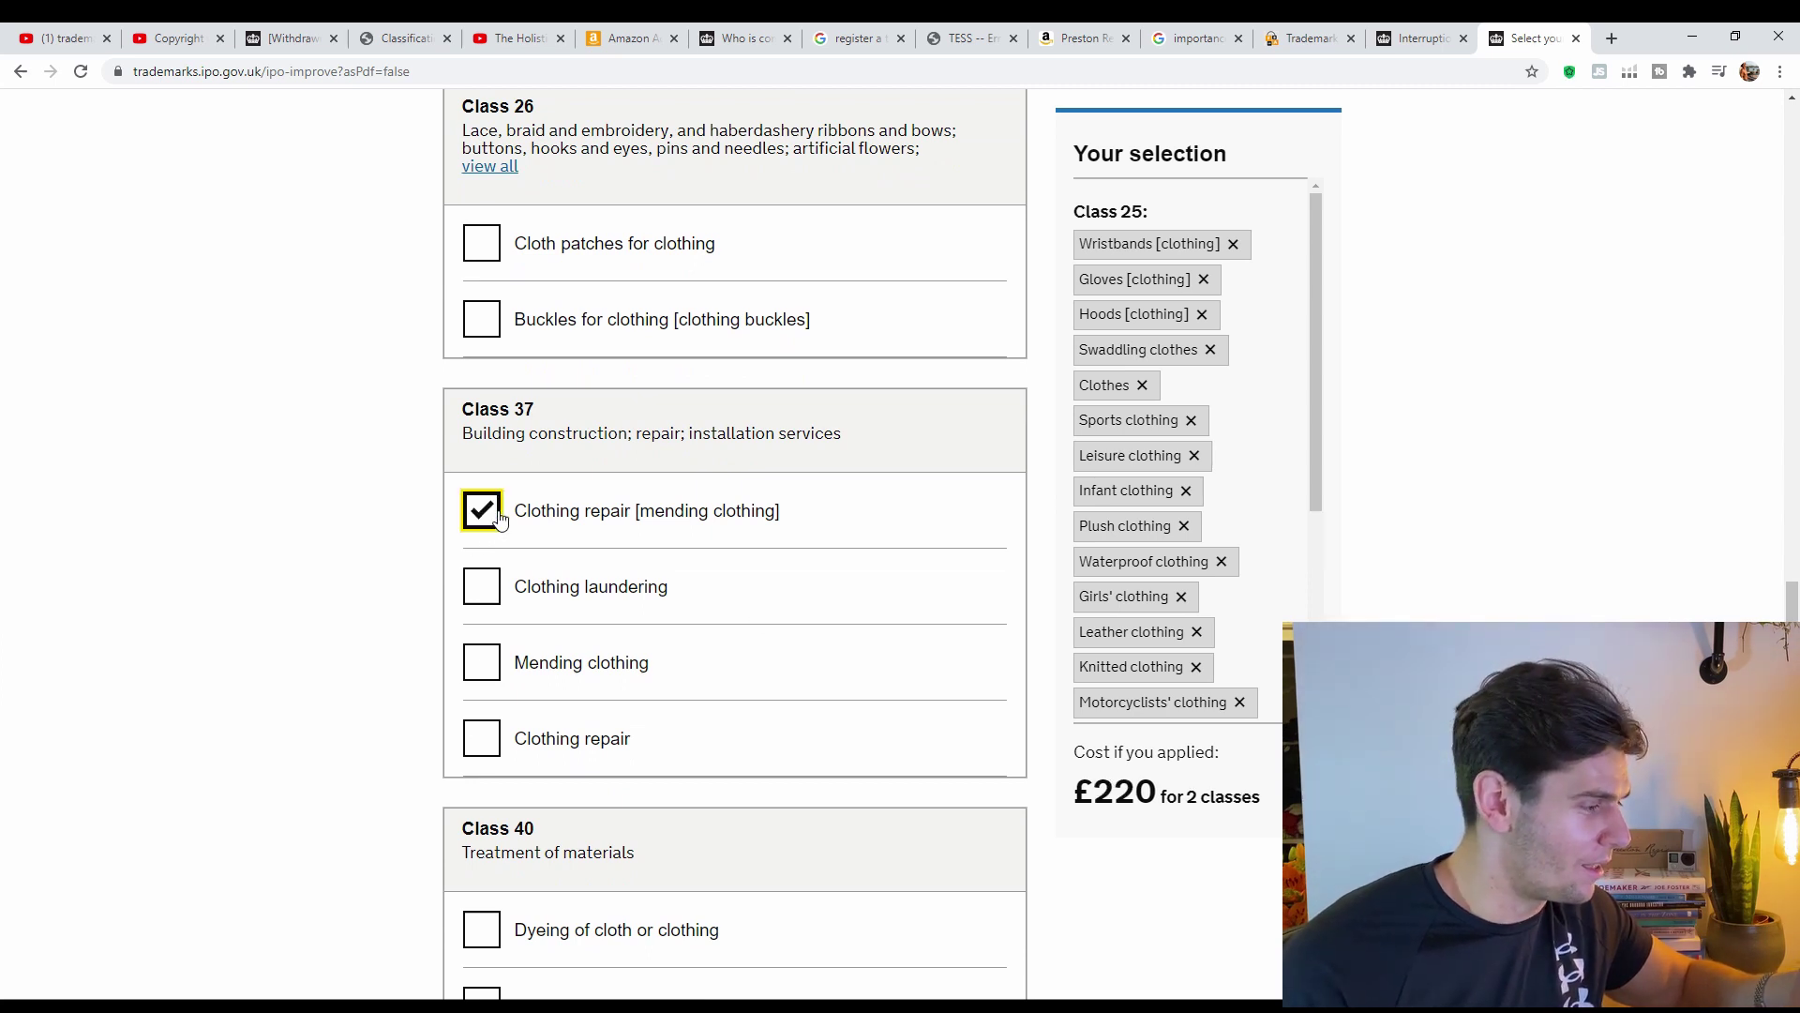
left_click(502, 586)
left_click(484, 665)
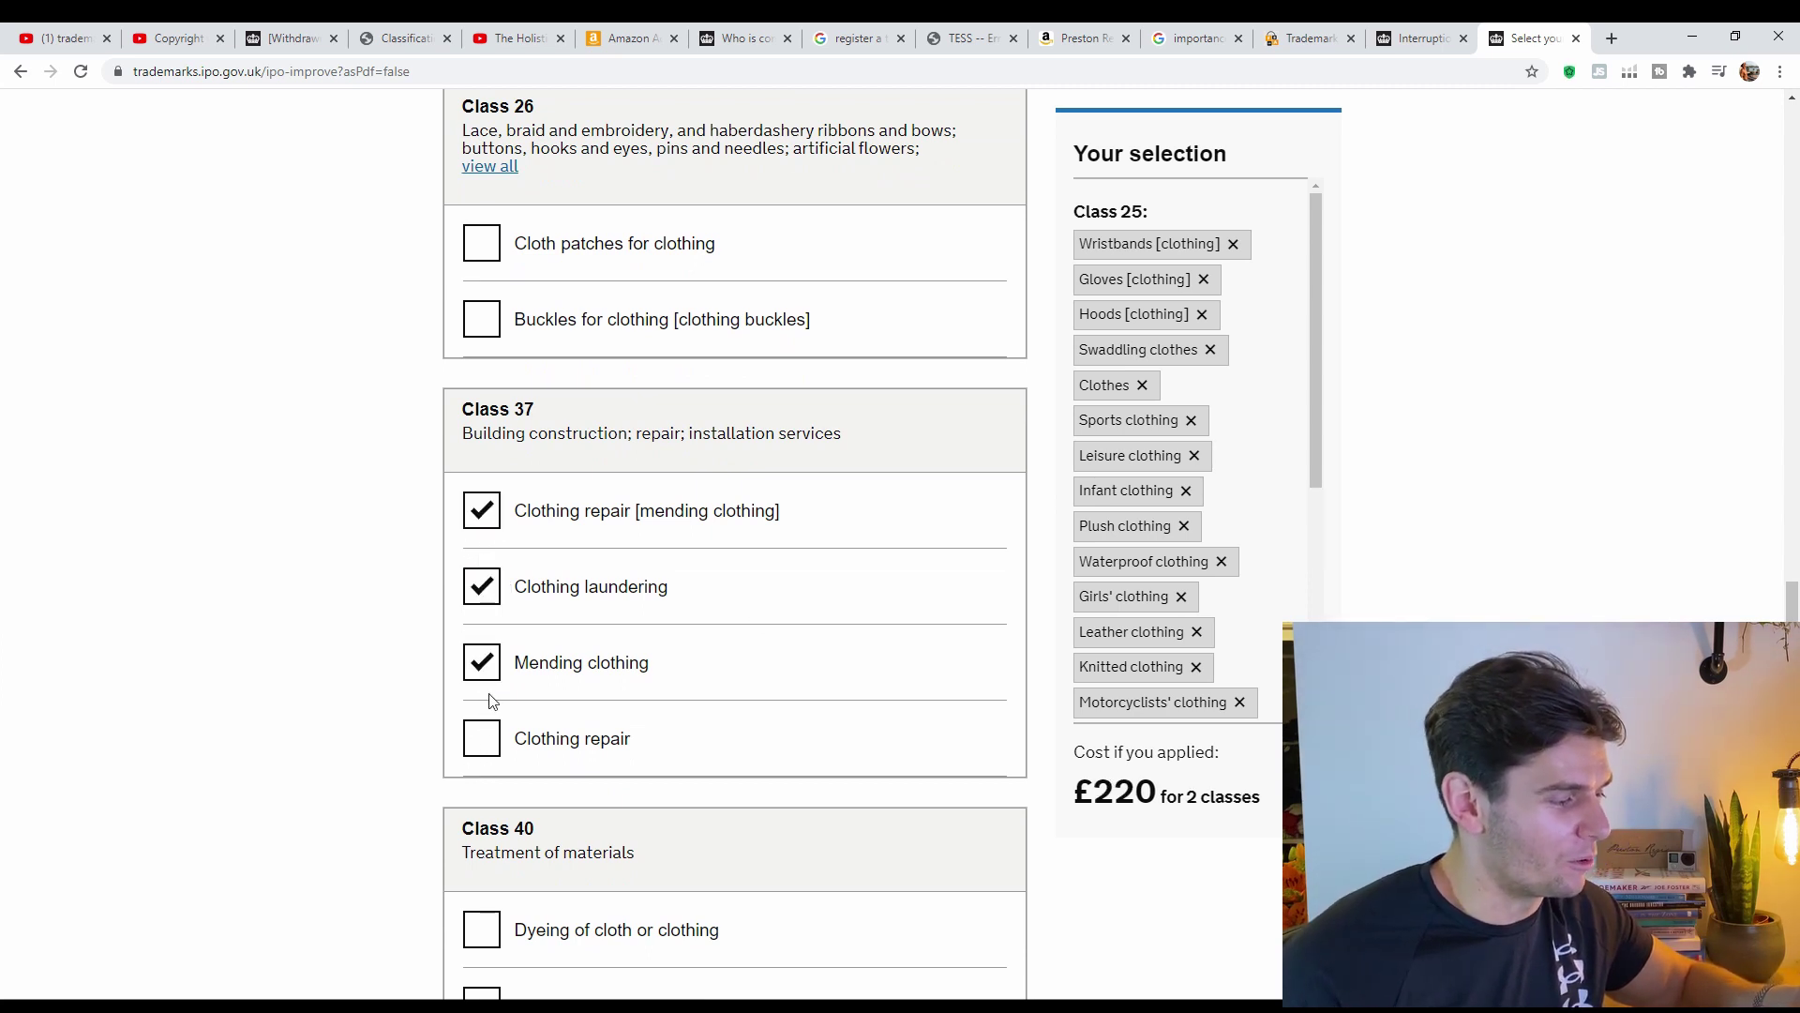
left_click(485, 740)
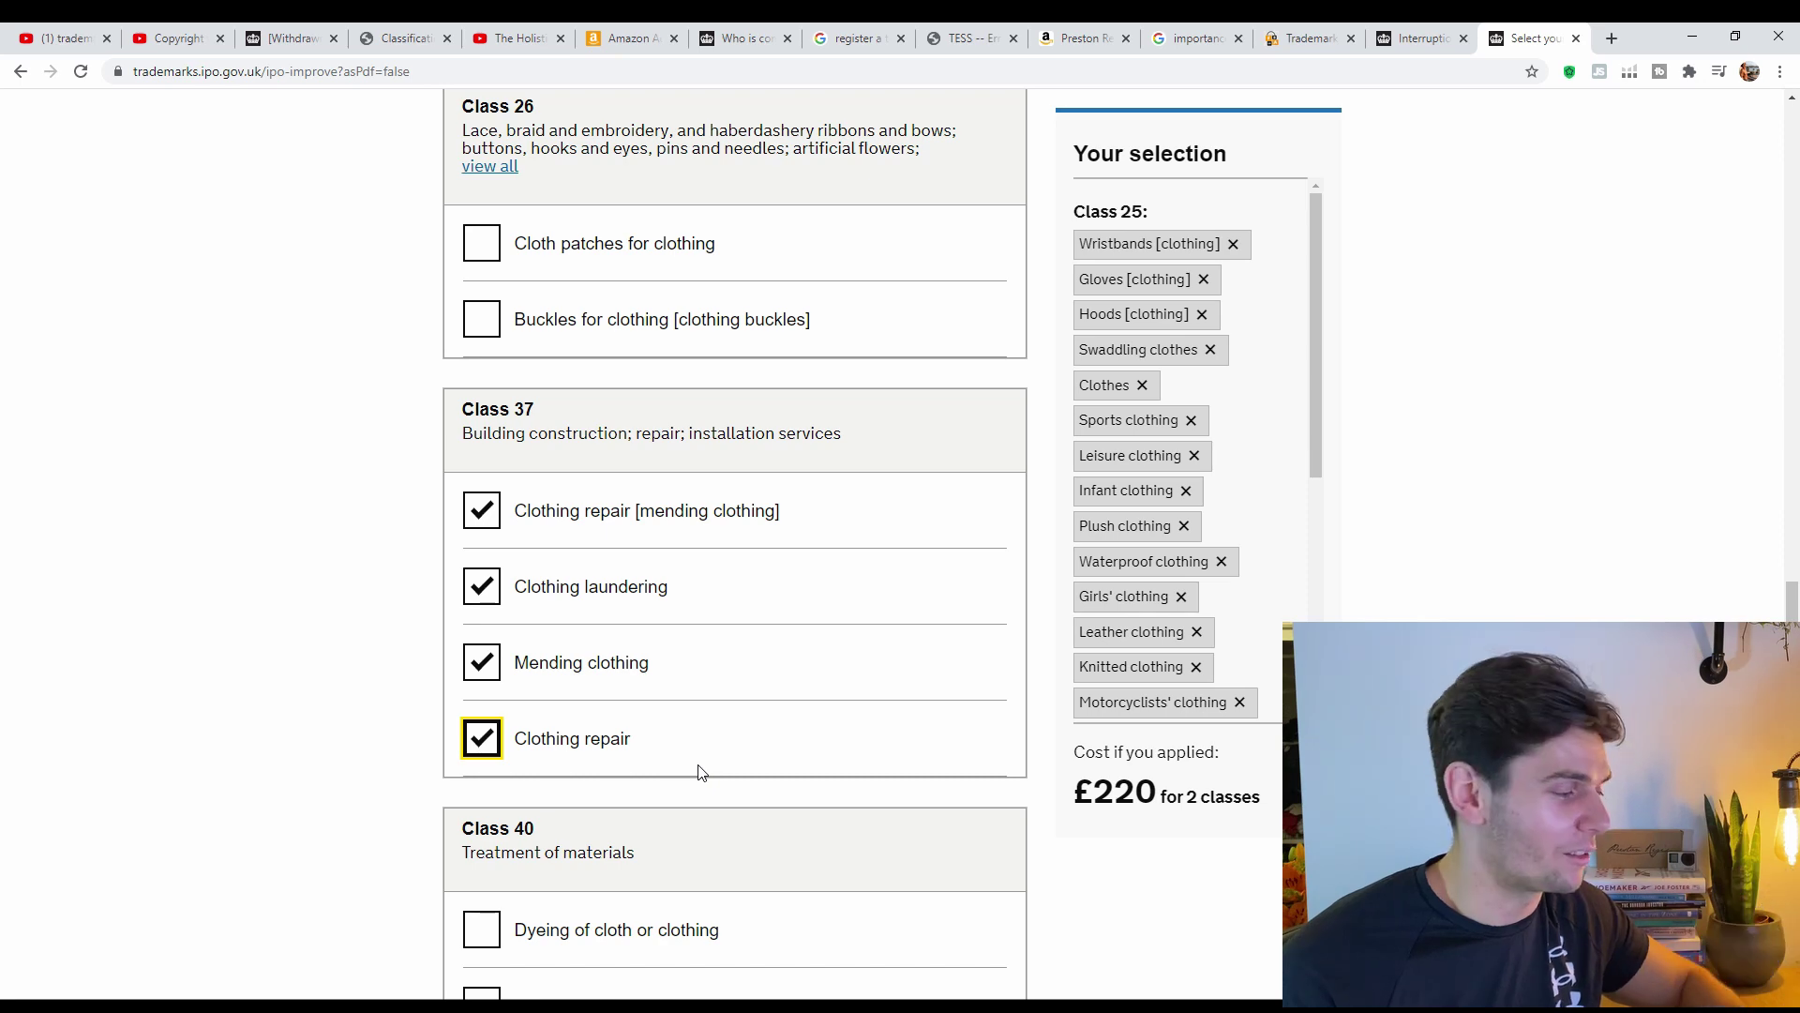
Remove the Class 37 clothing repair, laundering and mending services from the selection.
left_click(482, 662)
left_click(482, 586)
left_click(483, 511)
Continue to the basic trade mark assessment and review the criteria the tool has and has not checked.
scroll(1084, 615, "down", 20)
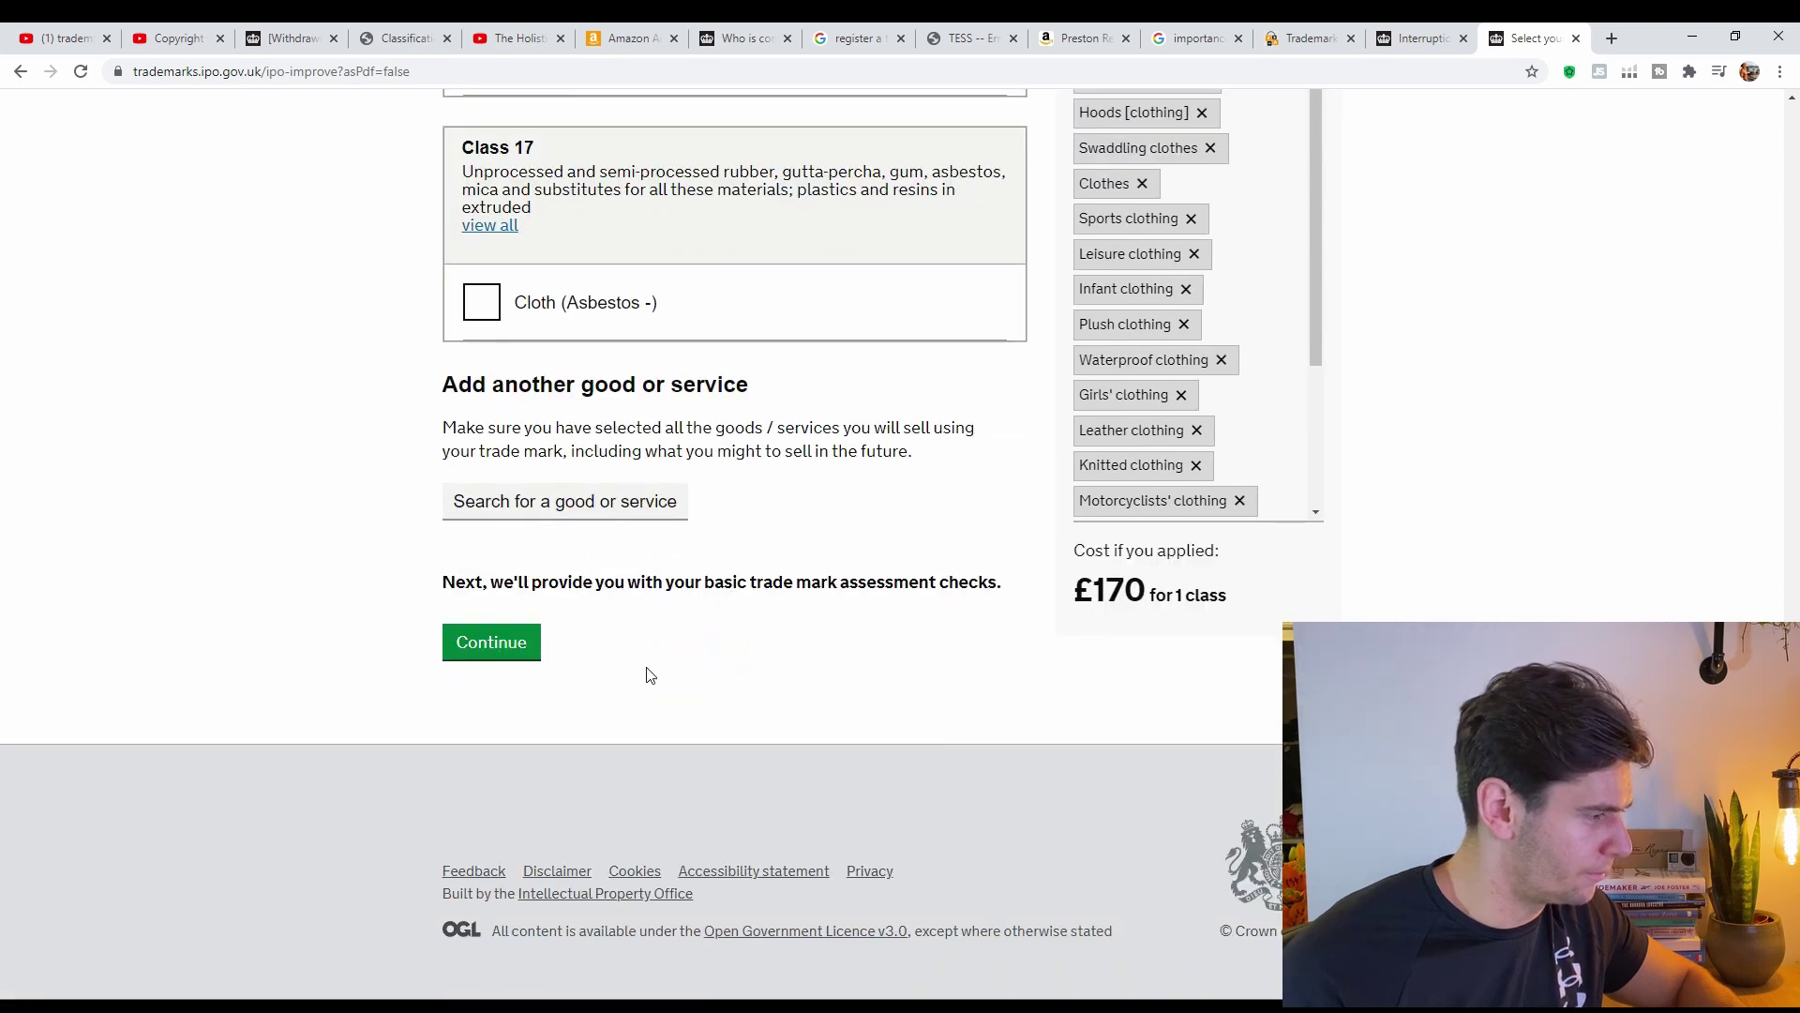
left_click(522, 643)
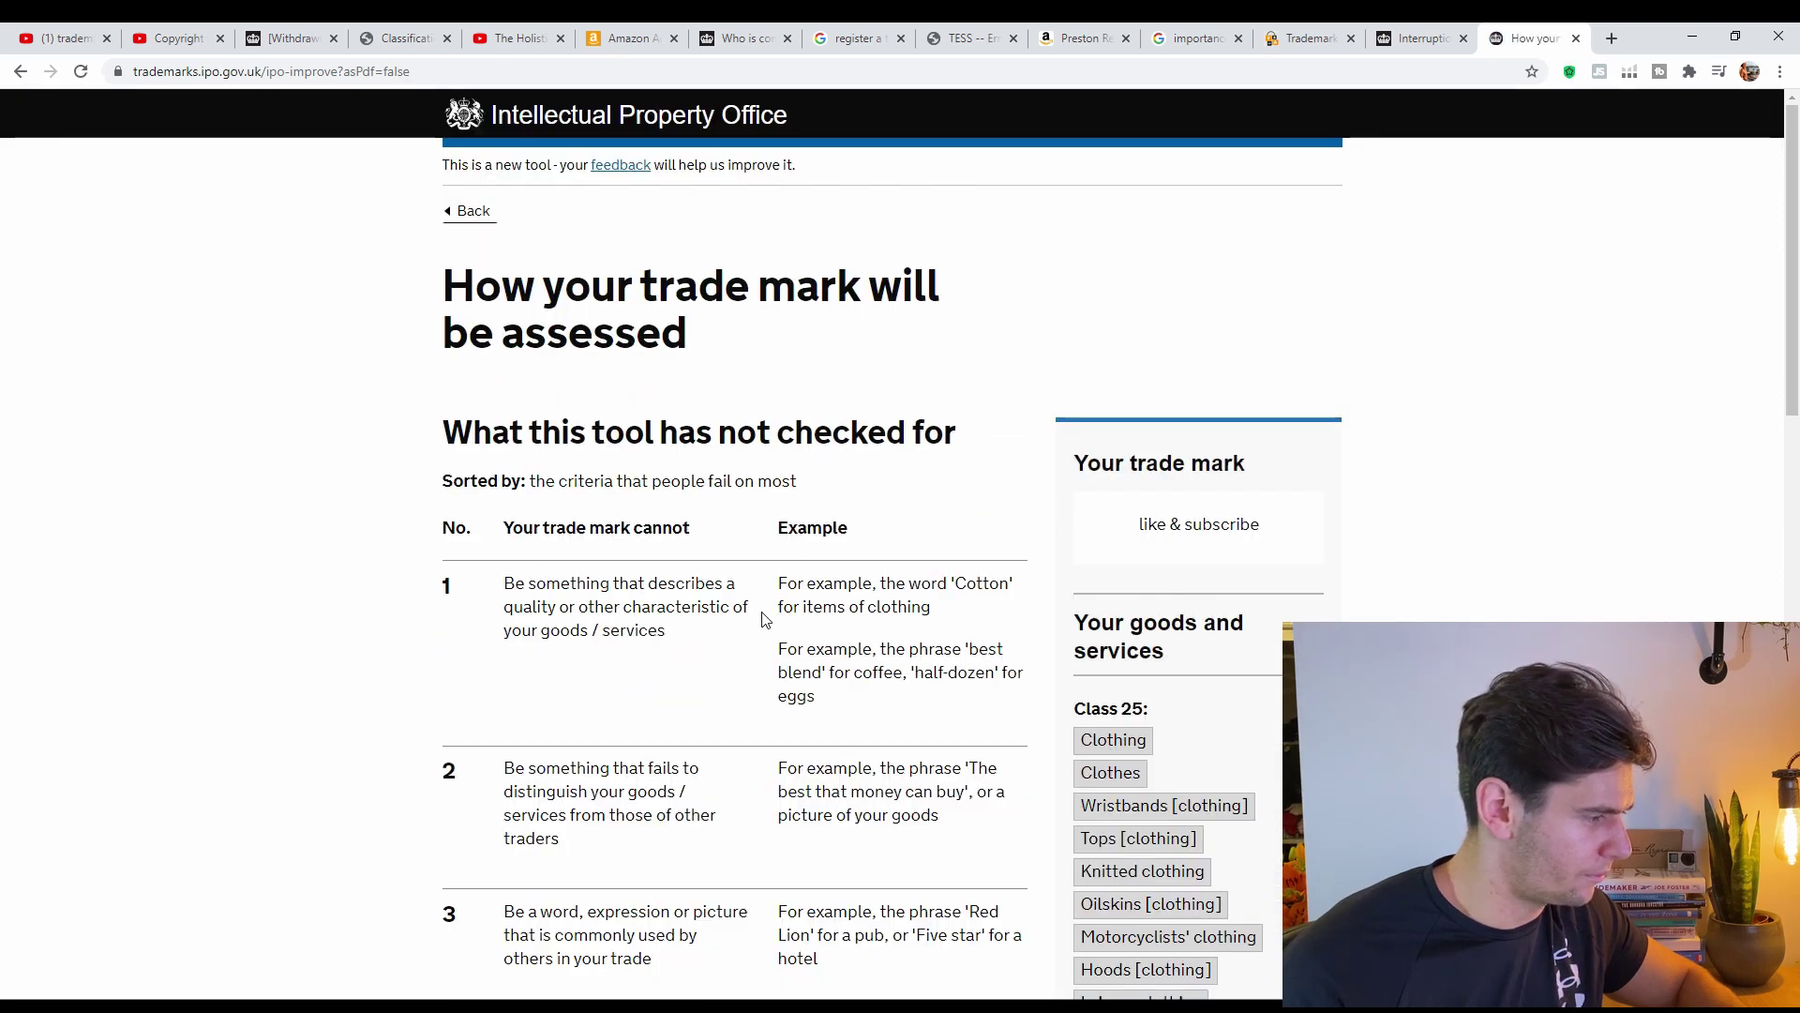
scroll(1004, 469, "down", 1)
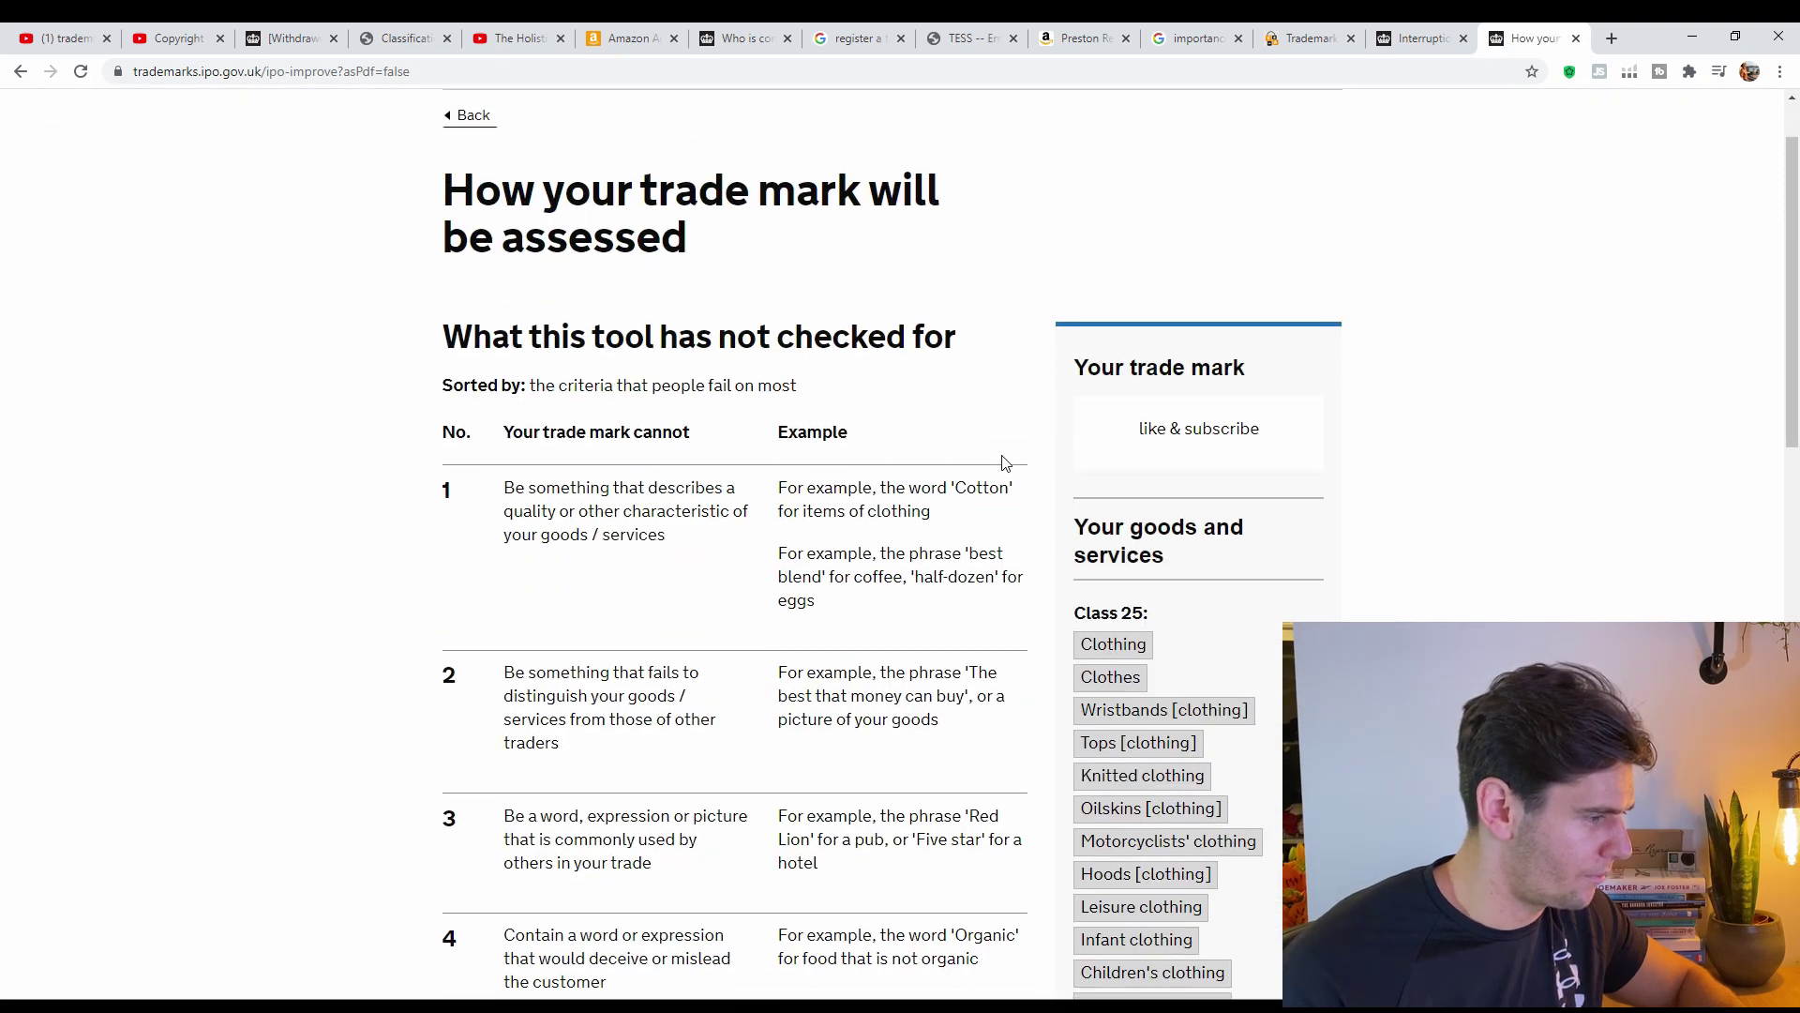
scroll(1008, 463, "down", 1)
scroll(1011, 463, "down", 1)
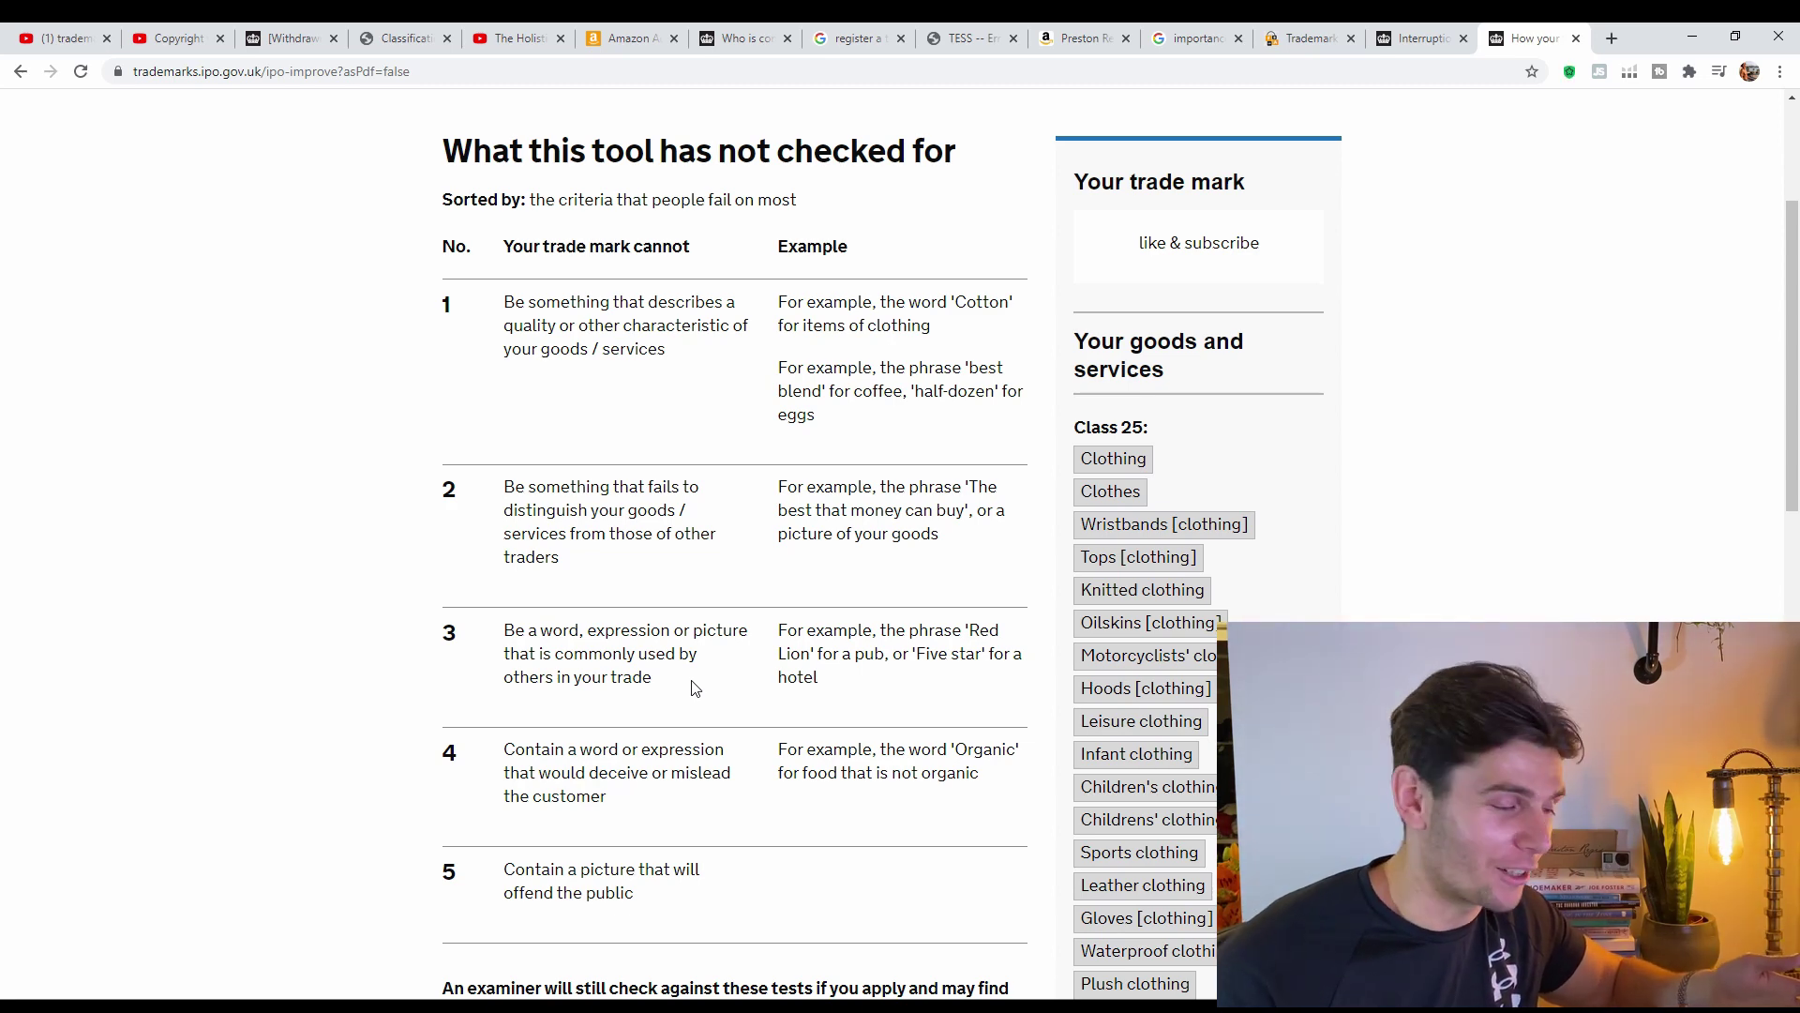
scroll(694, 689, "down", 4)
scroll(698, 685, "up", 2)
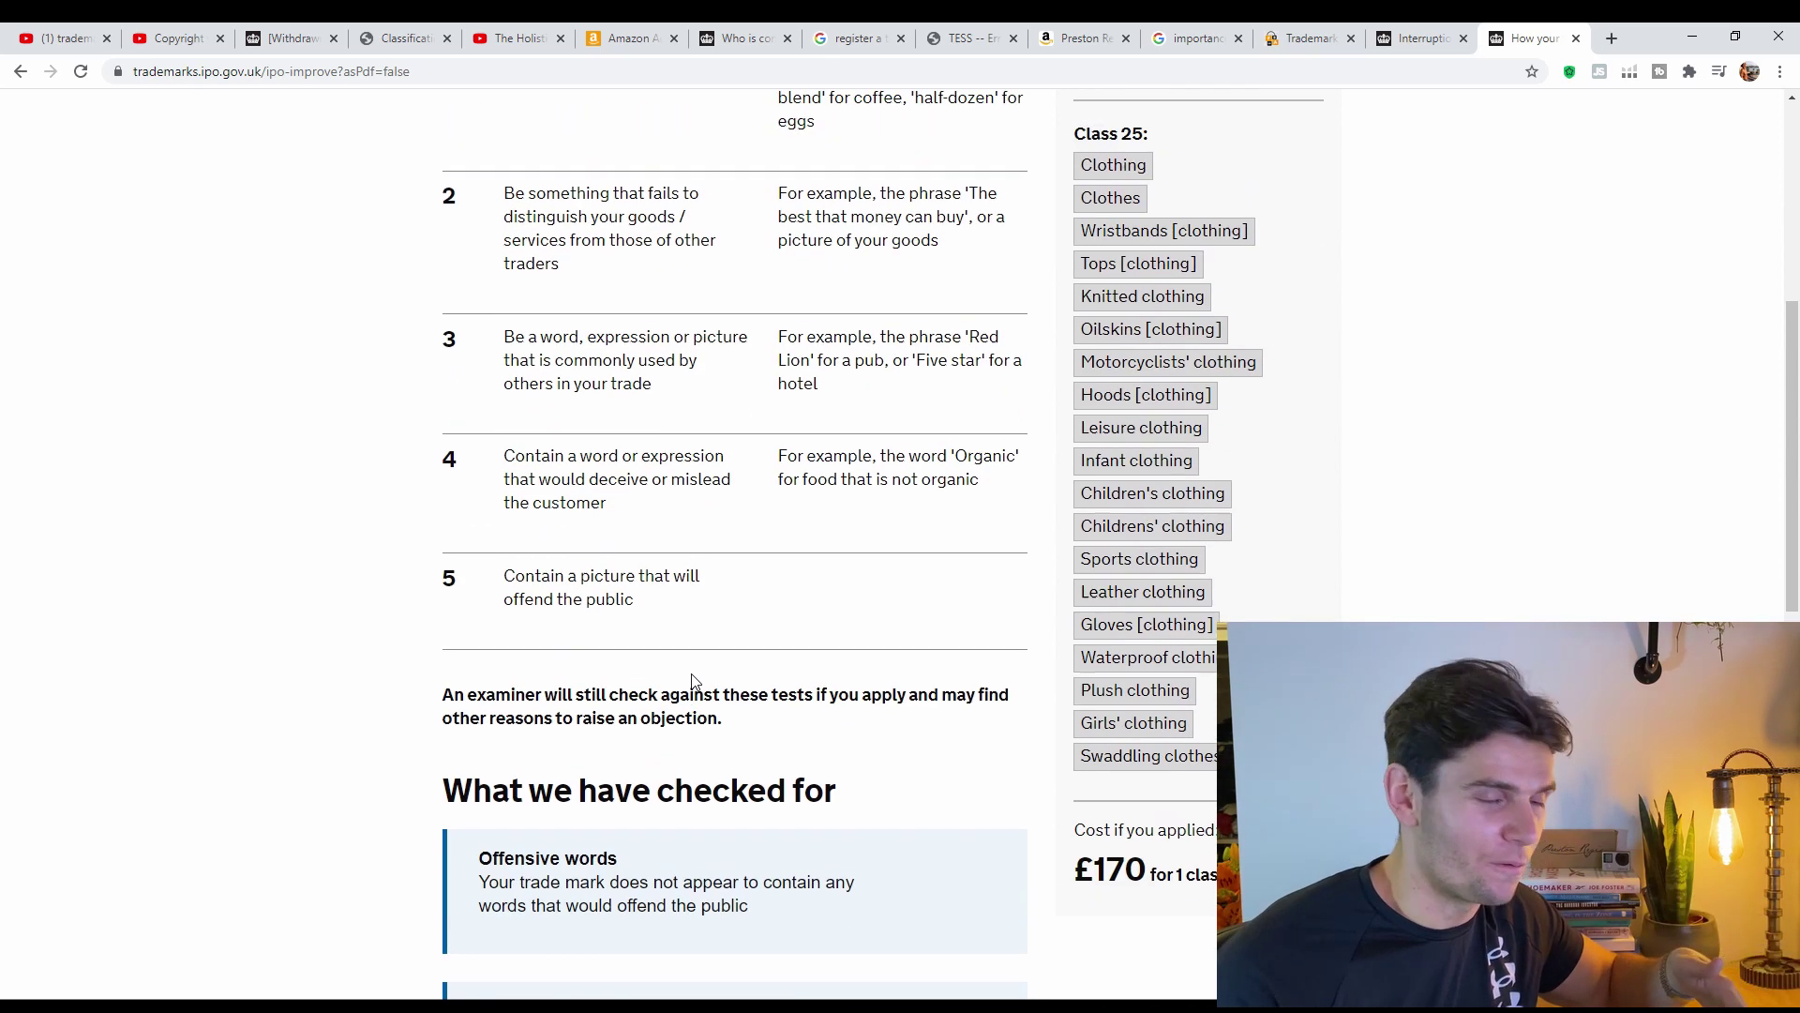
scroll(699, 683, "down", 3)
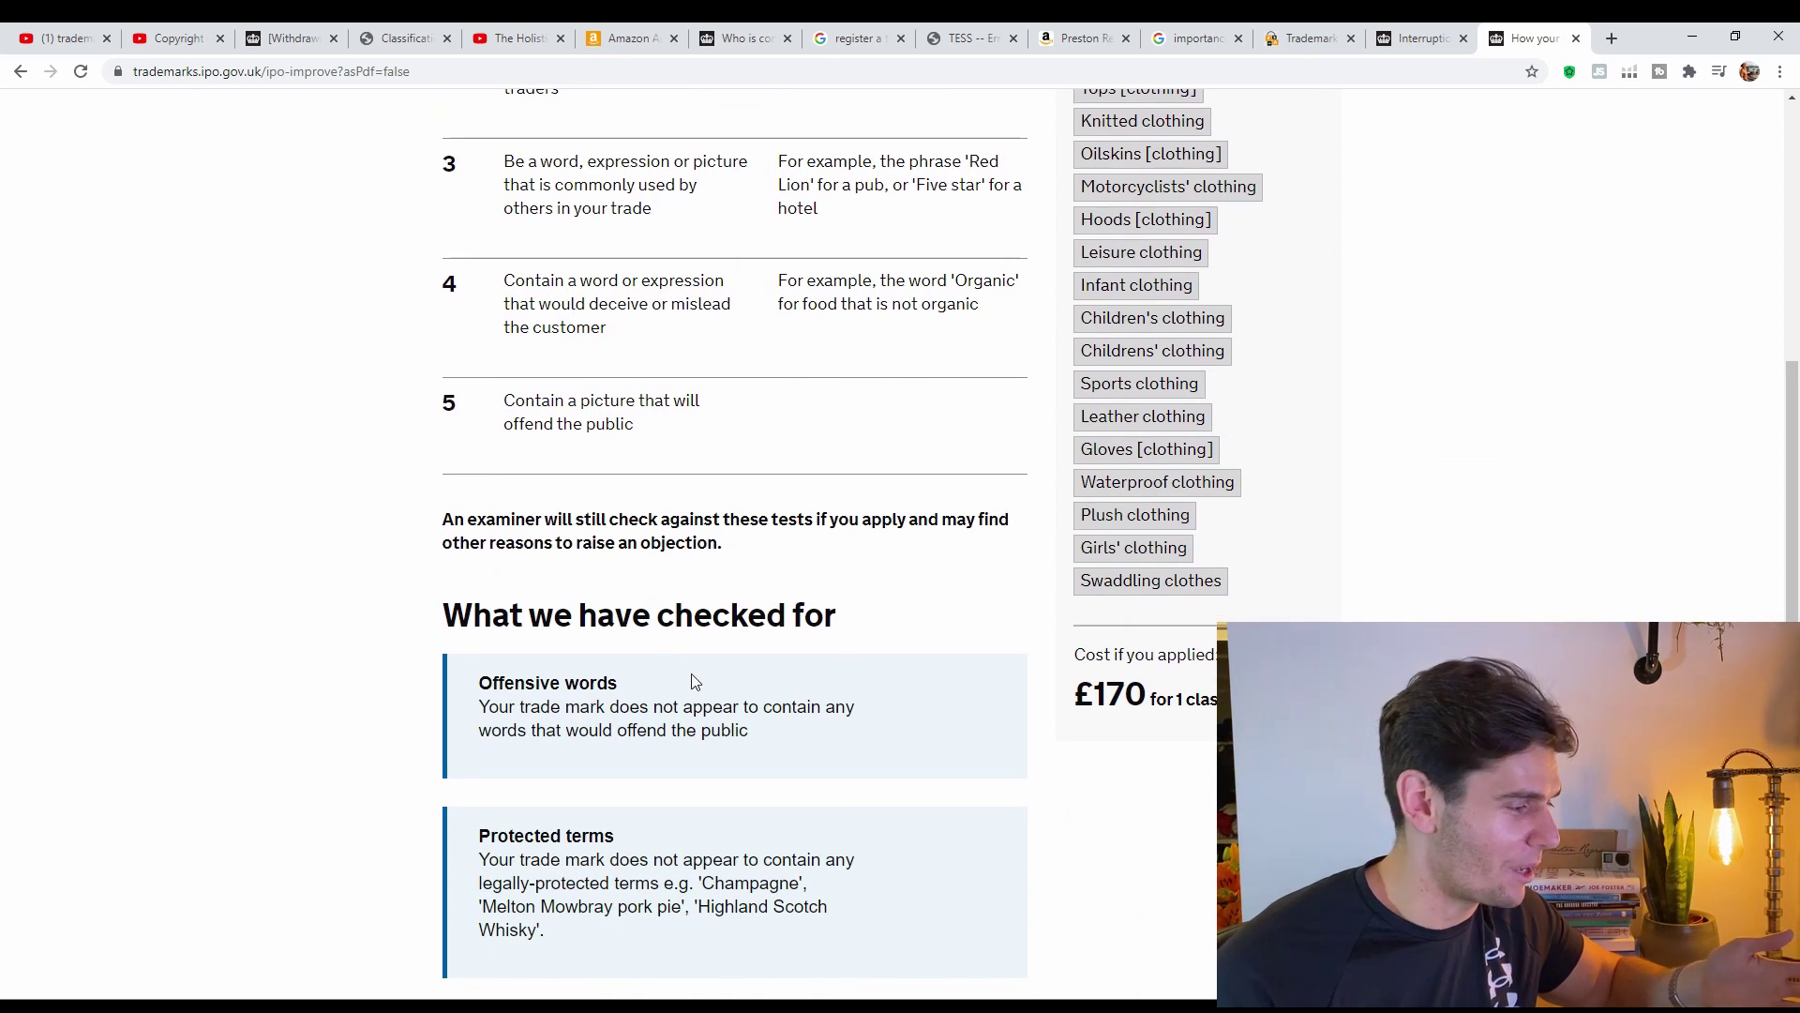
scroll(695, 682, "down", 5)
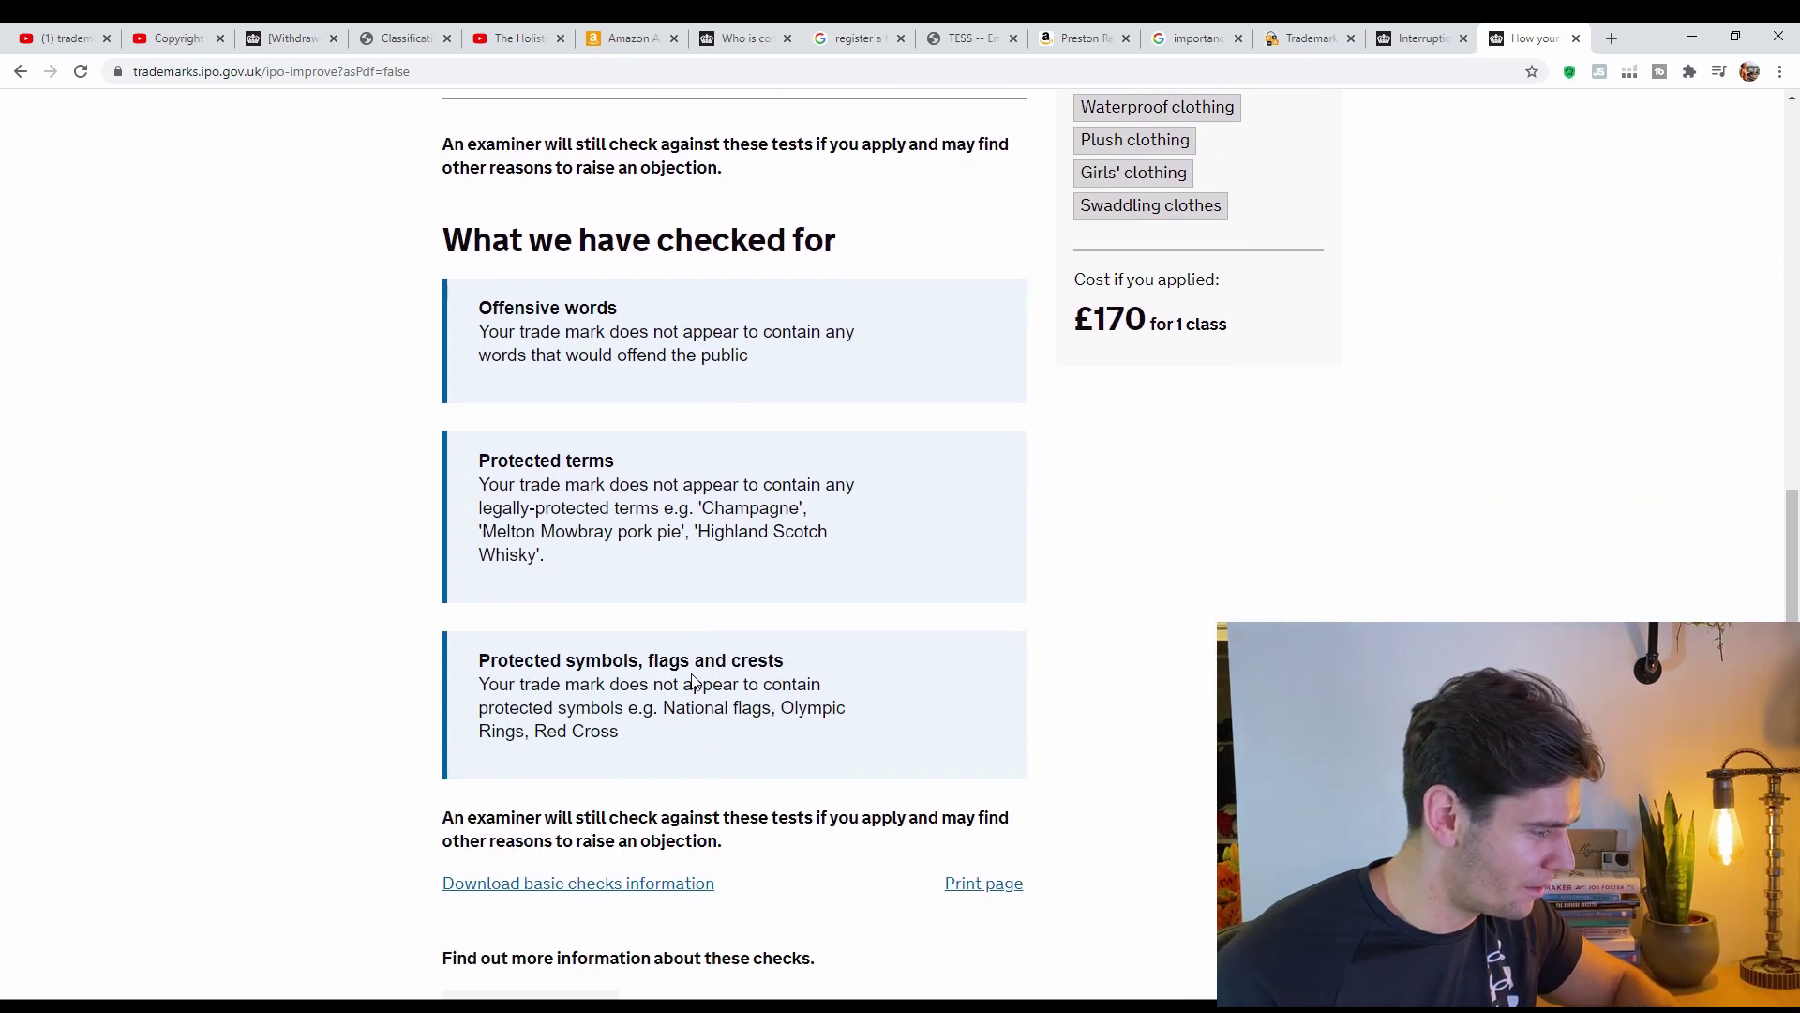
scroll(707, 683, "down", 2)
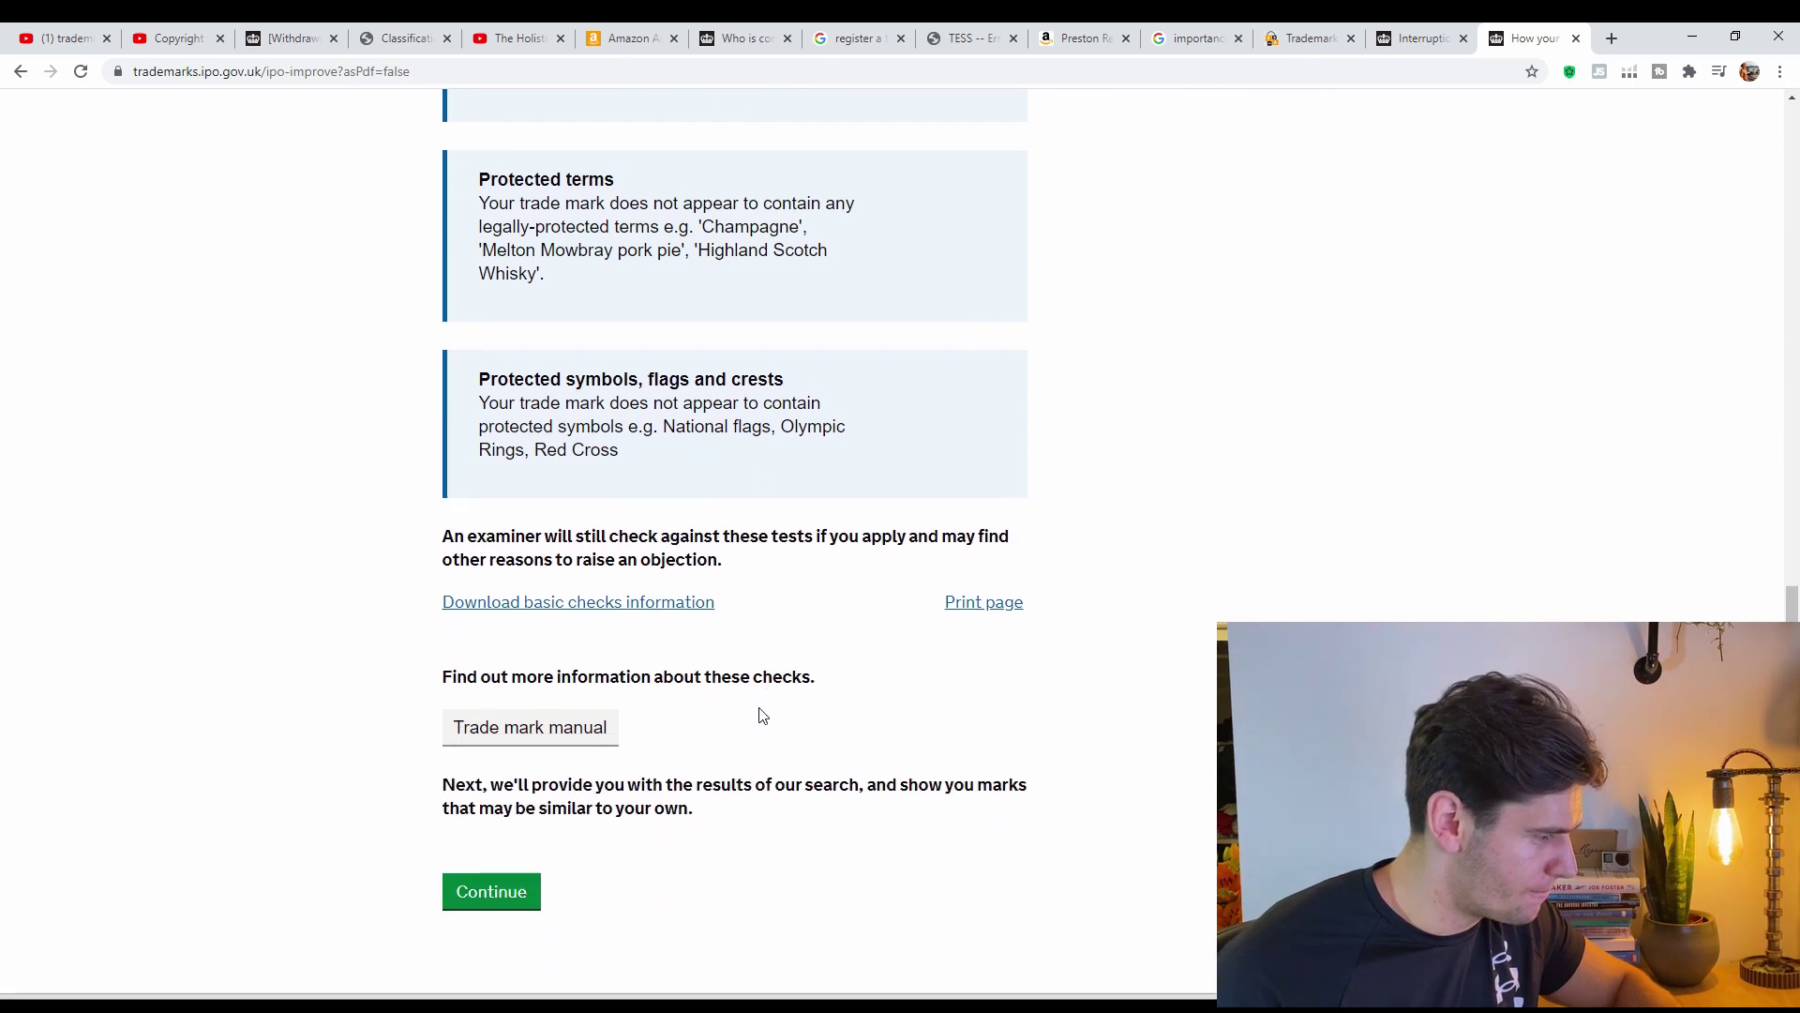
Continue to the existing trade mark results and review the similar words or phrases and the guidance on what to do next.
left_click(494, 893)
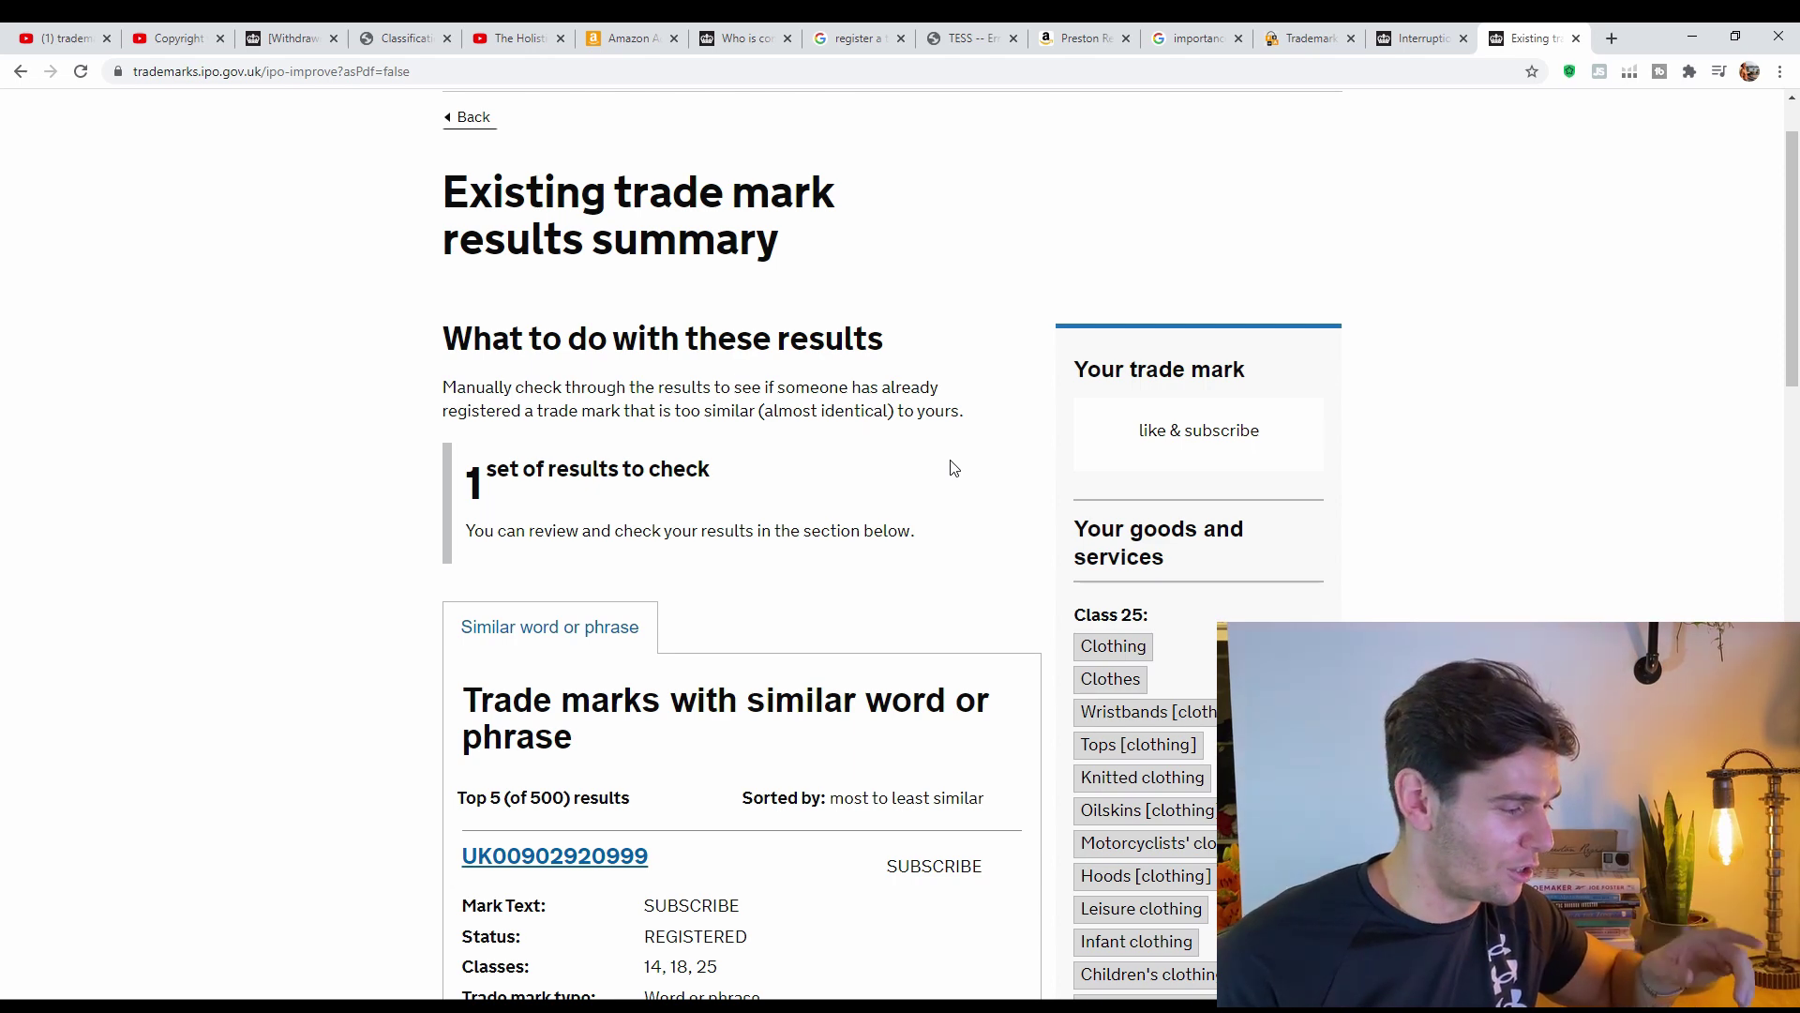
scroll(947, 468, "down", 4)
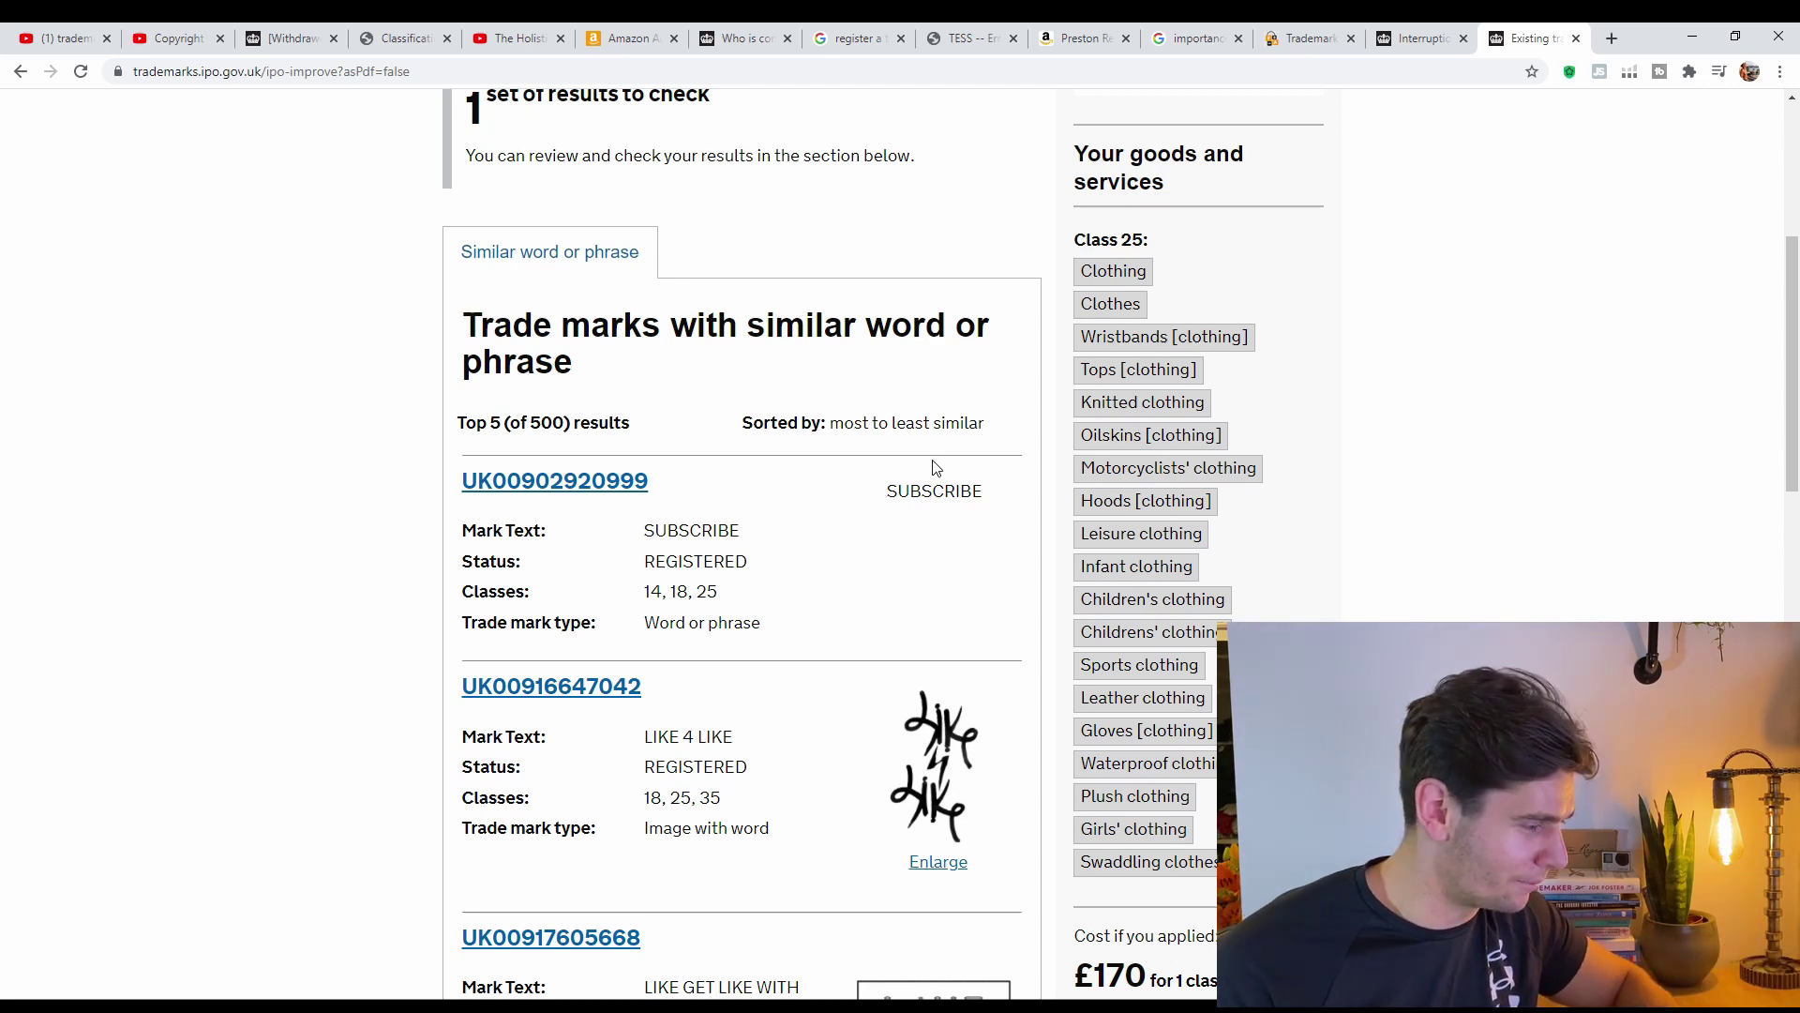
scroll(933, 467, "down", 12)
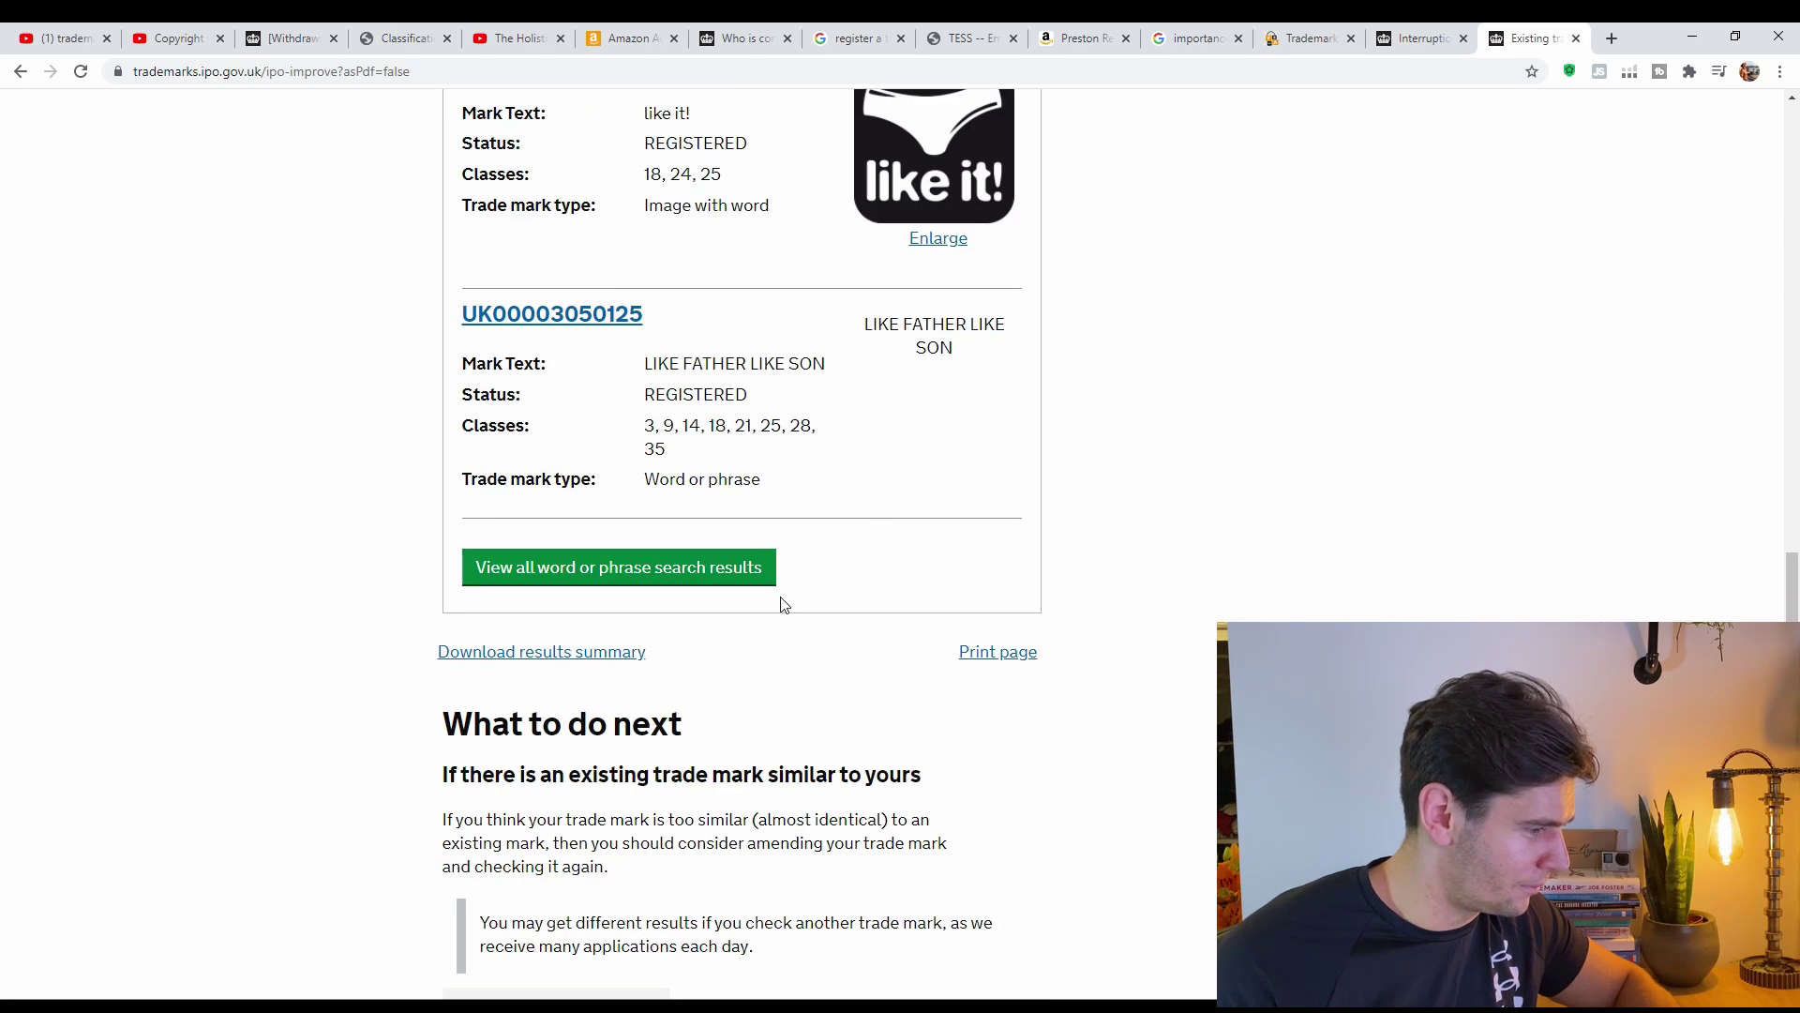
scroll(666, 575, "down", 5)
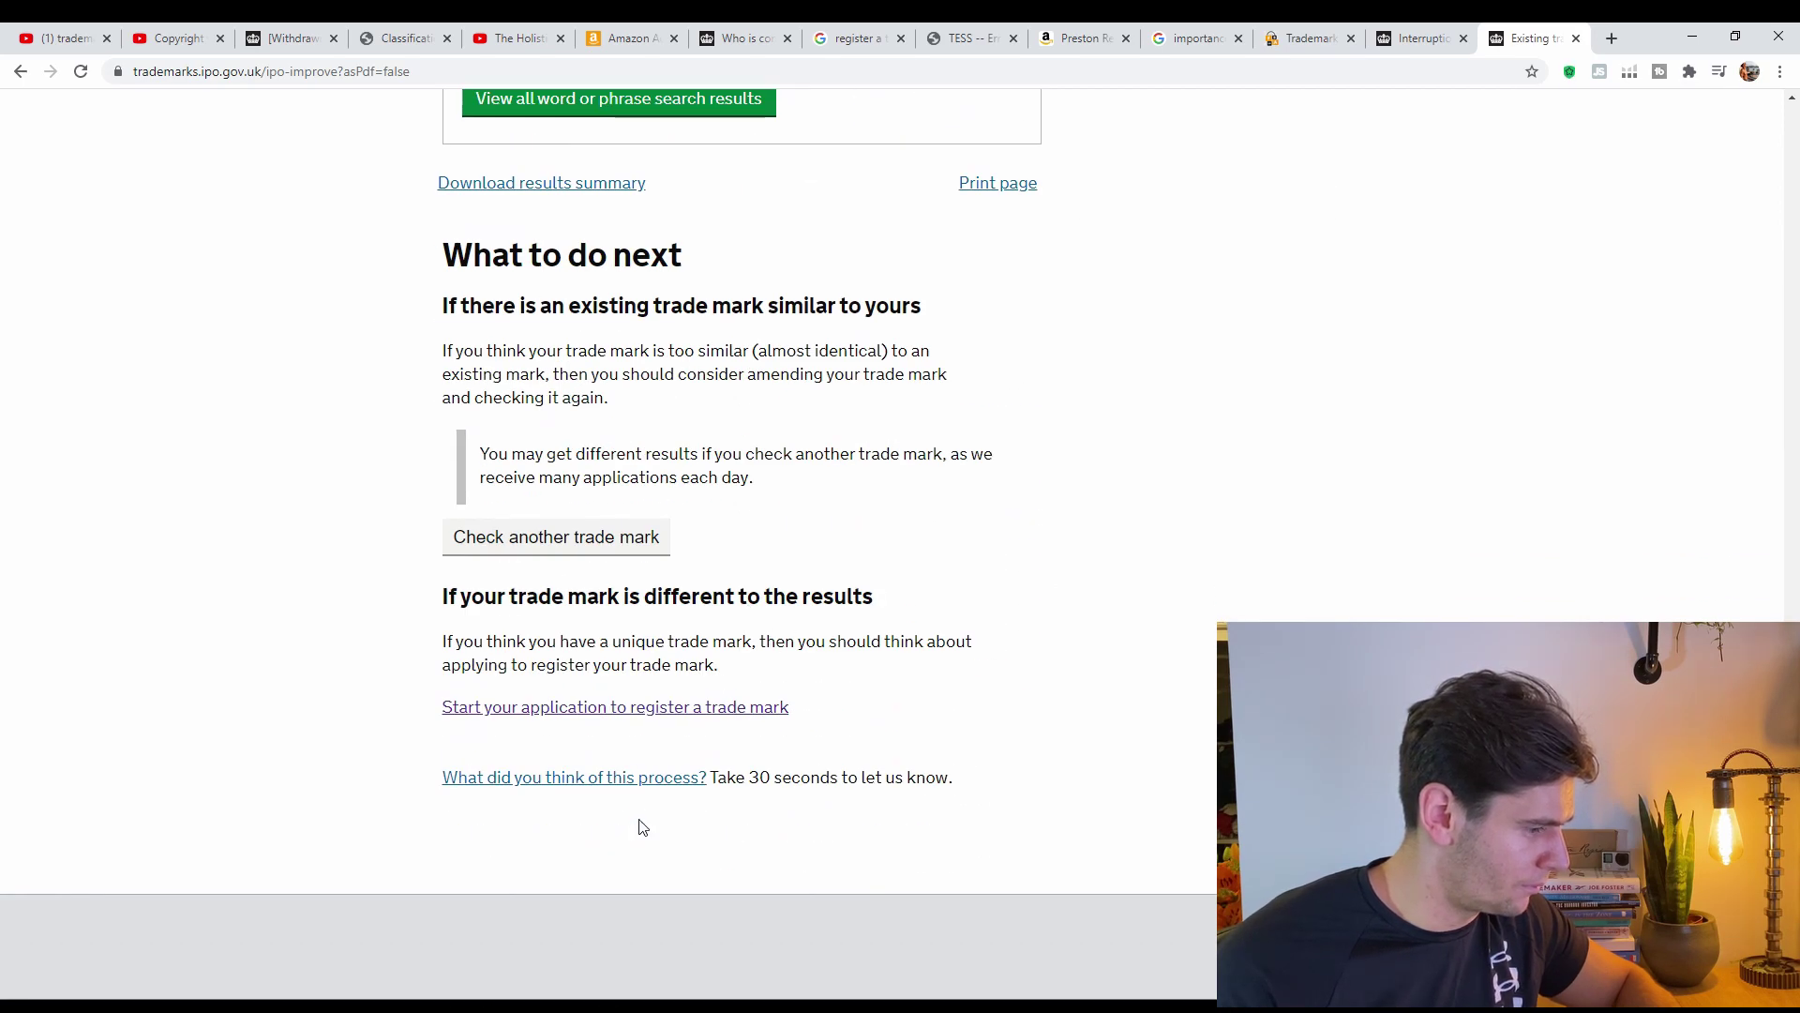
scroll(643, 827, "down", 2)
scroll(624, 628, "up", 2)
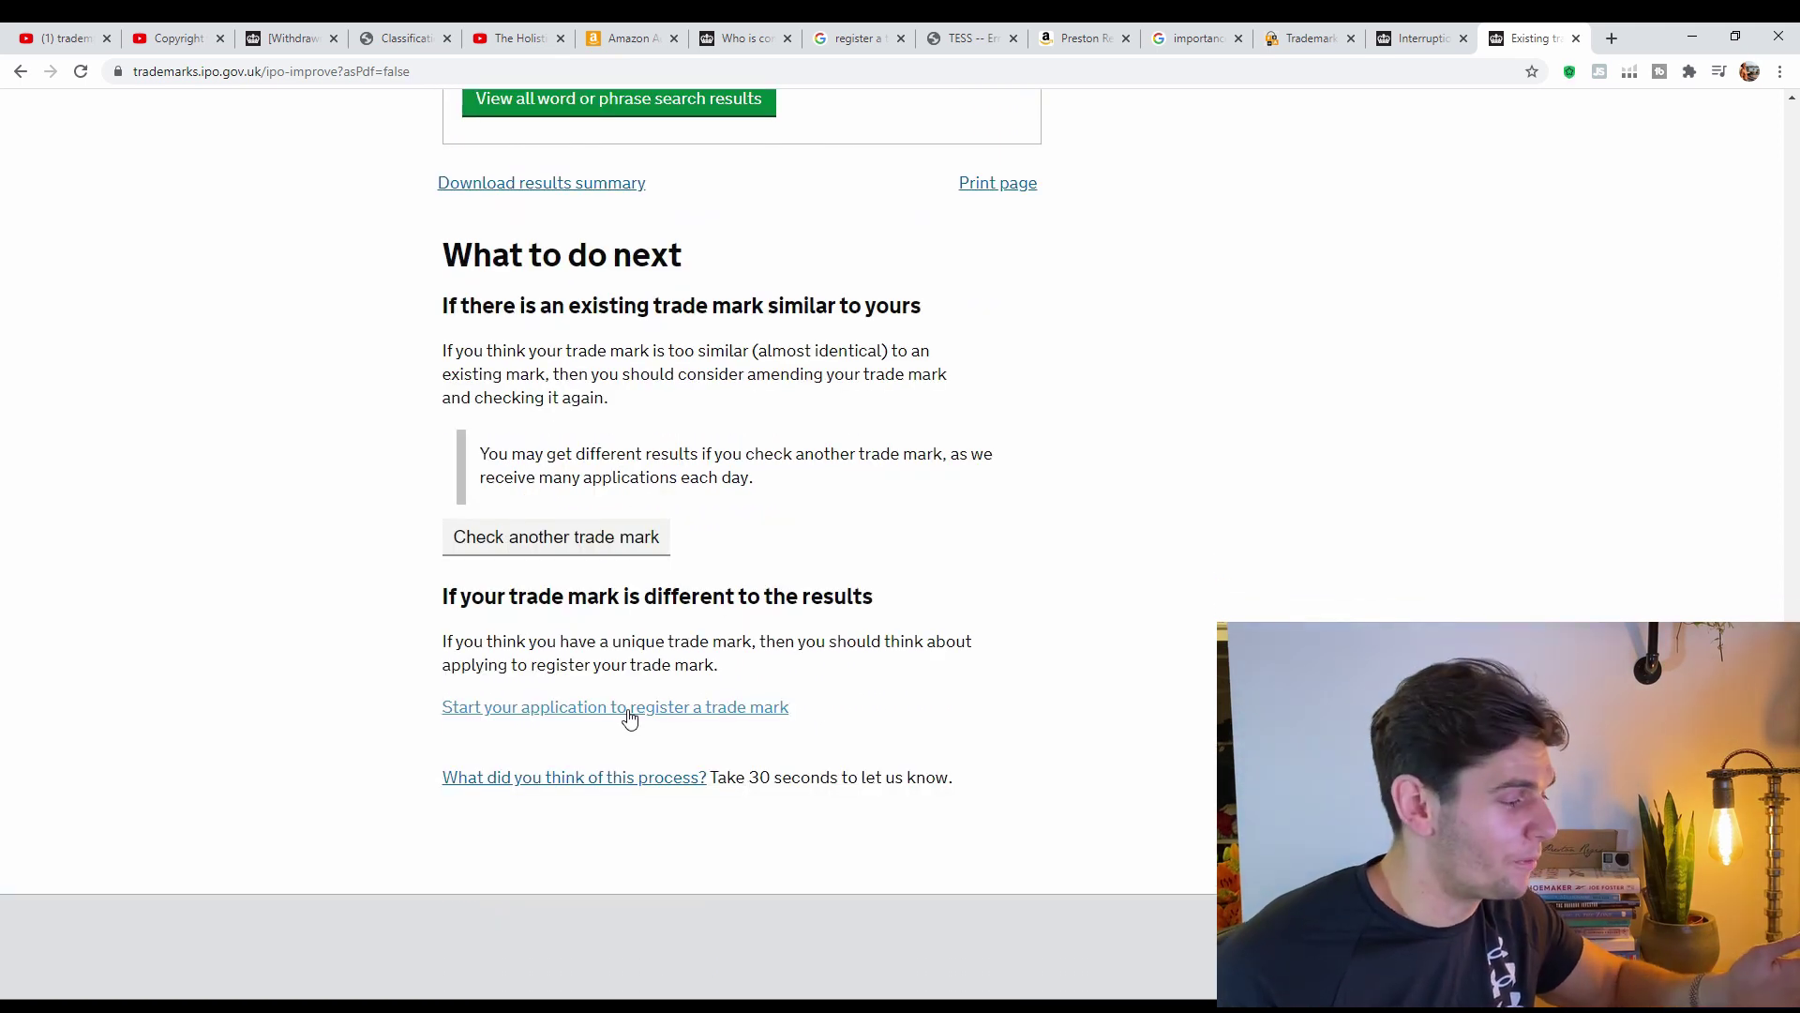
Start the application to register a trade mark and try to continue without adding owner details.
left_click(629, 717)
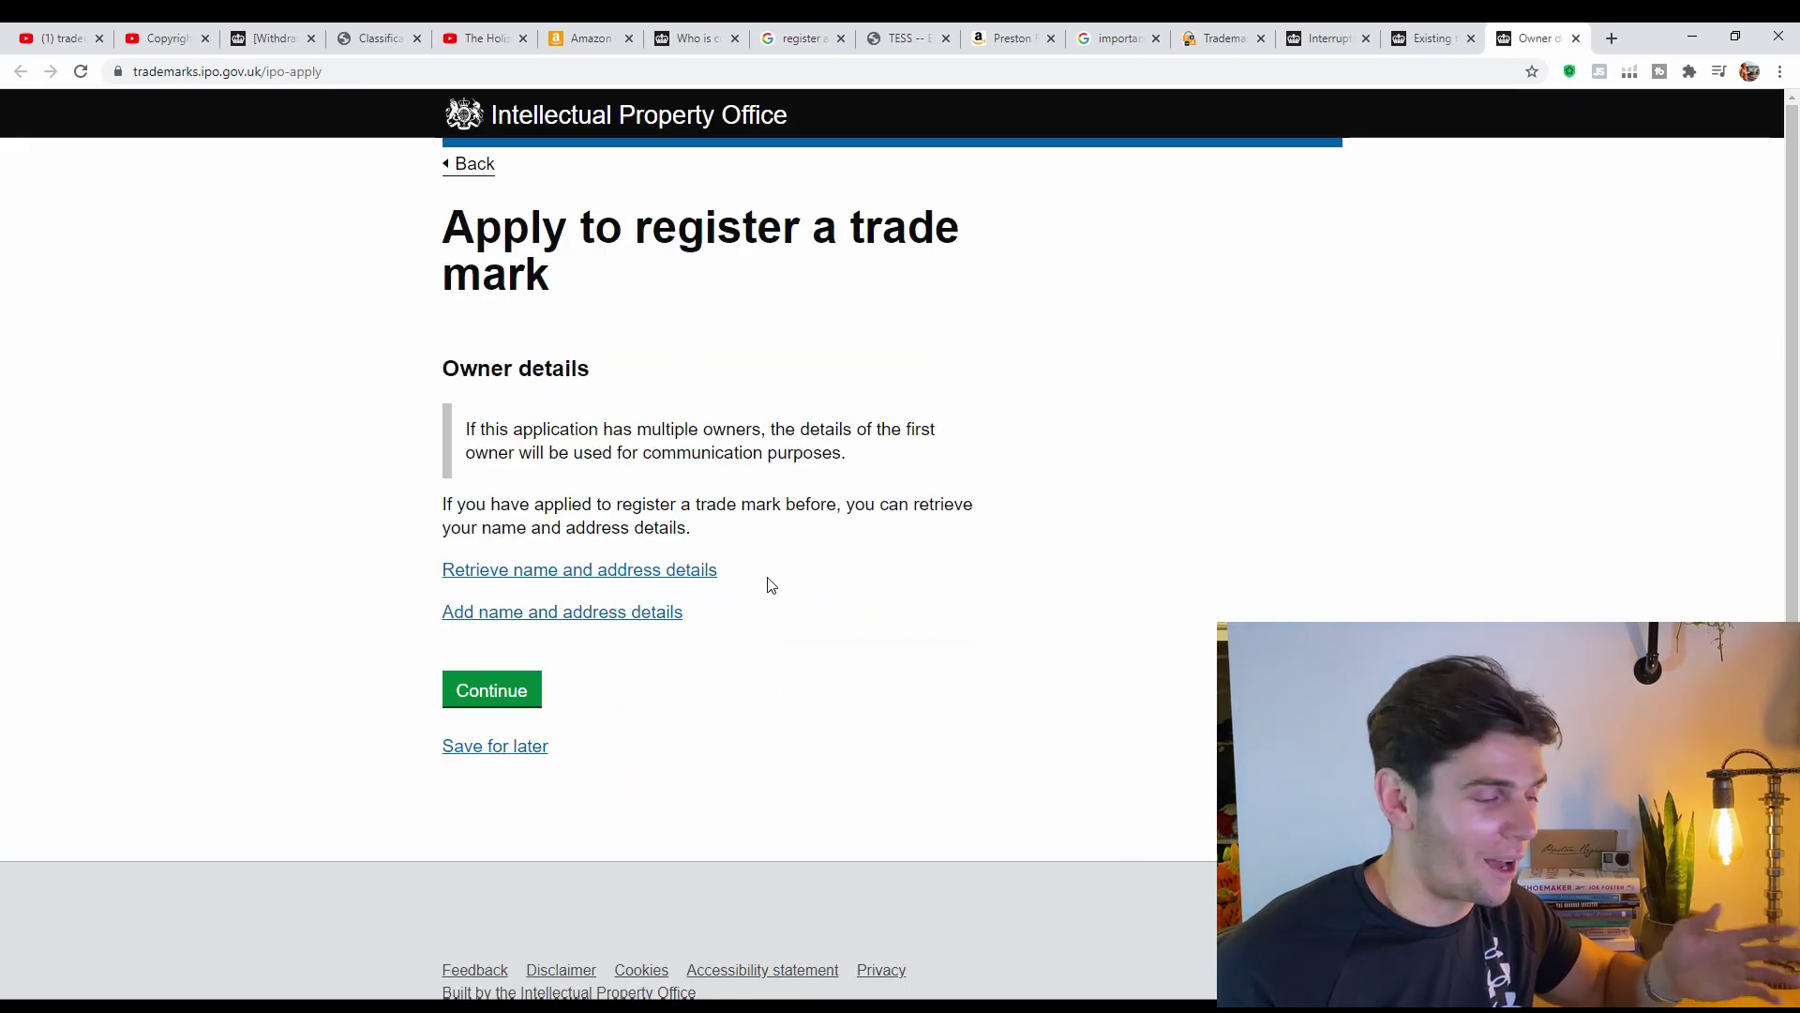
left_click(521, 691)
scroll(861, 586, "down", 1)
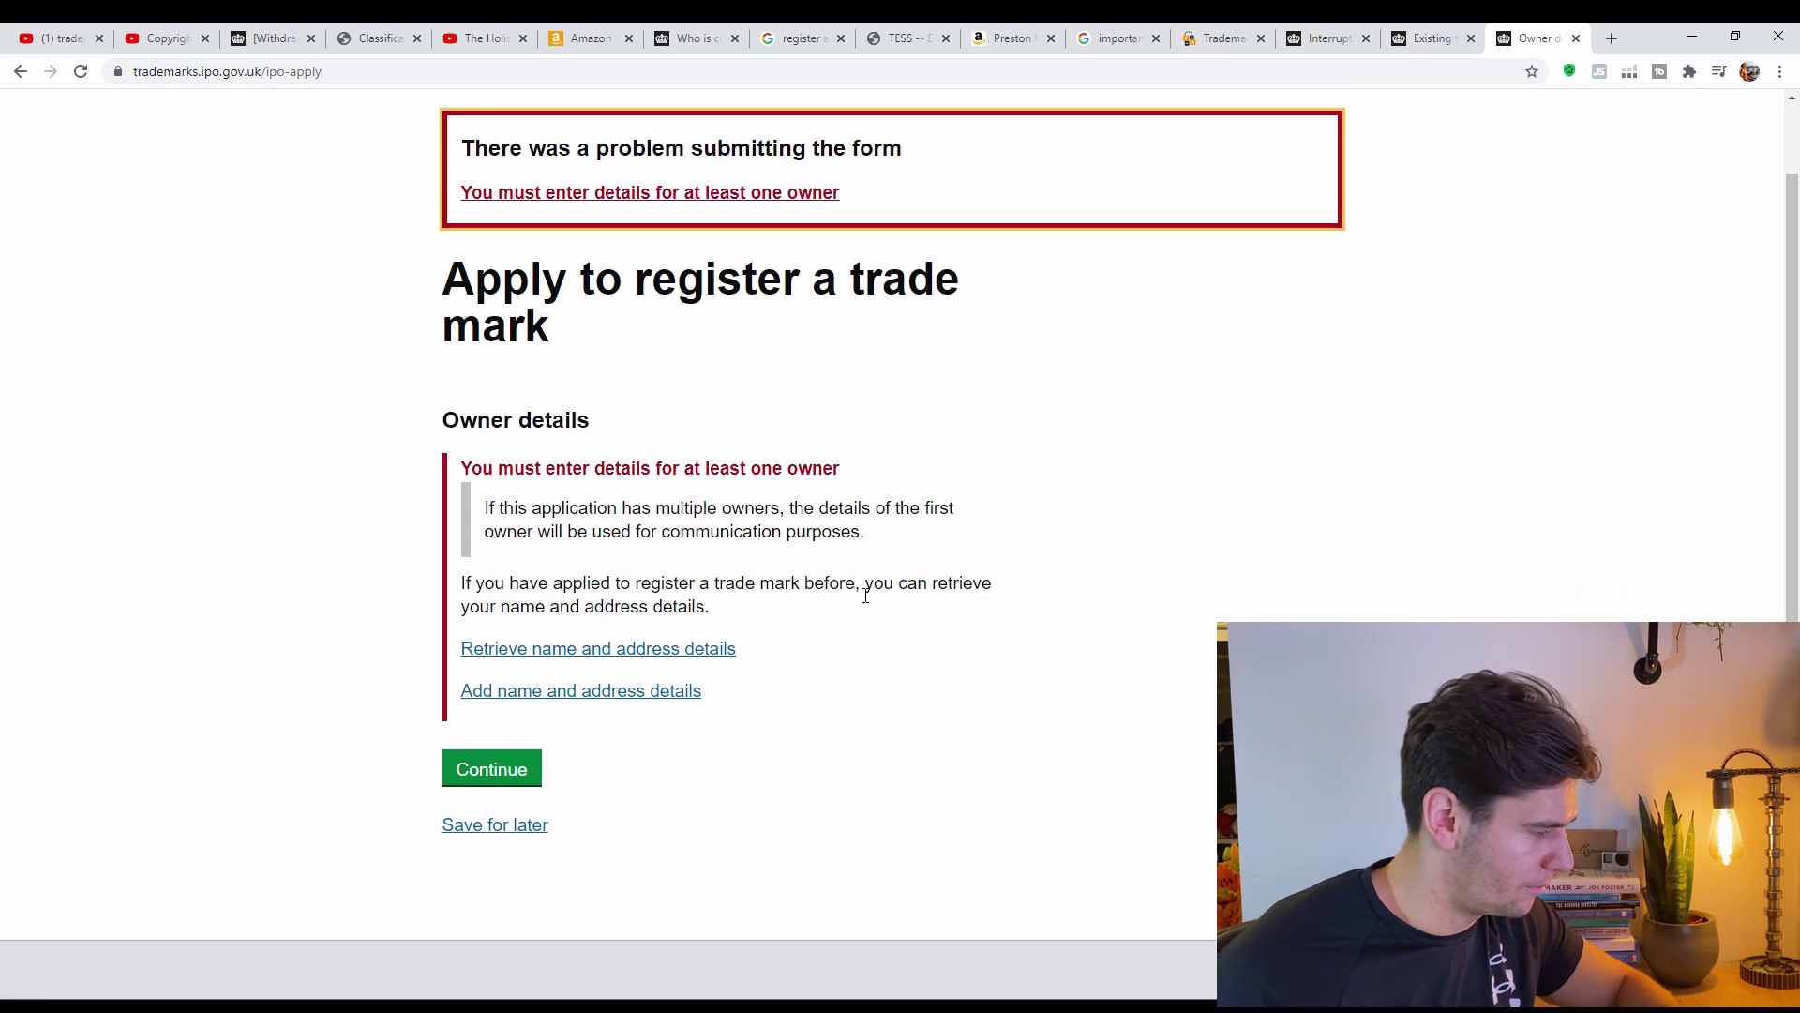
Open the form for adding the owner's name and address details and choose the owner type.
left_click(563, 709)
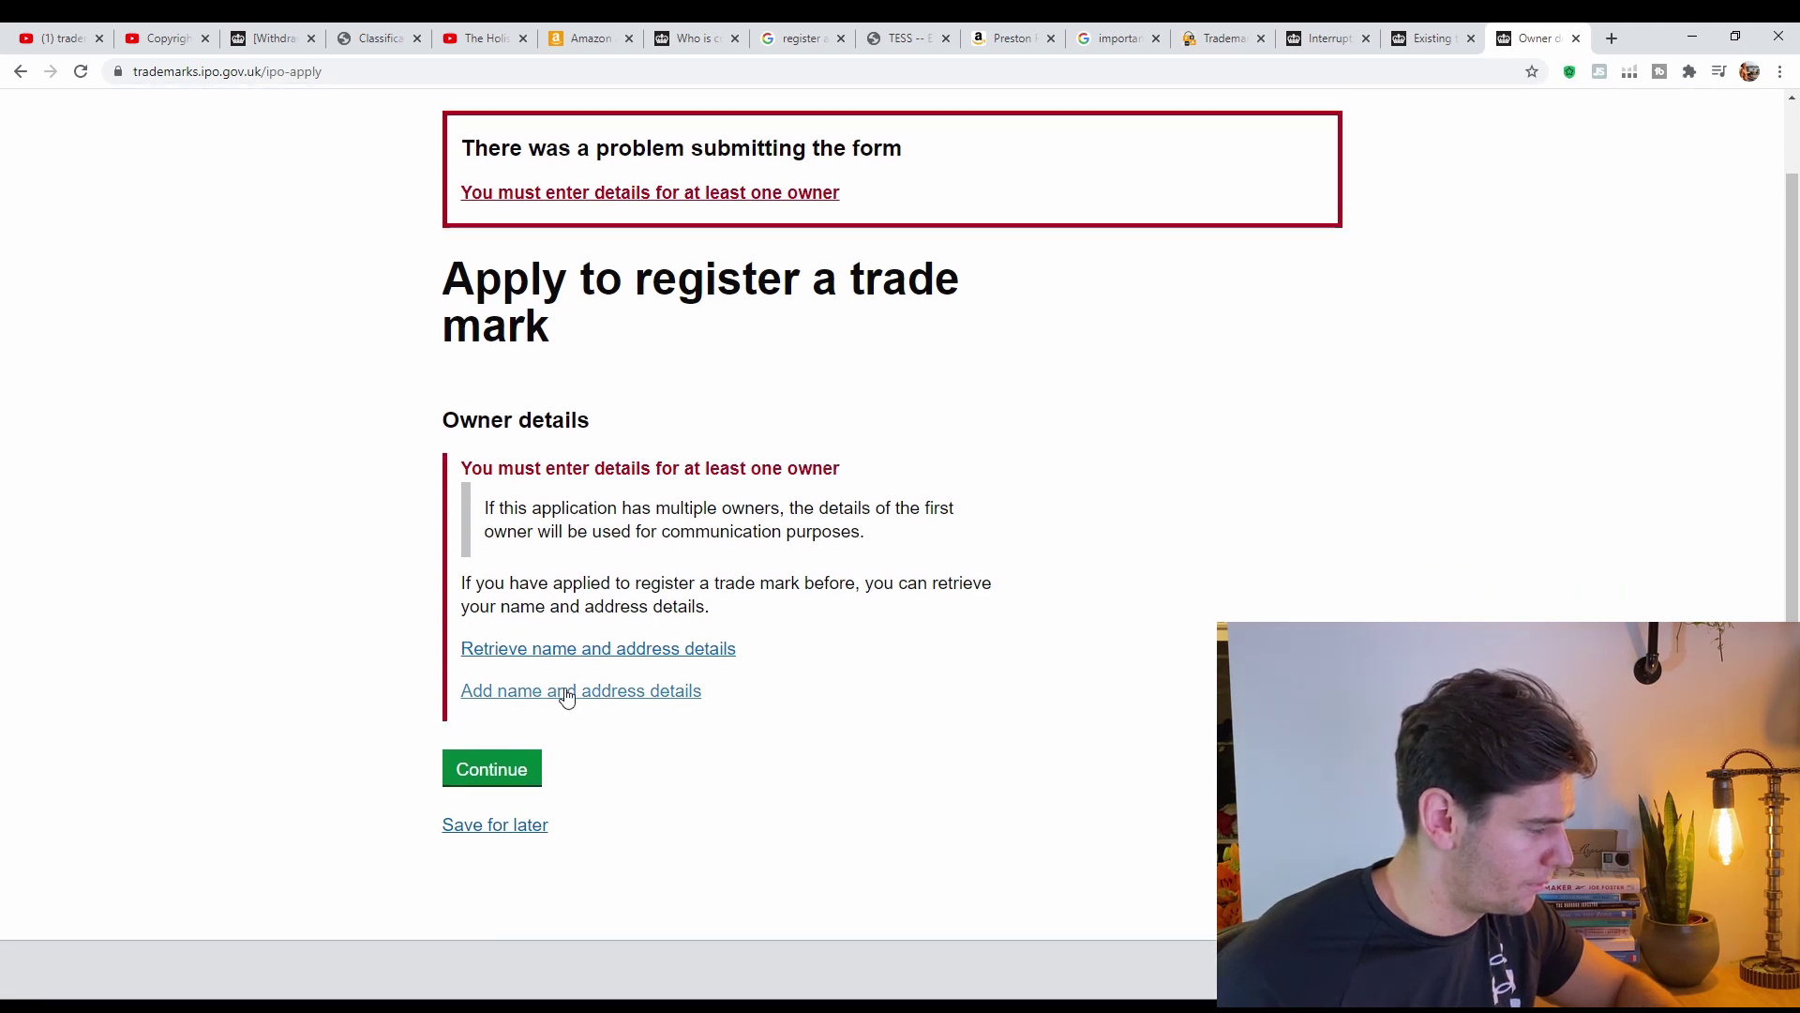
left_click(563, 691)
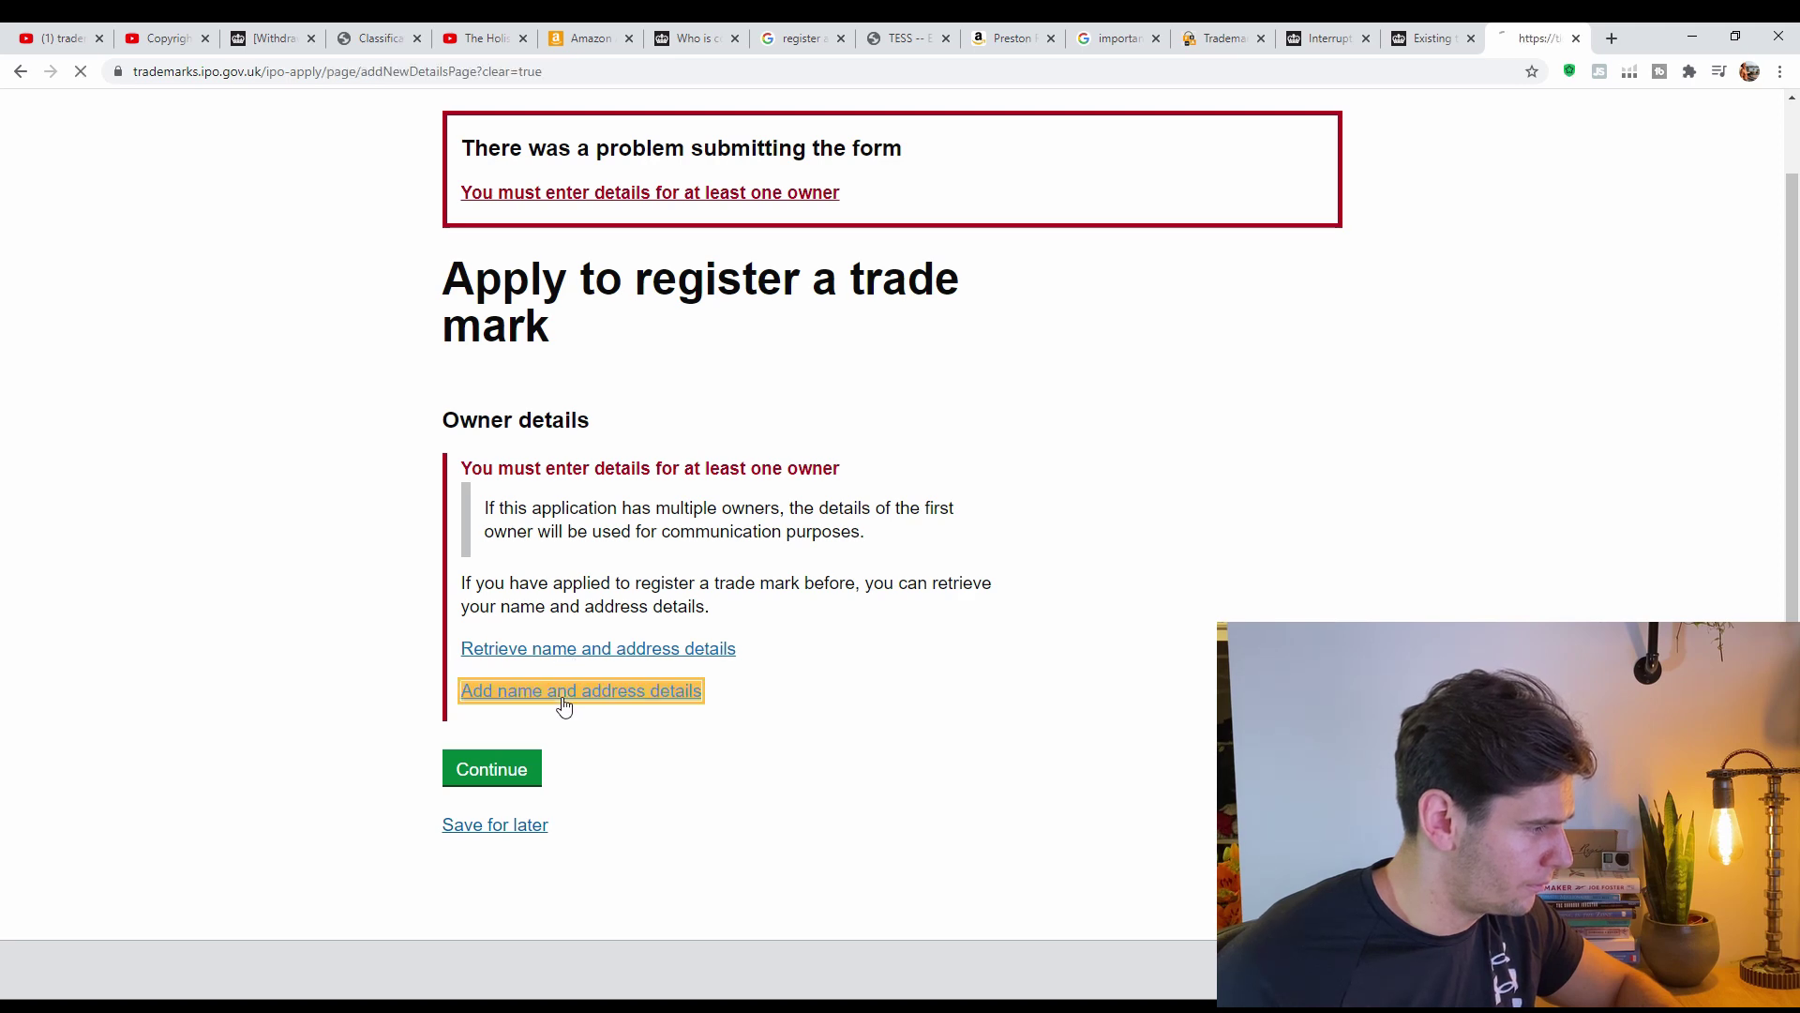
left_click(628, 441)
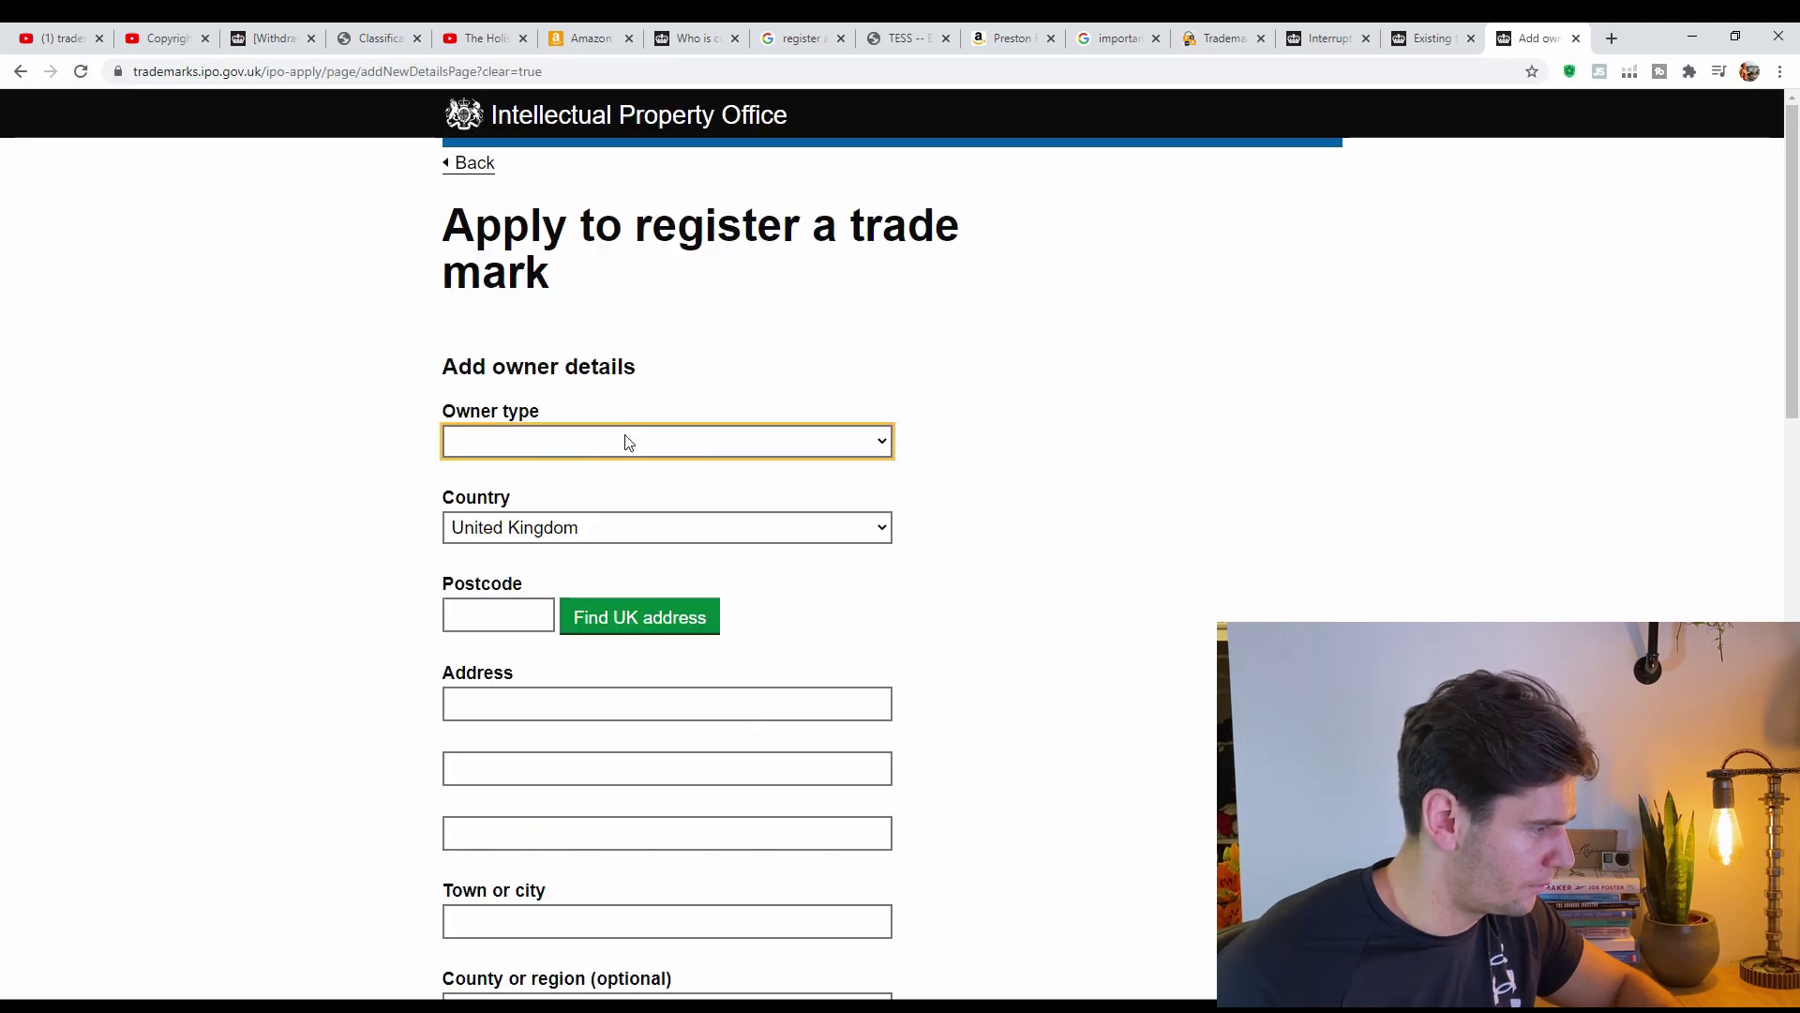
left_click(672, 534)
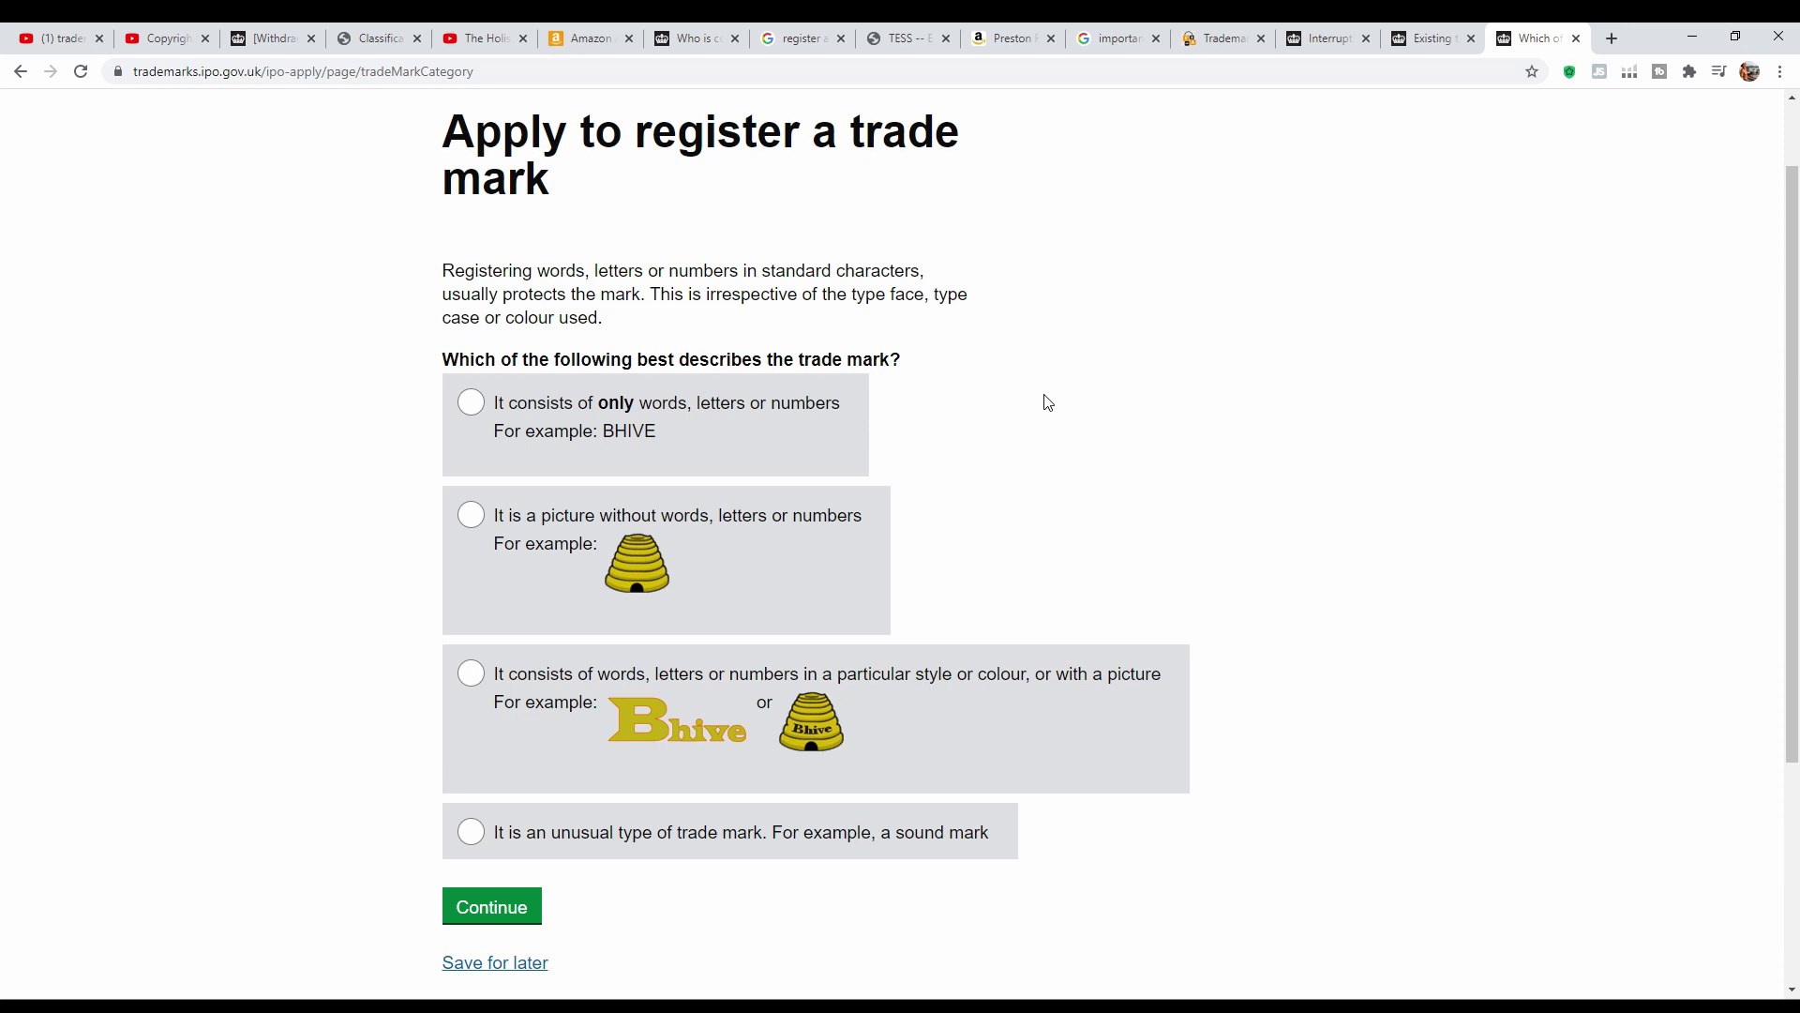
Describe the trade mark as consisting of only words, letters or numbers and continue the application.
left_click(474, 403)
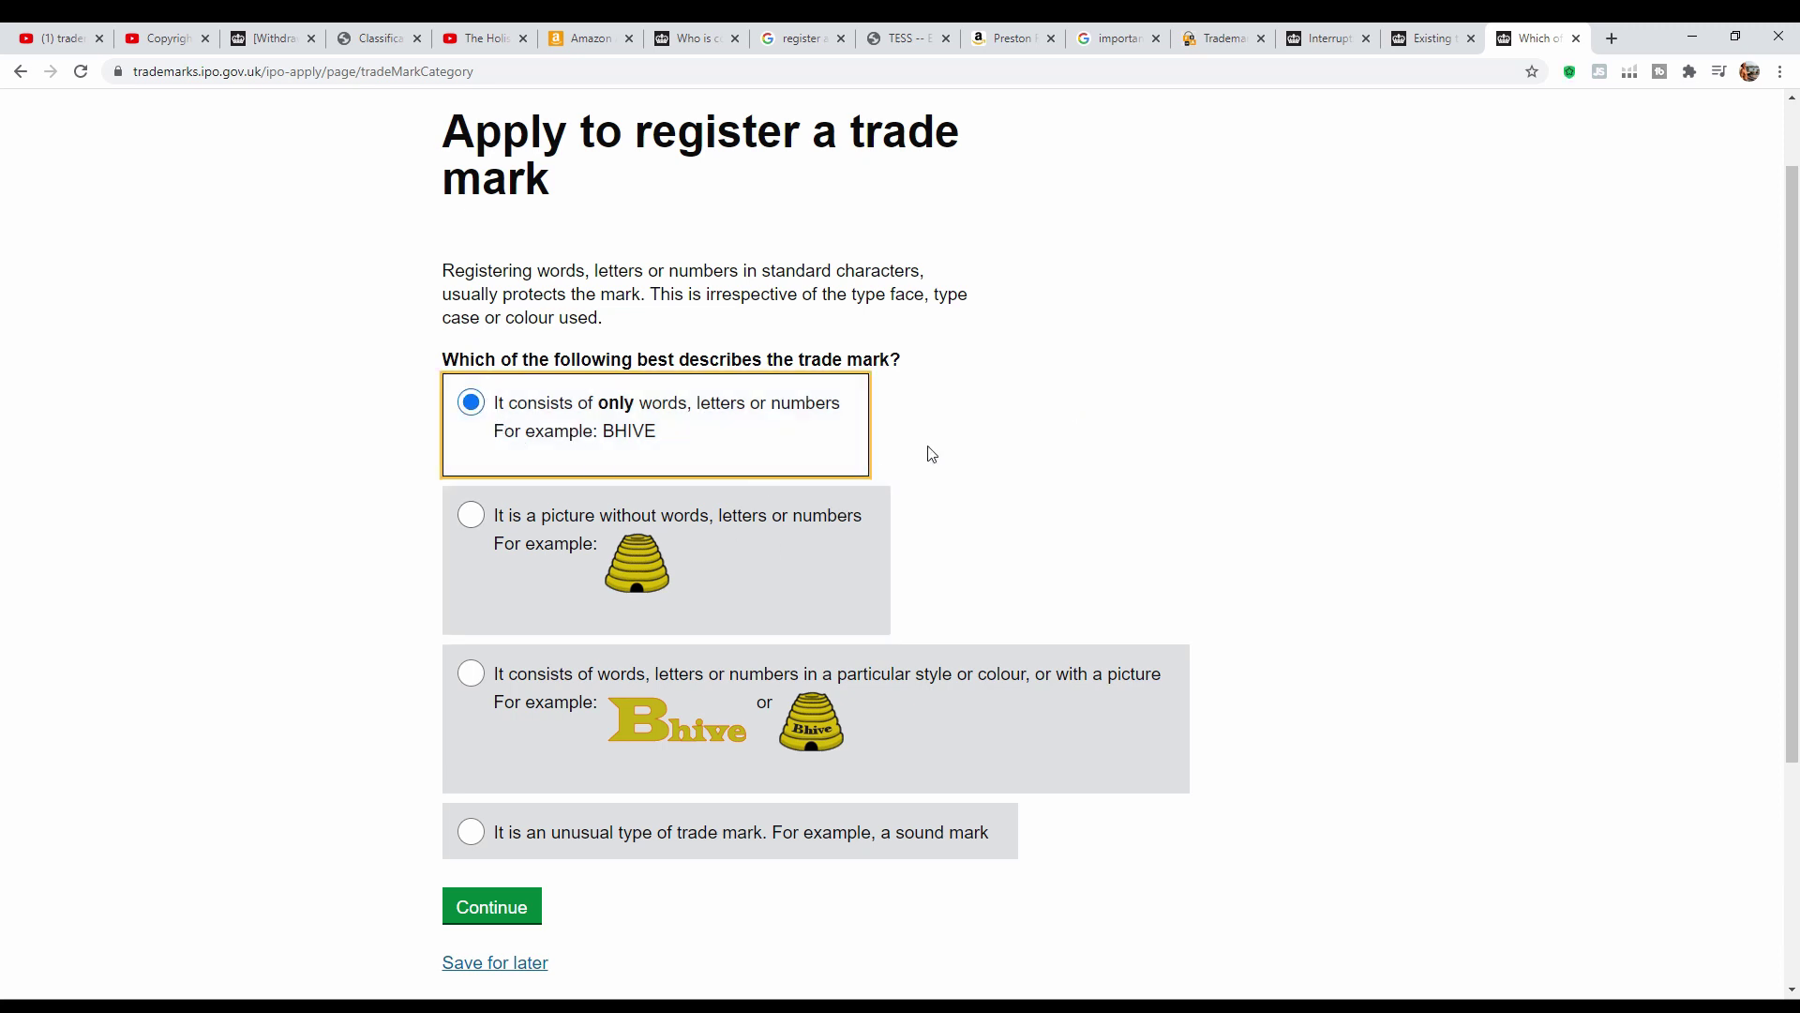
scroll(931, 454, "down", 2)
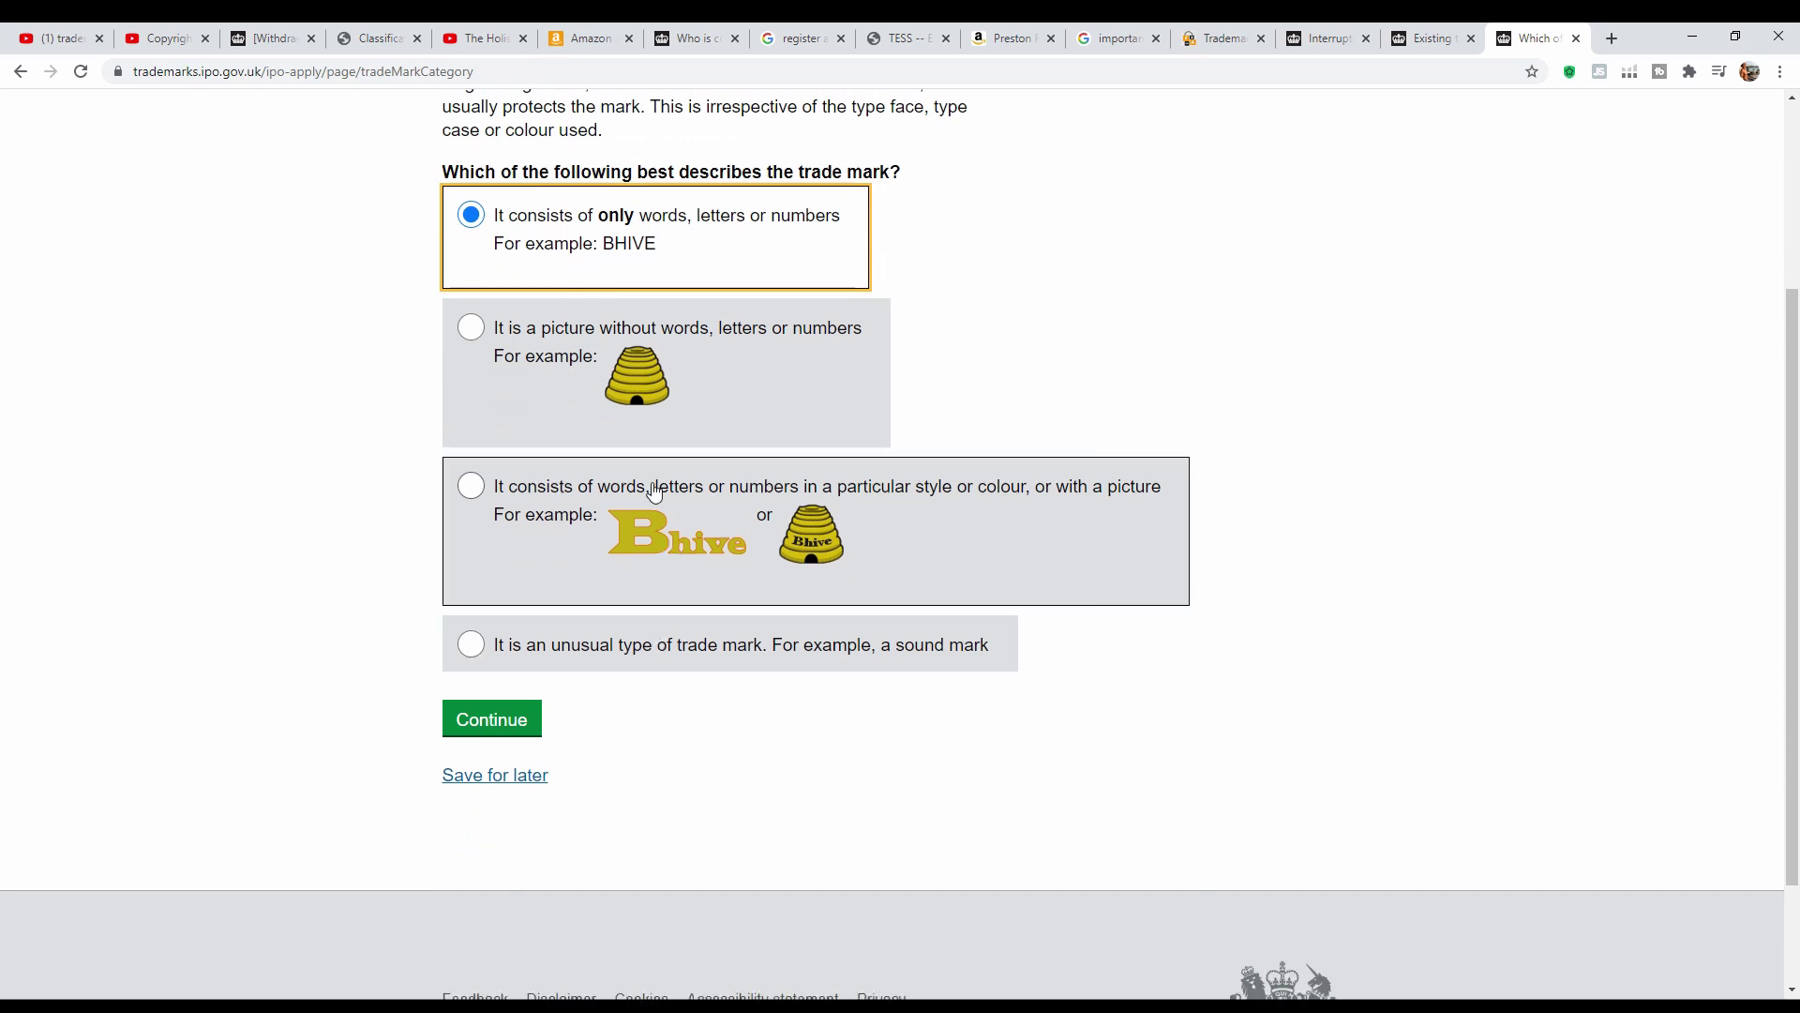
left_click(490, 722)
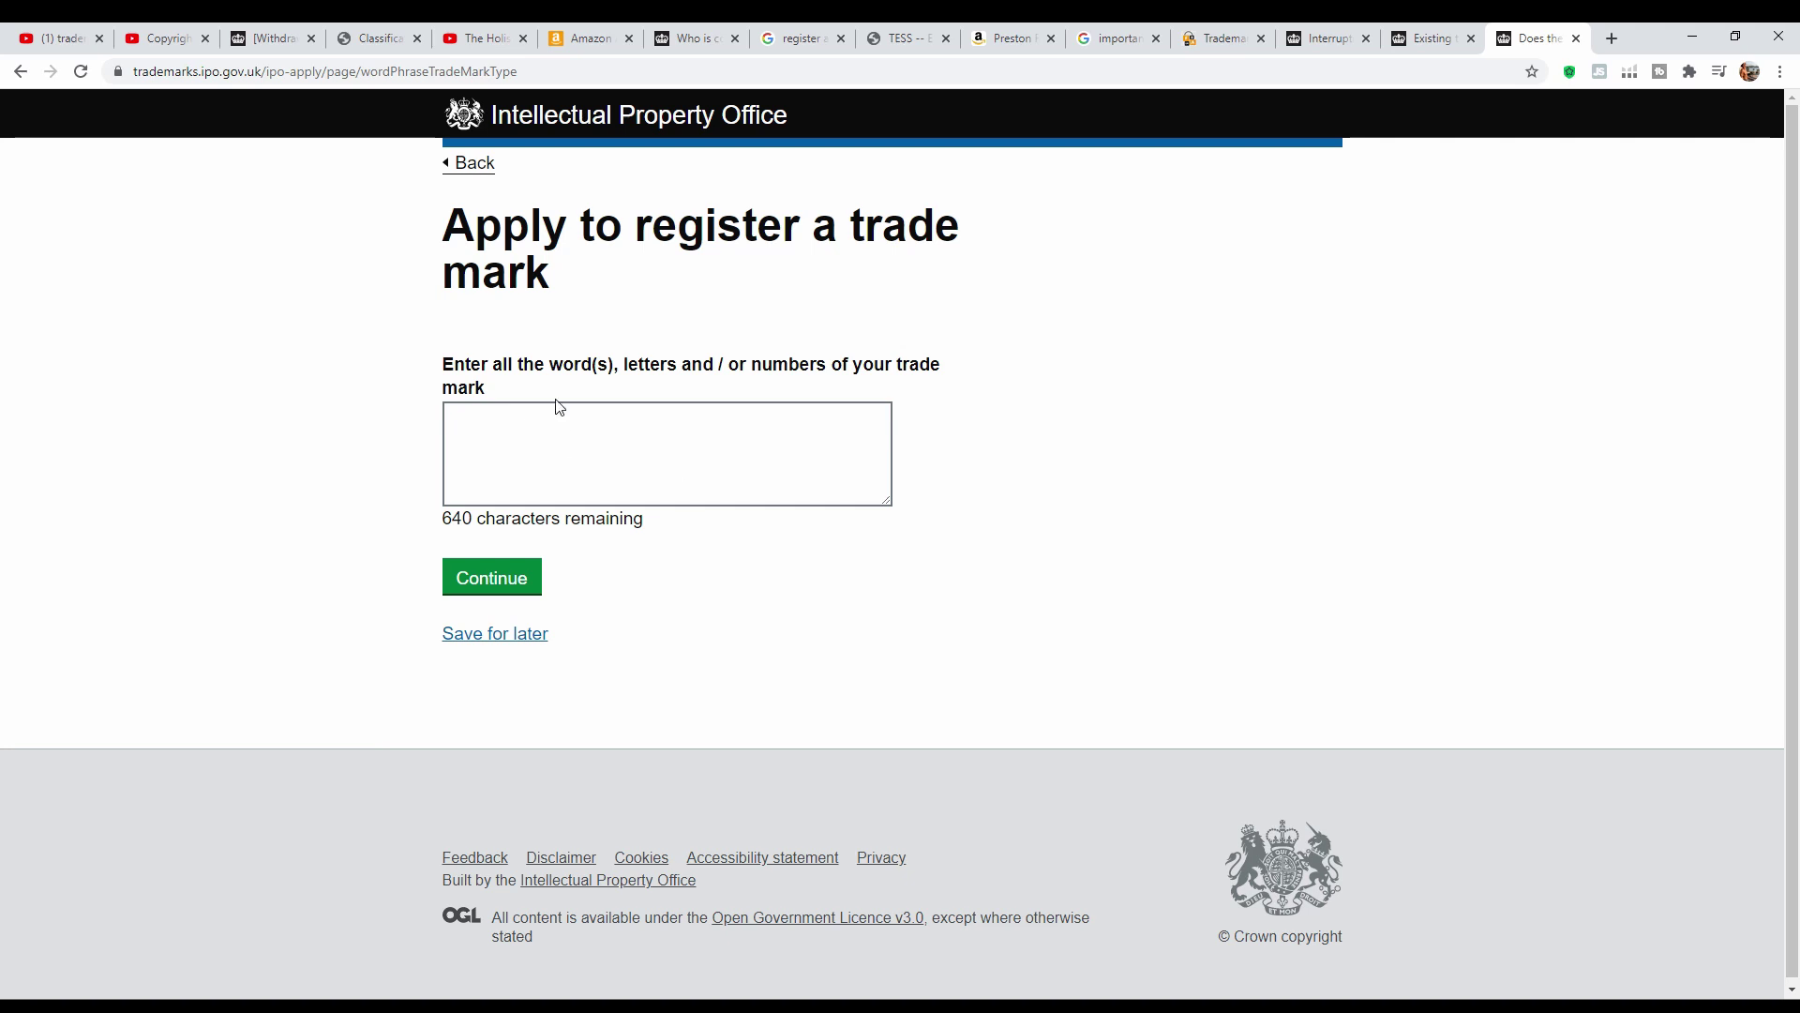
Enter "Subscribe & Like" as the trade mark wording and apply for a single trade mark.
left_click(560, 433)
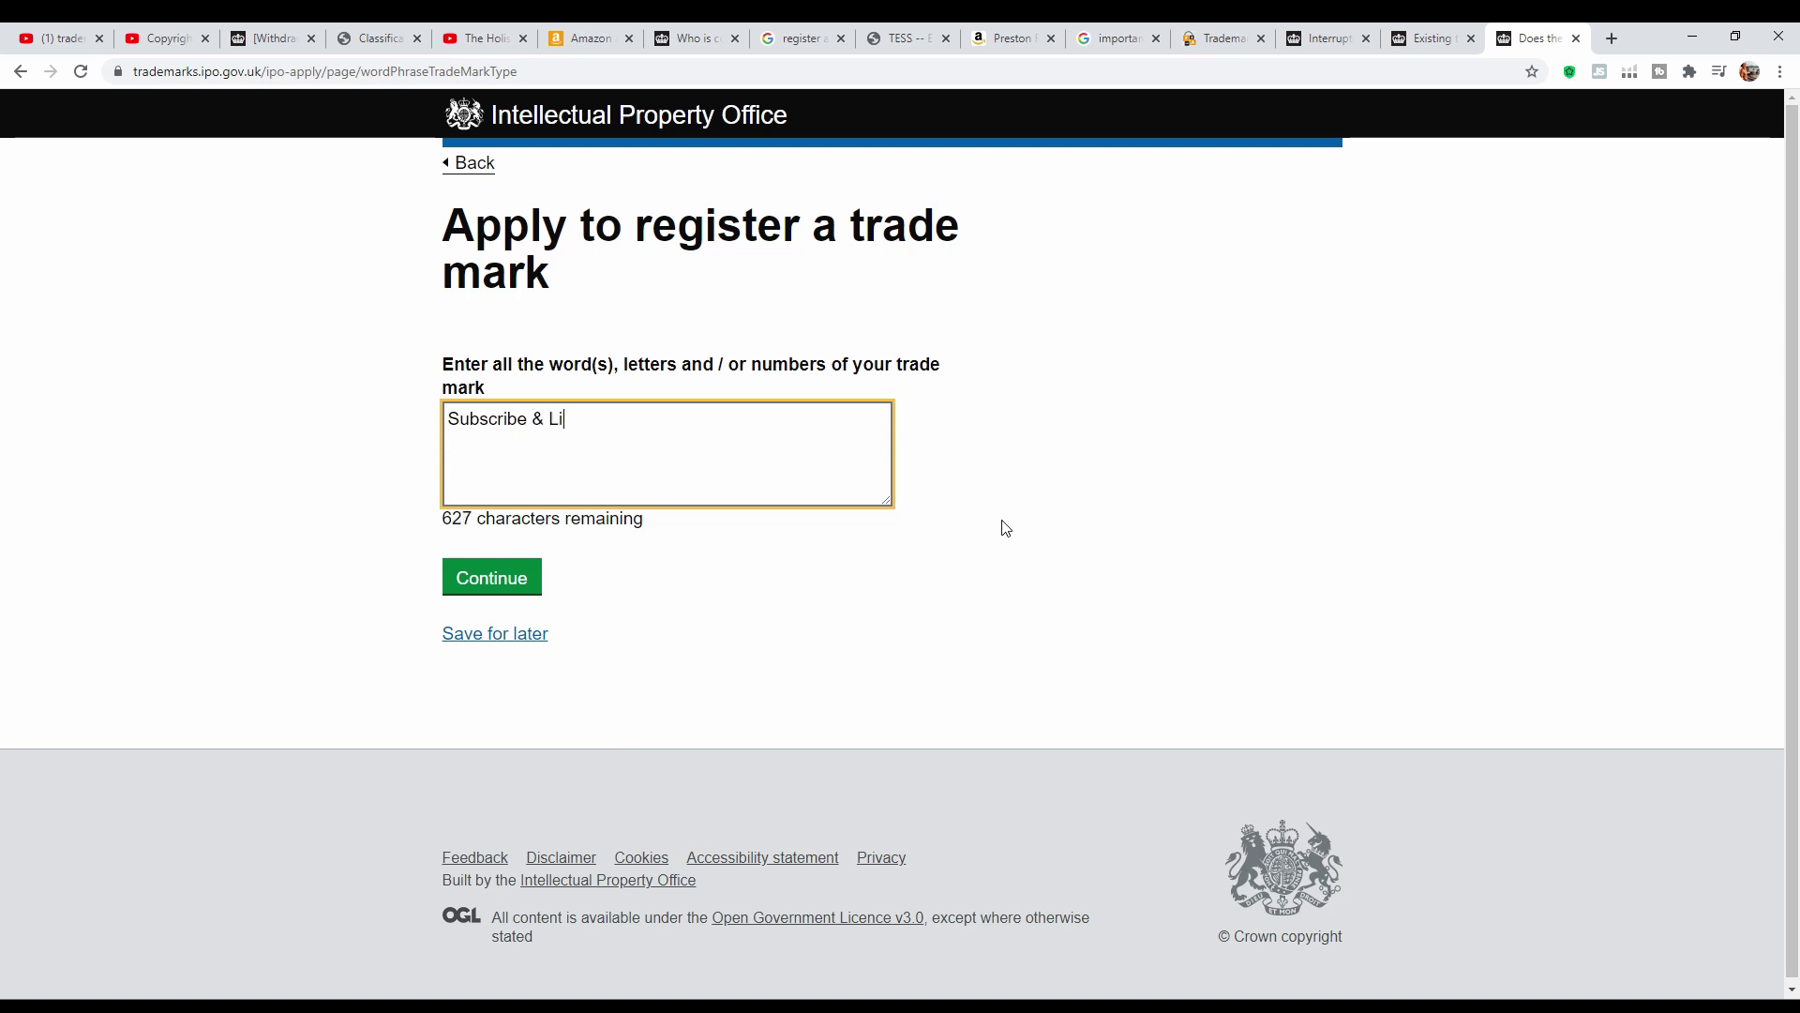
left_click(514, 589)
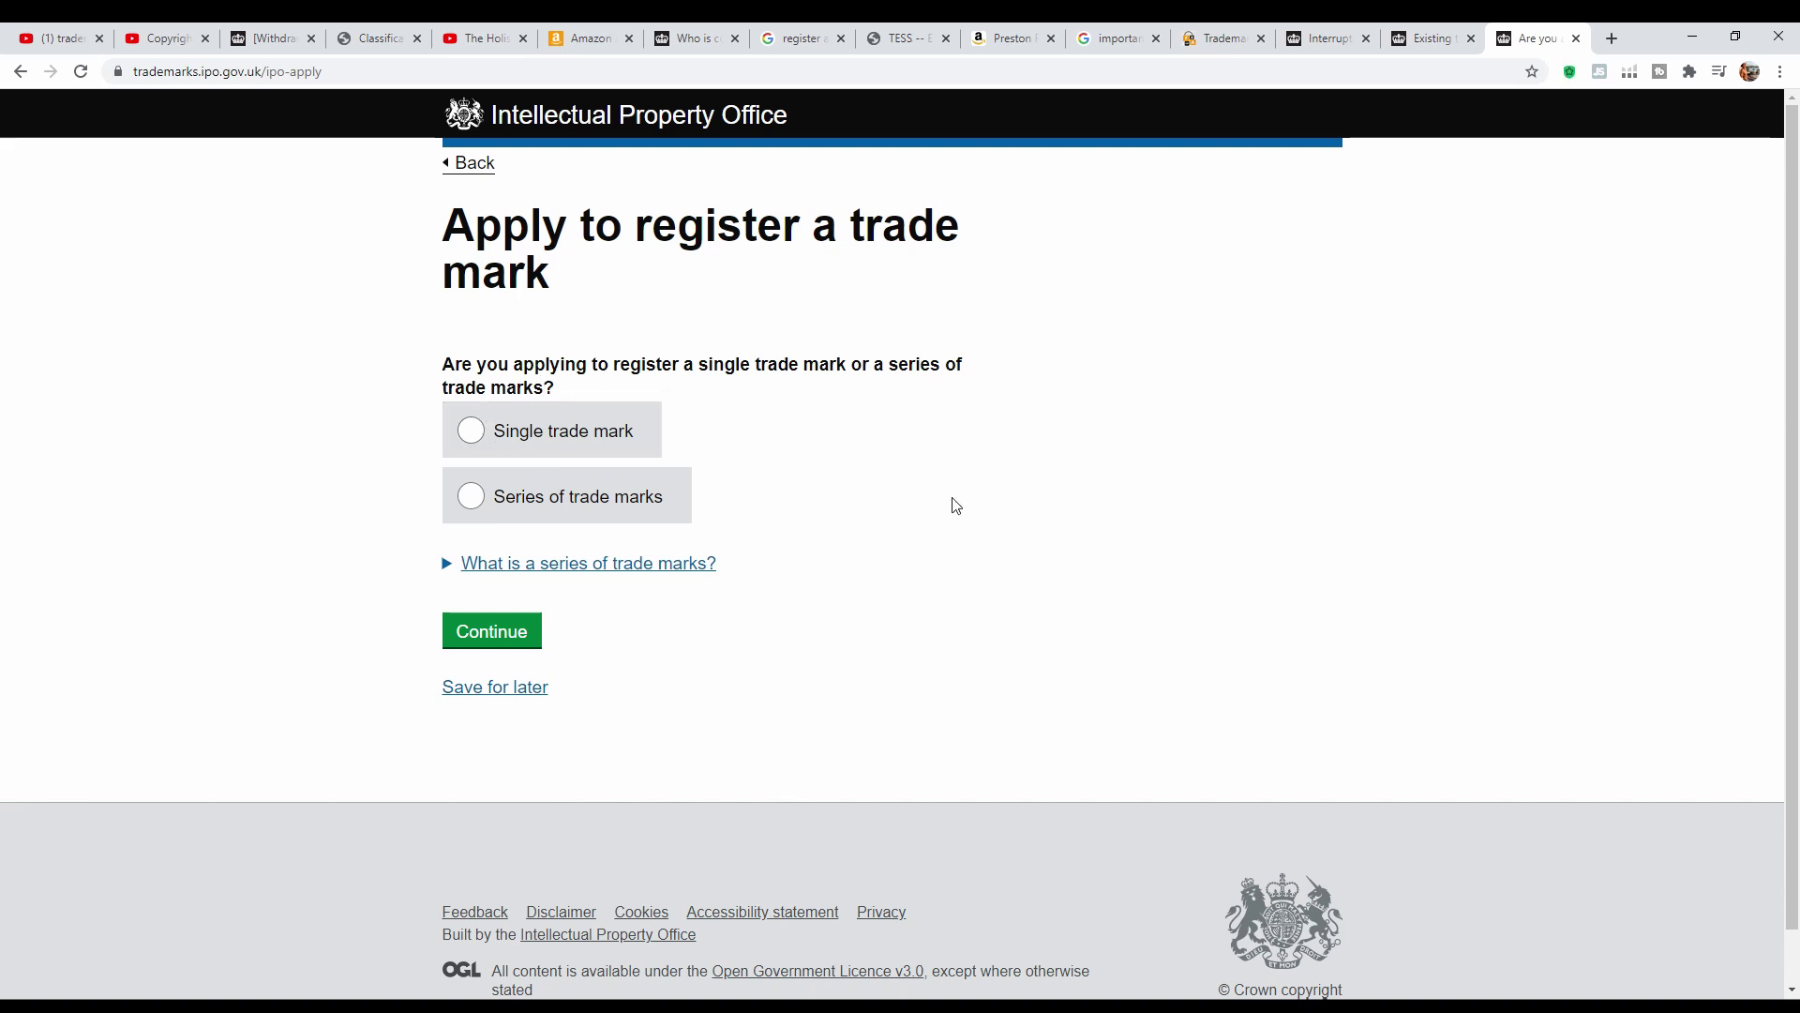
left_click(471, 430)
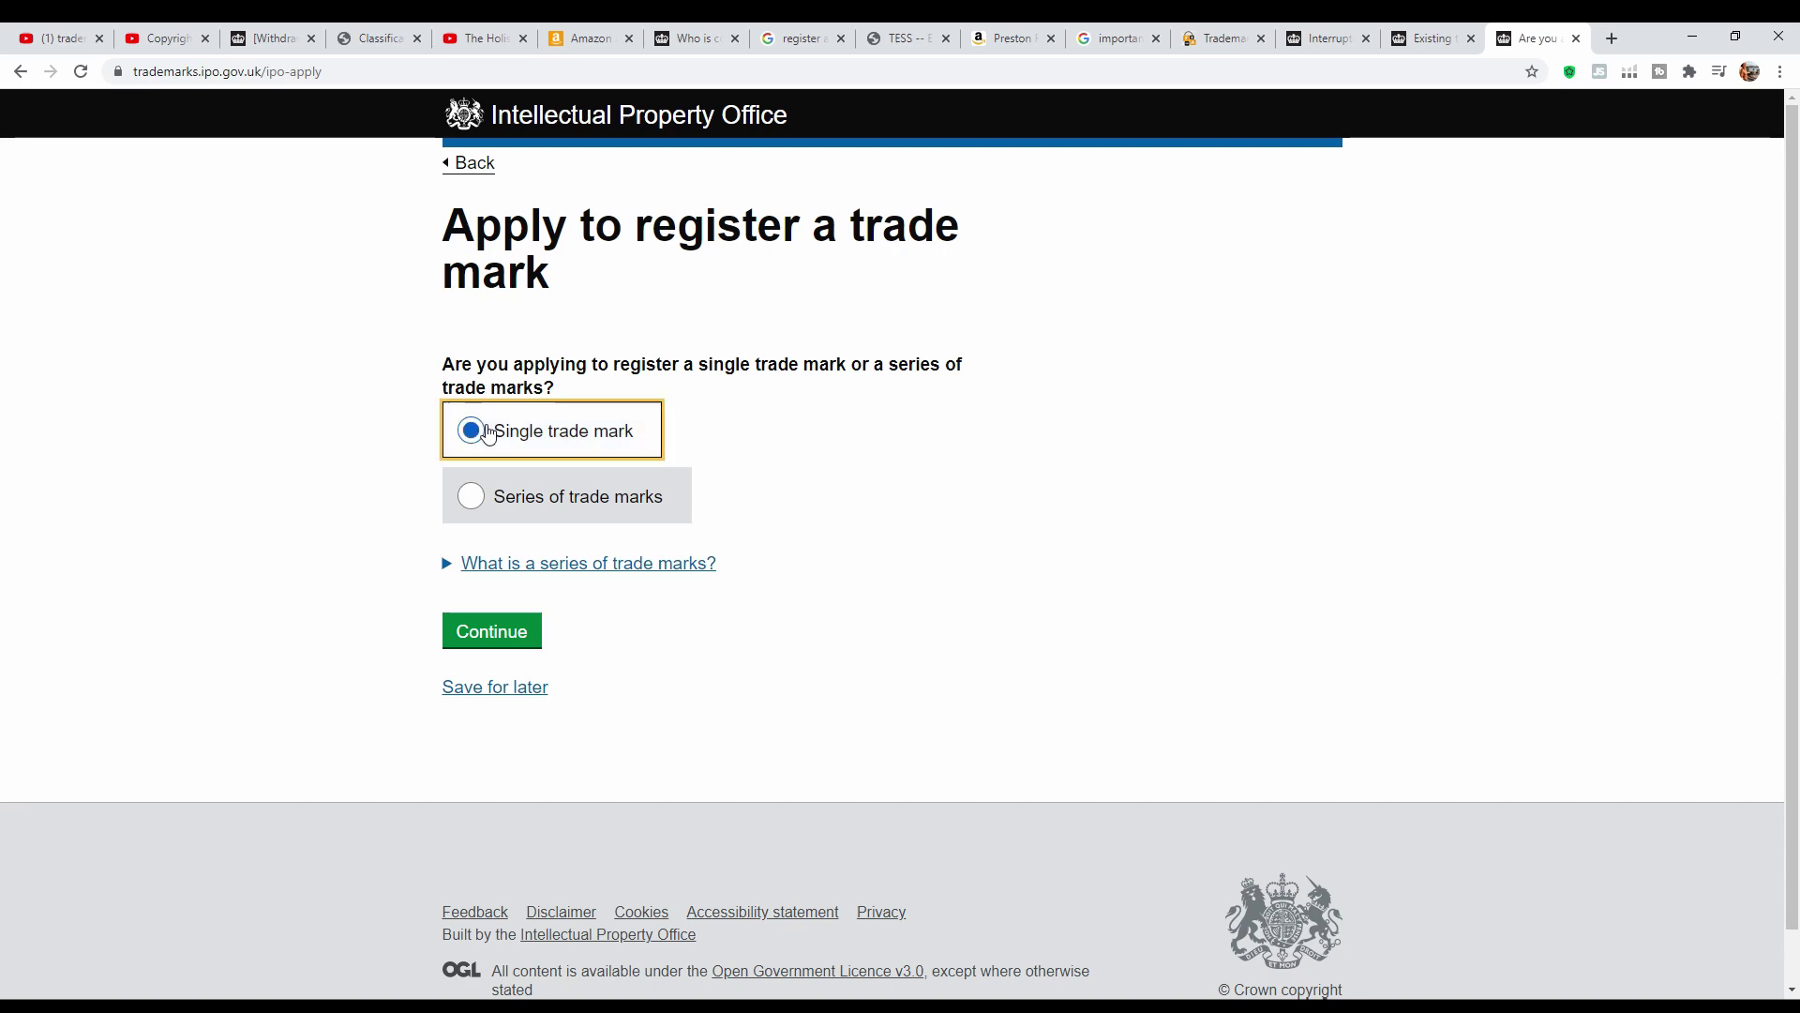
Continue the single trade mark application past the guidance on goods and services and its fees.
left_click(511, 631)
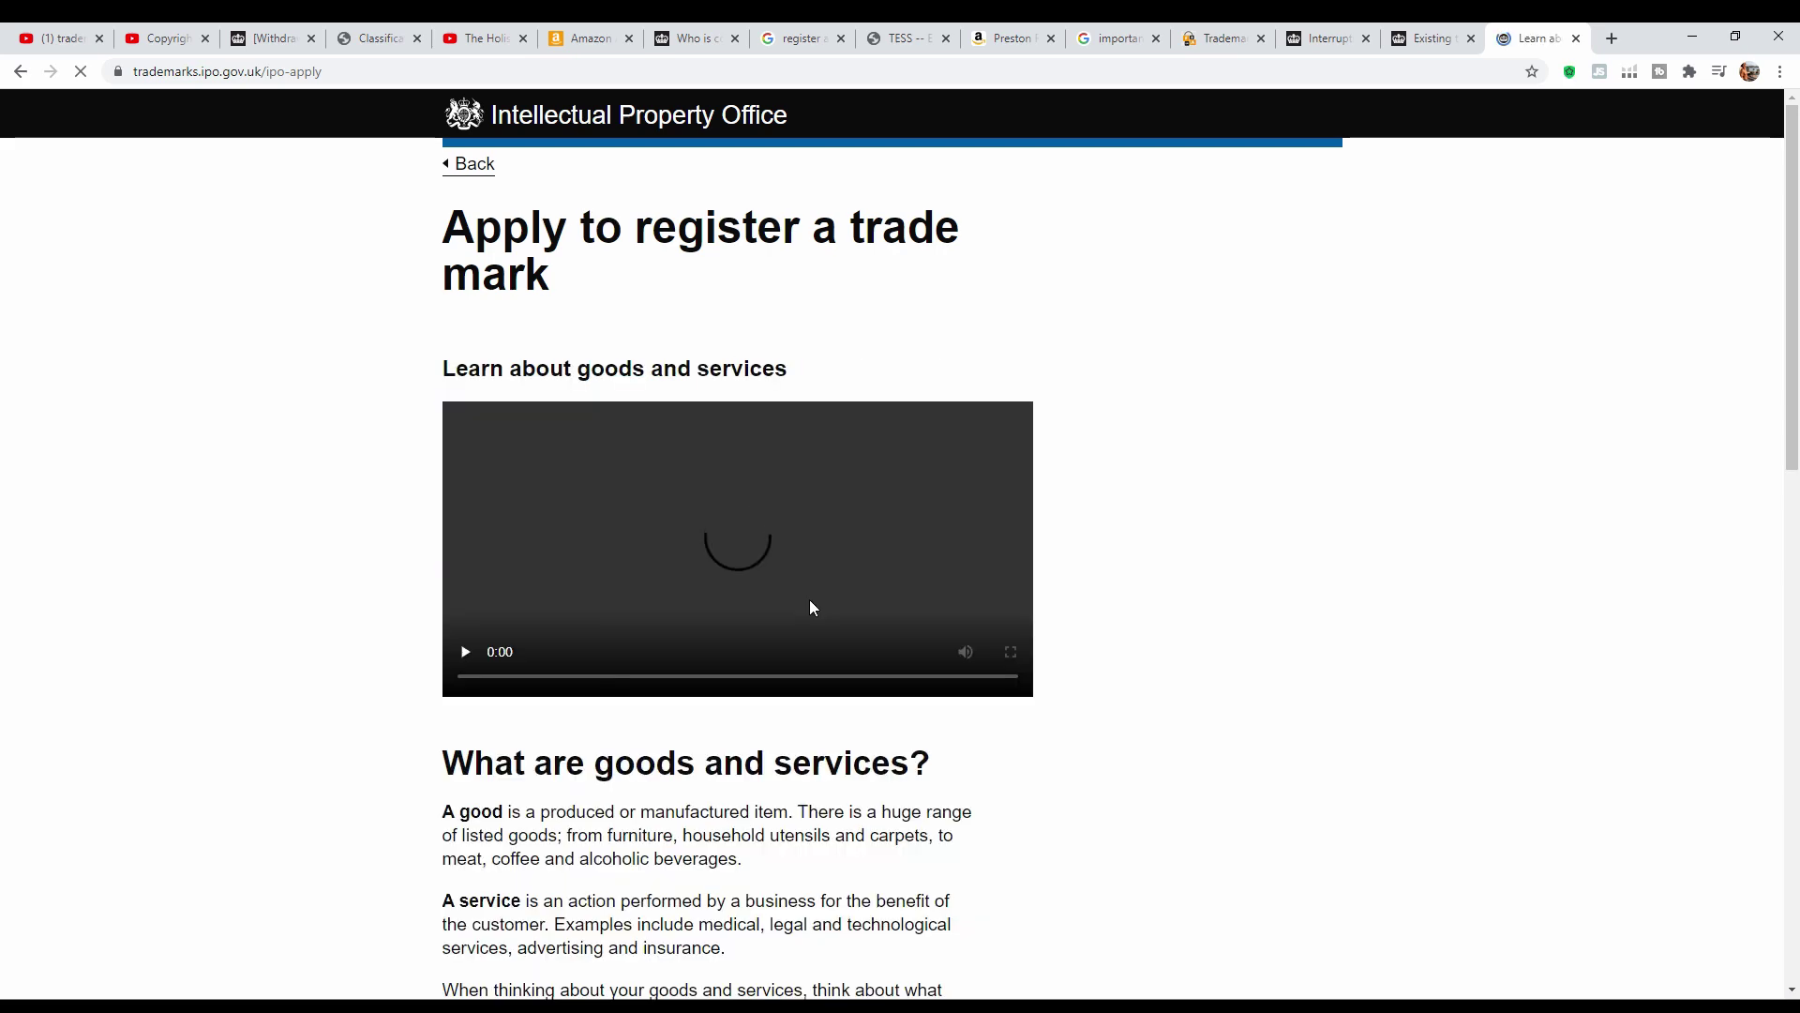
scroll(1047, 618, "down", 5)
scroll(1047, 618, "down", 6)
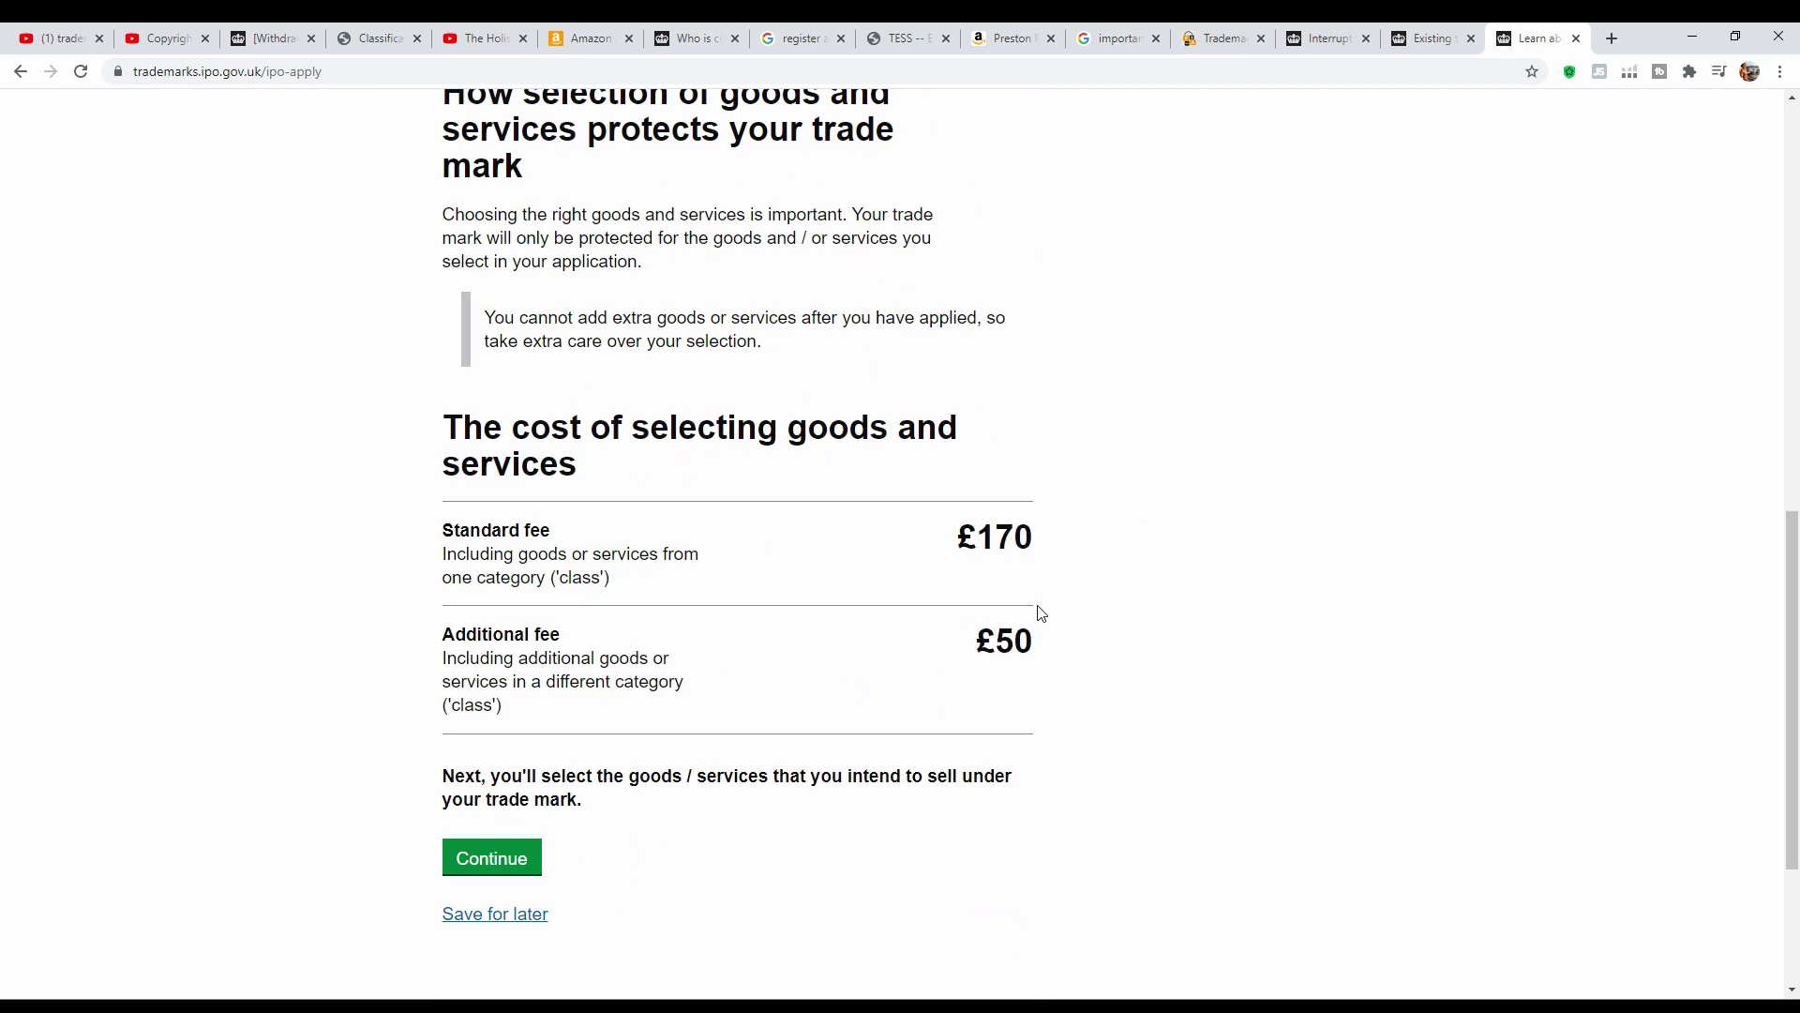
left_click(503, 777)
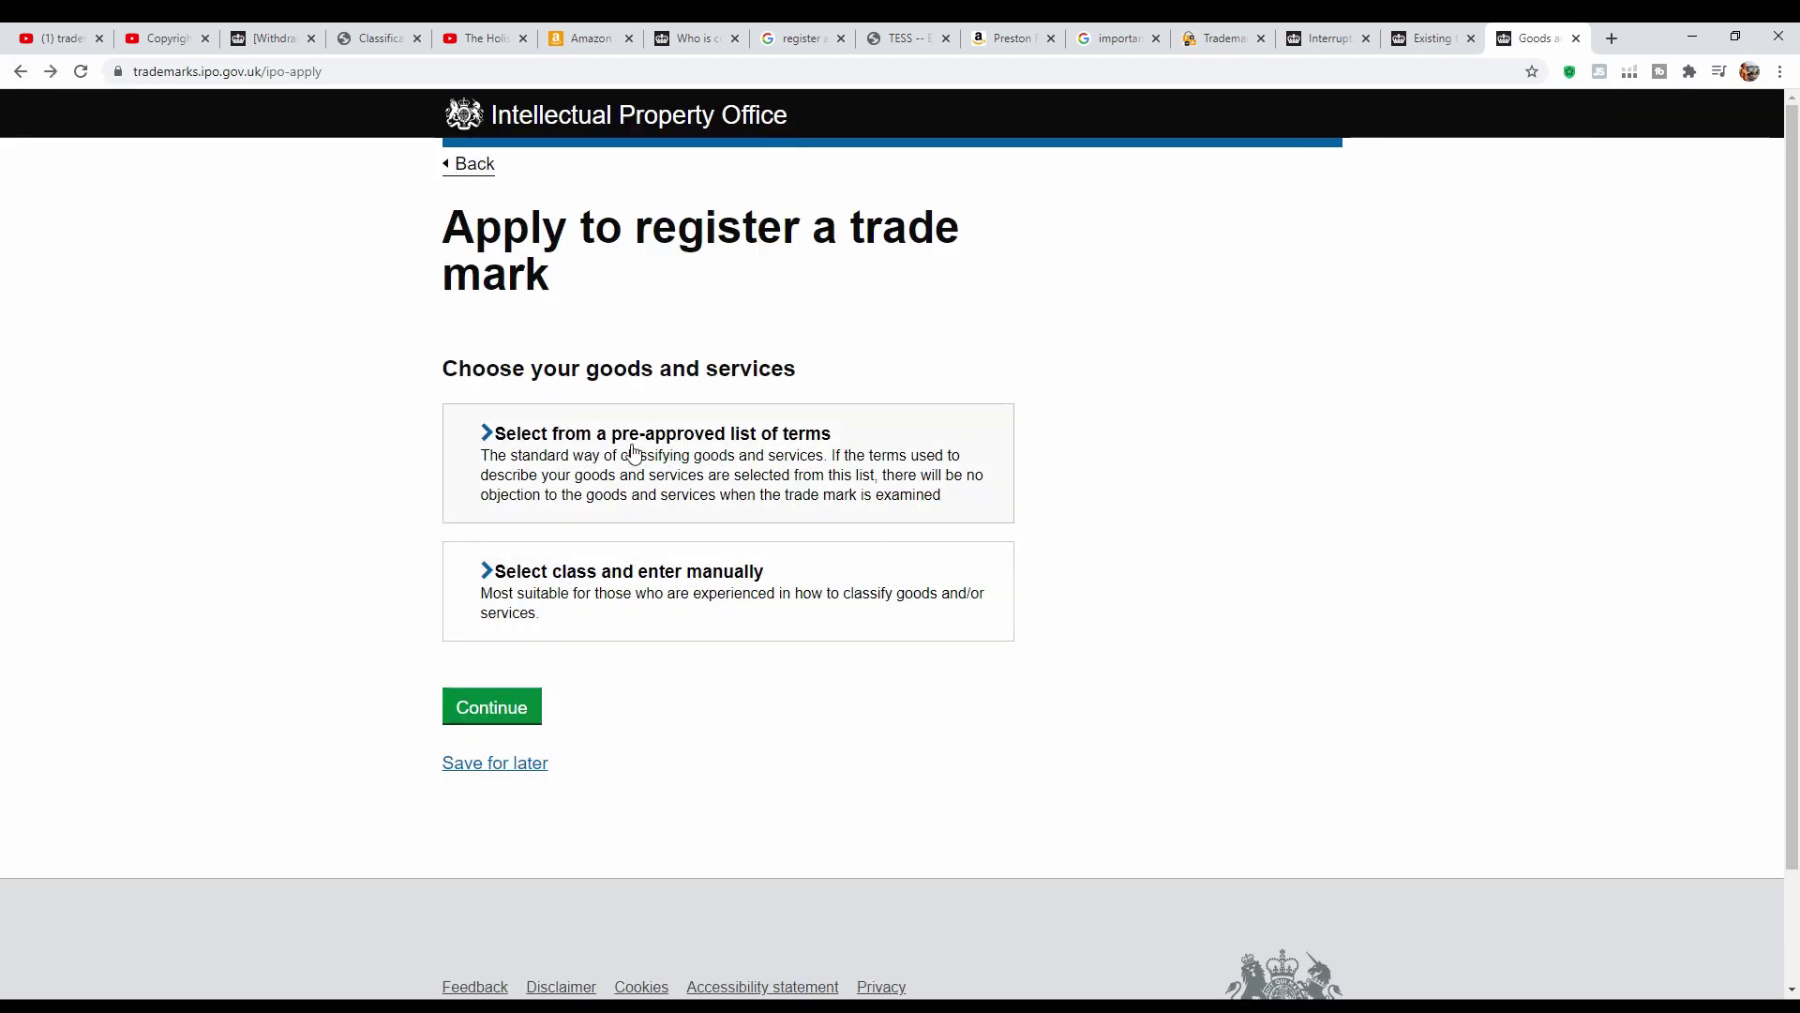
Choose goods from the pre-approved list of terms and search it for "clothing".
left_click(634, 453)
left_click(584, 447)
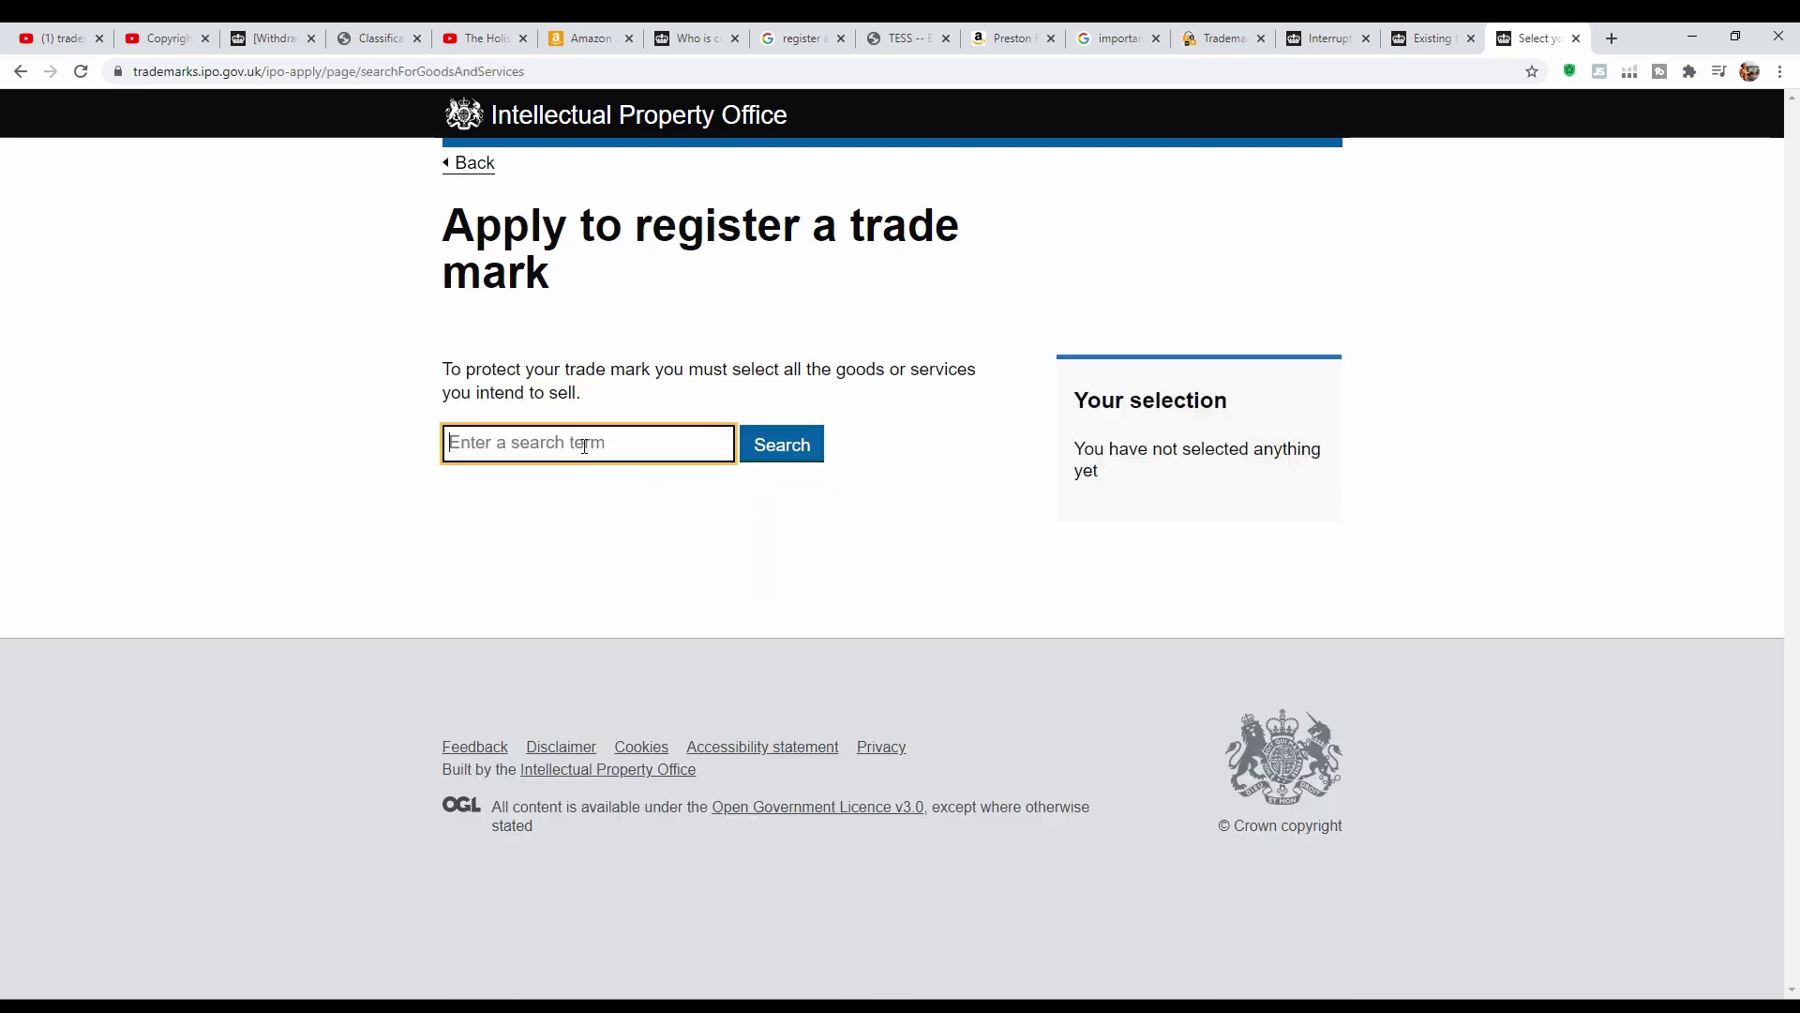
type("clothing")
left_click(804, 444)
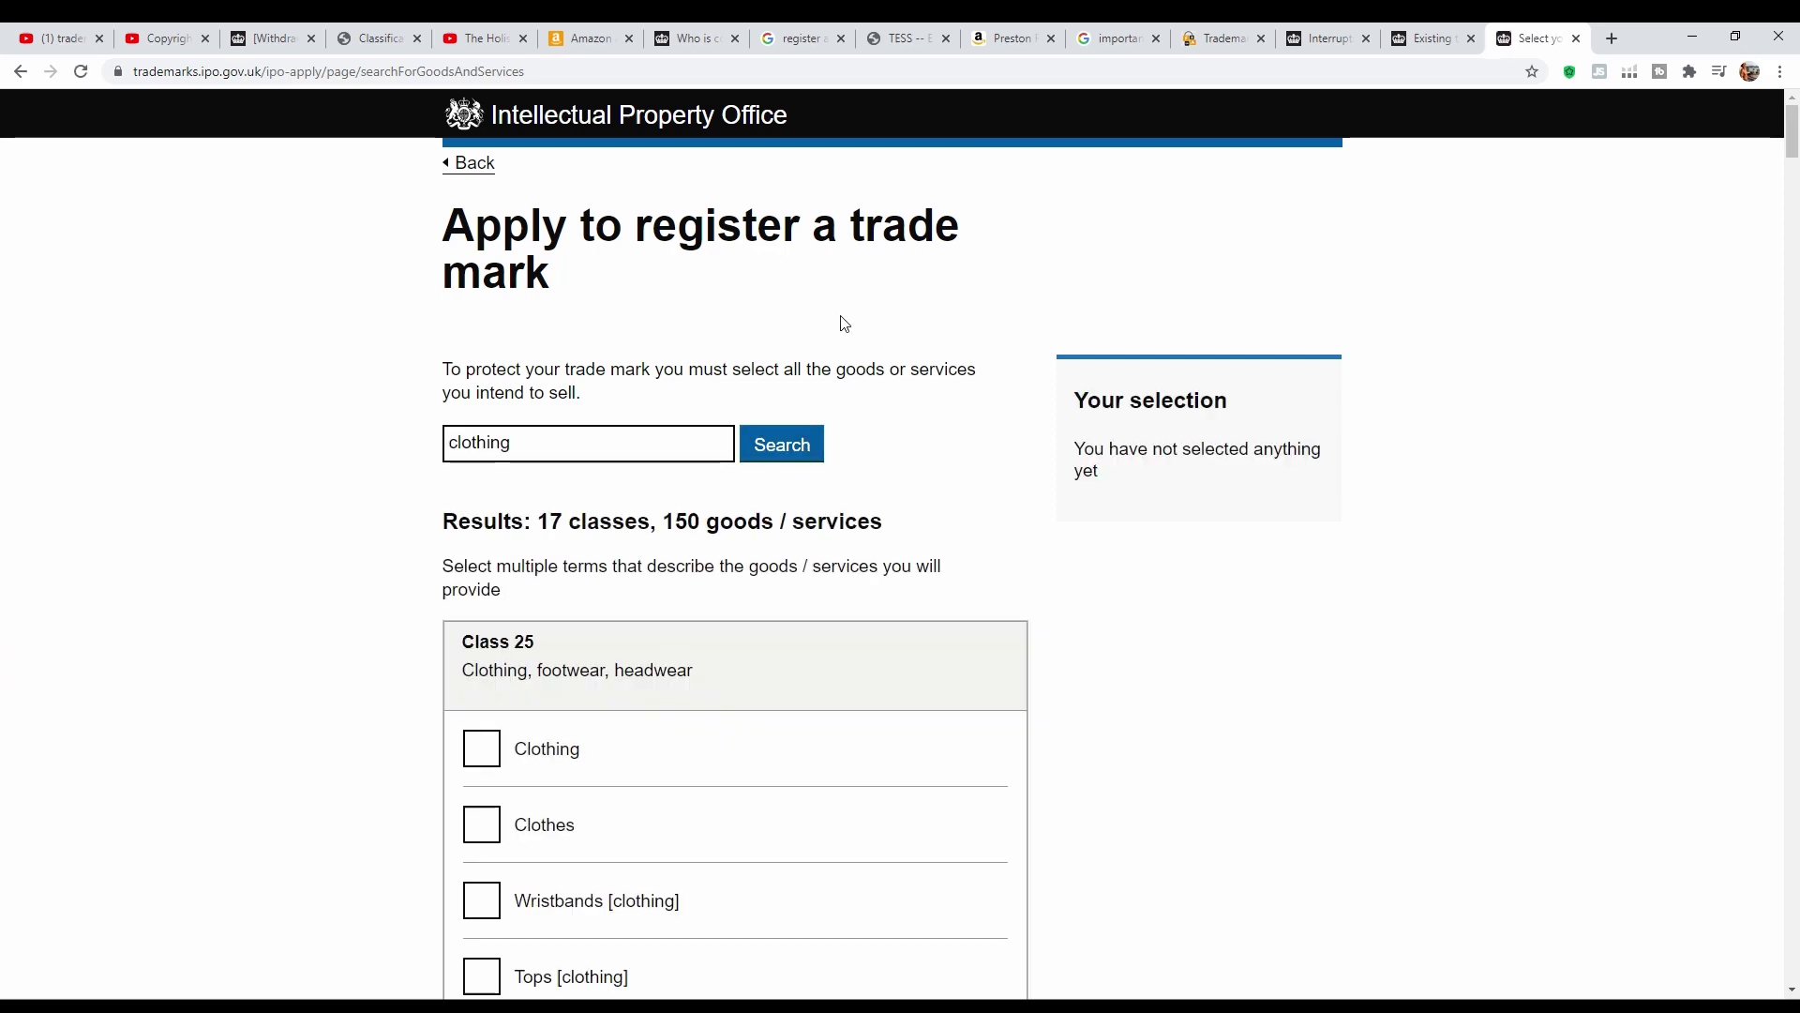
Select every Class 25 term from Clothing through Leisure clothing, including Wristbands, Tops, Oilskins and Hoods.
scroll(1001, 367, "down", 1)
scroll(1000, 368, "down", 2)
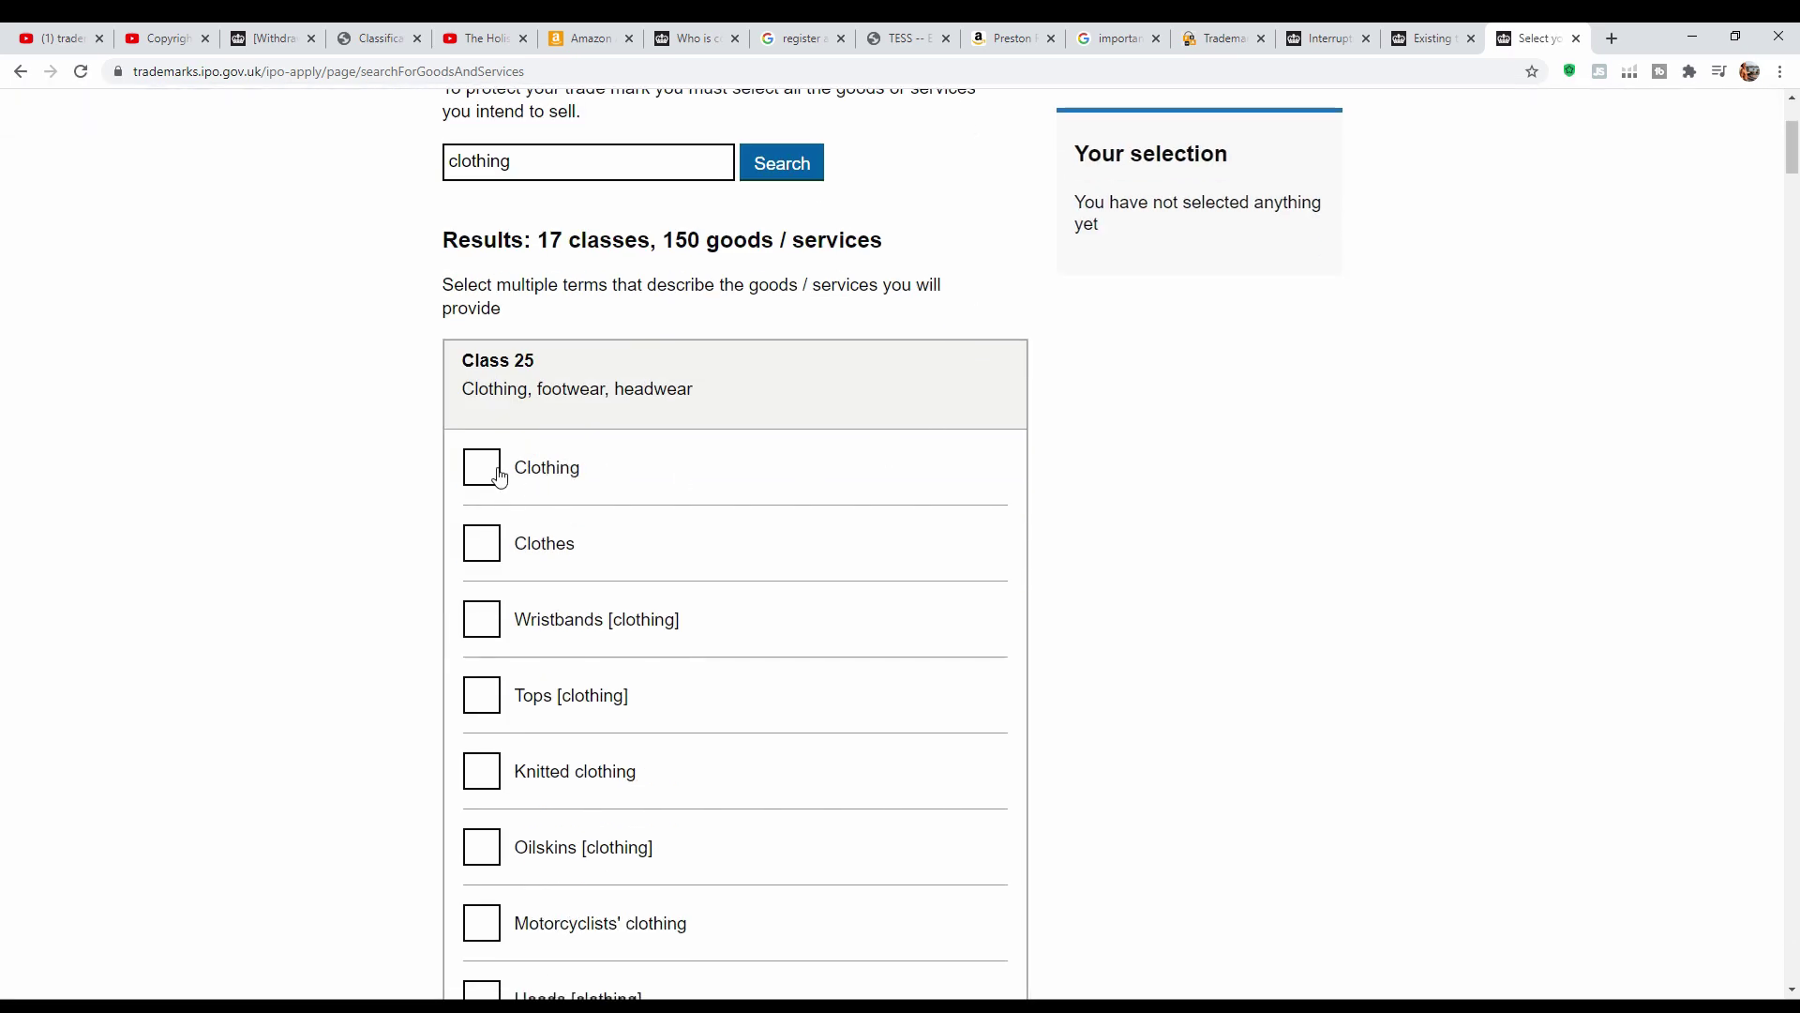
left_click(498, 476)
left_click(486, 548)
left_click(484, 620)
scroll(484, 628, "down", 4)
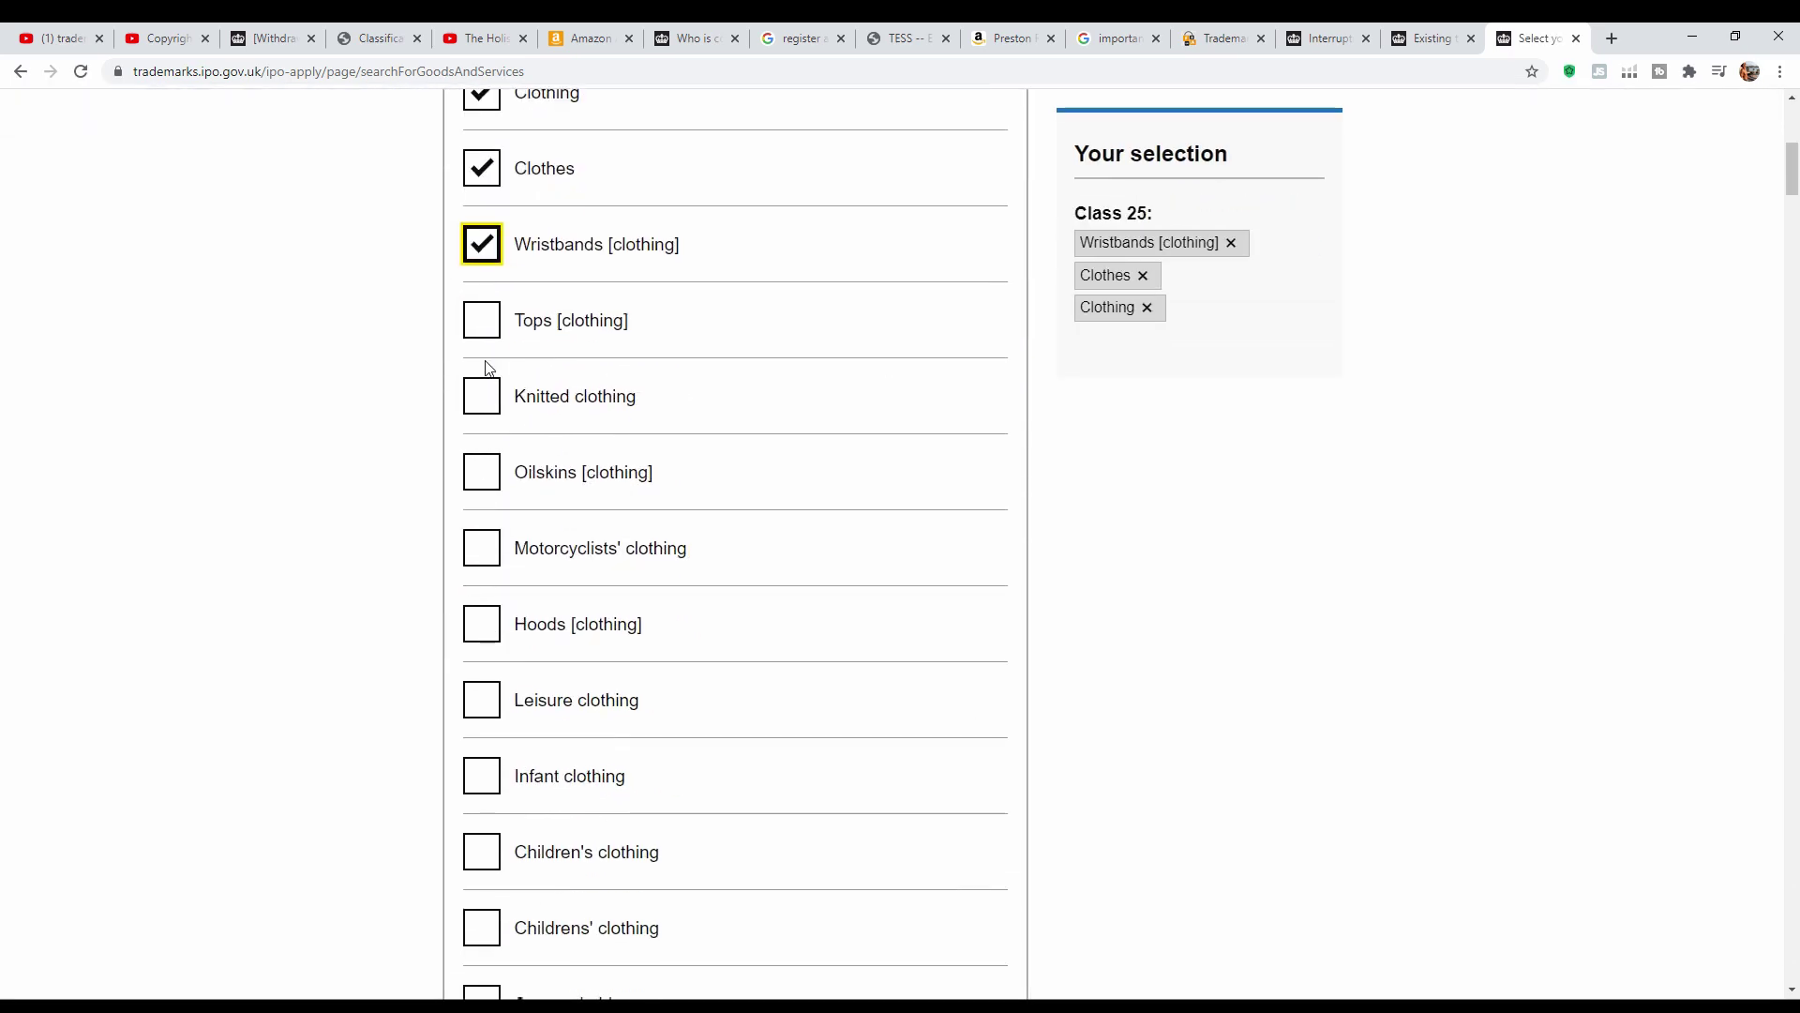
left_click(481, 323)
left_click(485, 413)
left_click(485, 477)
left_click(485, 553)
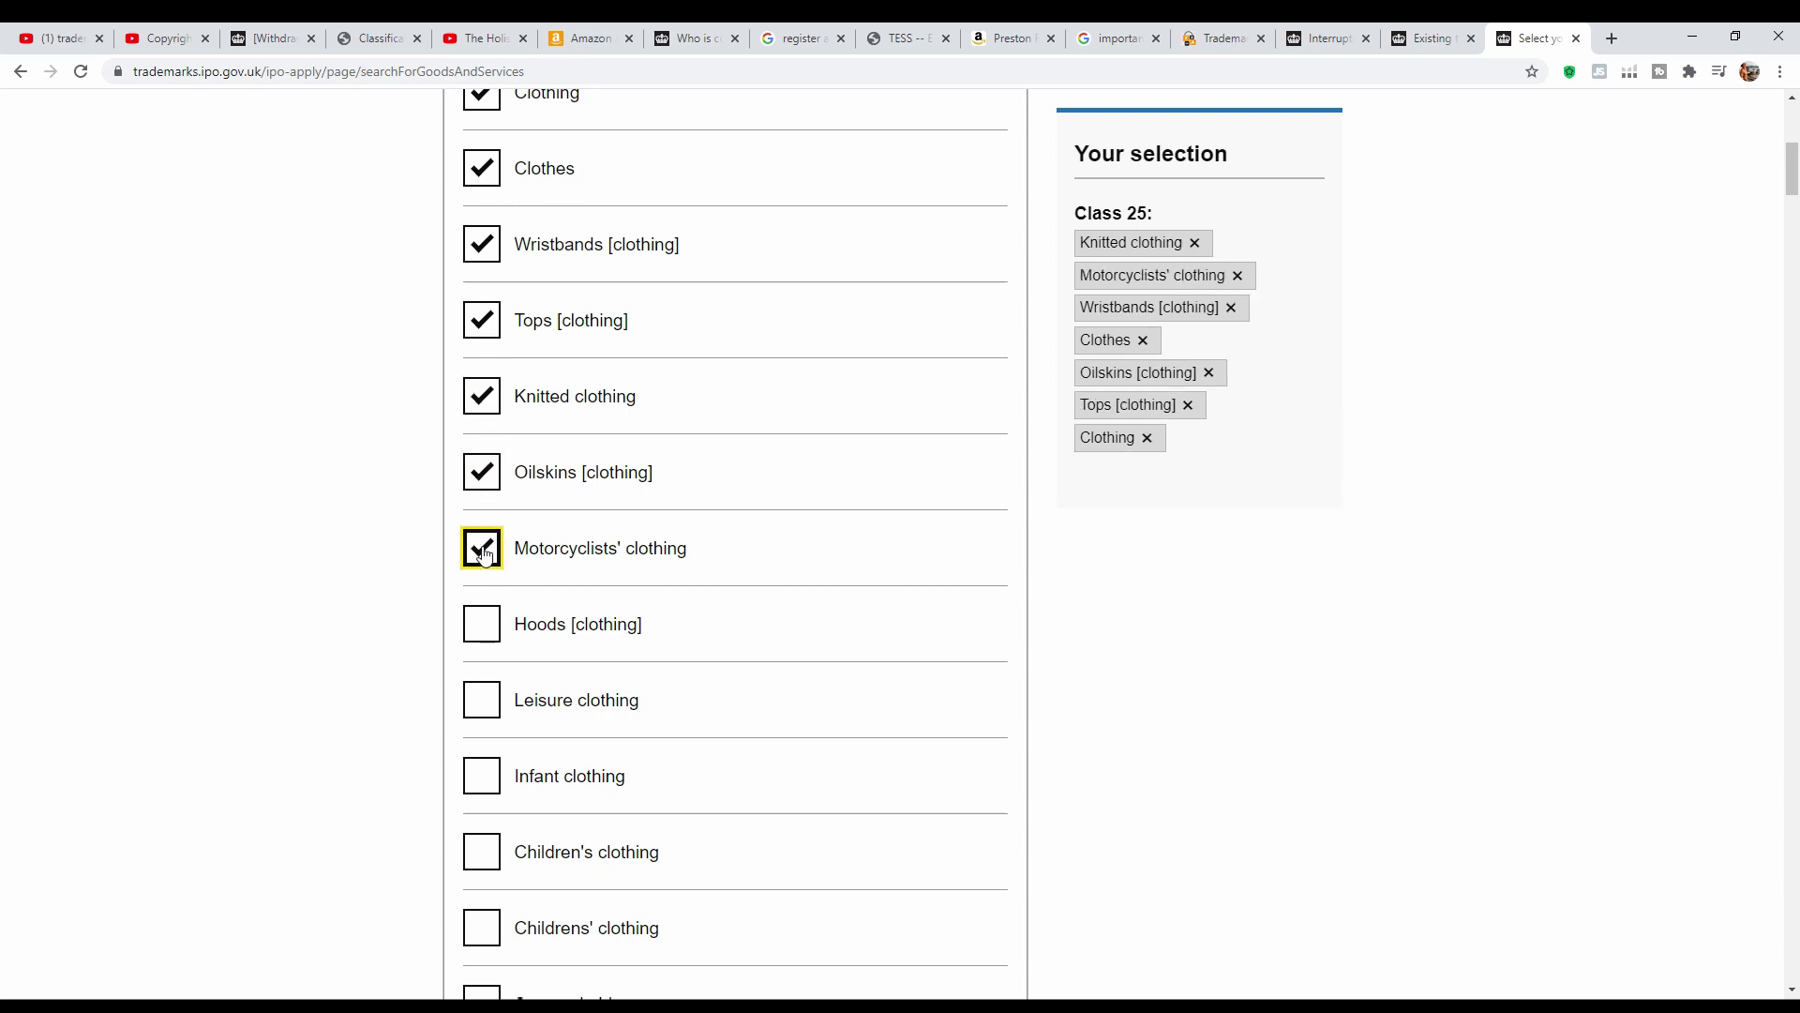
left_click(483, 623)
left_click(484, 700)
Add the Class 25 terms Infant, Children's, Childrens', Sports and Leather clothing, plus Gloves [clothing], to the selection.
scroll(553, 656, "down", 3)
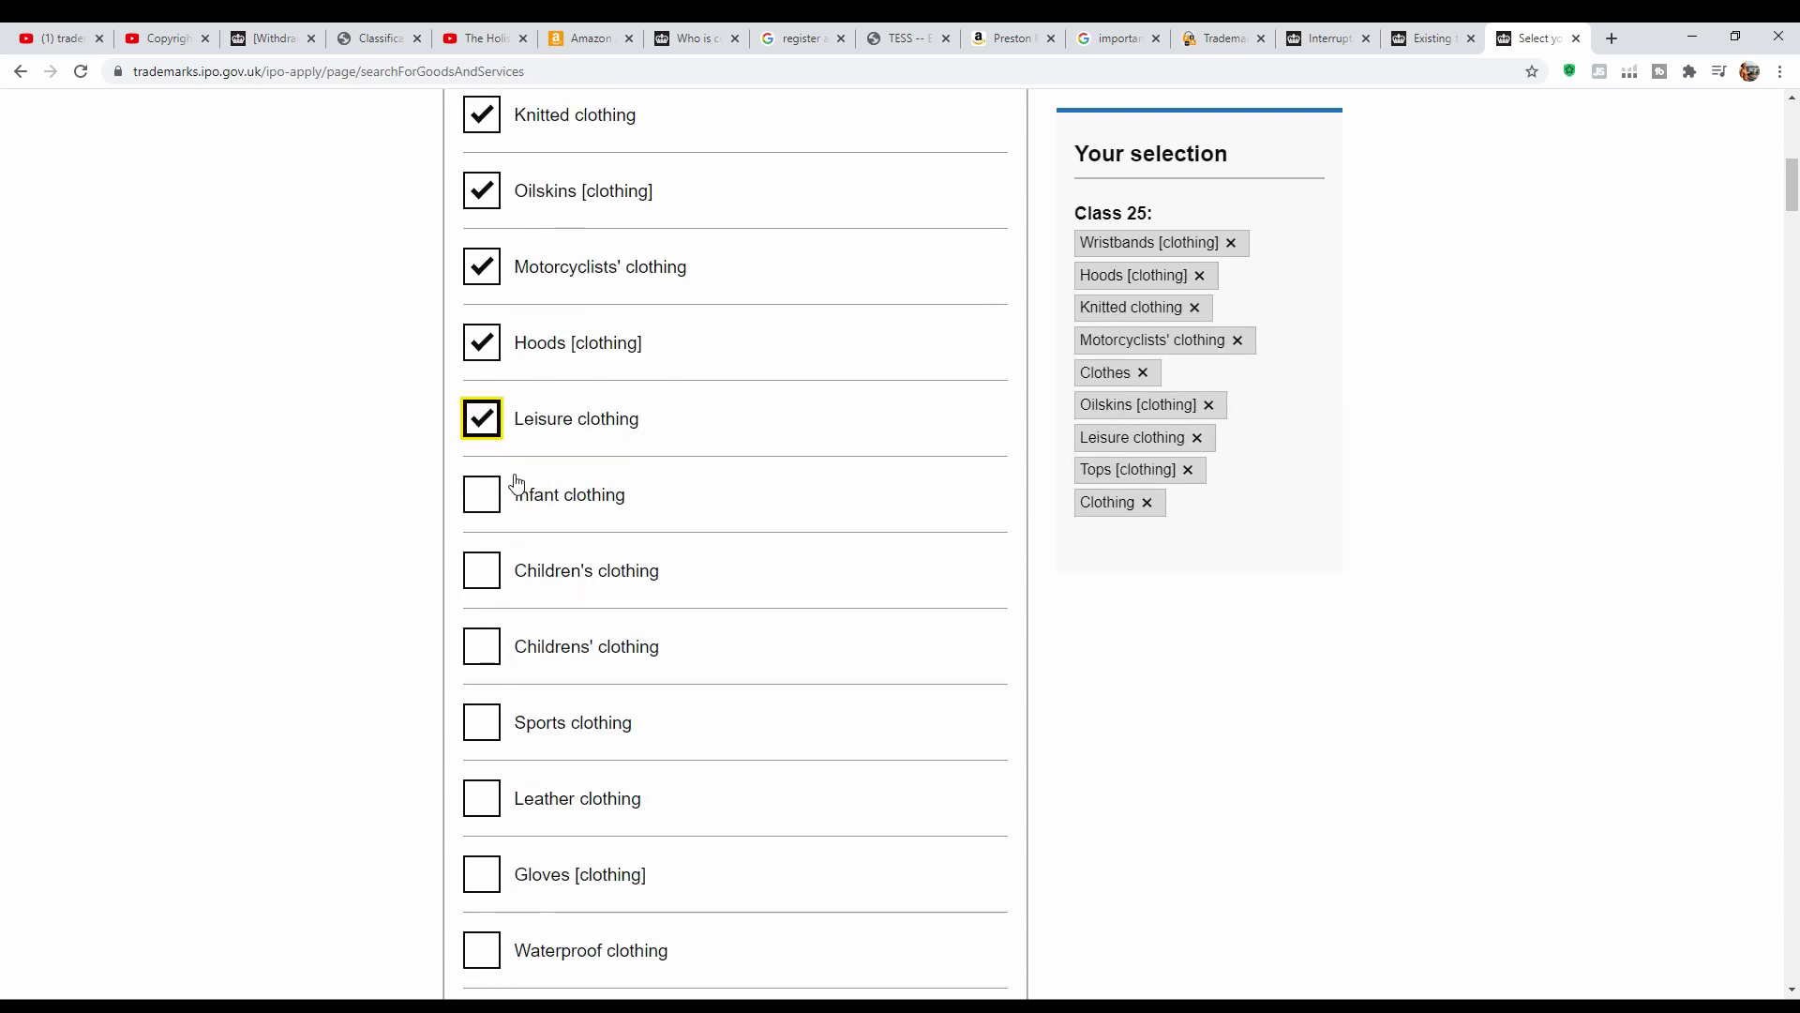
left_click(516, 484)
left_click(489, 574)
scroll(504, 573, "down", 2)
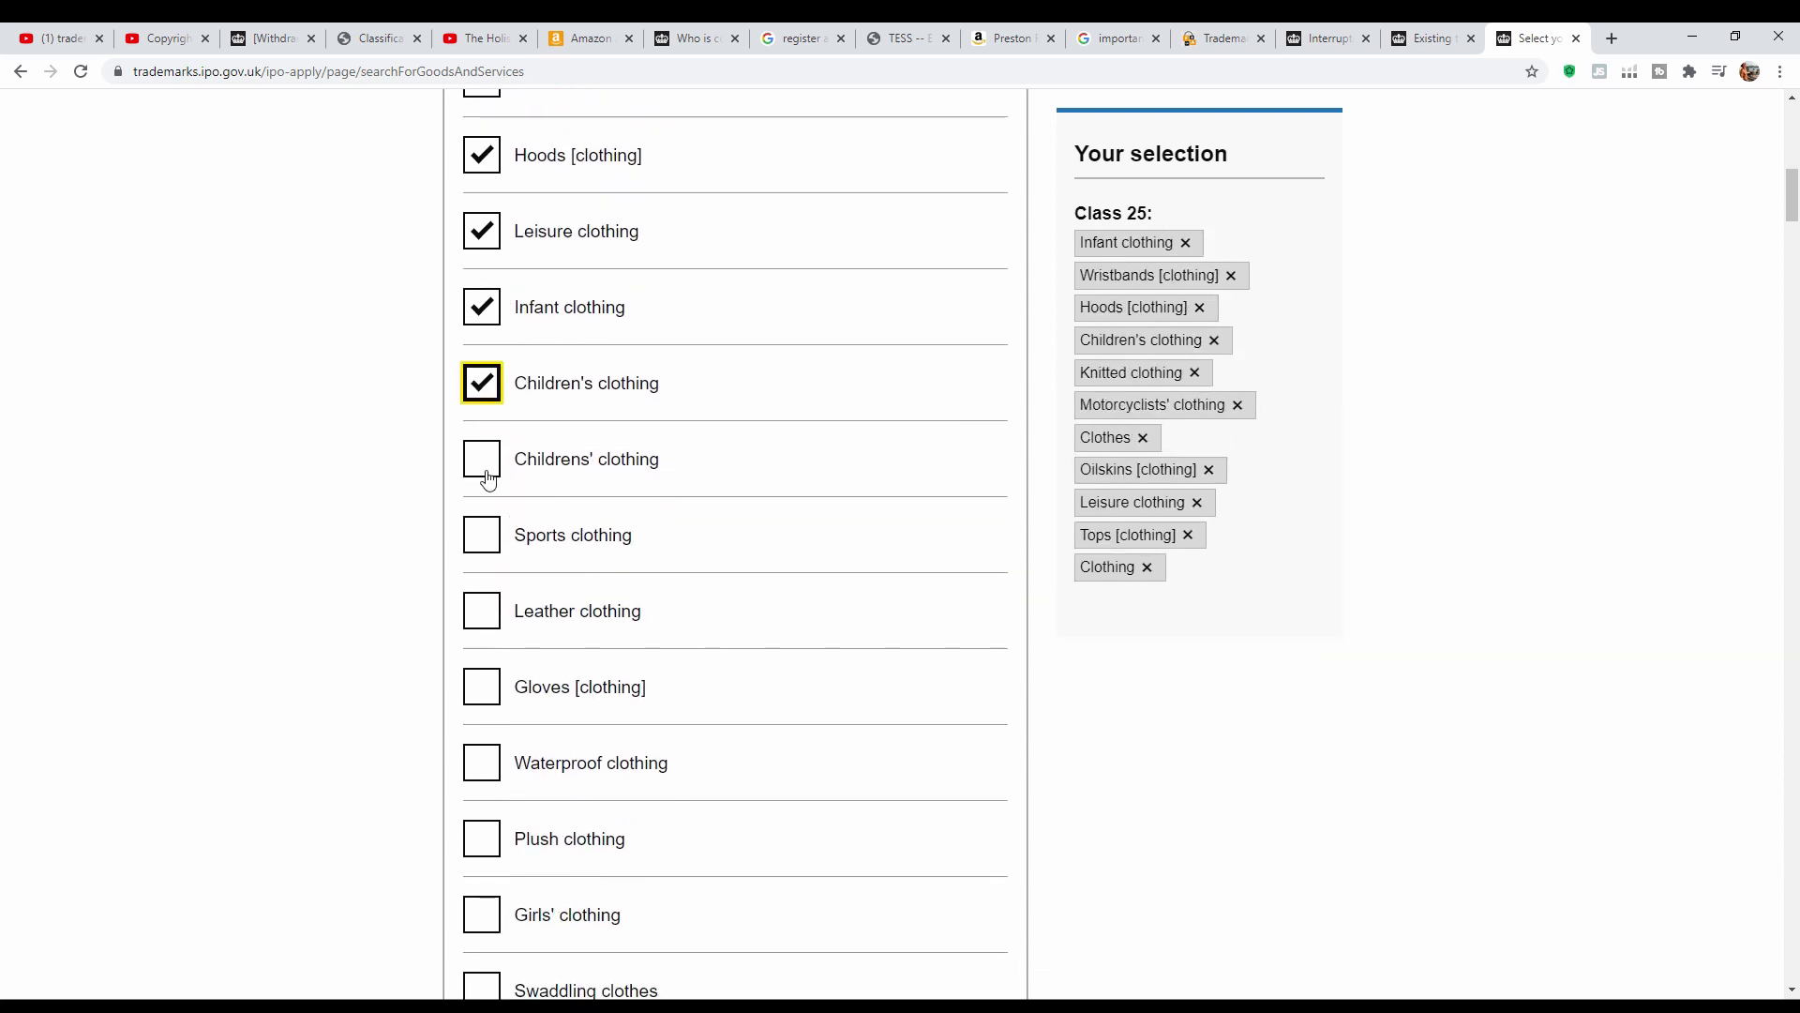
left_click(486, 474)
left_click(486, 551)
left_click(488, 628)
left_click(486, 699)
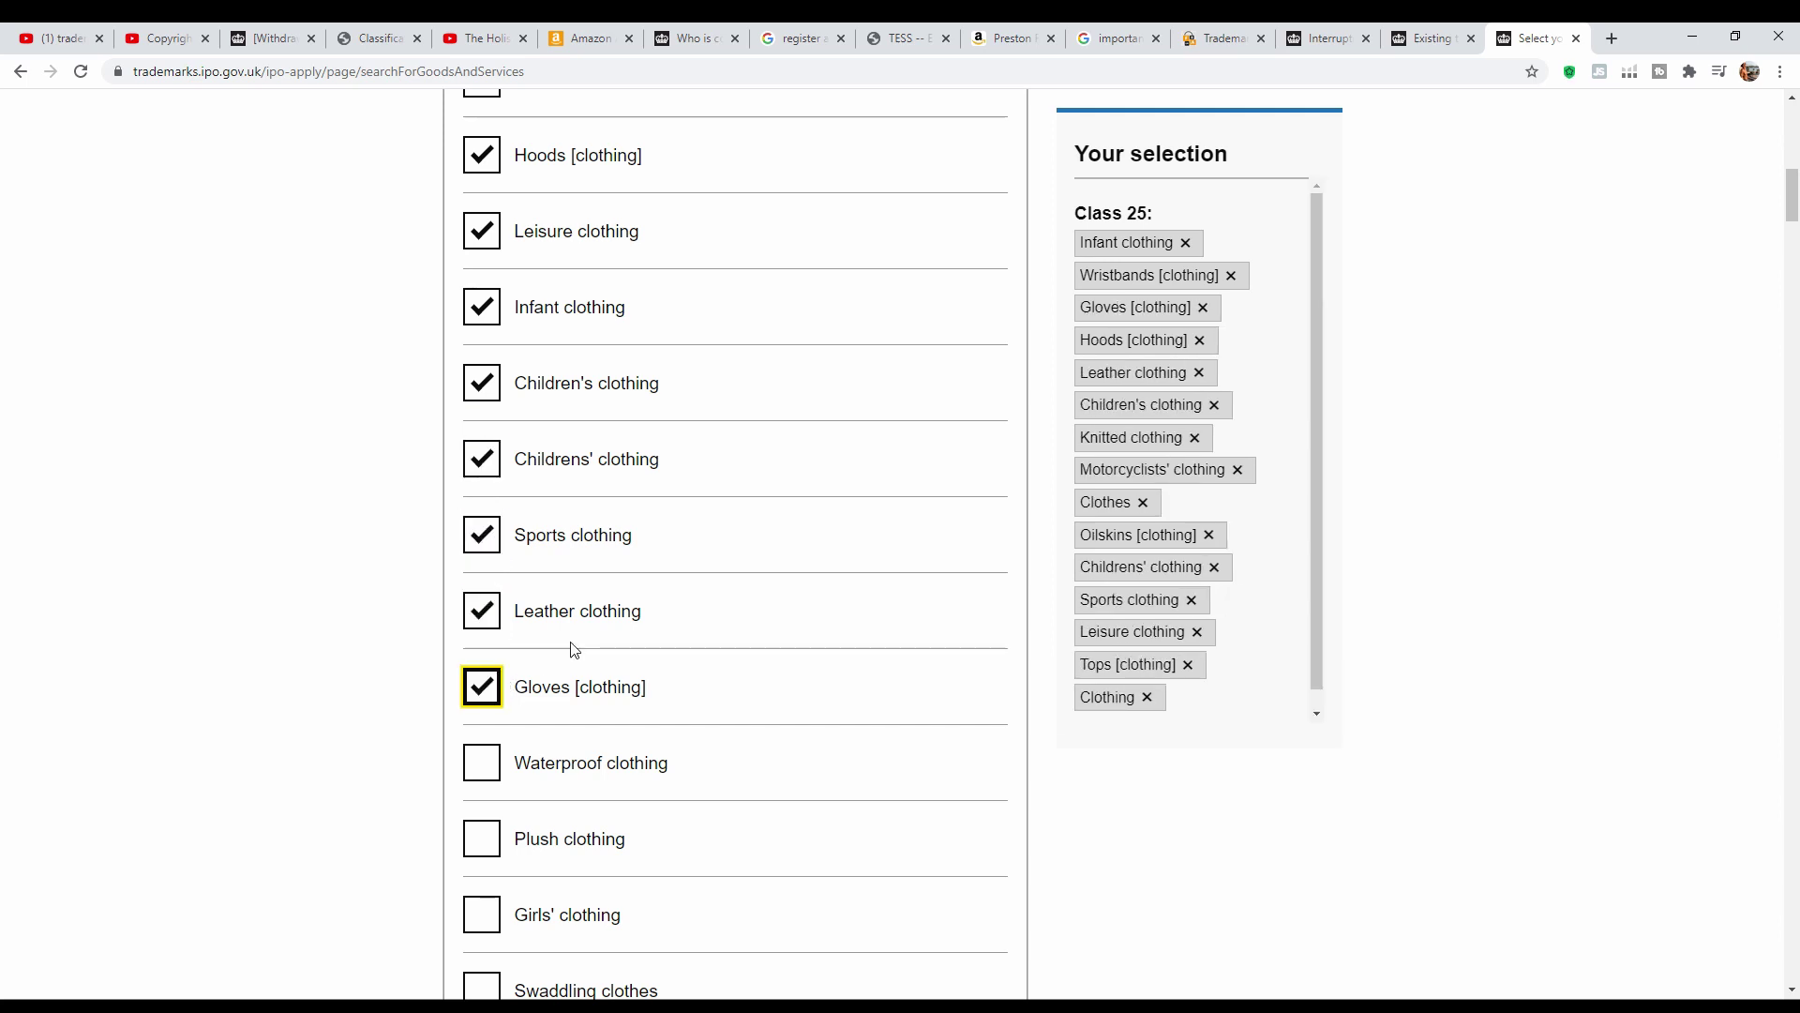
Add the Class 25 terms from Waterproof clothing through Cyclists' clothing, including Plush, Girls', Swaddling clothes, Knitwear and Cloth bibs.
scroll(574, 650, "down", 2)
left_click(484, 589)
left_click(488, 657)
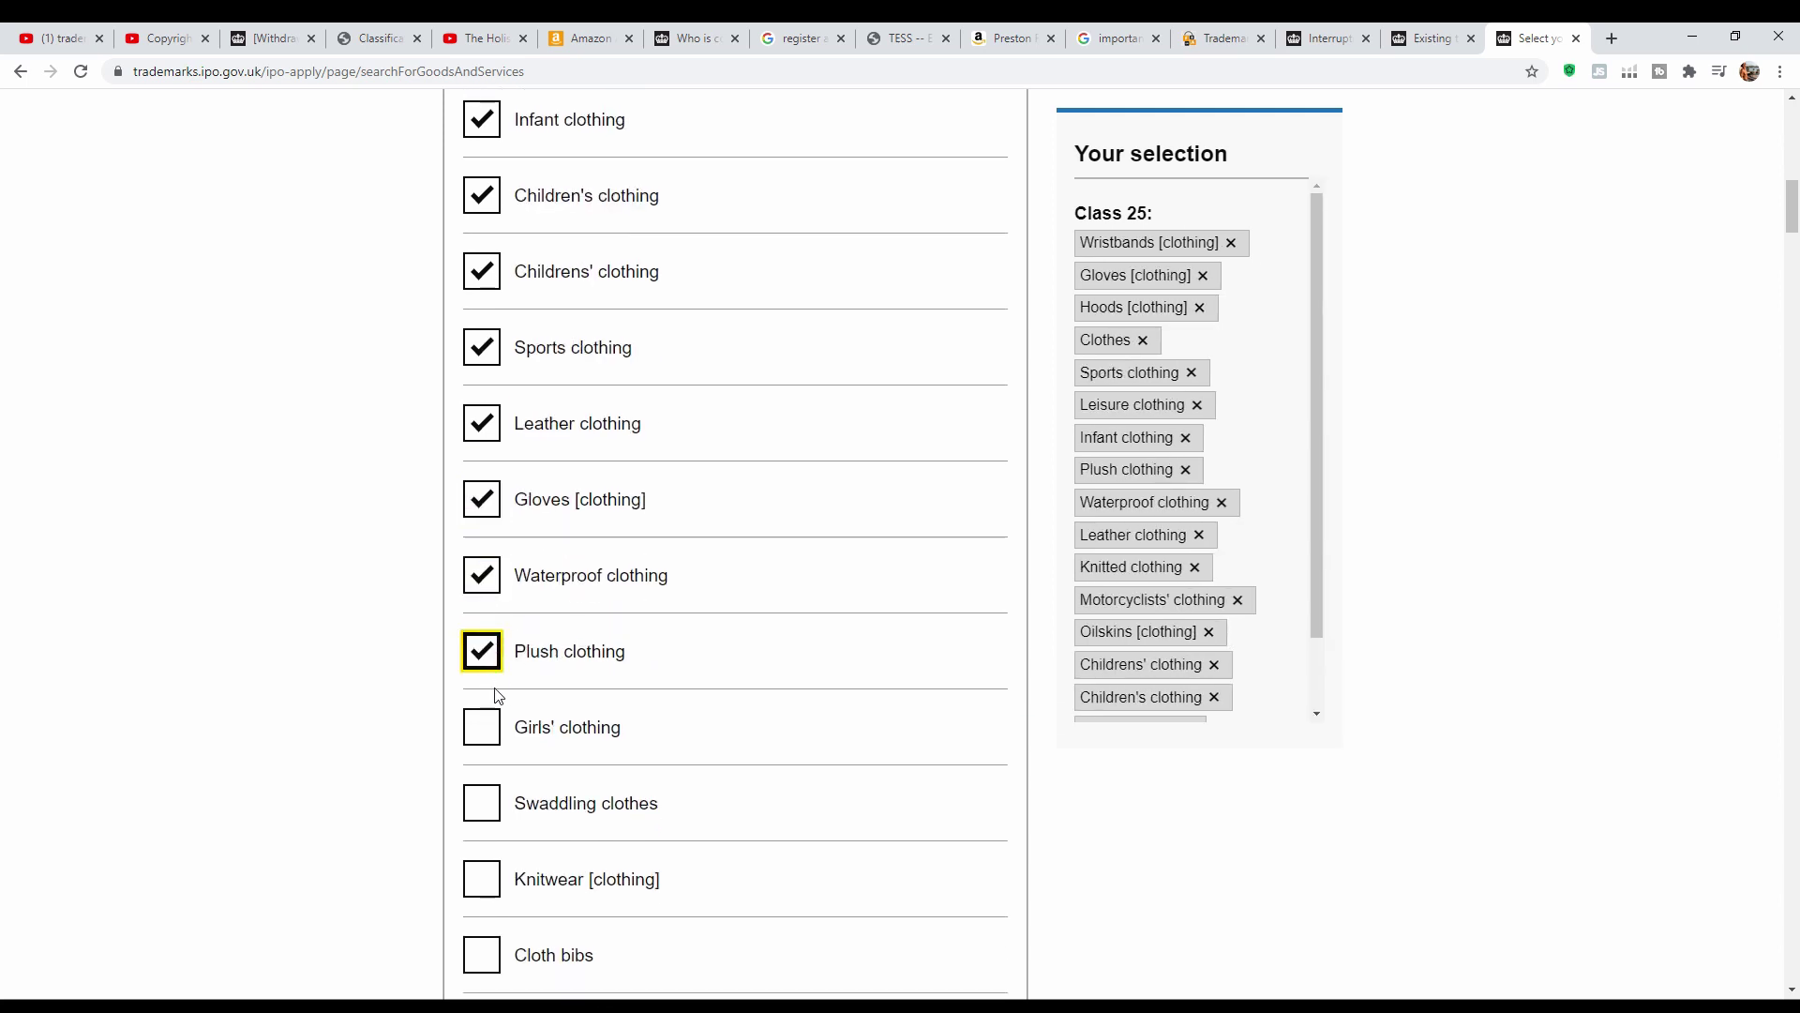
left_click(488, 732)
scroll(535, 631, "down", 2)
left_click(489, 614)
scroll(573, 650, "down", 2)
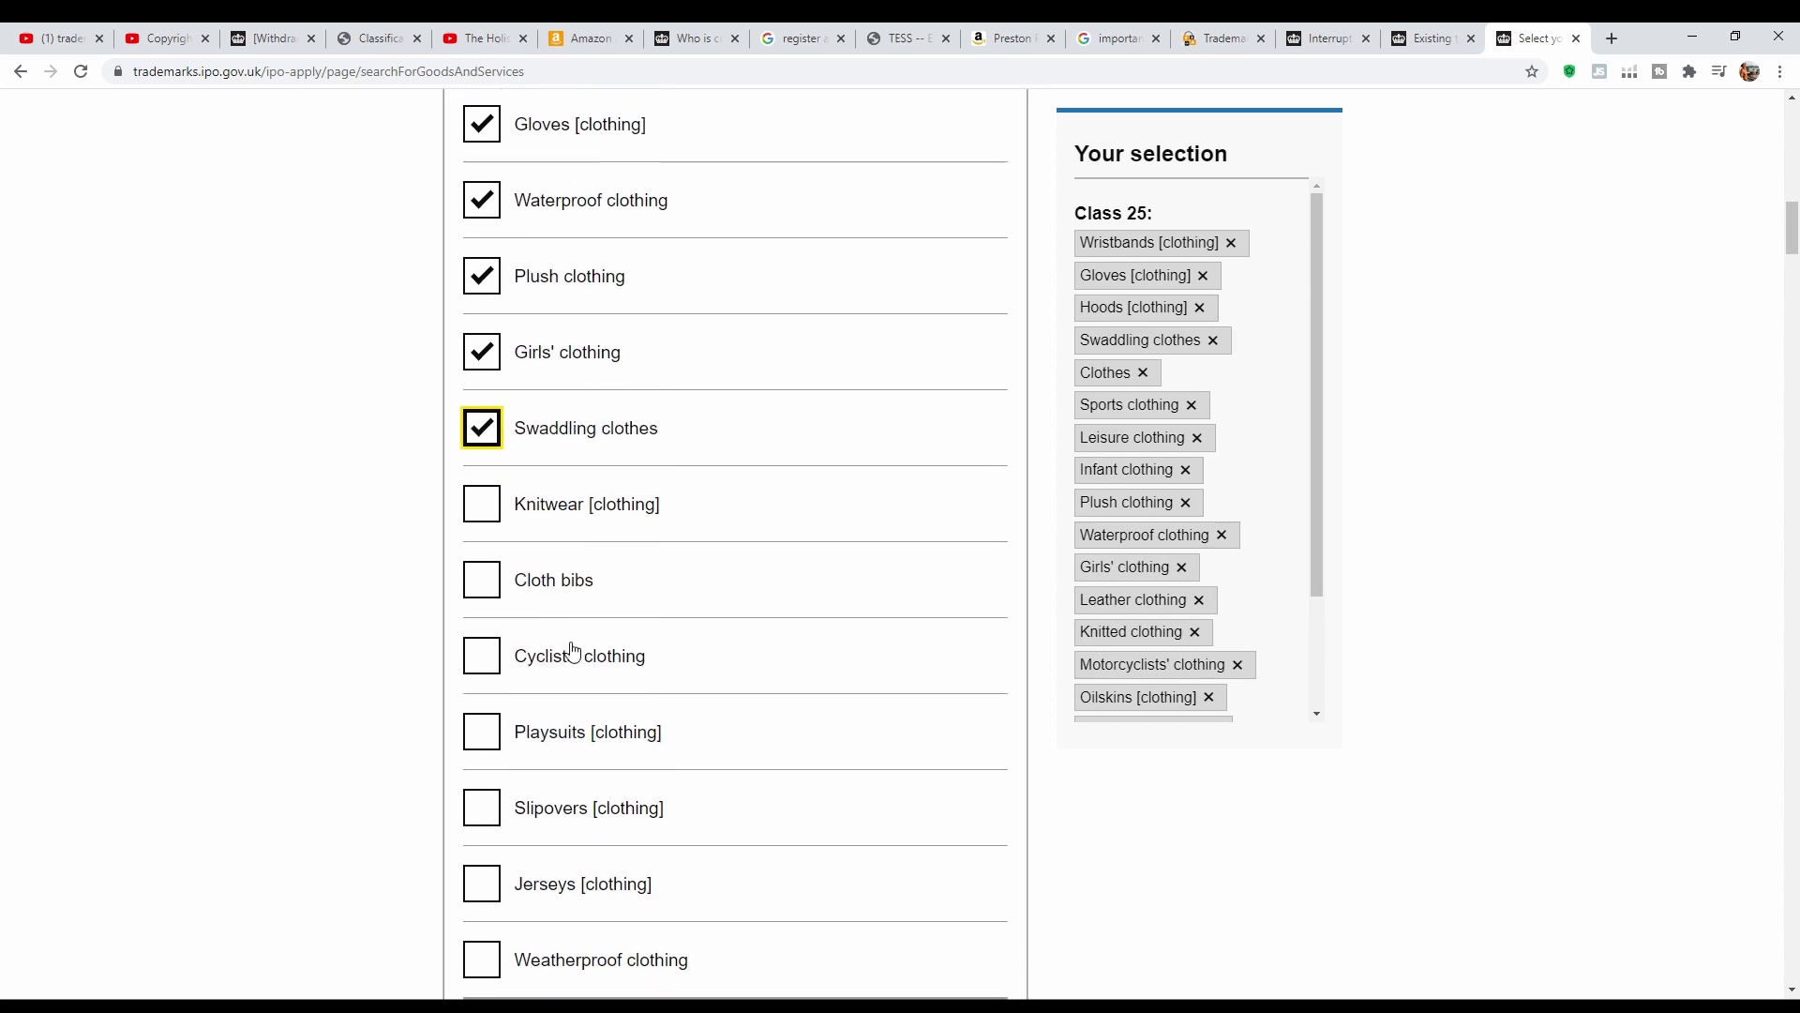
left_click(487, 504)
left_click(489, 579)
left_click(563, 654)
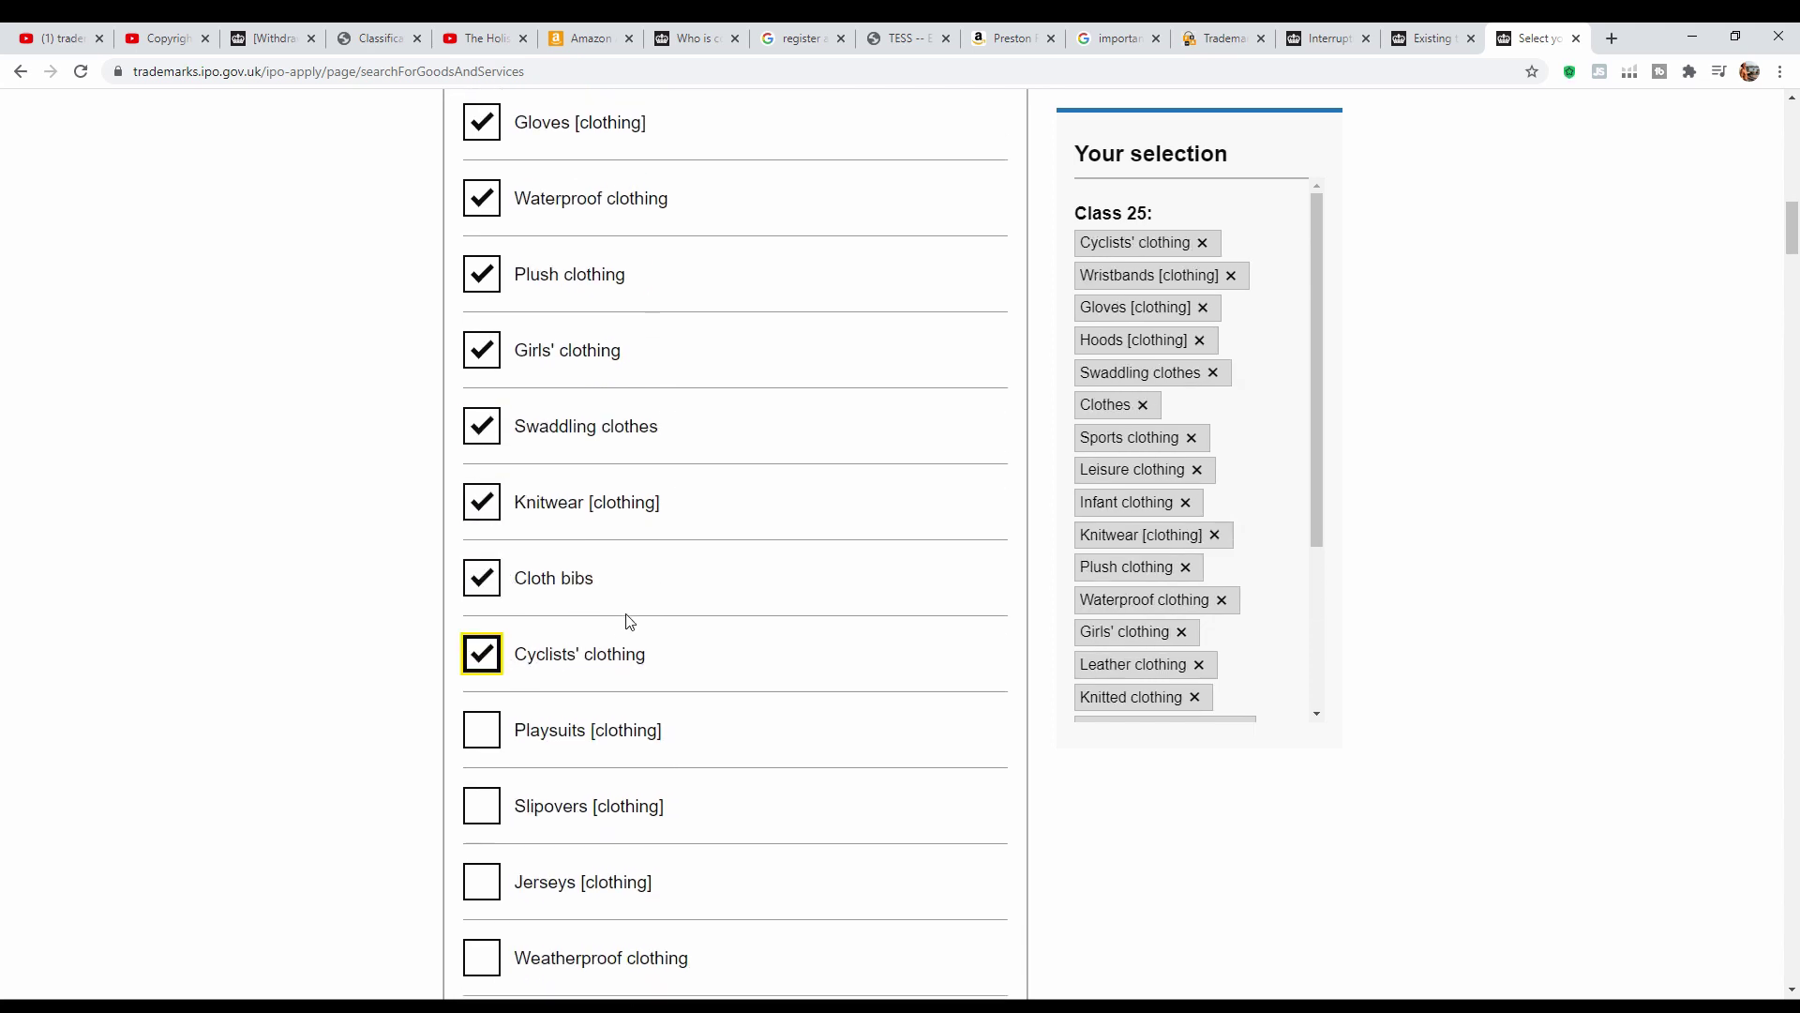
Add the Class 25 terms Playsuits, Slipovers, Jerseys, Weatherproof clothing, Casual clothing, Denims and Combinations to the selection.
scroll(628, 622, "down", 4)
left_click(484, 359)
left_click(484, 432)
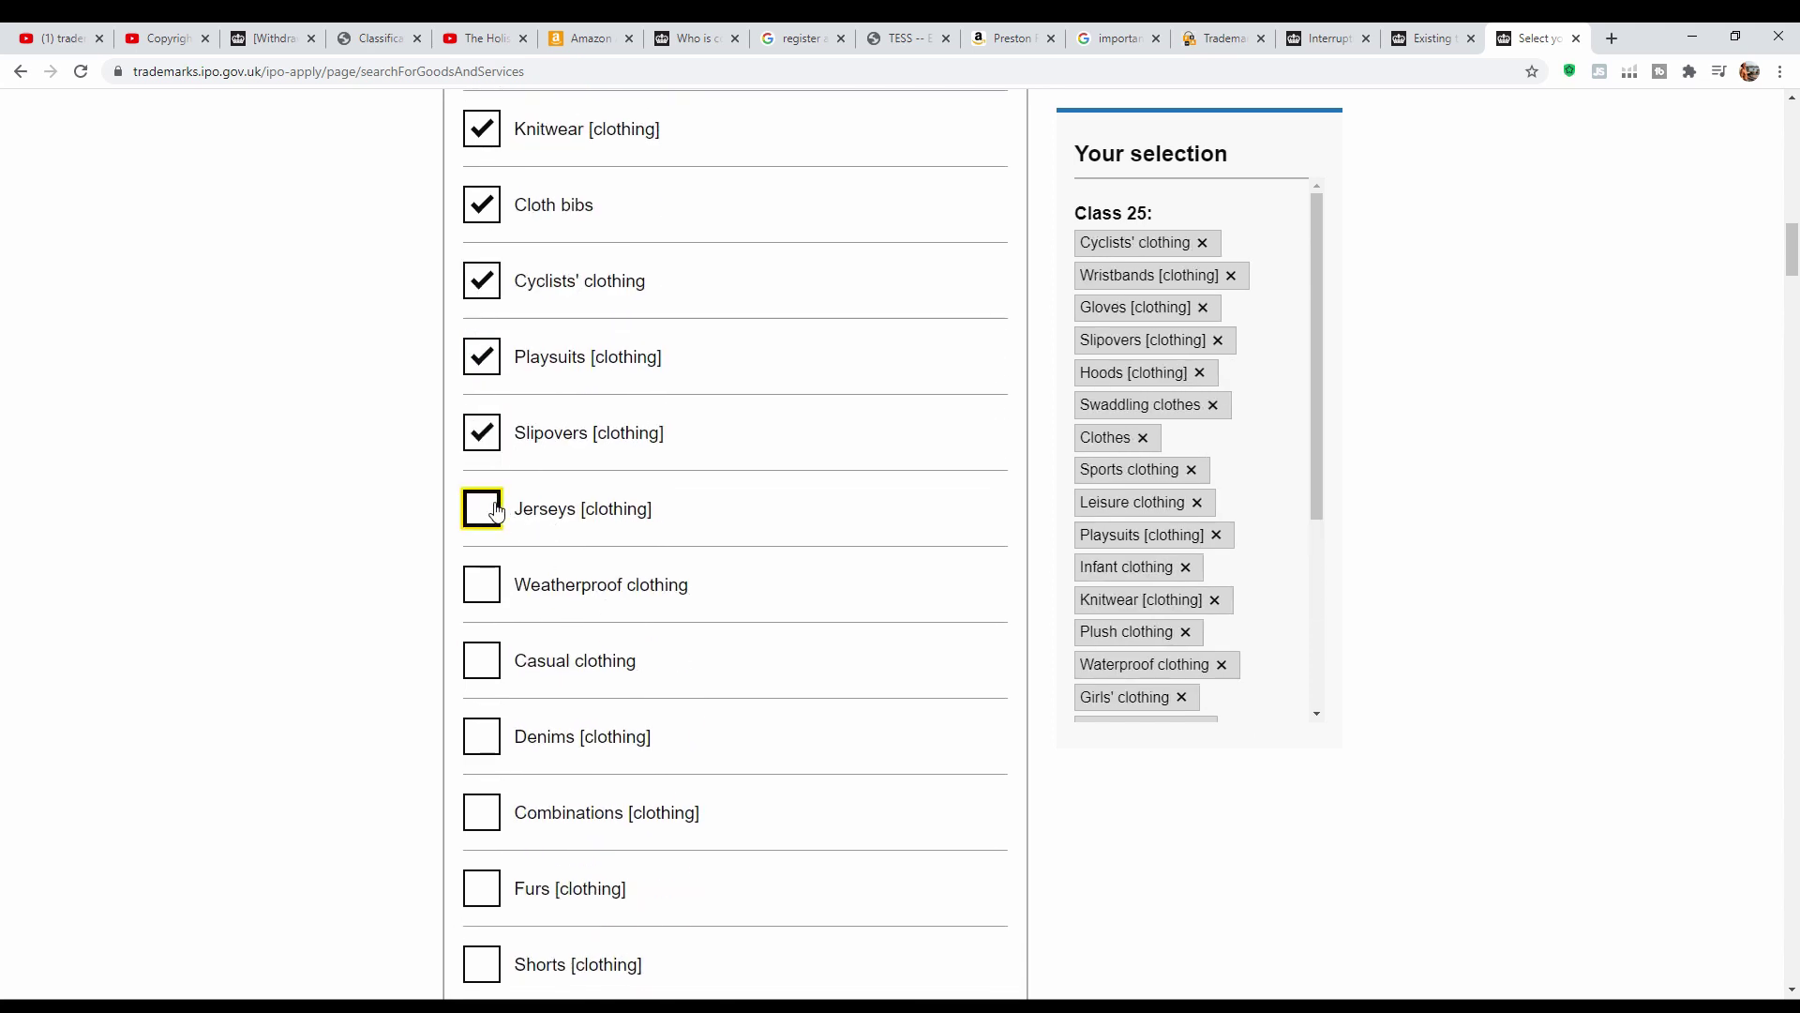
left_click(484, 509)
scroll(497, 511, "down", 3)
left_click(486, 308)
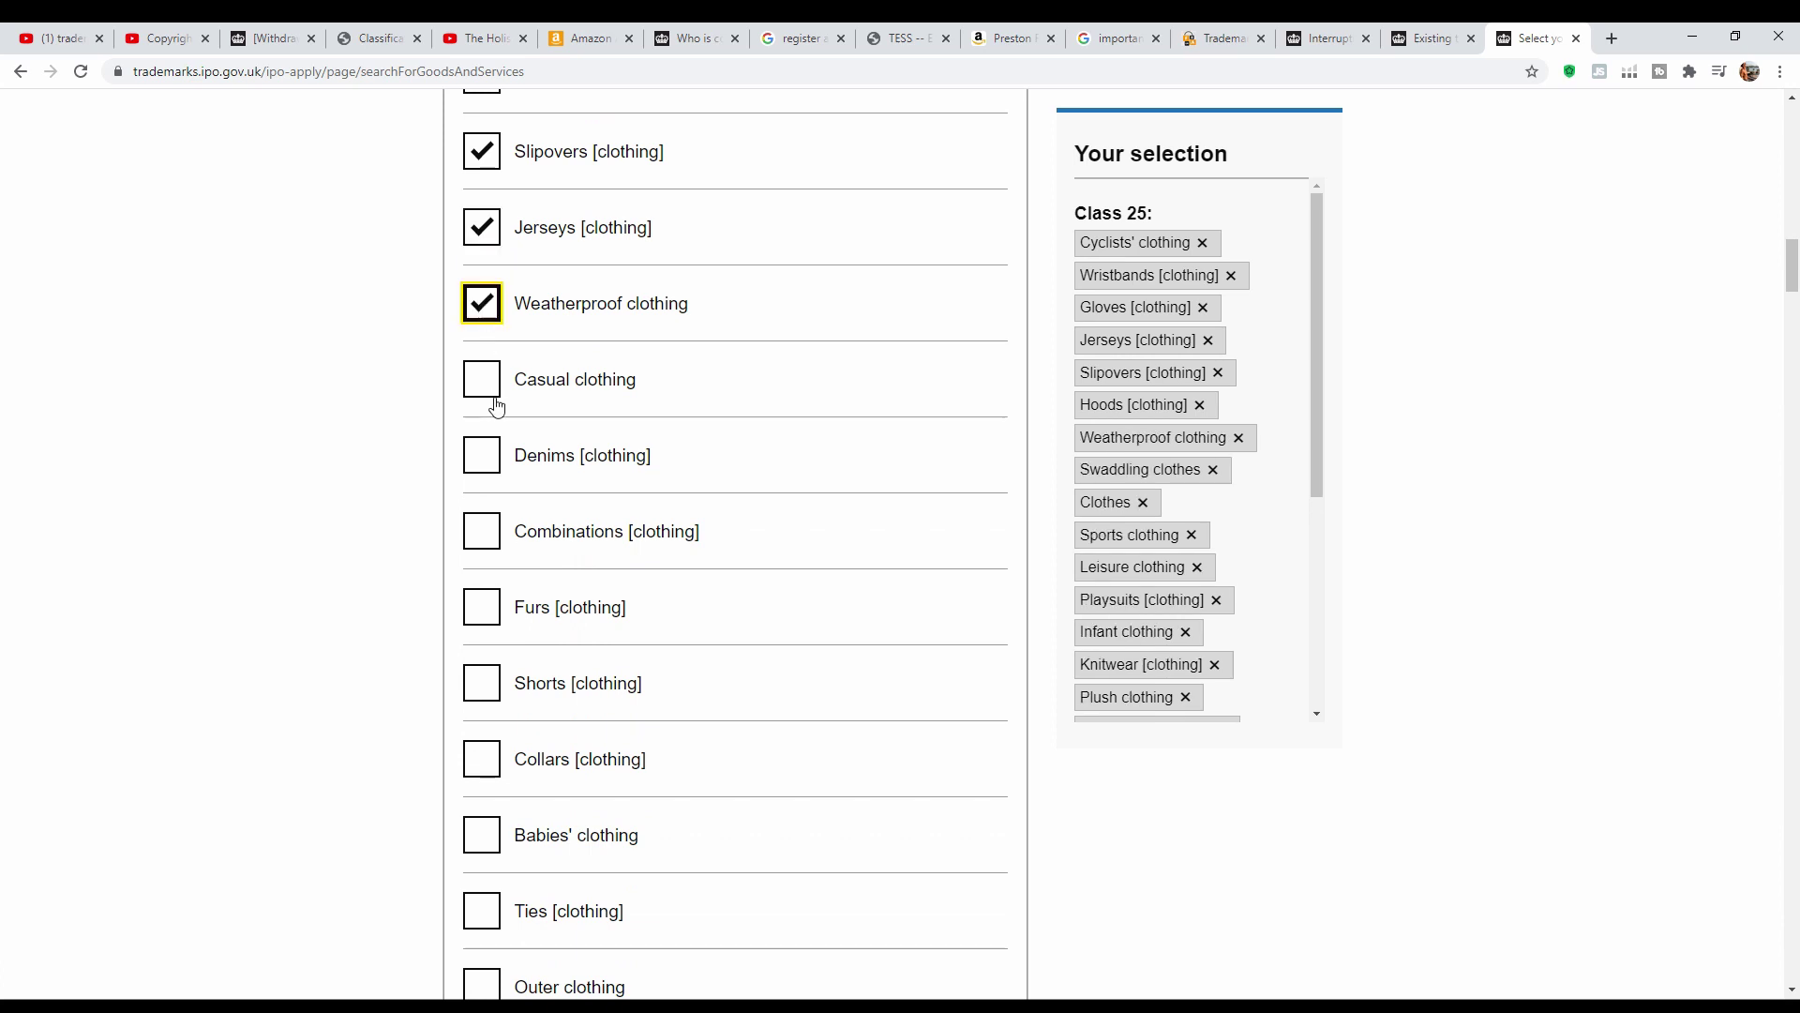
left_click(489, 389)
left_click(487, 457)
left_click(484, 530)
Add the Class 25 terms Furs, Shorts, Collars, Babies' clothing, Ties, Outer clothing and Cashmere clothing to the selection.
scroll(518, 422, "down", 4)
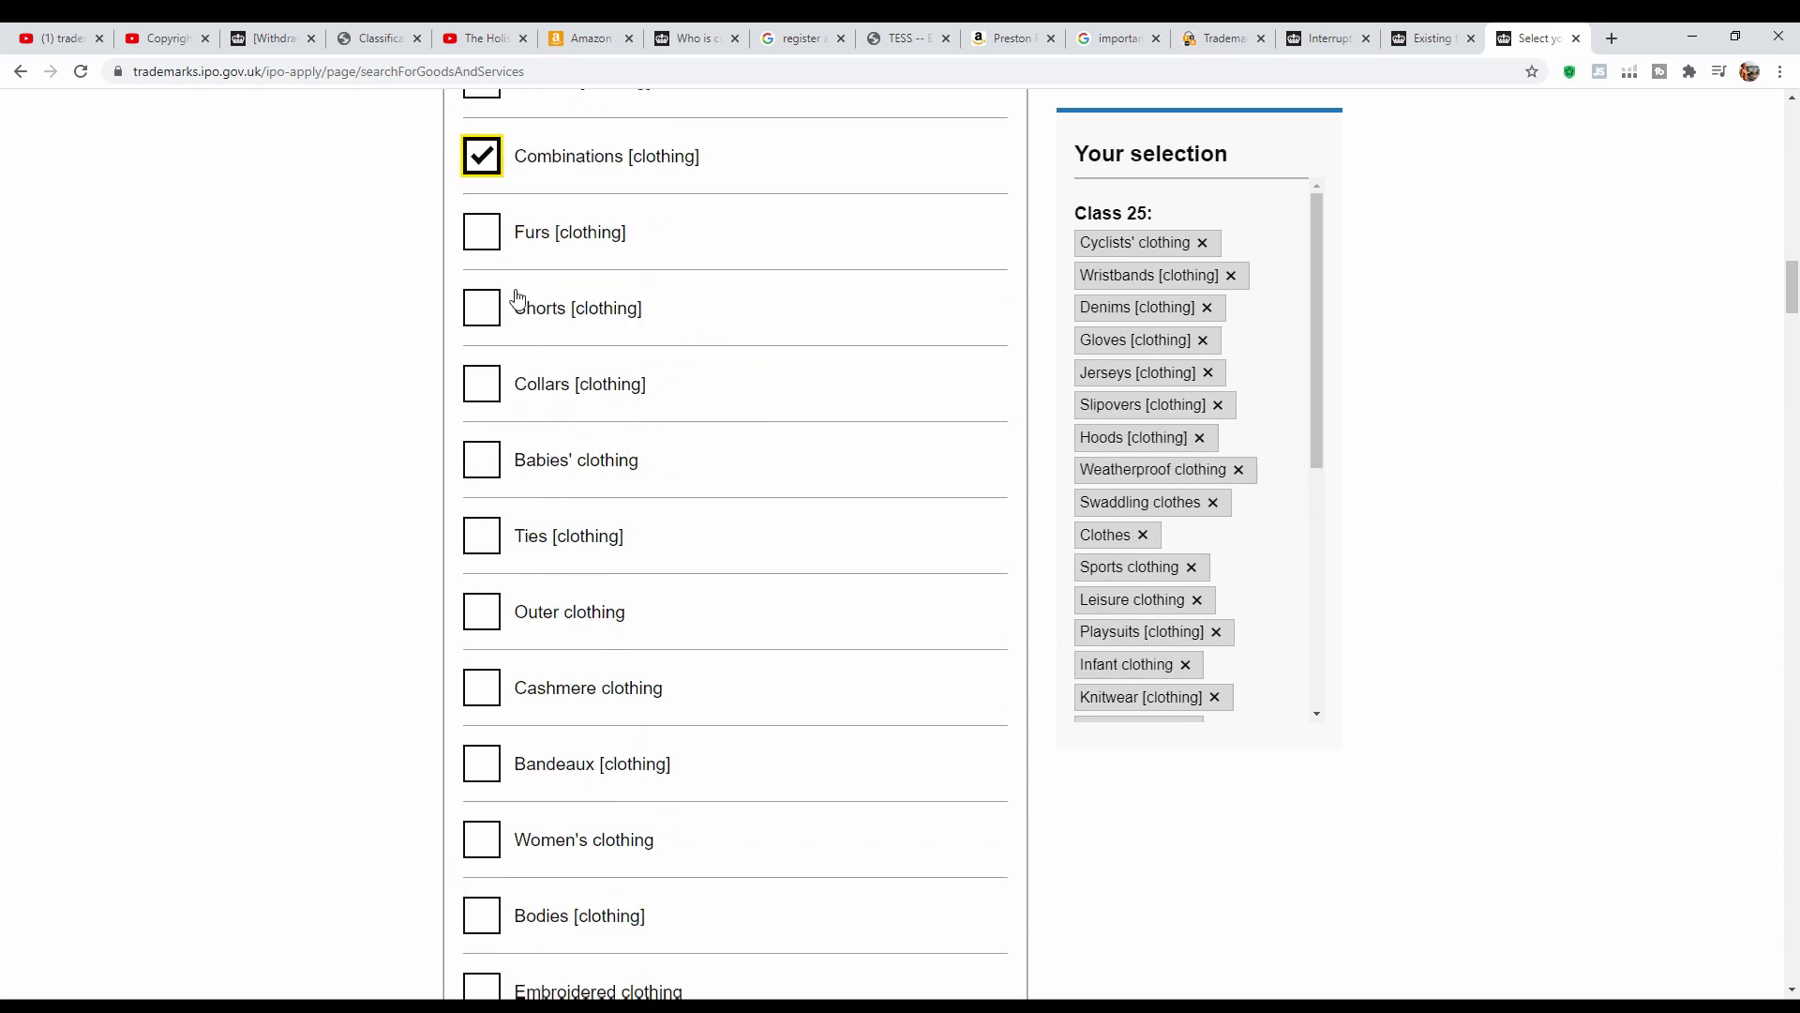
left_click(495, 242)
left_click(487, 319)
left_click(487, 395)
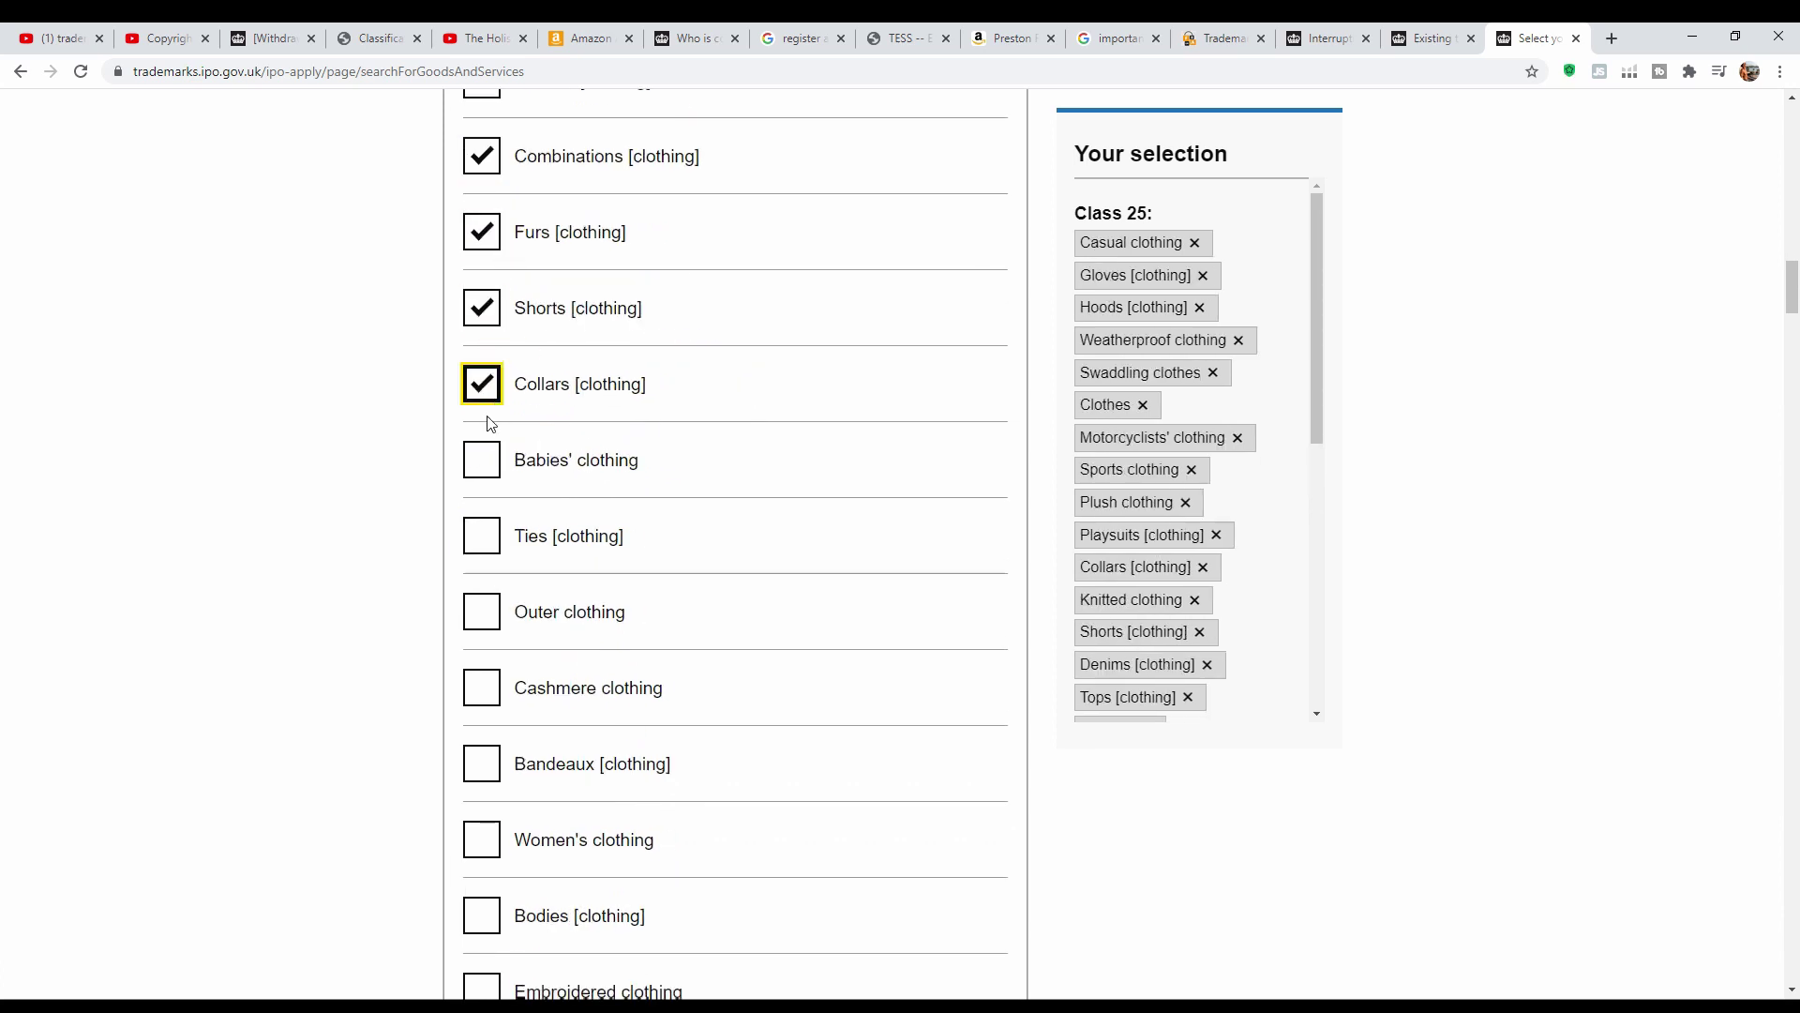
left_click(488, 465)
left_click(487, 533)
scroll(543, 489, "down", 4)
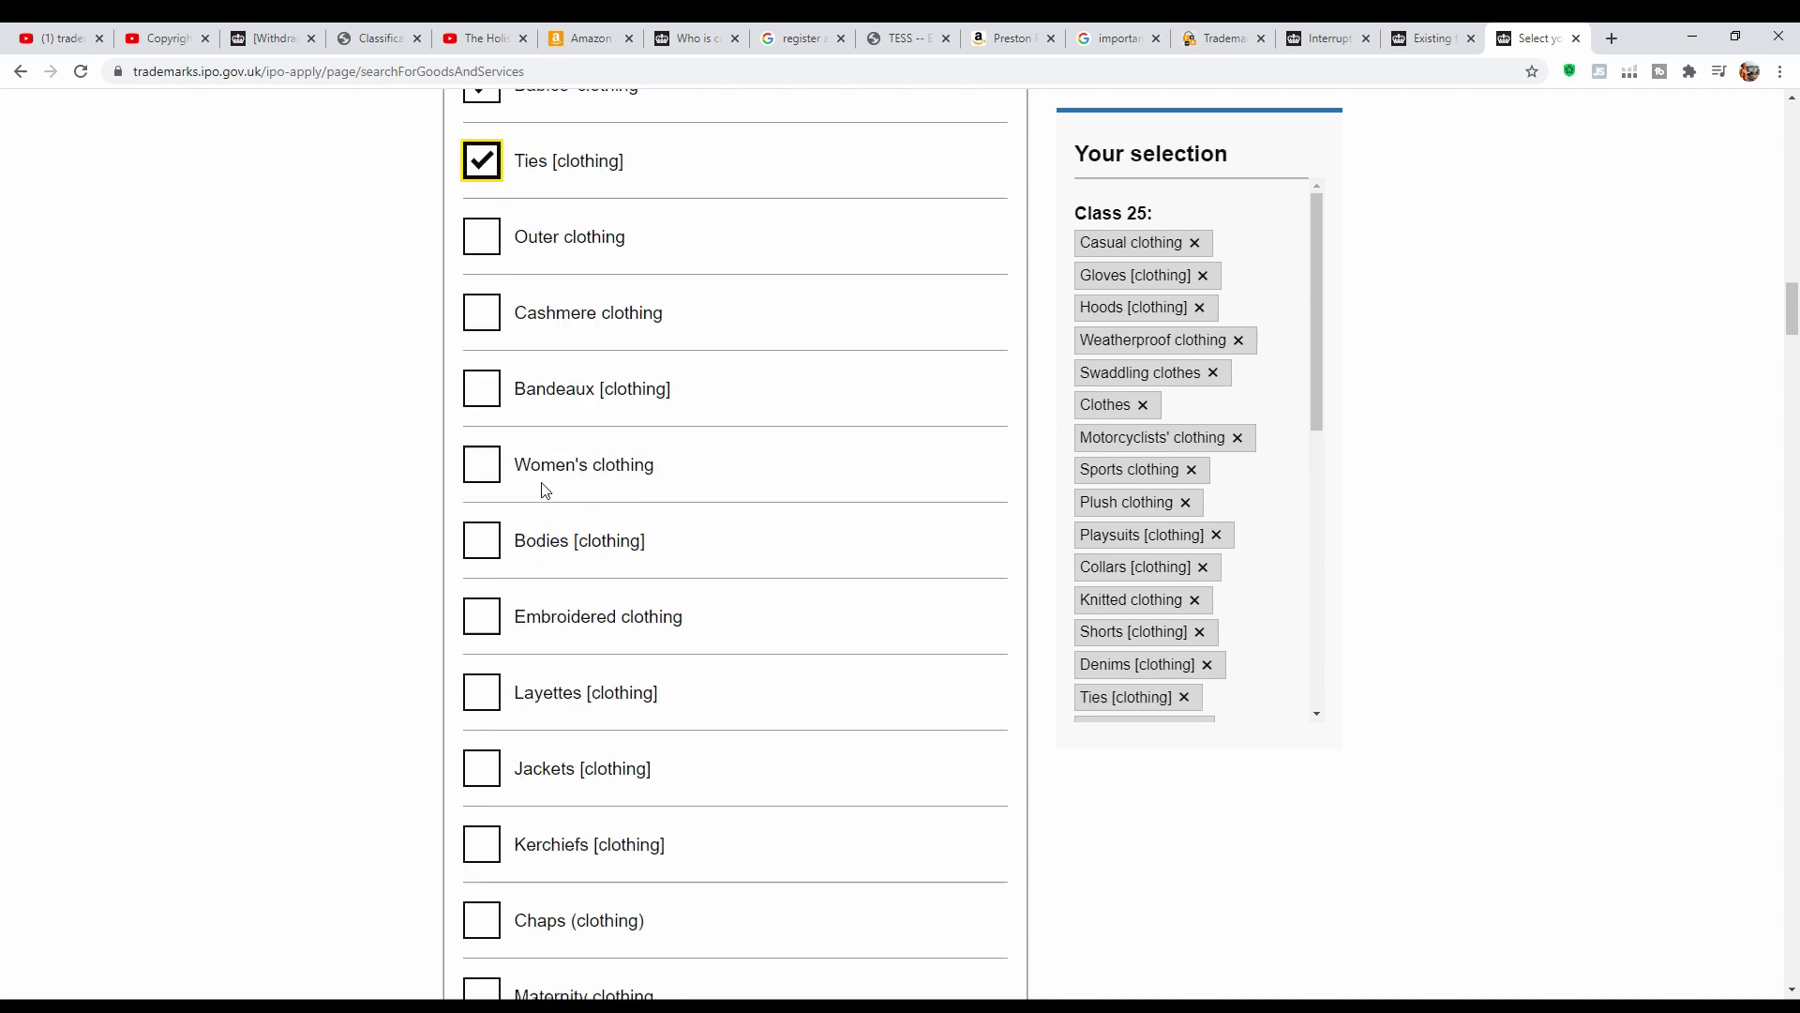
left_click(494, 225)
left_click(486, 312)
Add the Class 25 terms Bandeaux, Women's clothing, Bodies, Embroidered clothing and Layettes to the selection.
scroll(599, 374, "down", 2)
left_click(489, 205)
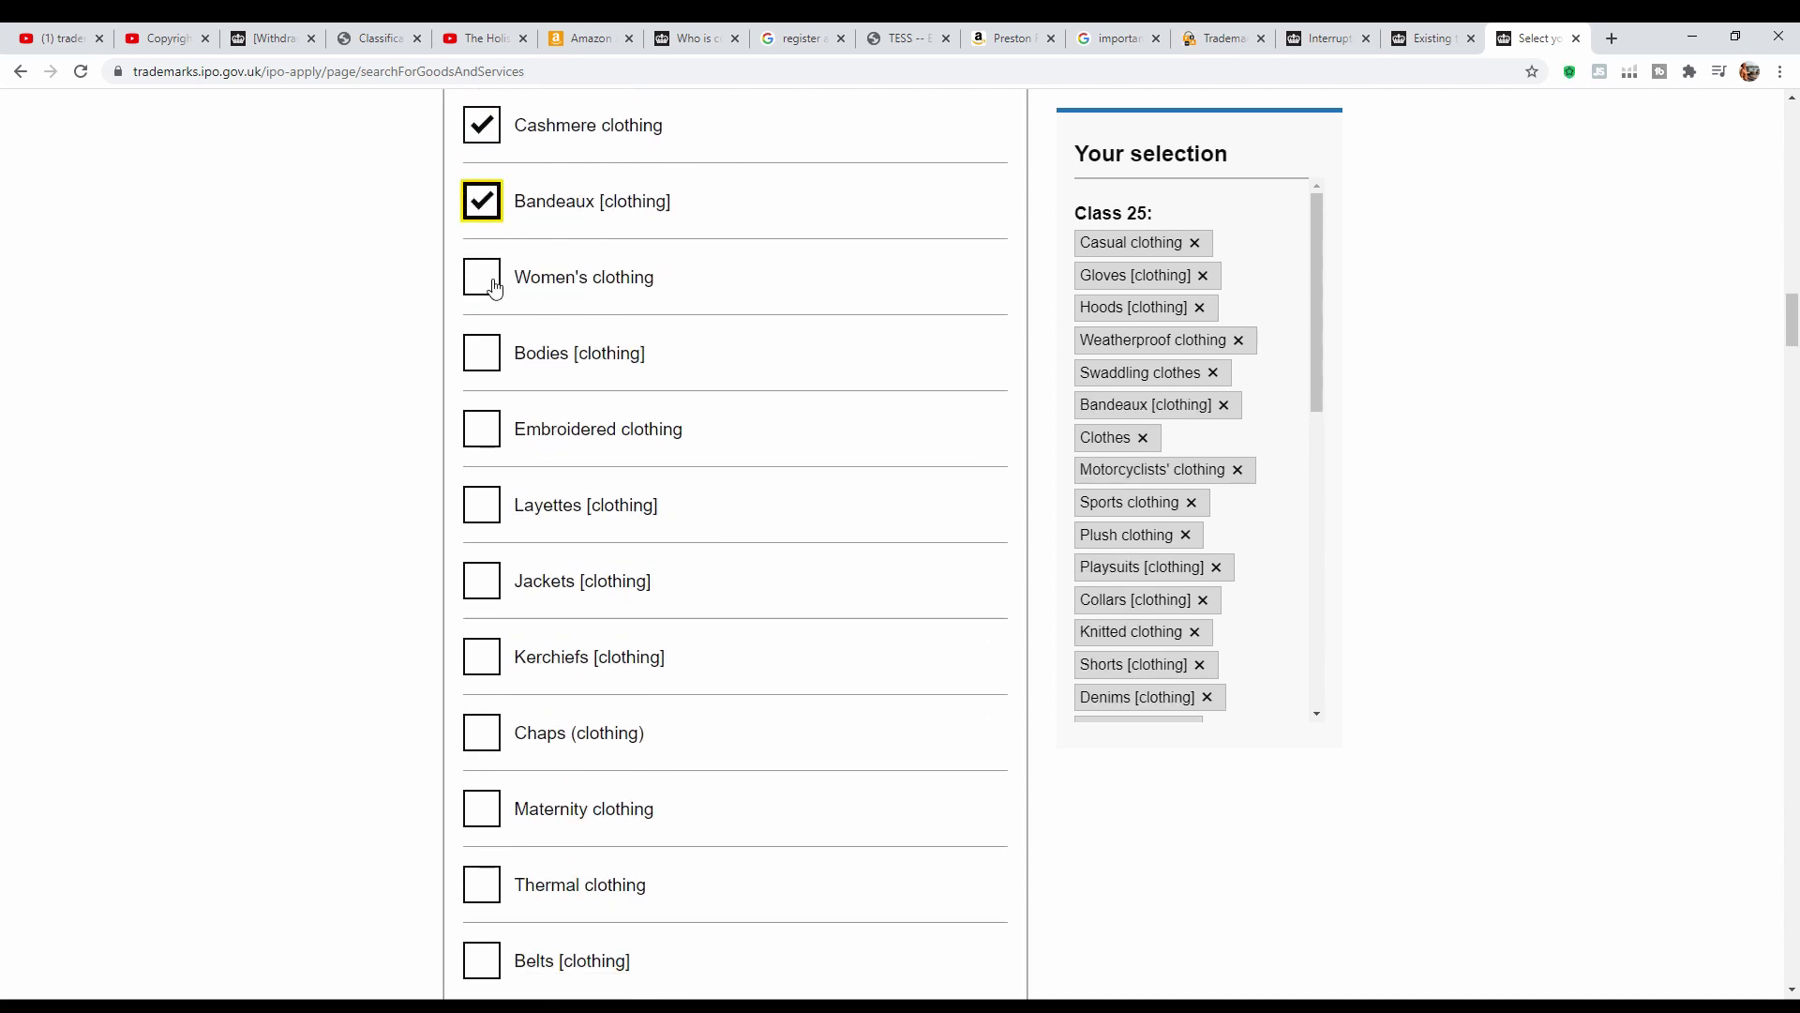
left_click(495, 287)
left_click(488, 373)
left_click(483, 430)
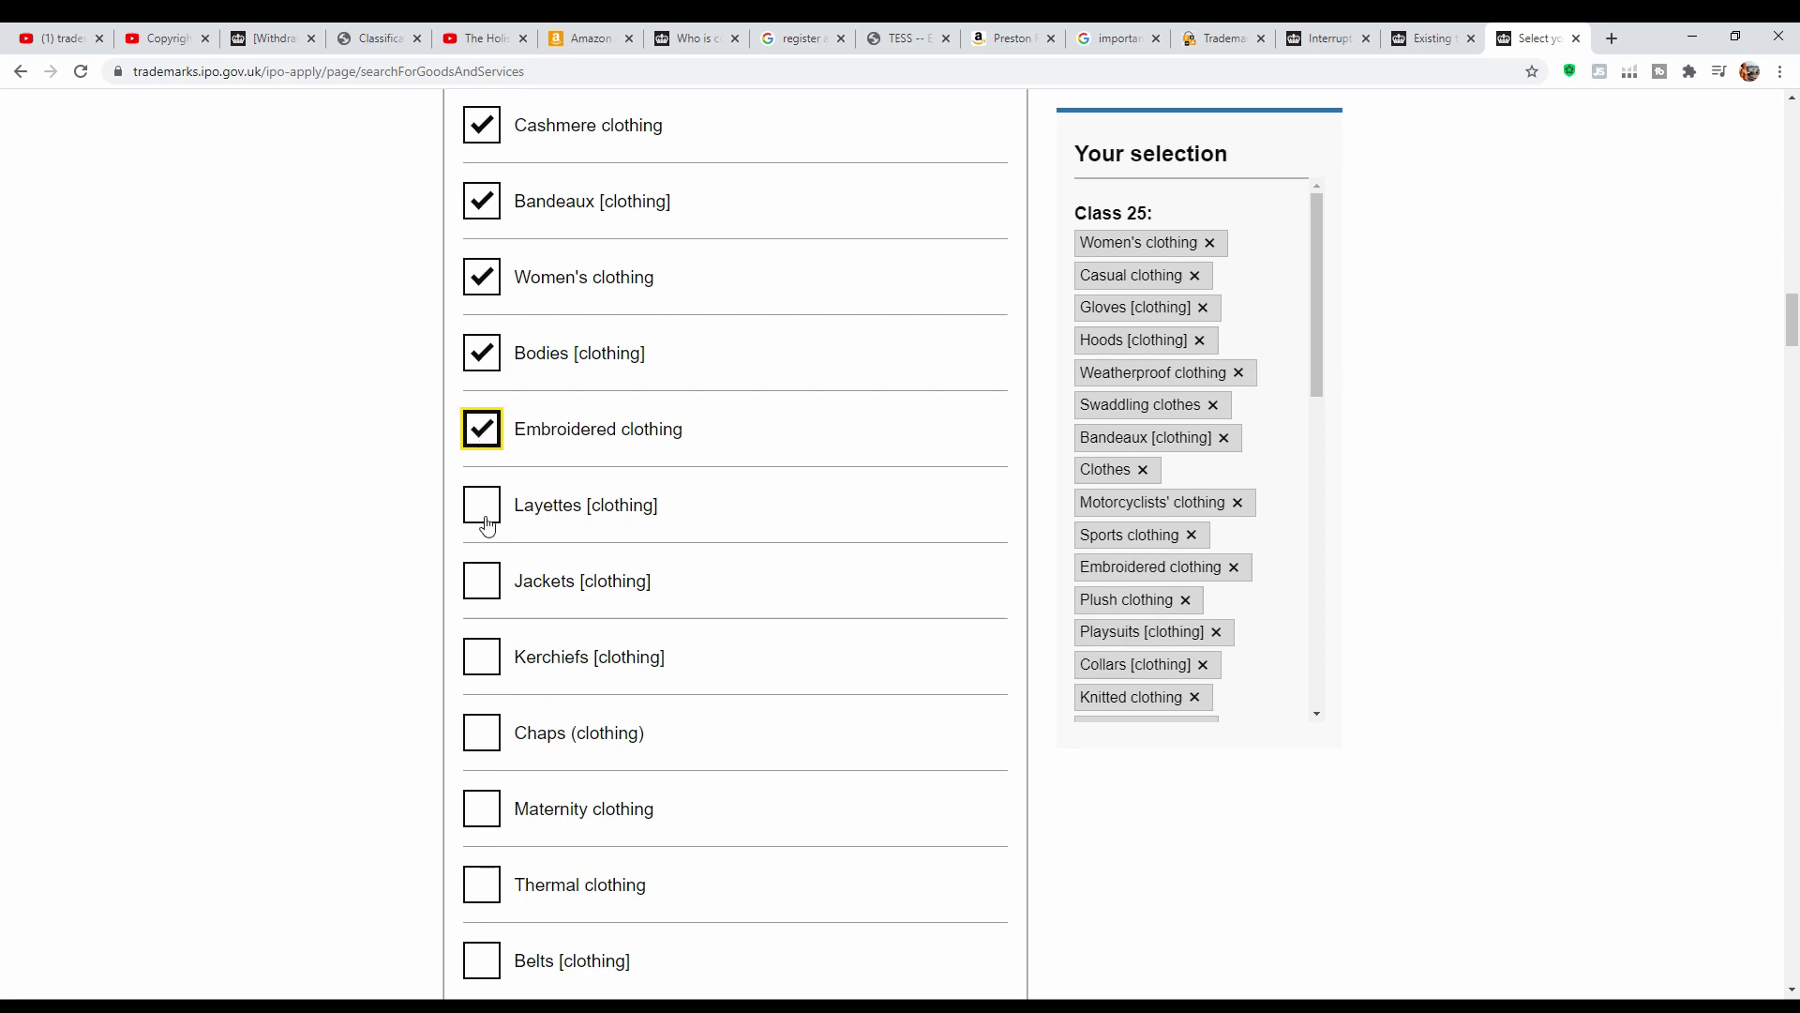
left_click(487, 512)
Add the Class 25 terms Jackets, Kerchiefs, Chaps, Maternity clothing, Thermal clothing, Belts, Muffs and Capes to the selection.
scroll(550, 478, "down", 17)
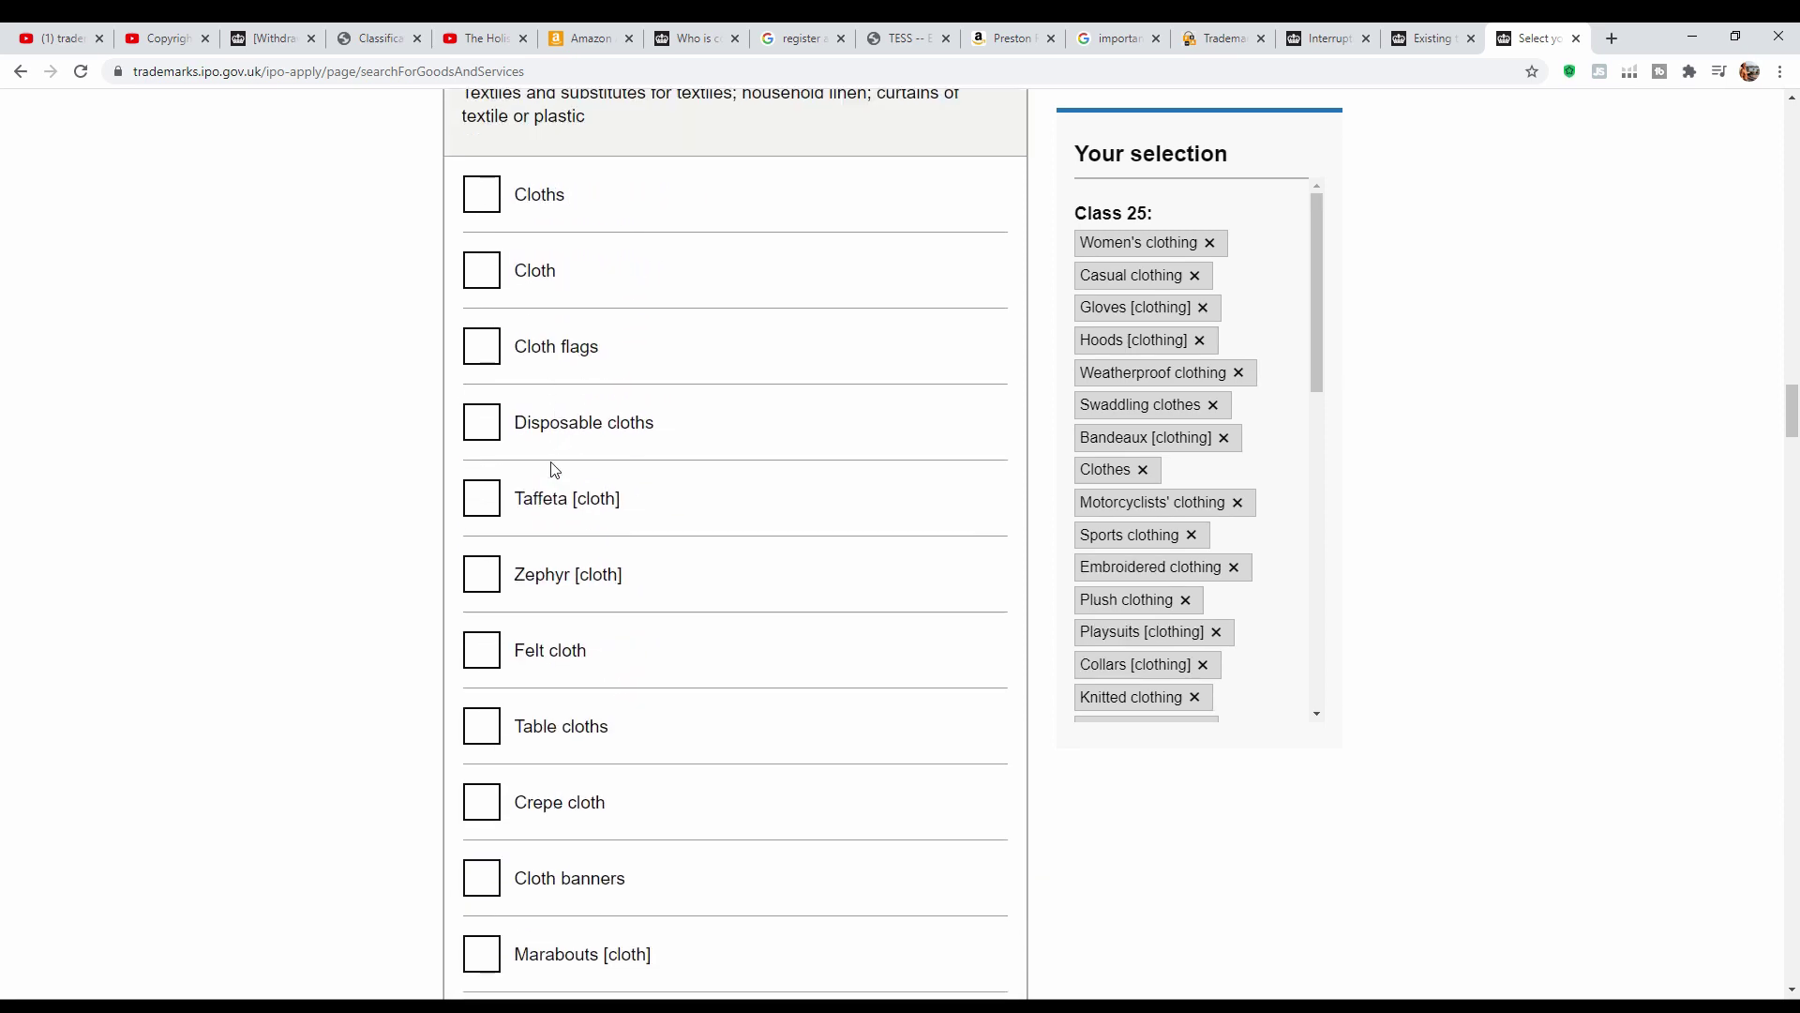
scroll(554, 455, "up", 5)
scroll(554, 456, "up", 15)
scroll(522, 459, "down", 4)
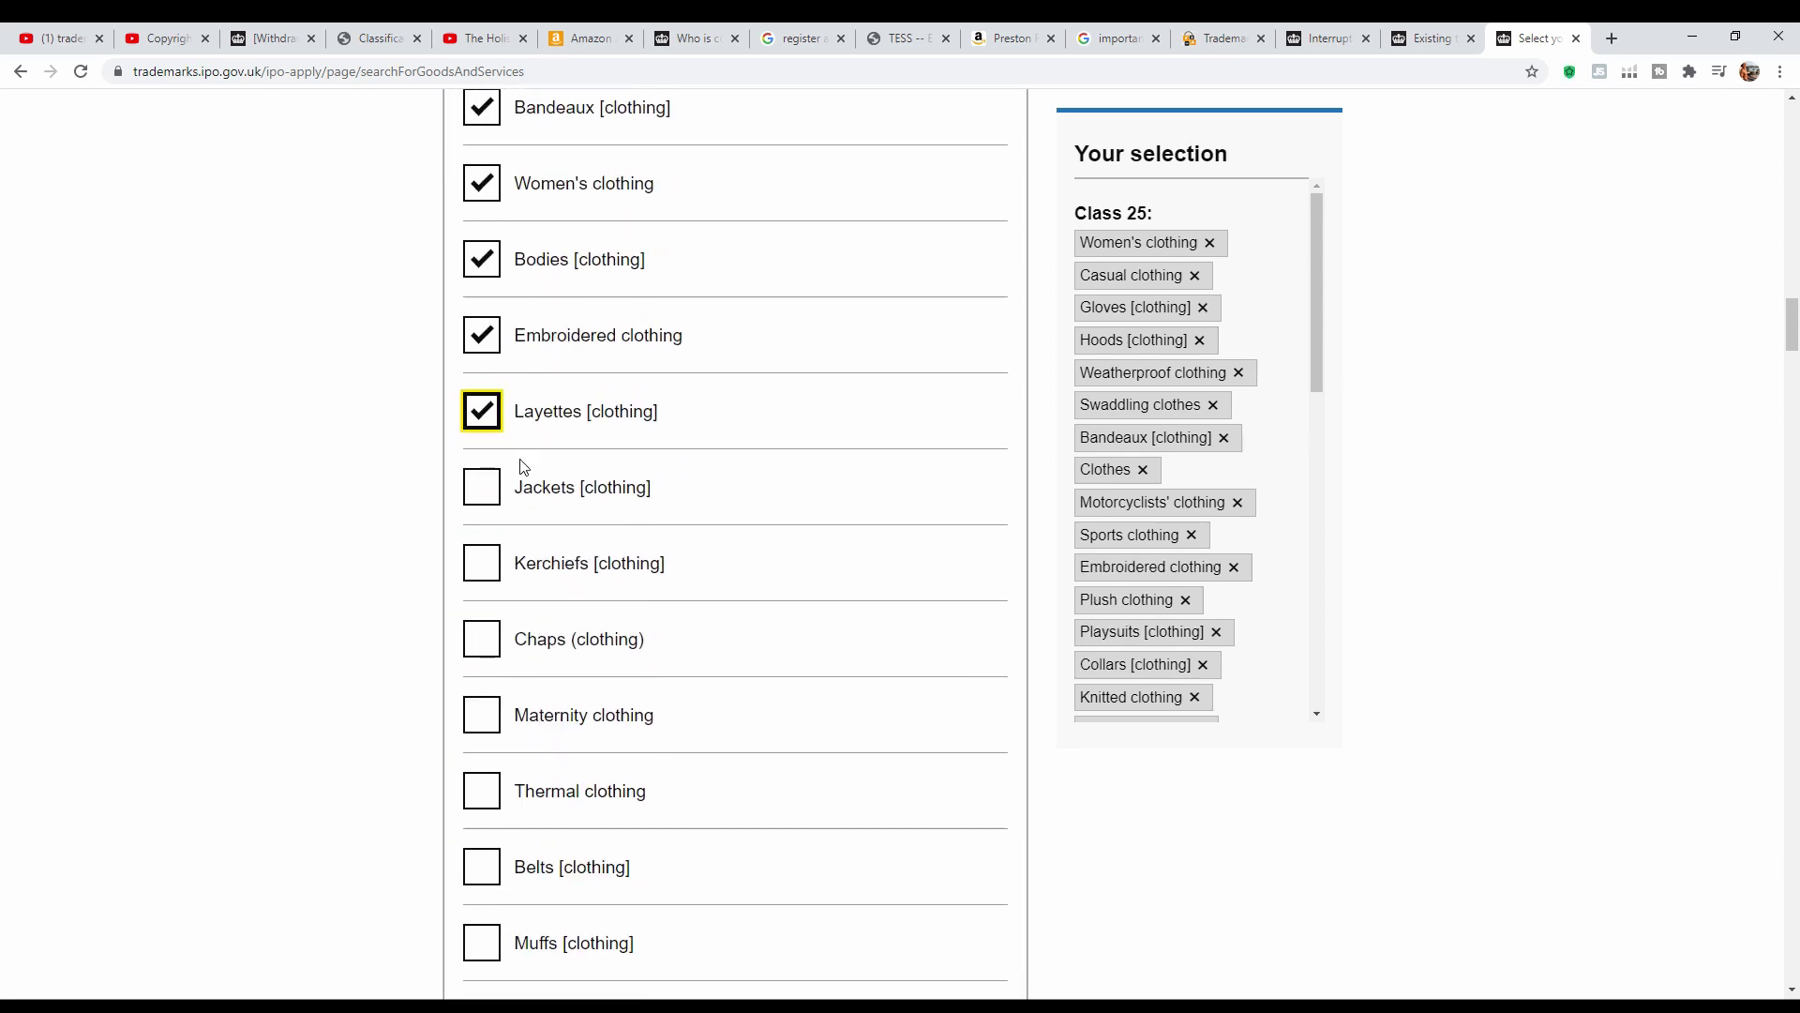
left_click(475, 506)
left_click(482, 562)
scroll(488, 525, "down", 4)
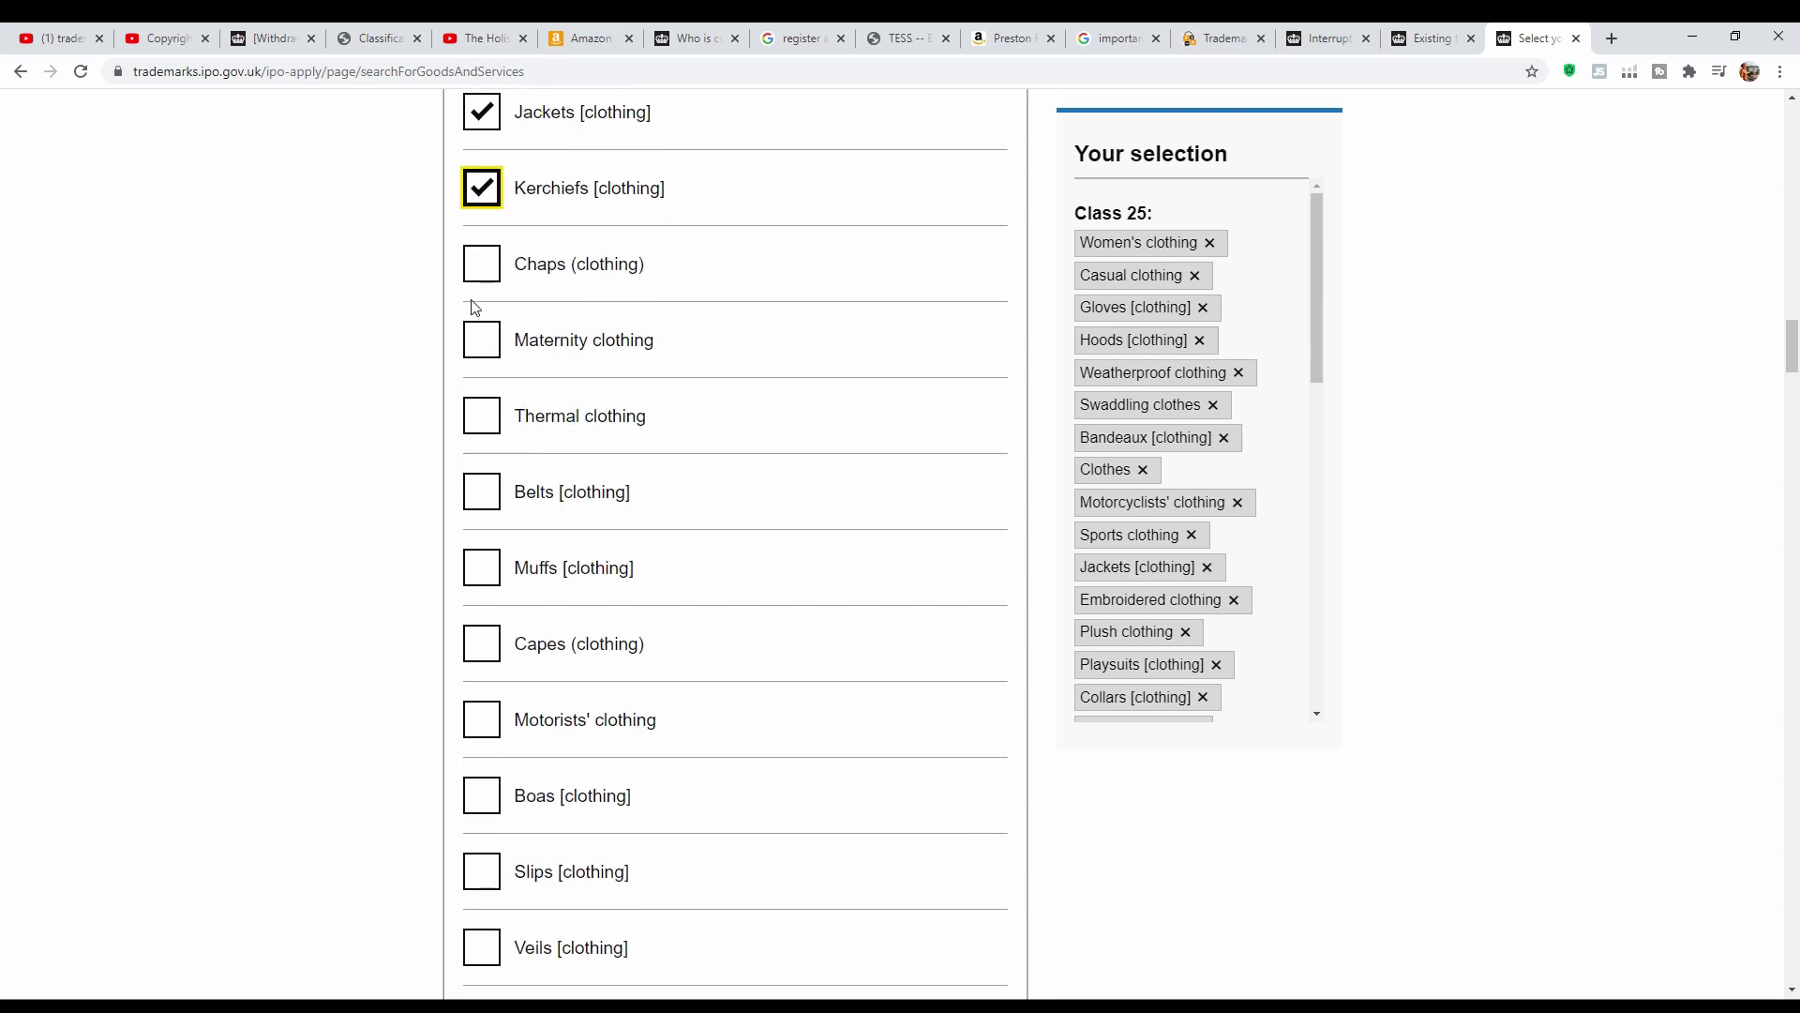
left_click(484, 272)
left_click(485, 347)
left_click(482, 490)
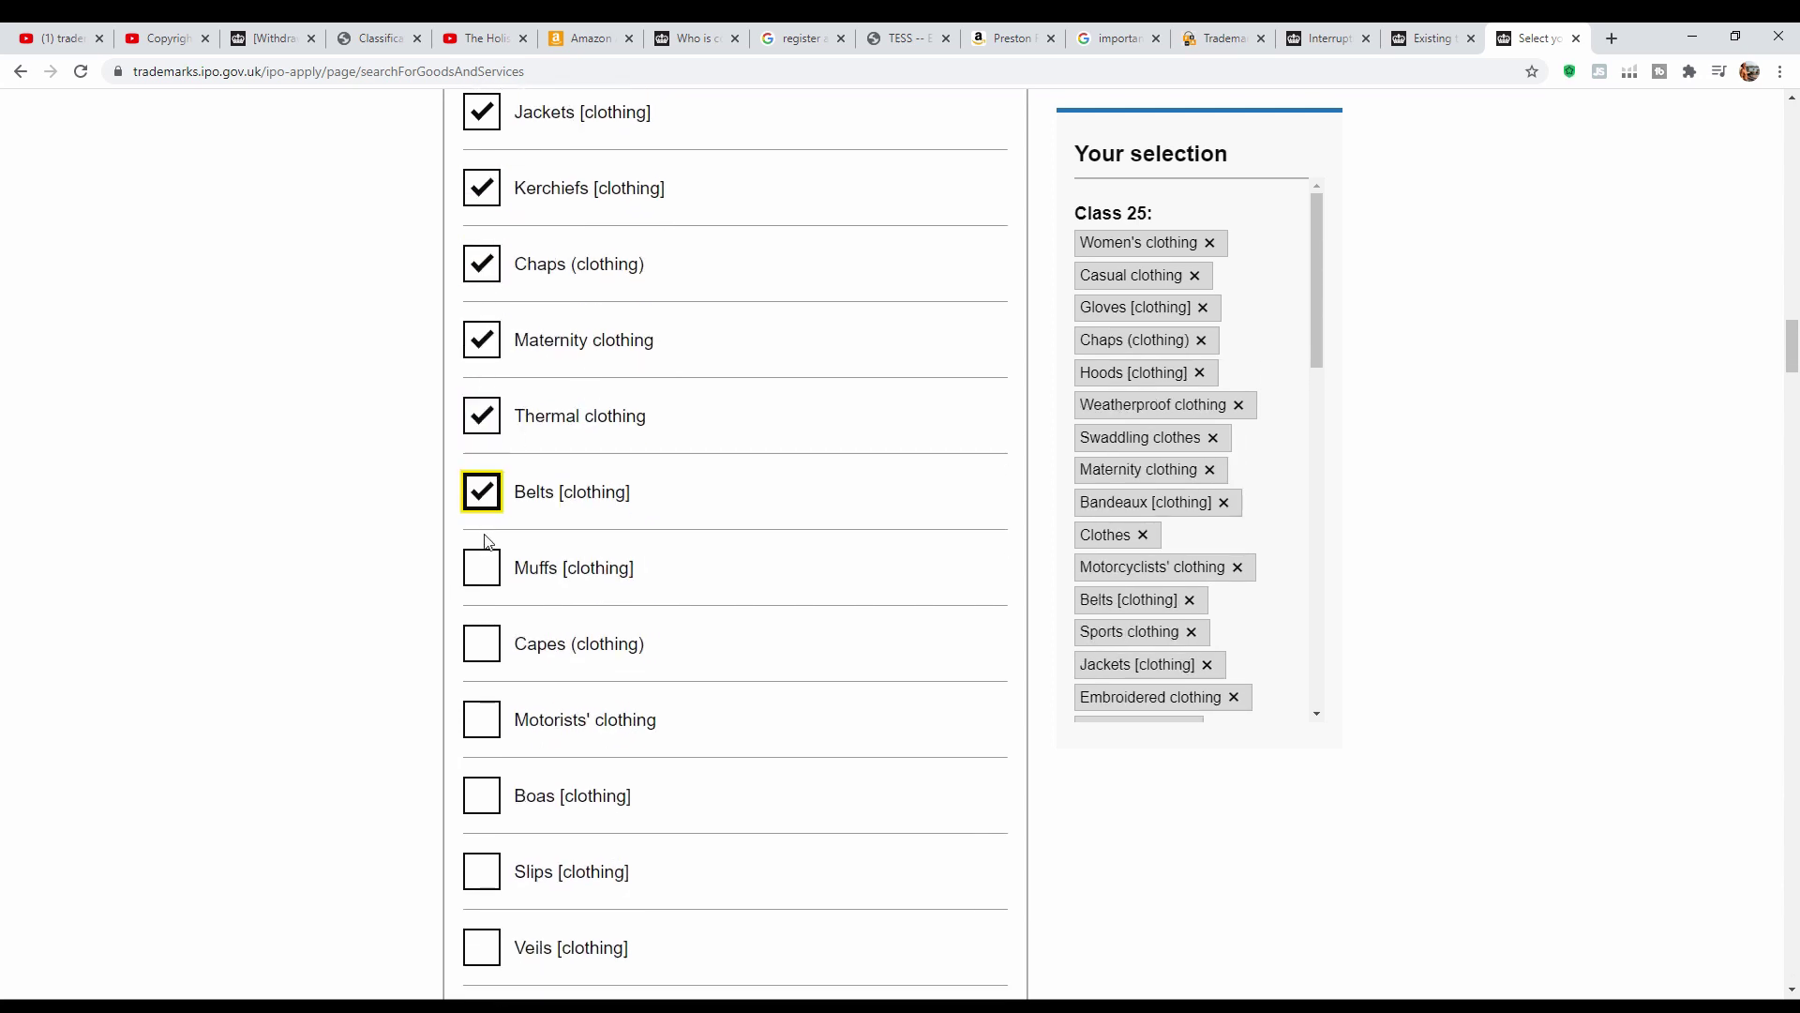
left_click(484, 569)
left_click(484, 643)
Select the remaining Class 25 terms from Motorists' clothing through Athletic clothing.
scroll(627, 439, "down", 4)
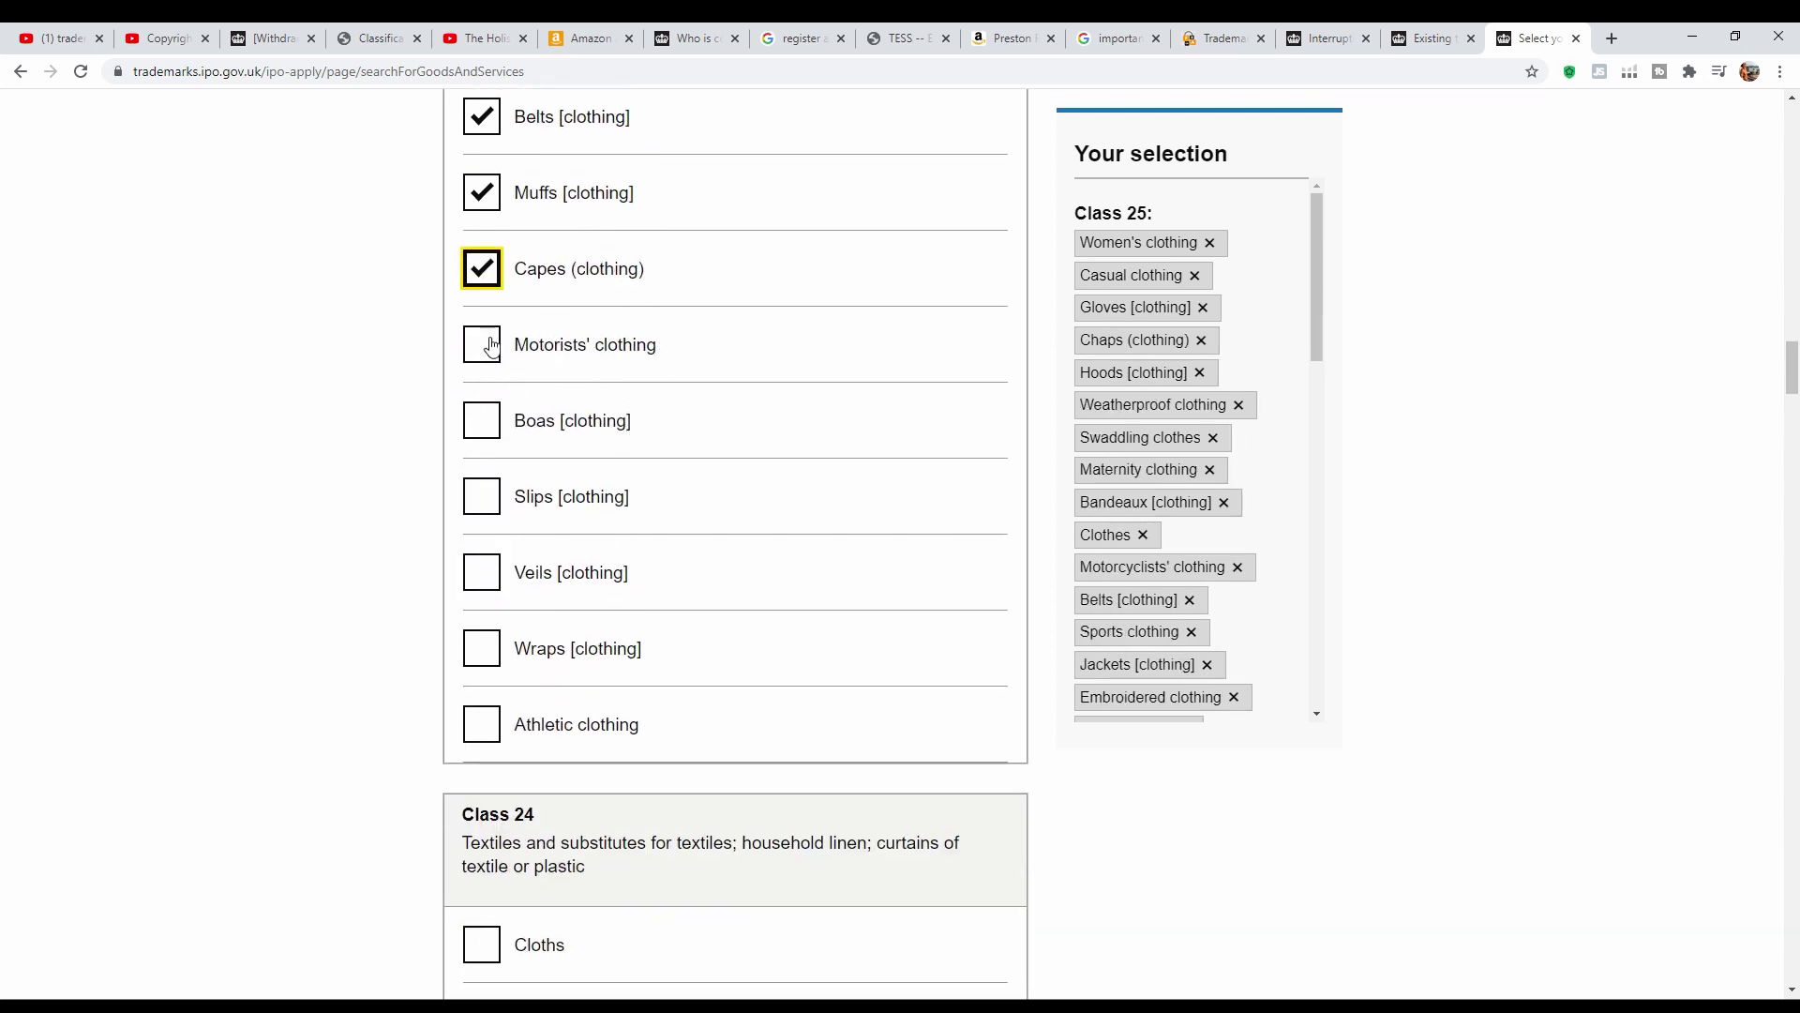
left_click(493, 503)
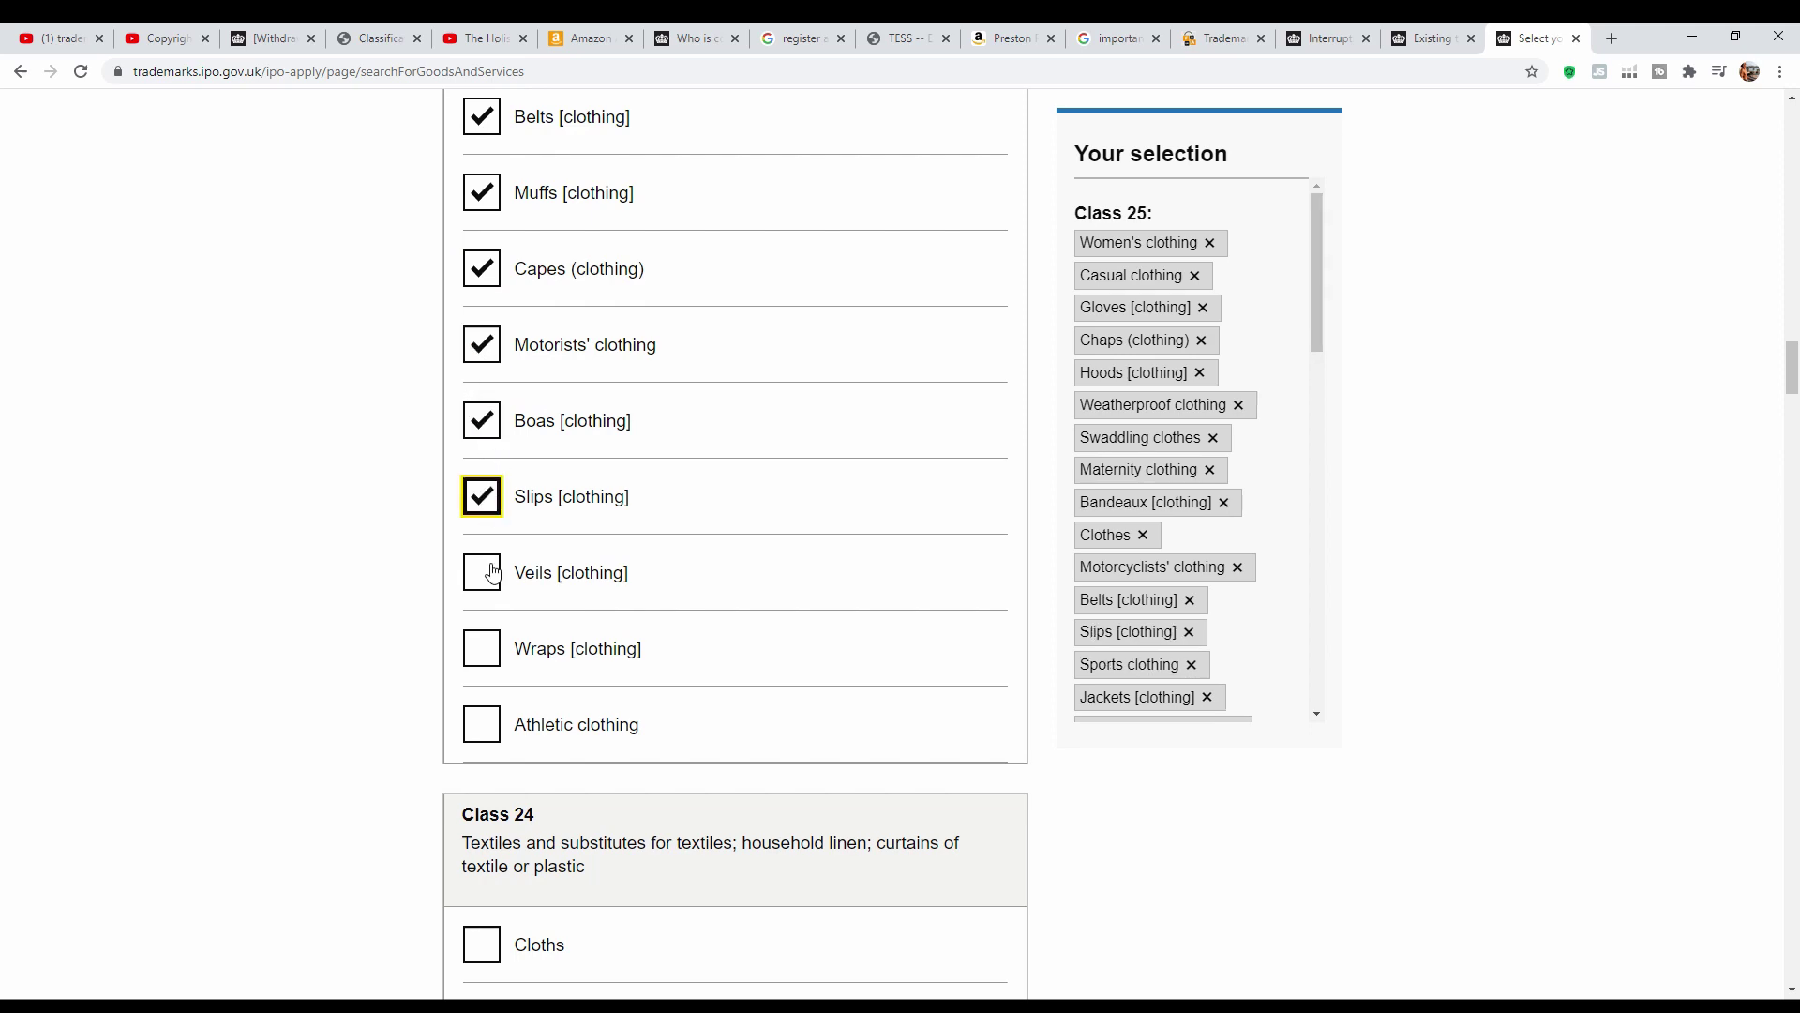
left_click(484, 648)
left_click(483, 724)
Continue the application with only the Class 25 terms selected and look over the list of chosen goods.
scroll(675, 450, "down", 8)
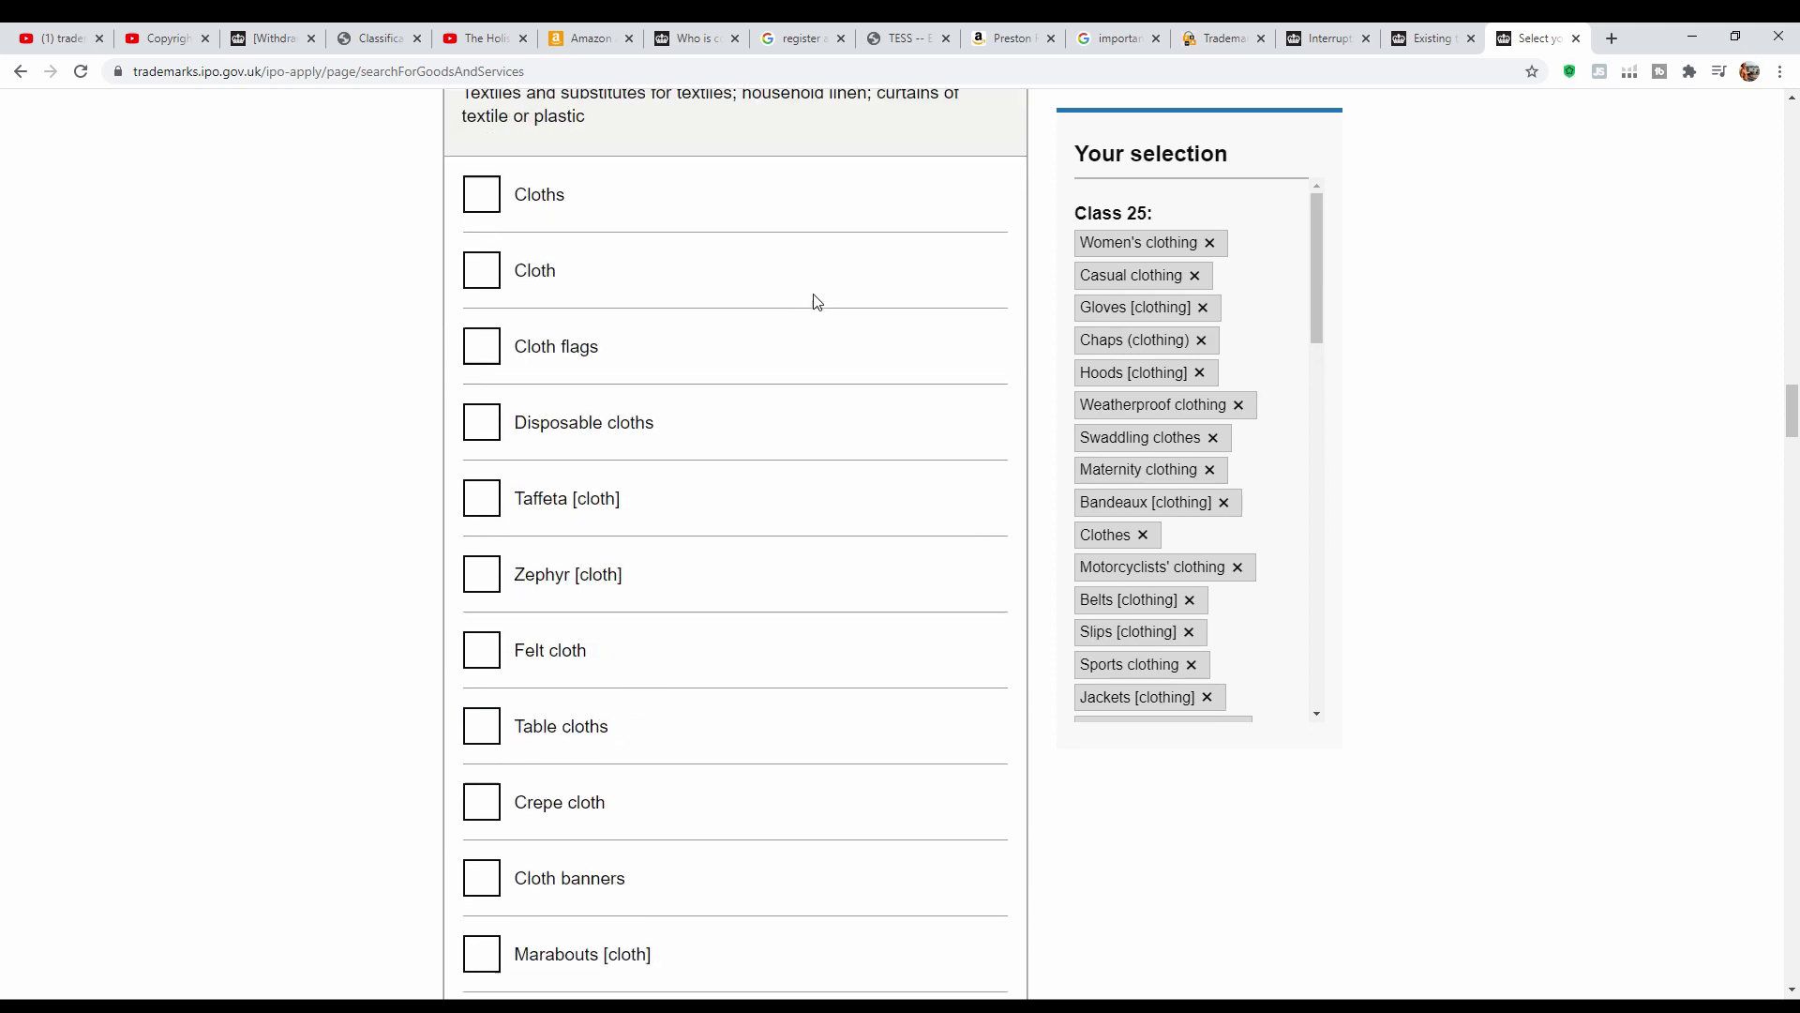
scroll(815, 302, "down", 20)
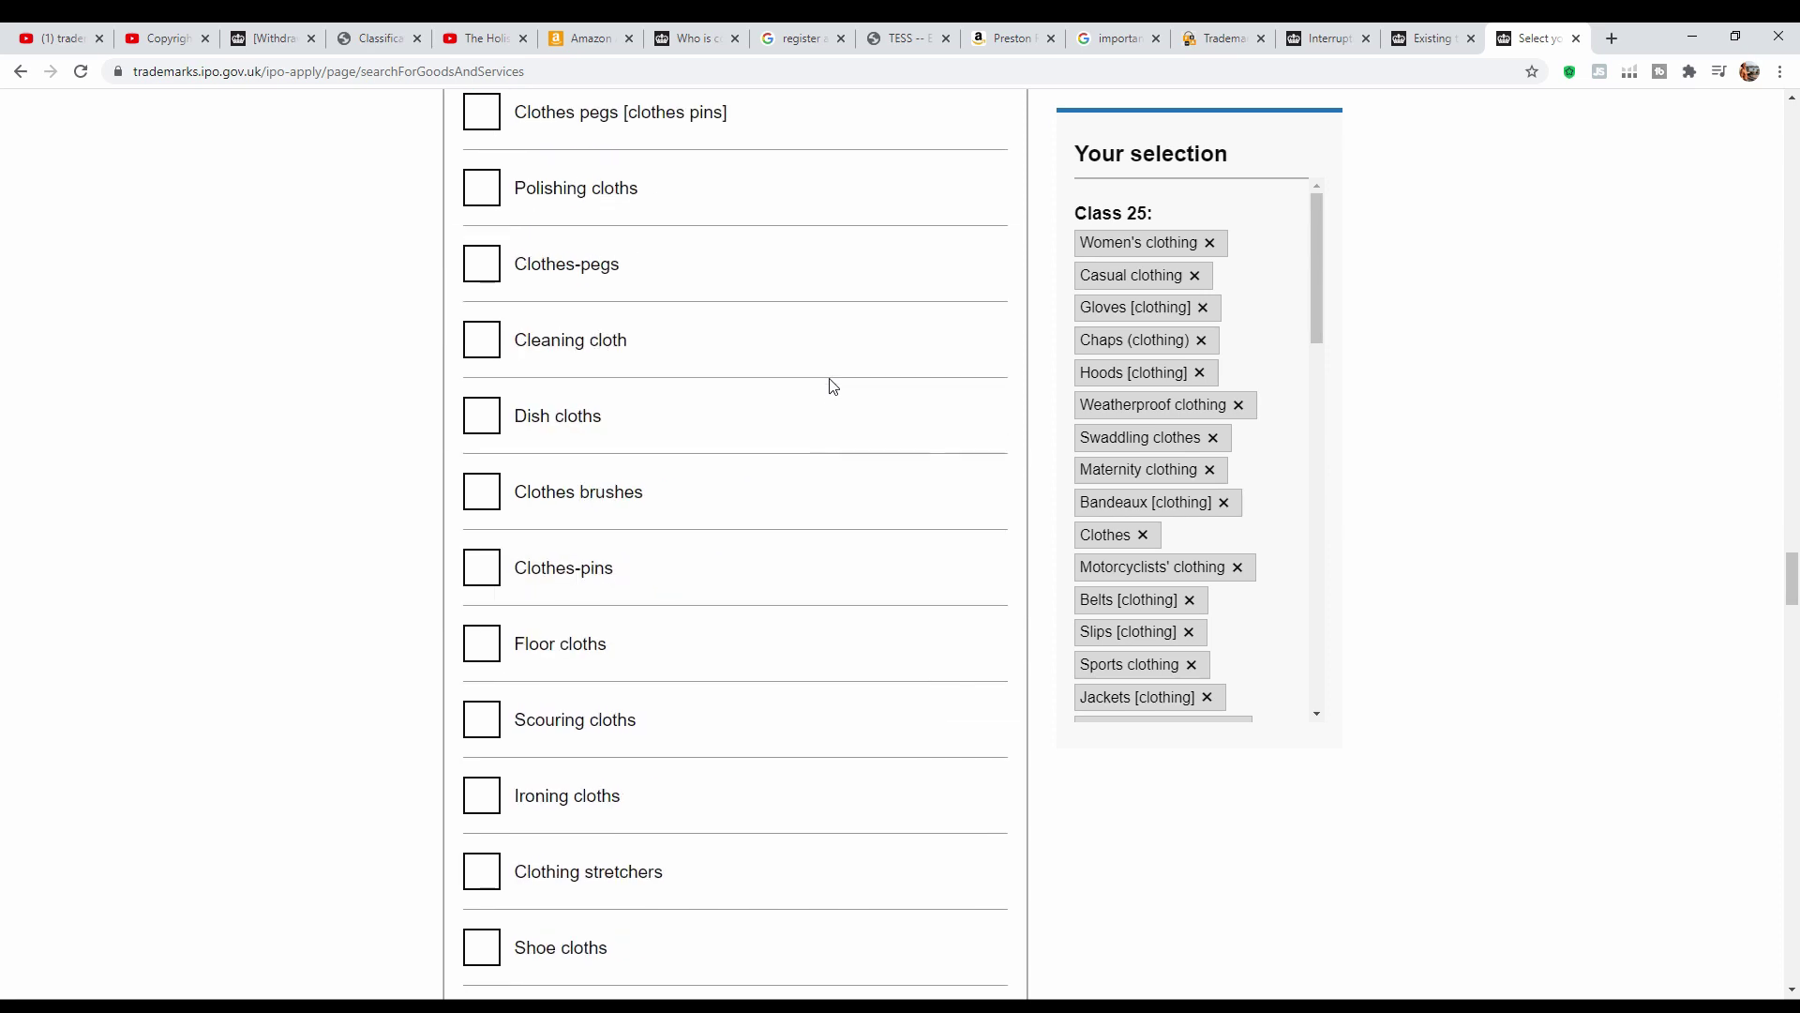
scroll(830, 386, "down", 20)
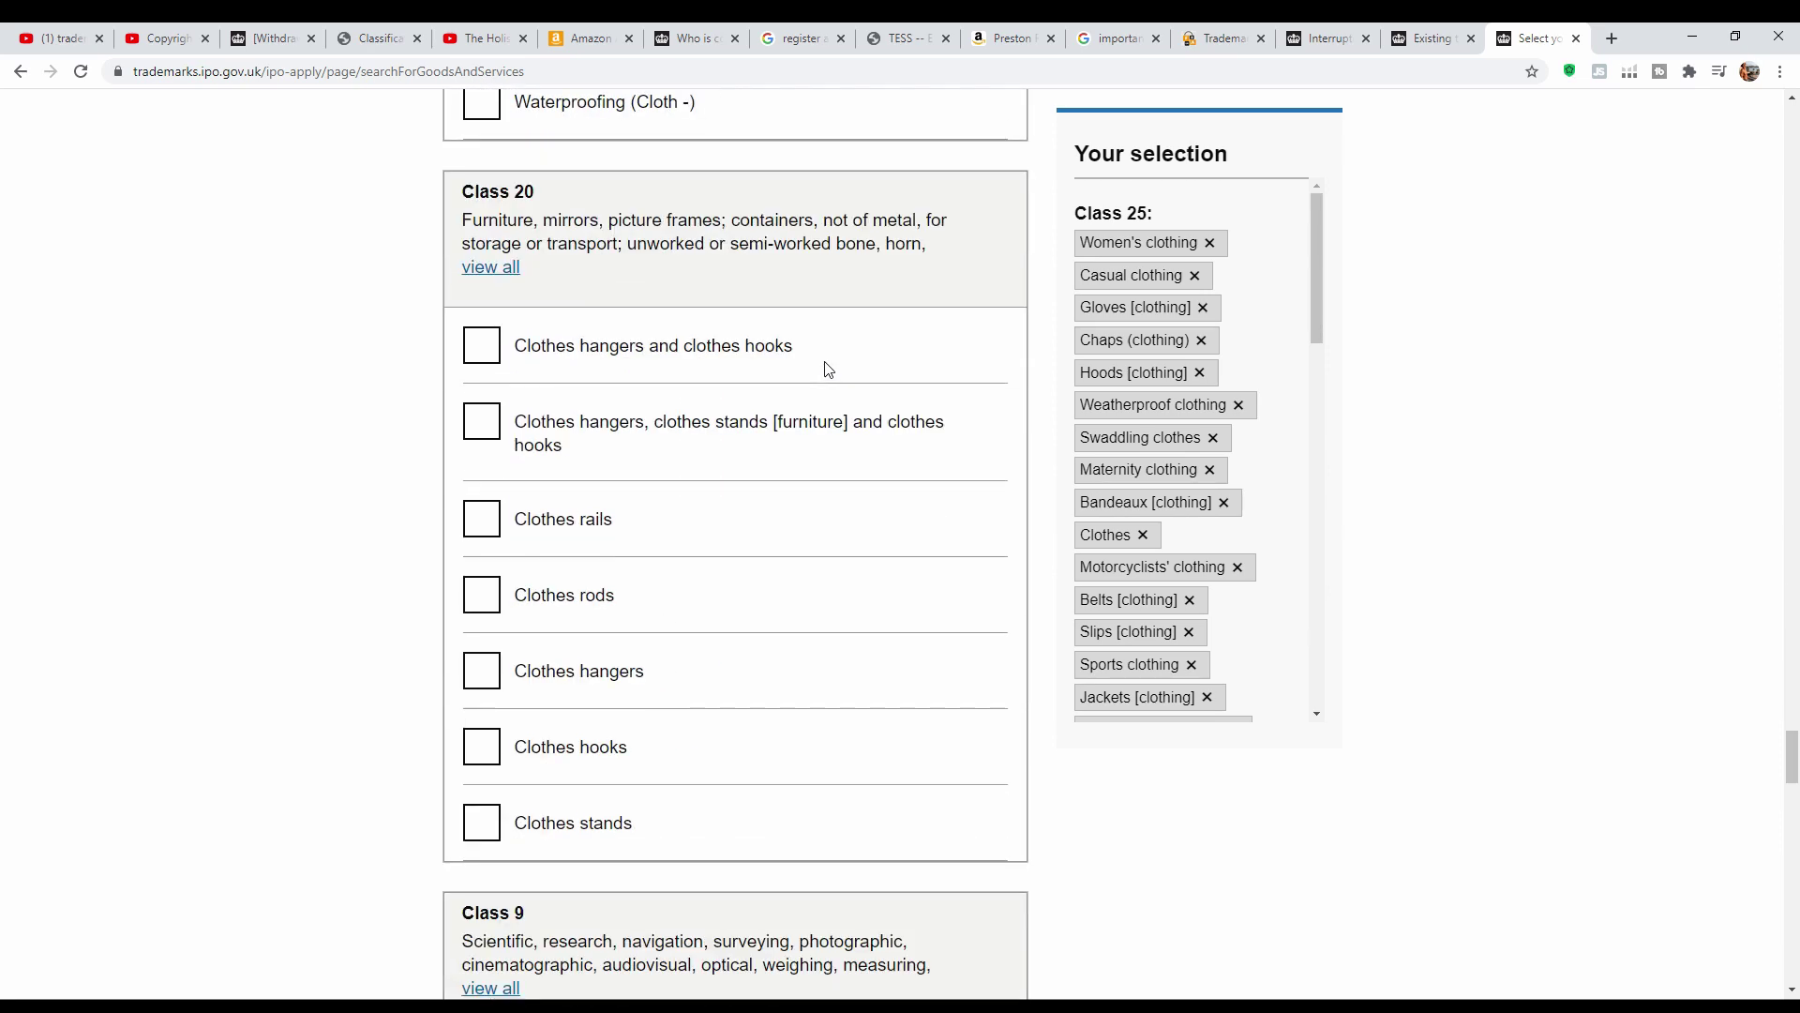
scroll(830, 368, "down", 20)
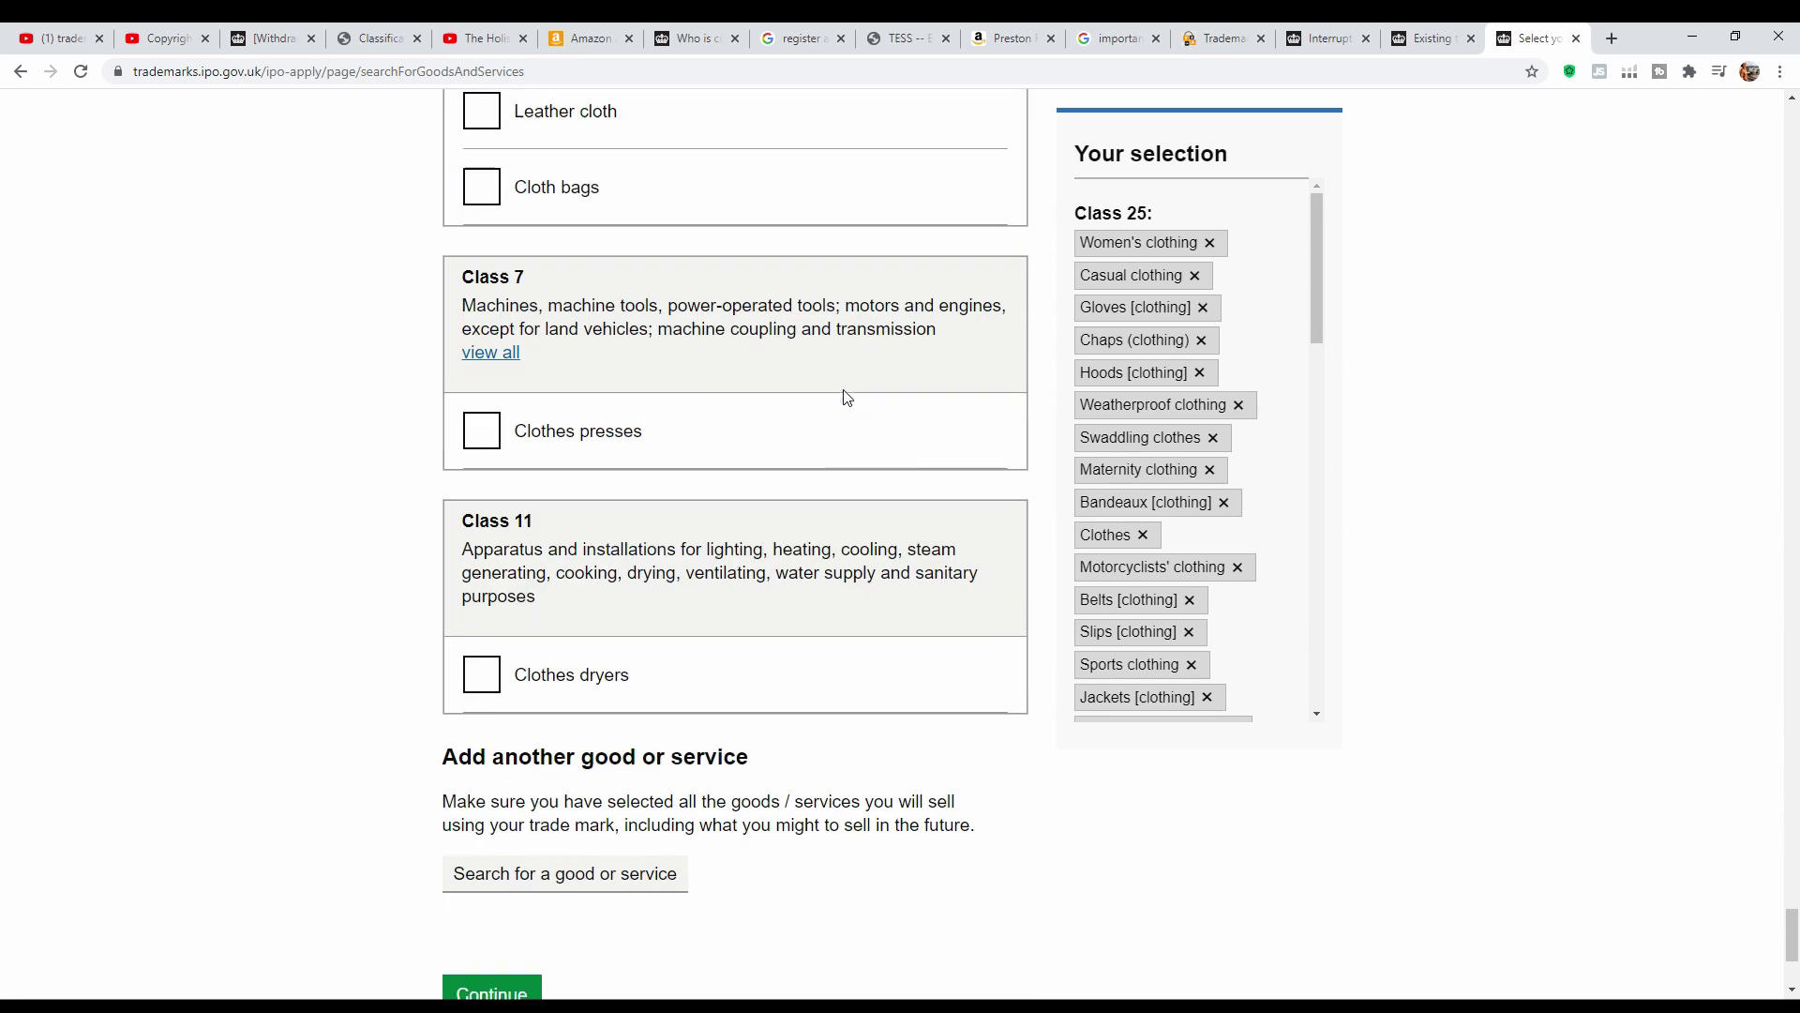
scroll(847, 398, "down", 4)
left_click(527, 647)
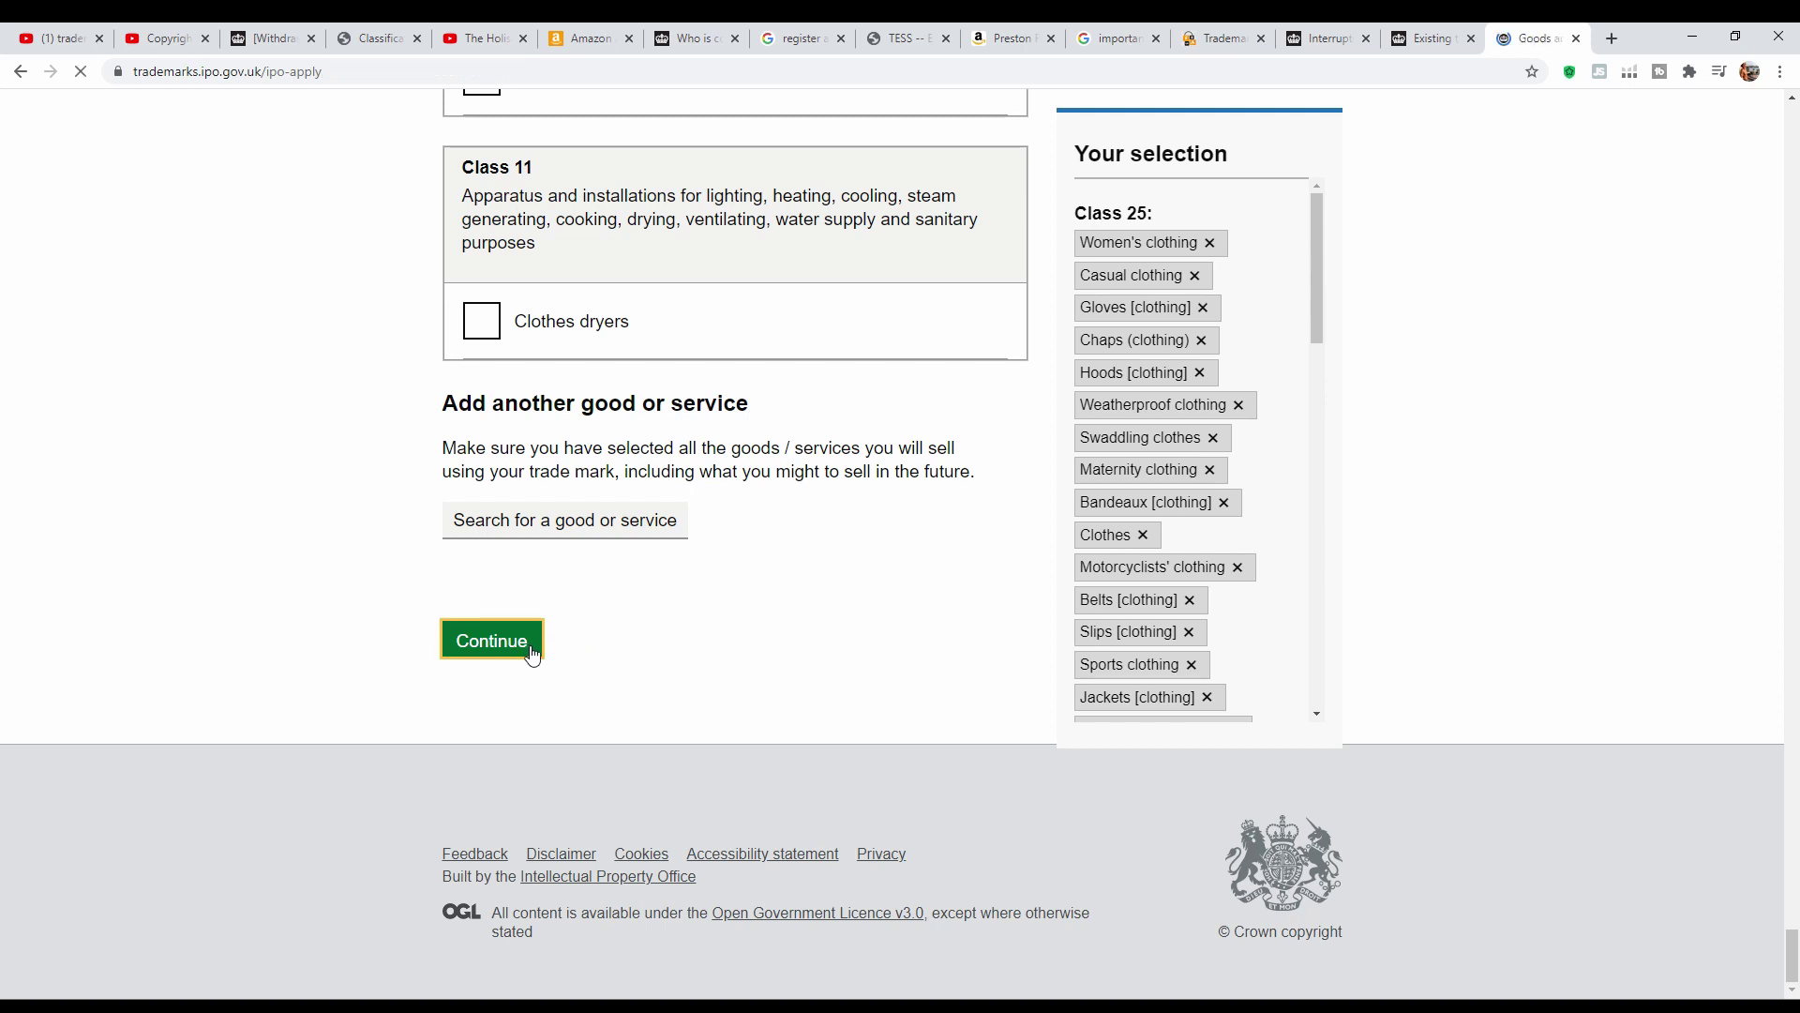
scroll(1126, 417, "down", 2)
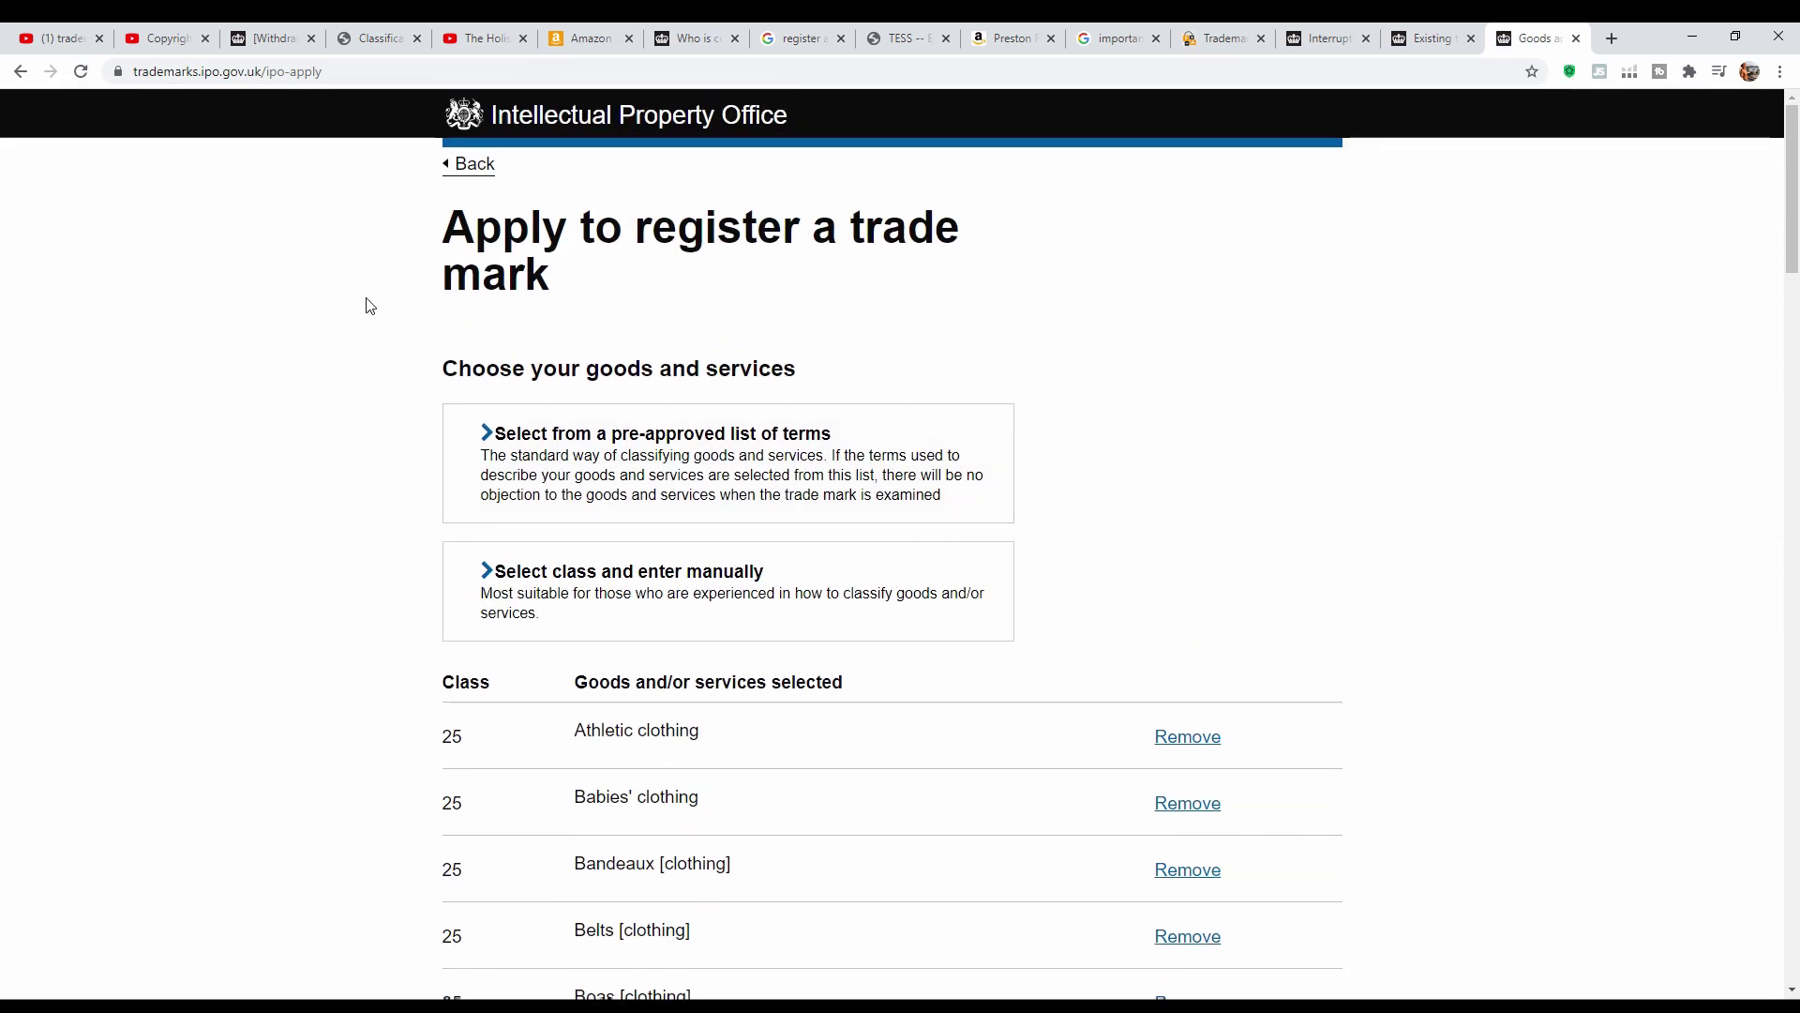
scroll(920, 504, "down", 7)
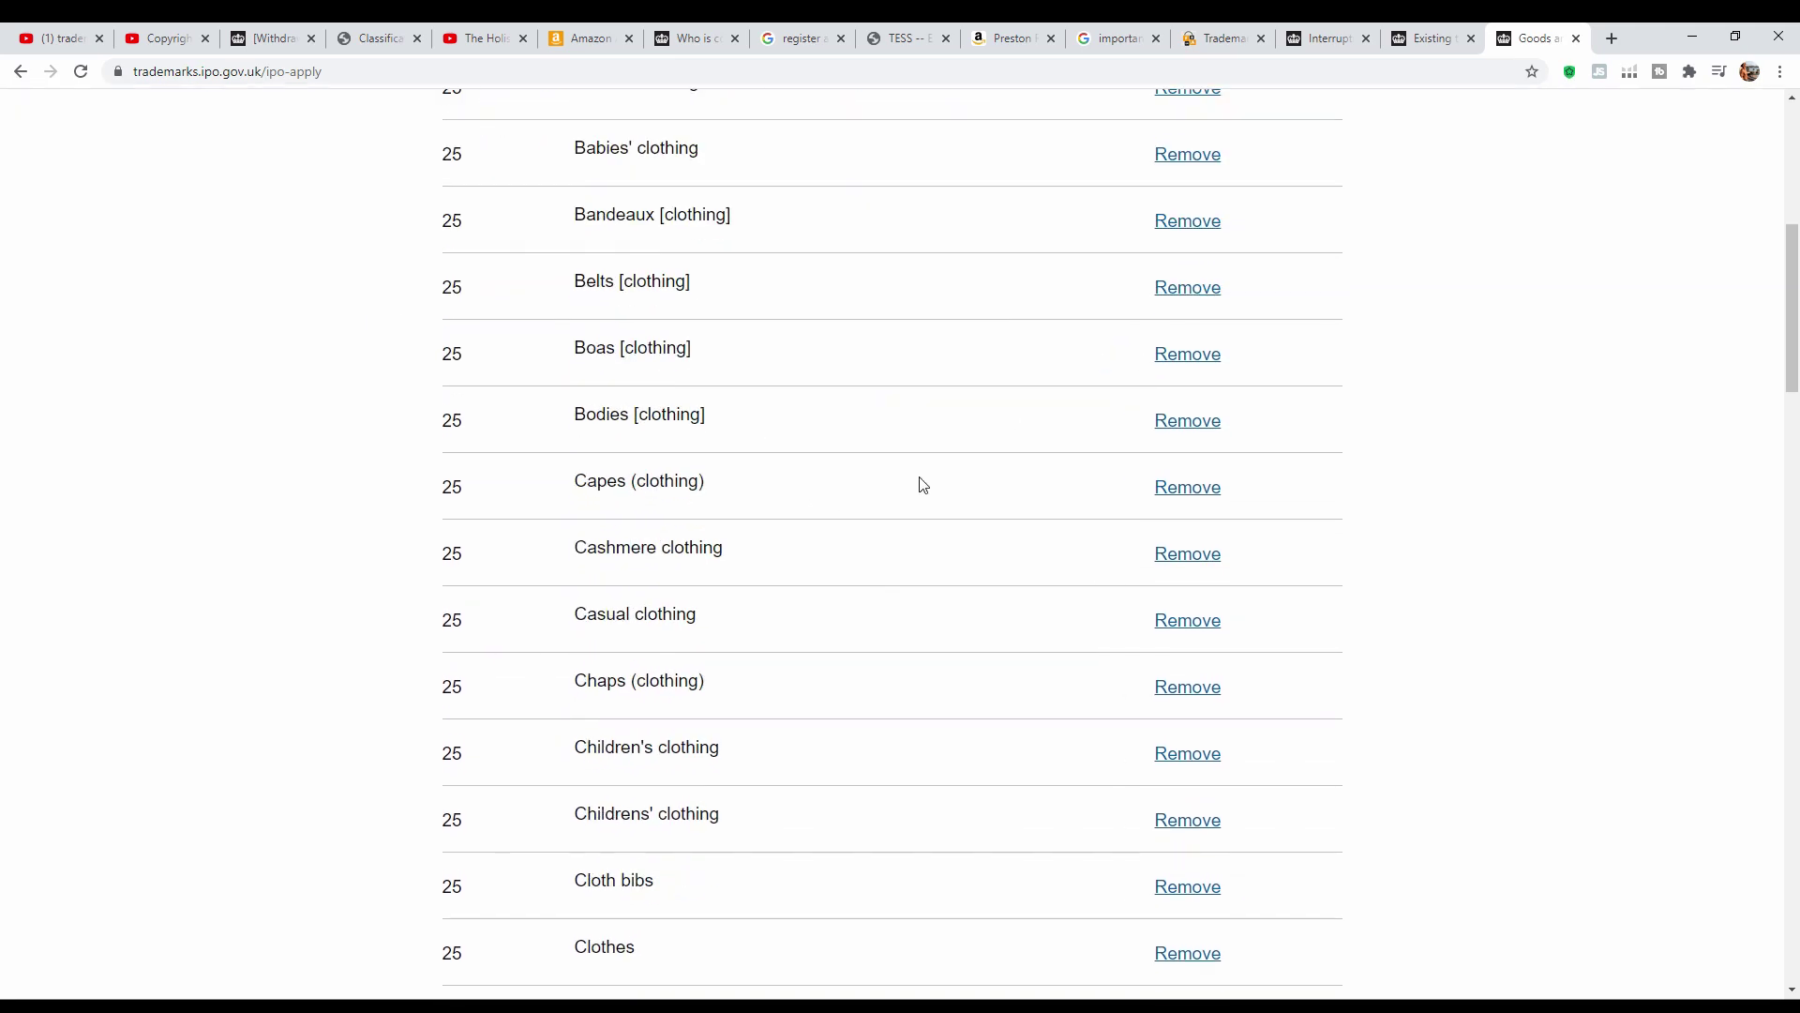
scroll(834, 559, "up", 7)
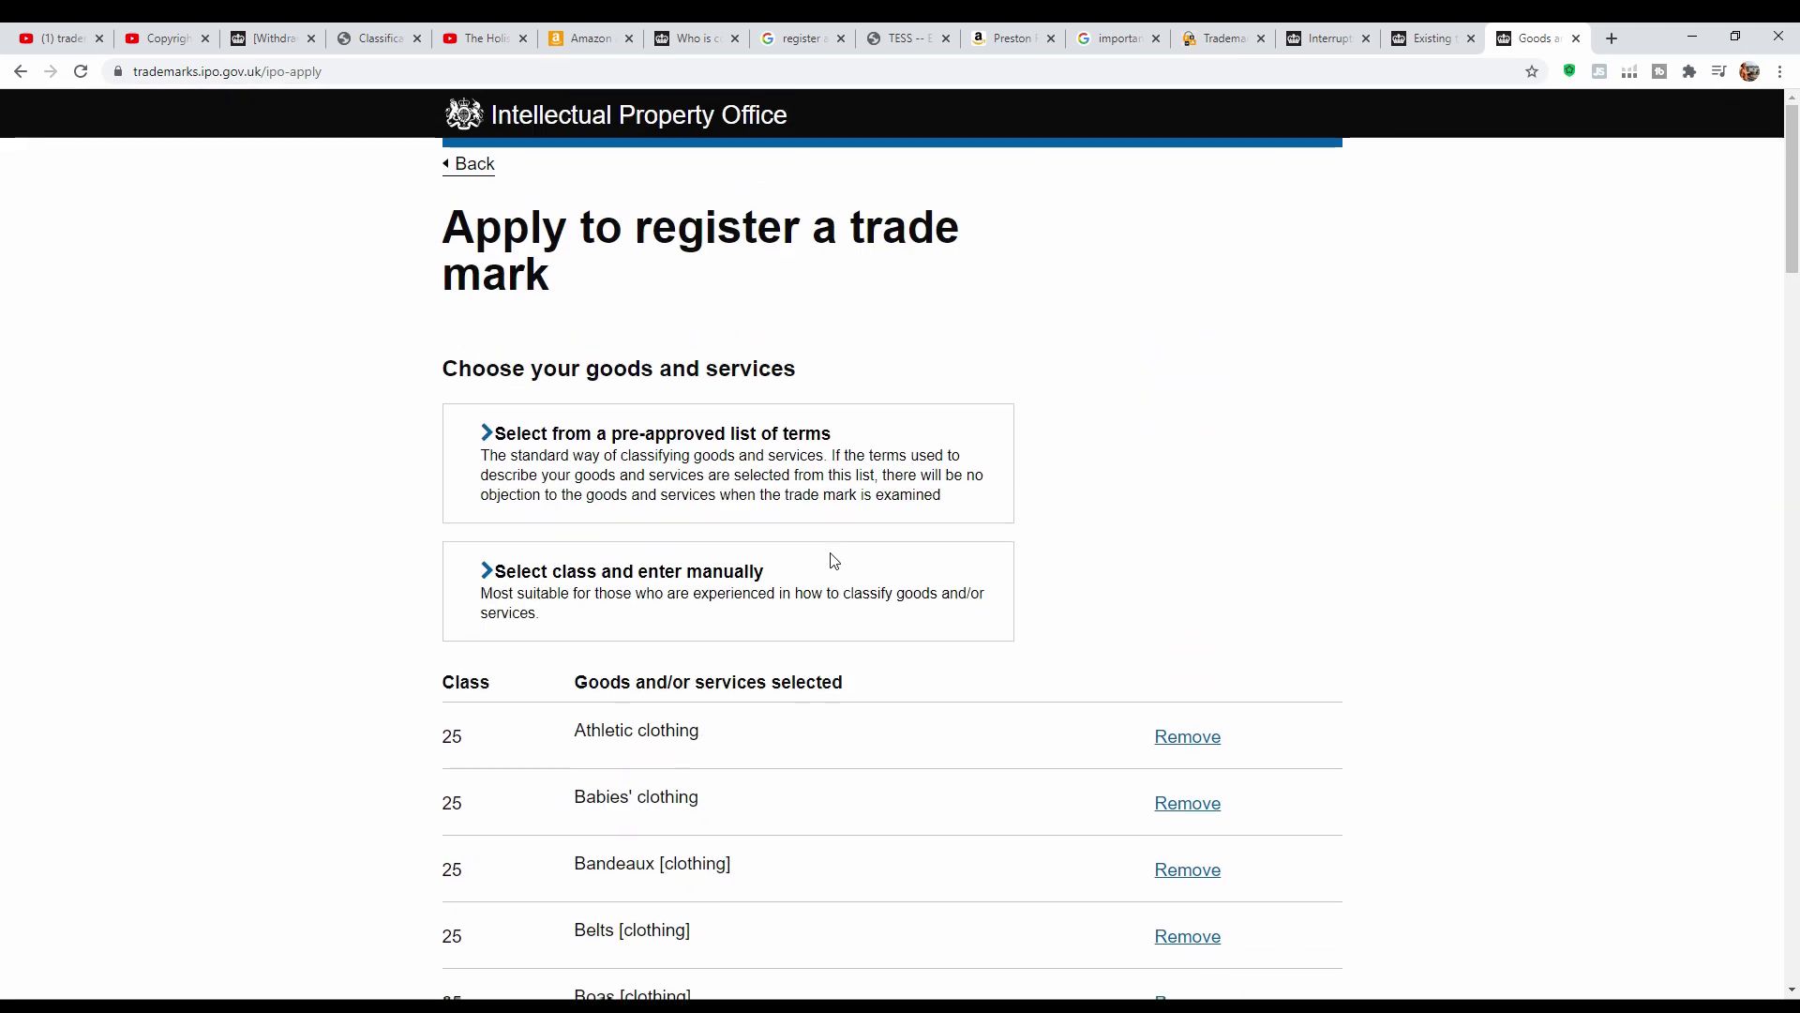
Check through the list of chosen Class 25 goods, accept it and continue without adding a disclaimer.
scroll(837, 559, "down", 7)
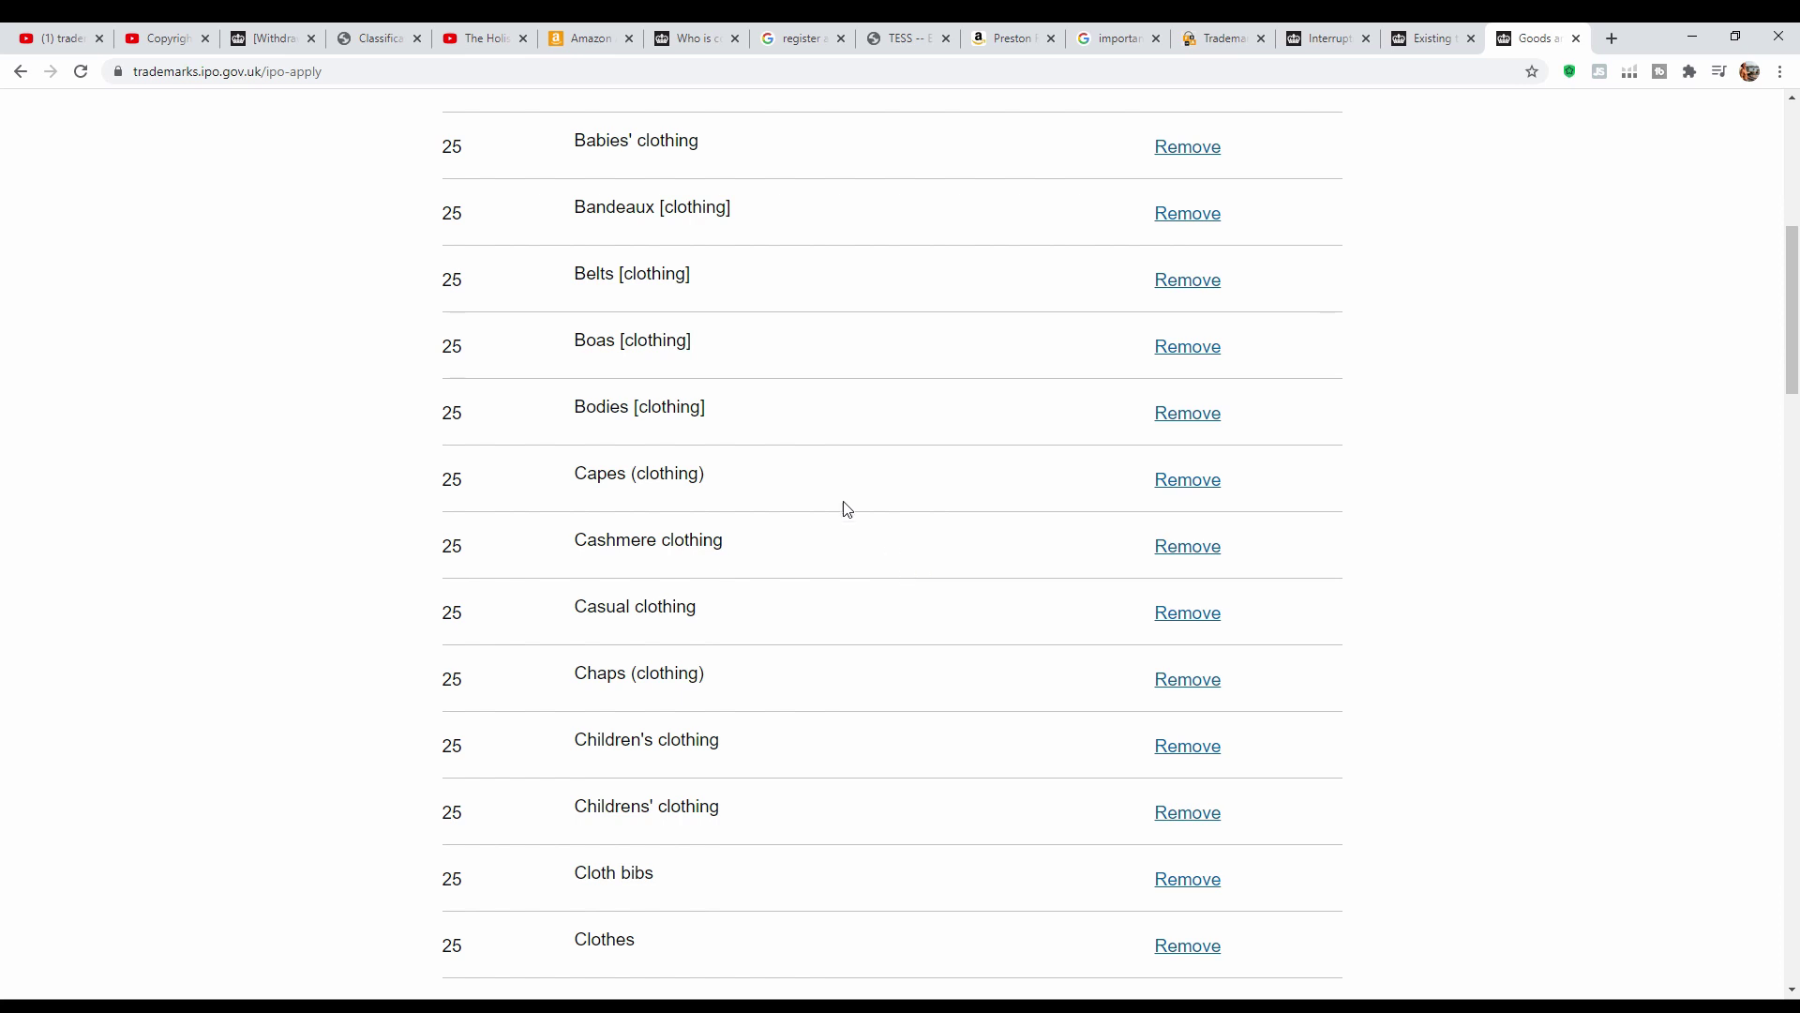
scroll(847, 509, "down", 6)
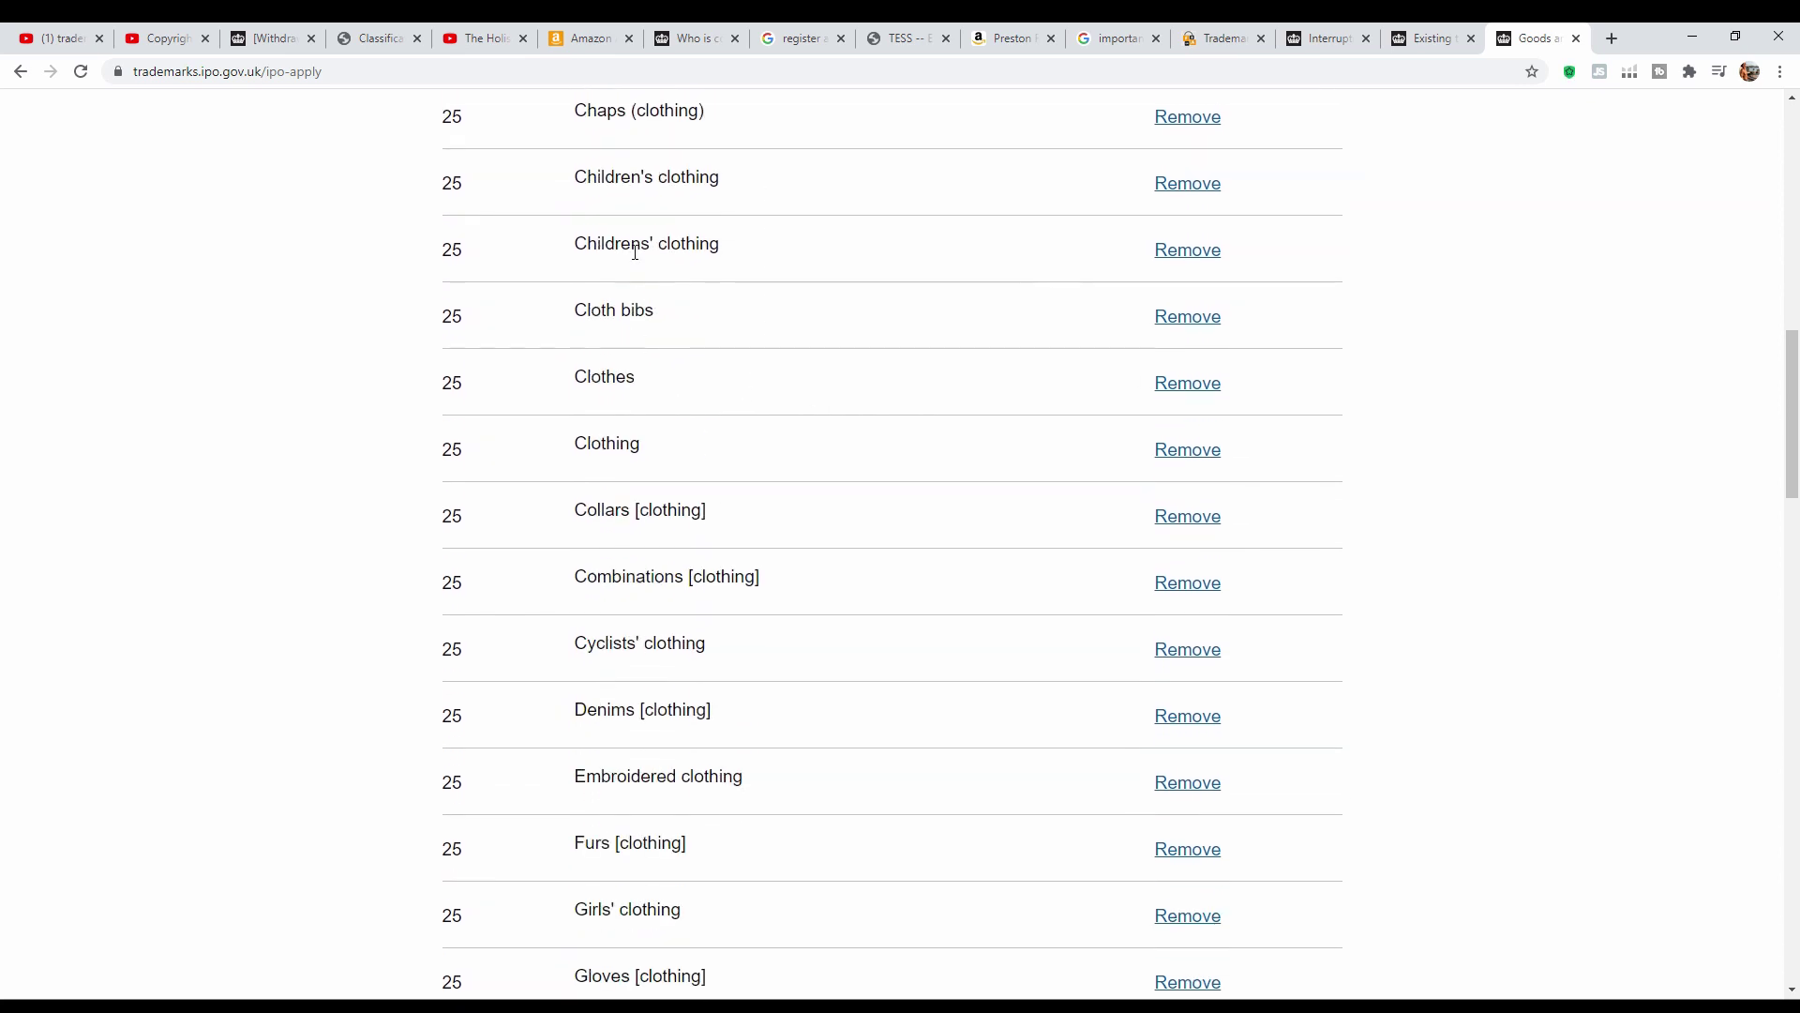
scroll(635, 252, "down", 14)
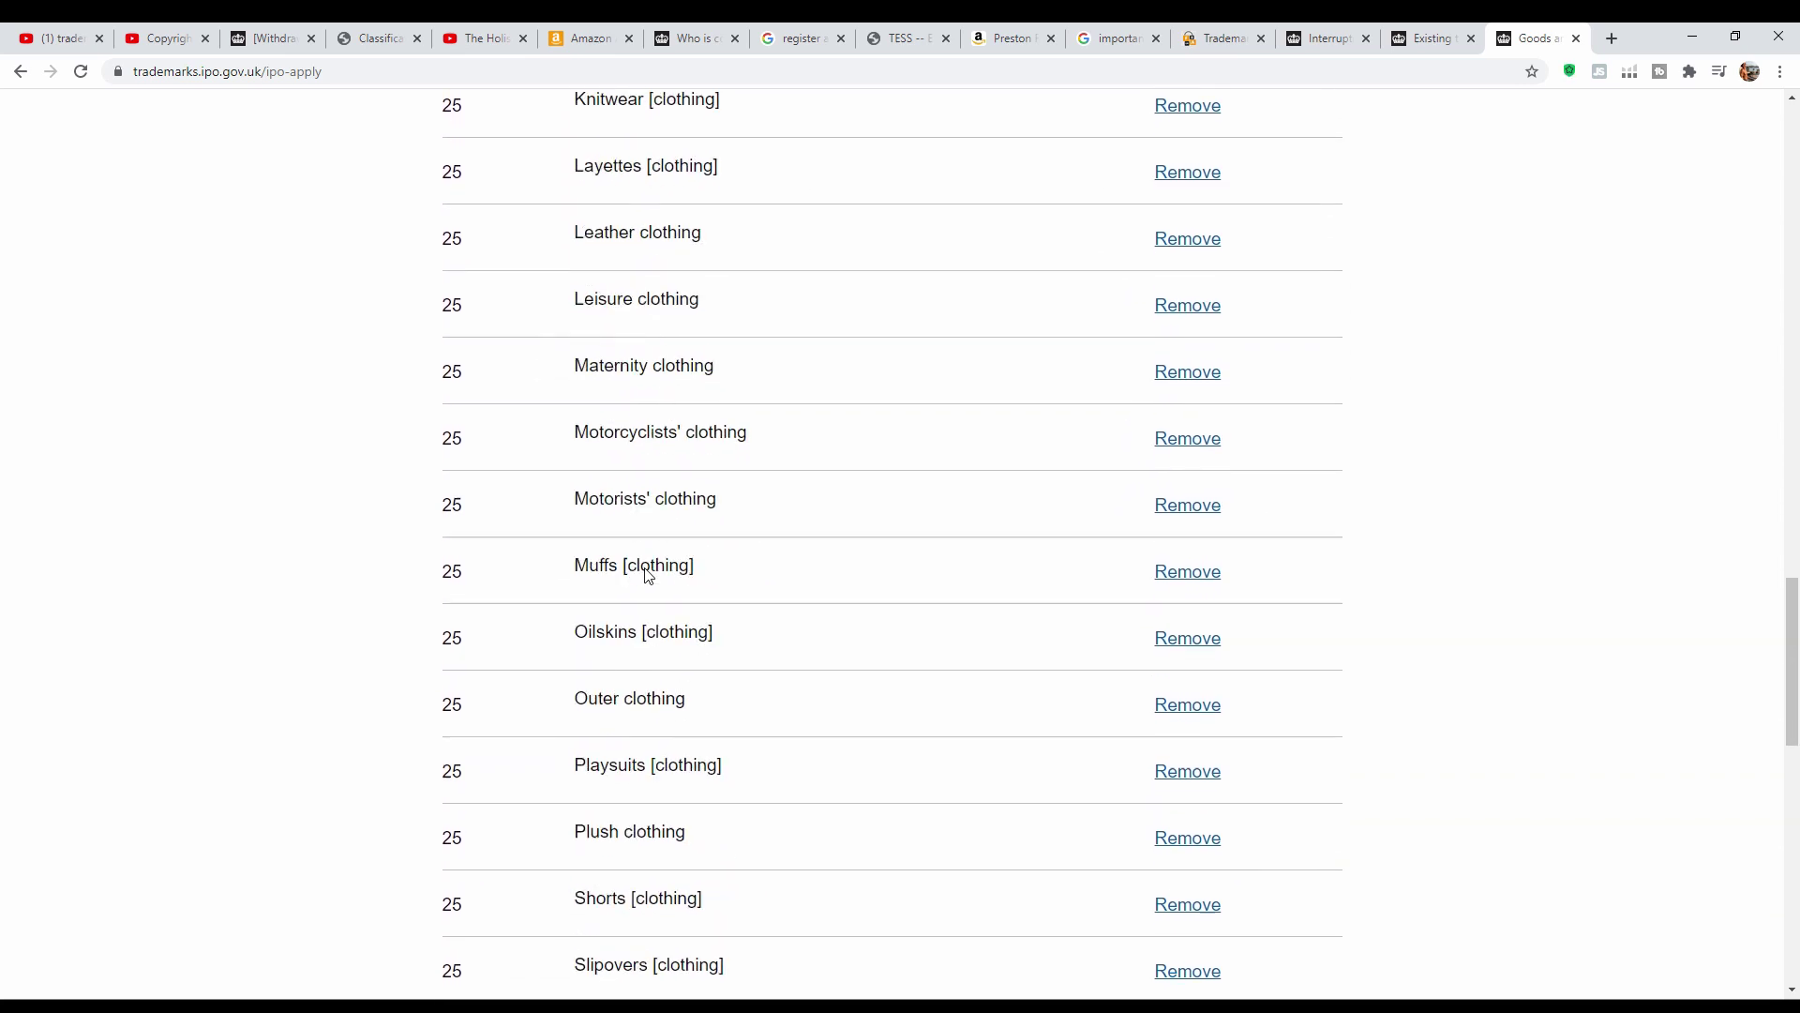
scroll(649, 576, "down", 14)
left_click(505, 573)
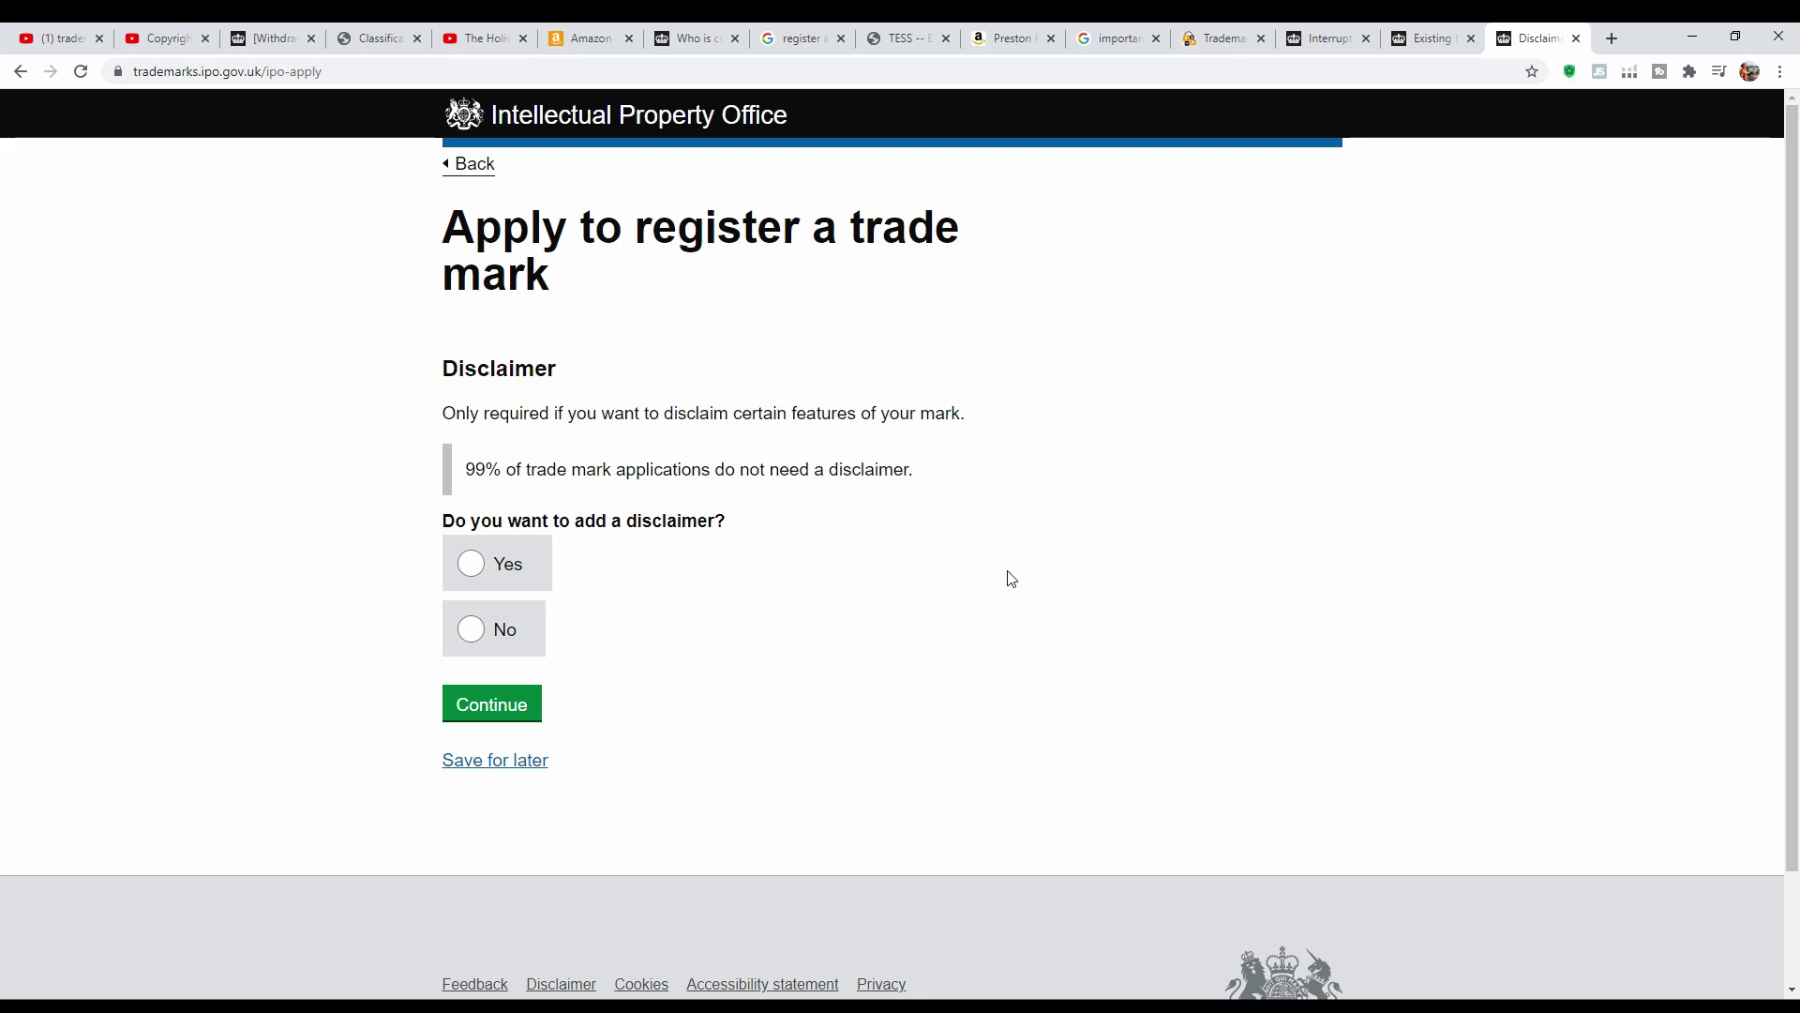
left_click(471, 630)
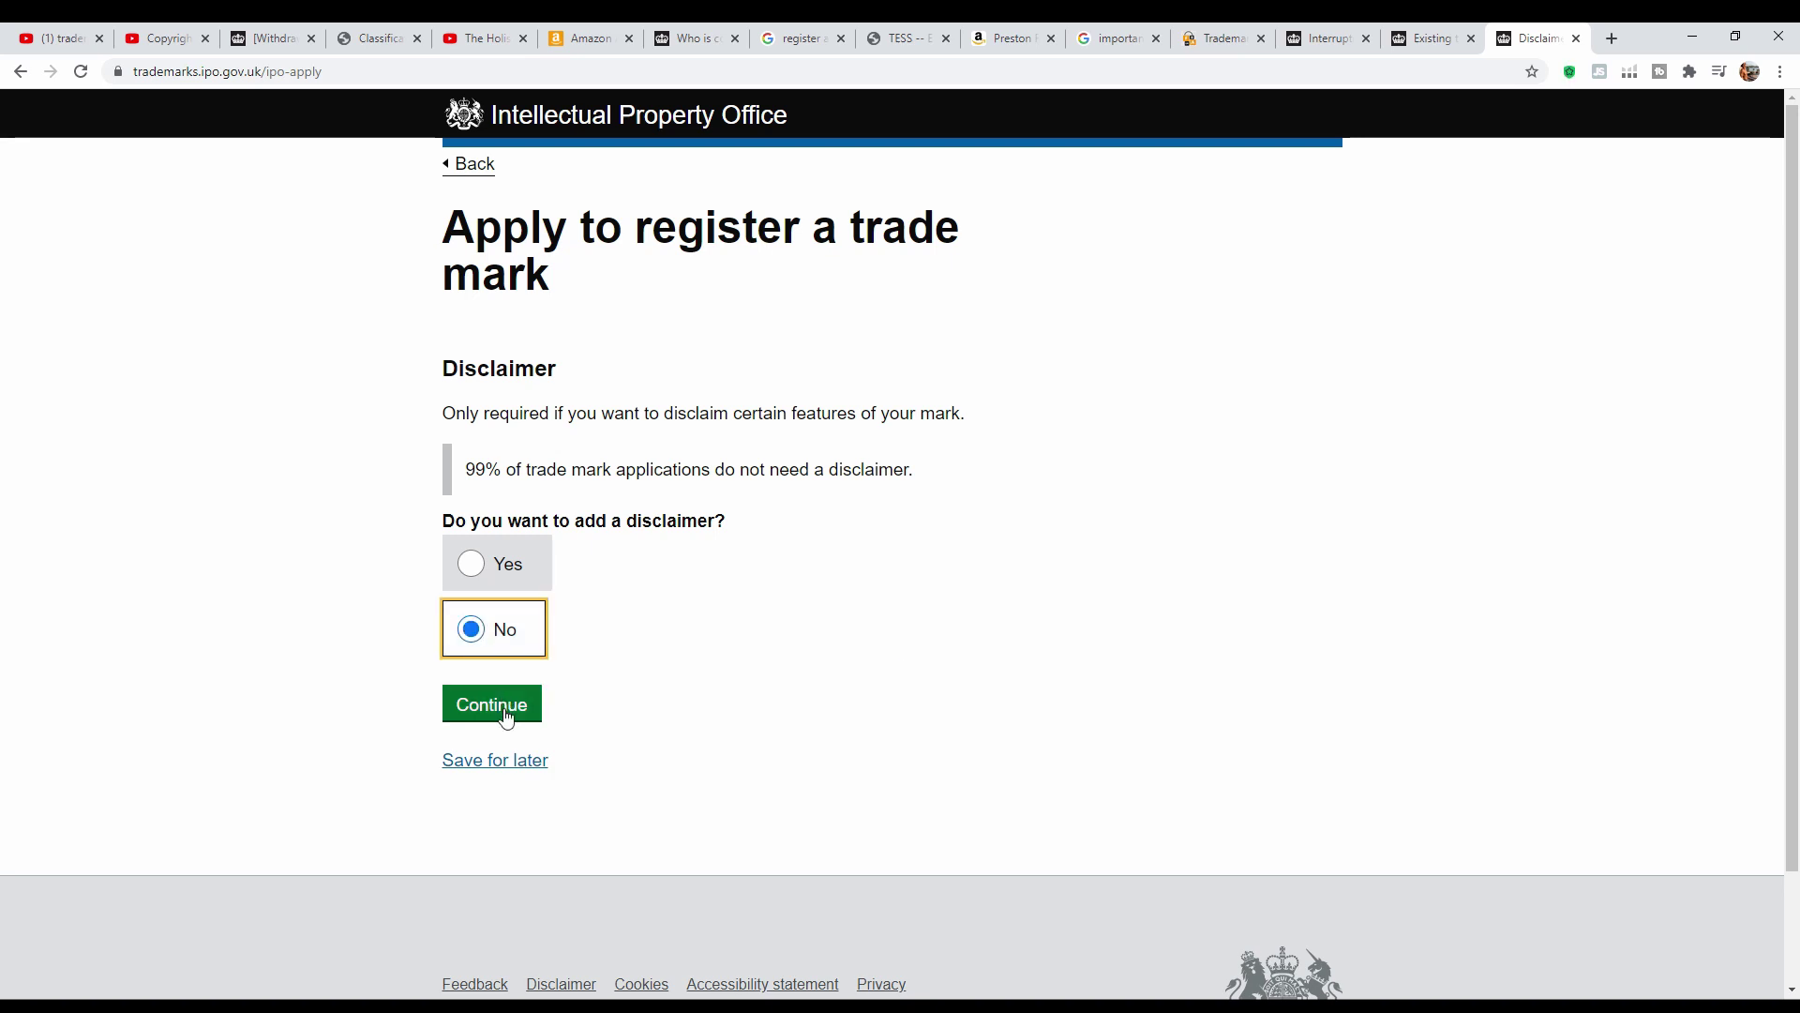
left_click(507, 709)
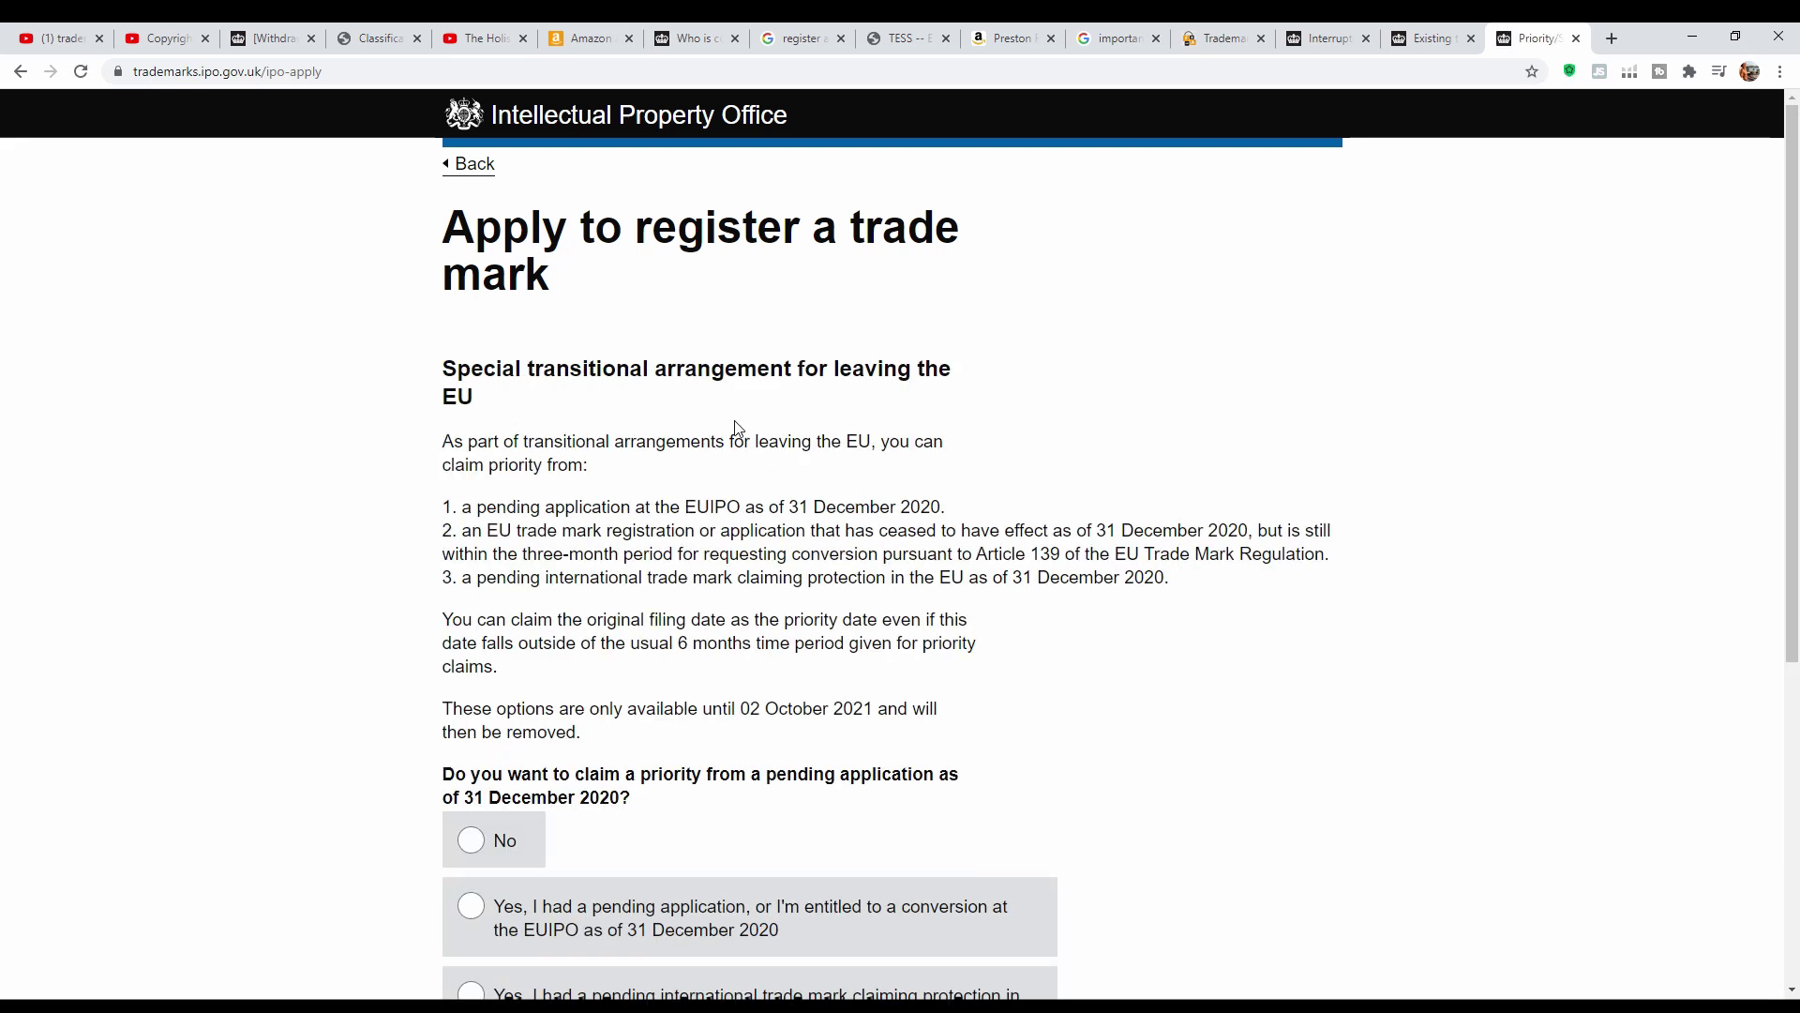
Decline both the EU transitional priority claim and the priority registration date claim.
scroll(869, 507, "down", 1)
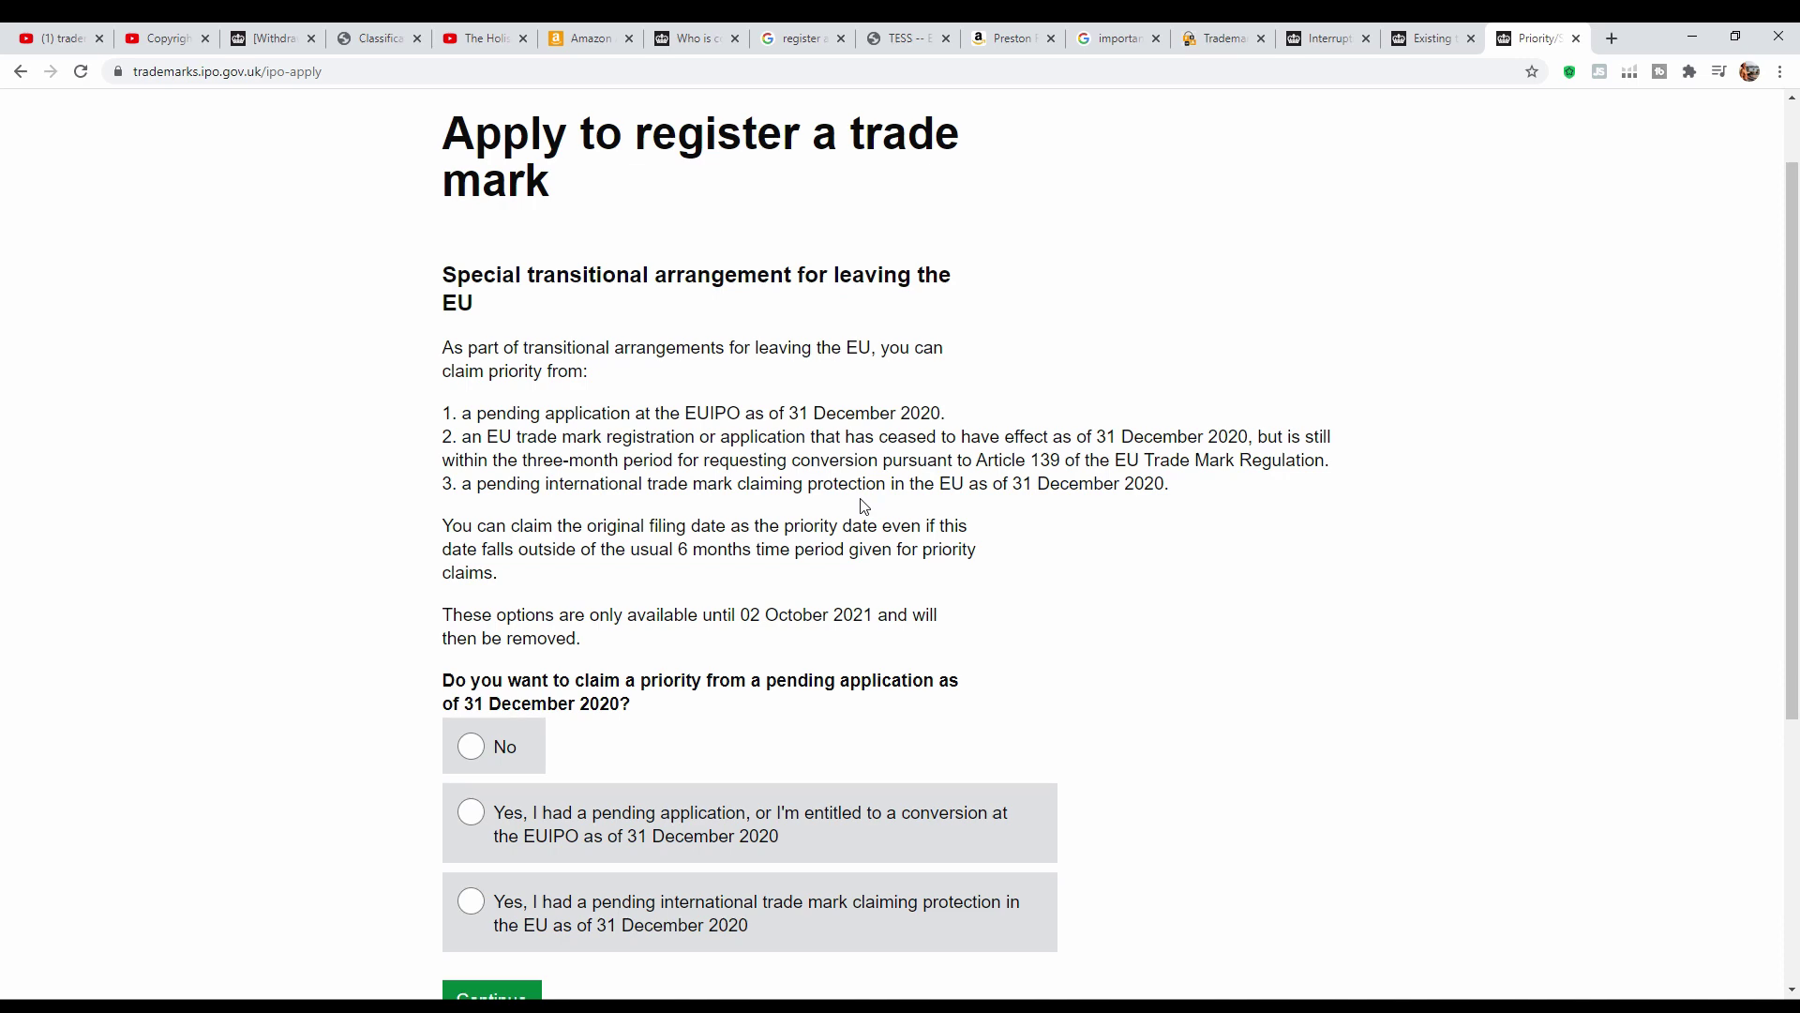
scroll(859, 517, "down", 2)
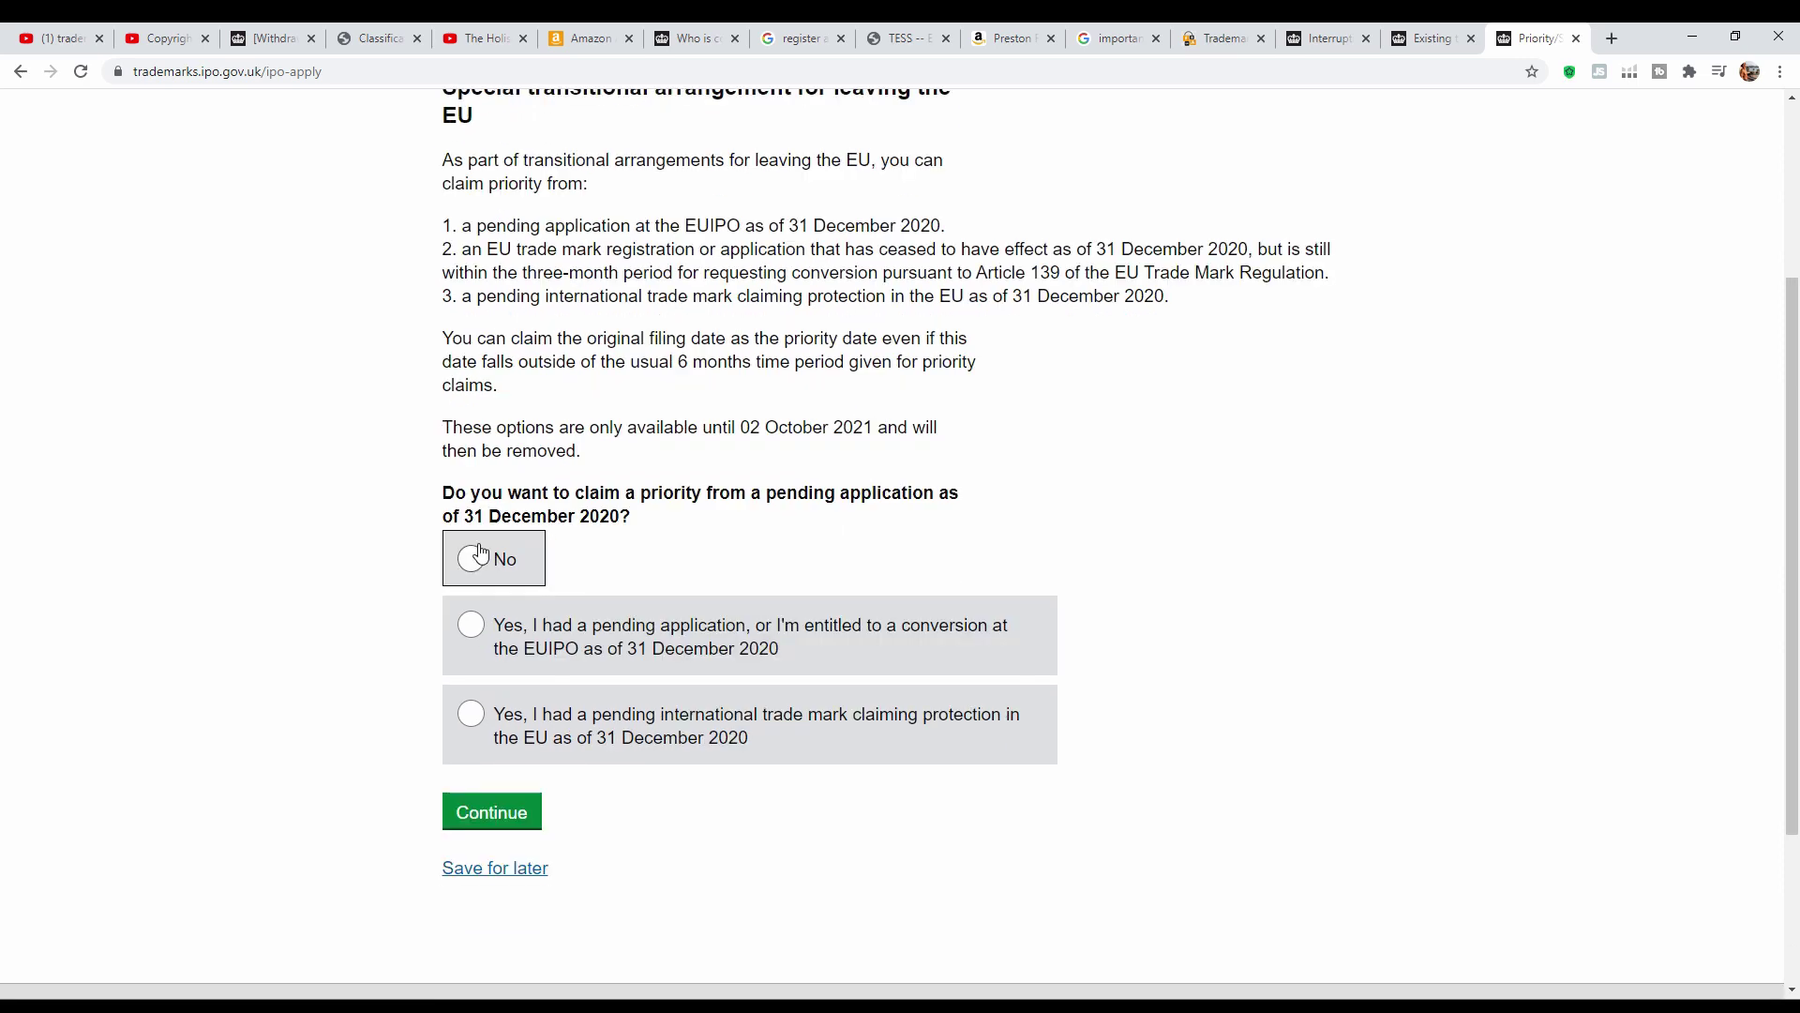
left_click(480, 555)
left_click(503, 825)
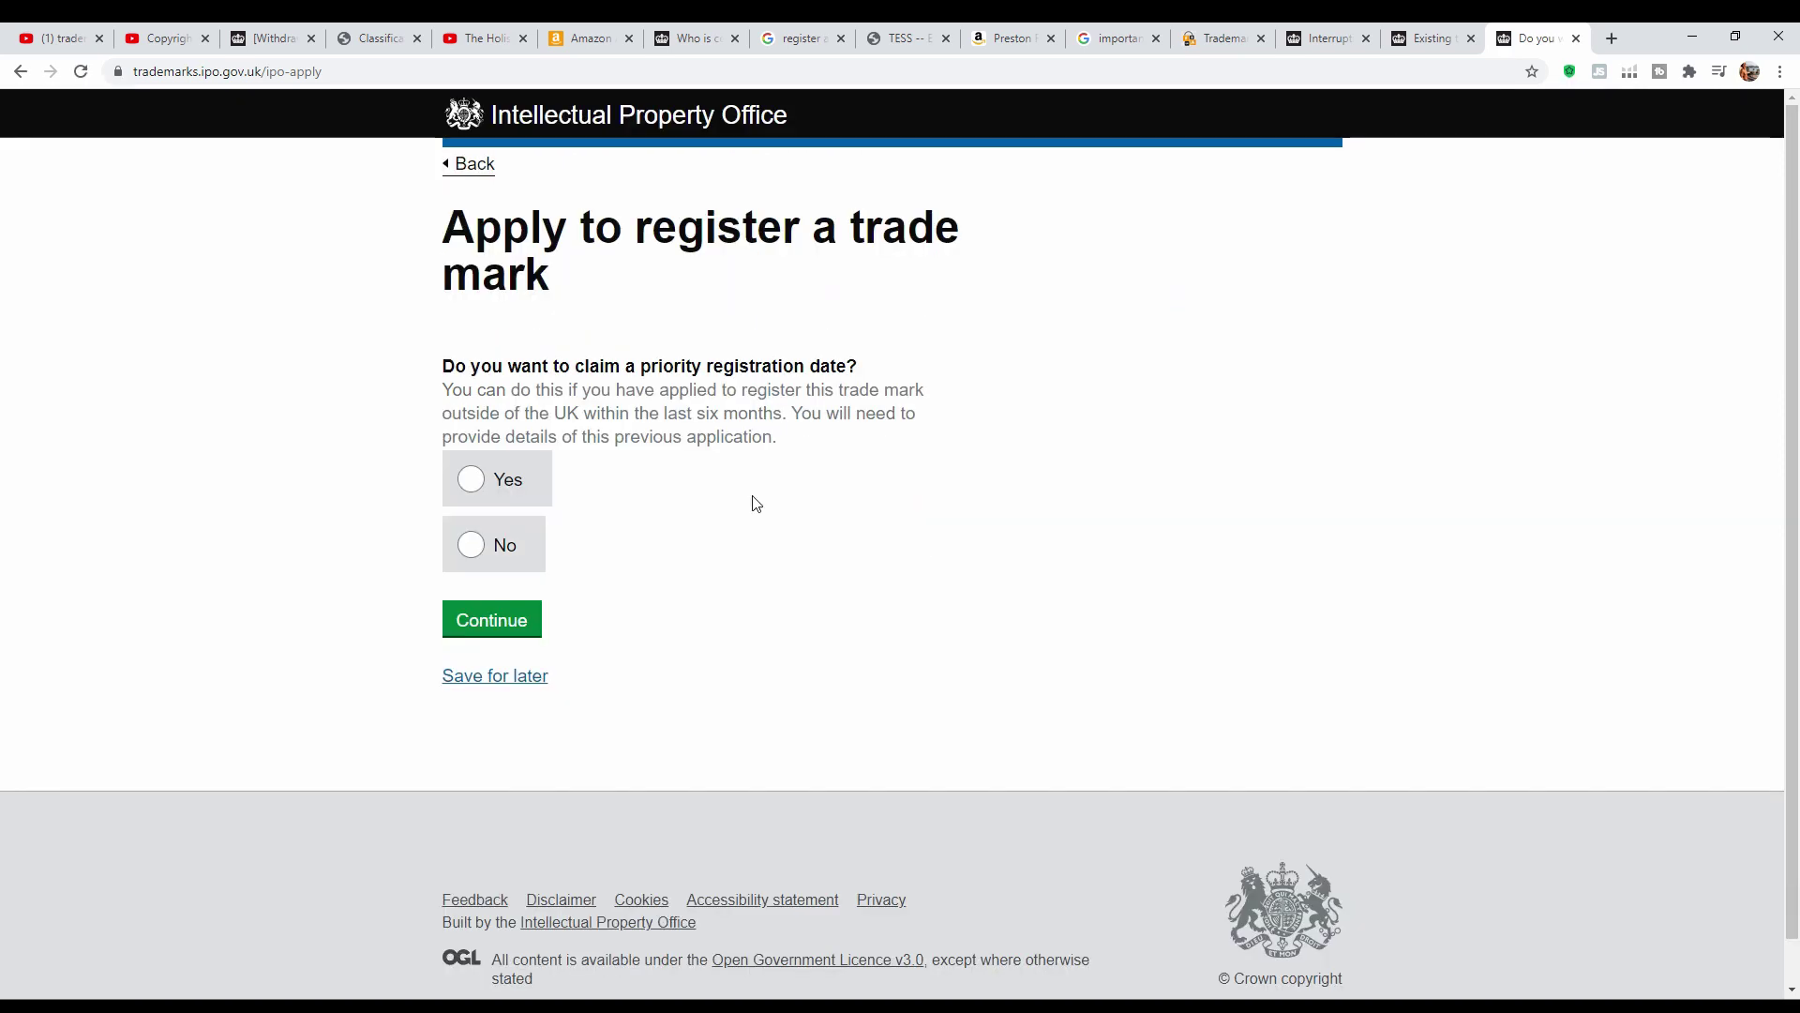
left_click(464, 539)
left_click(491, 620)
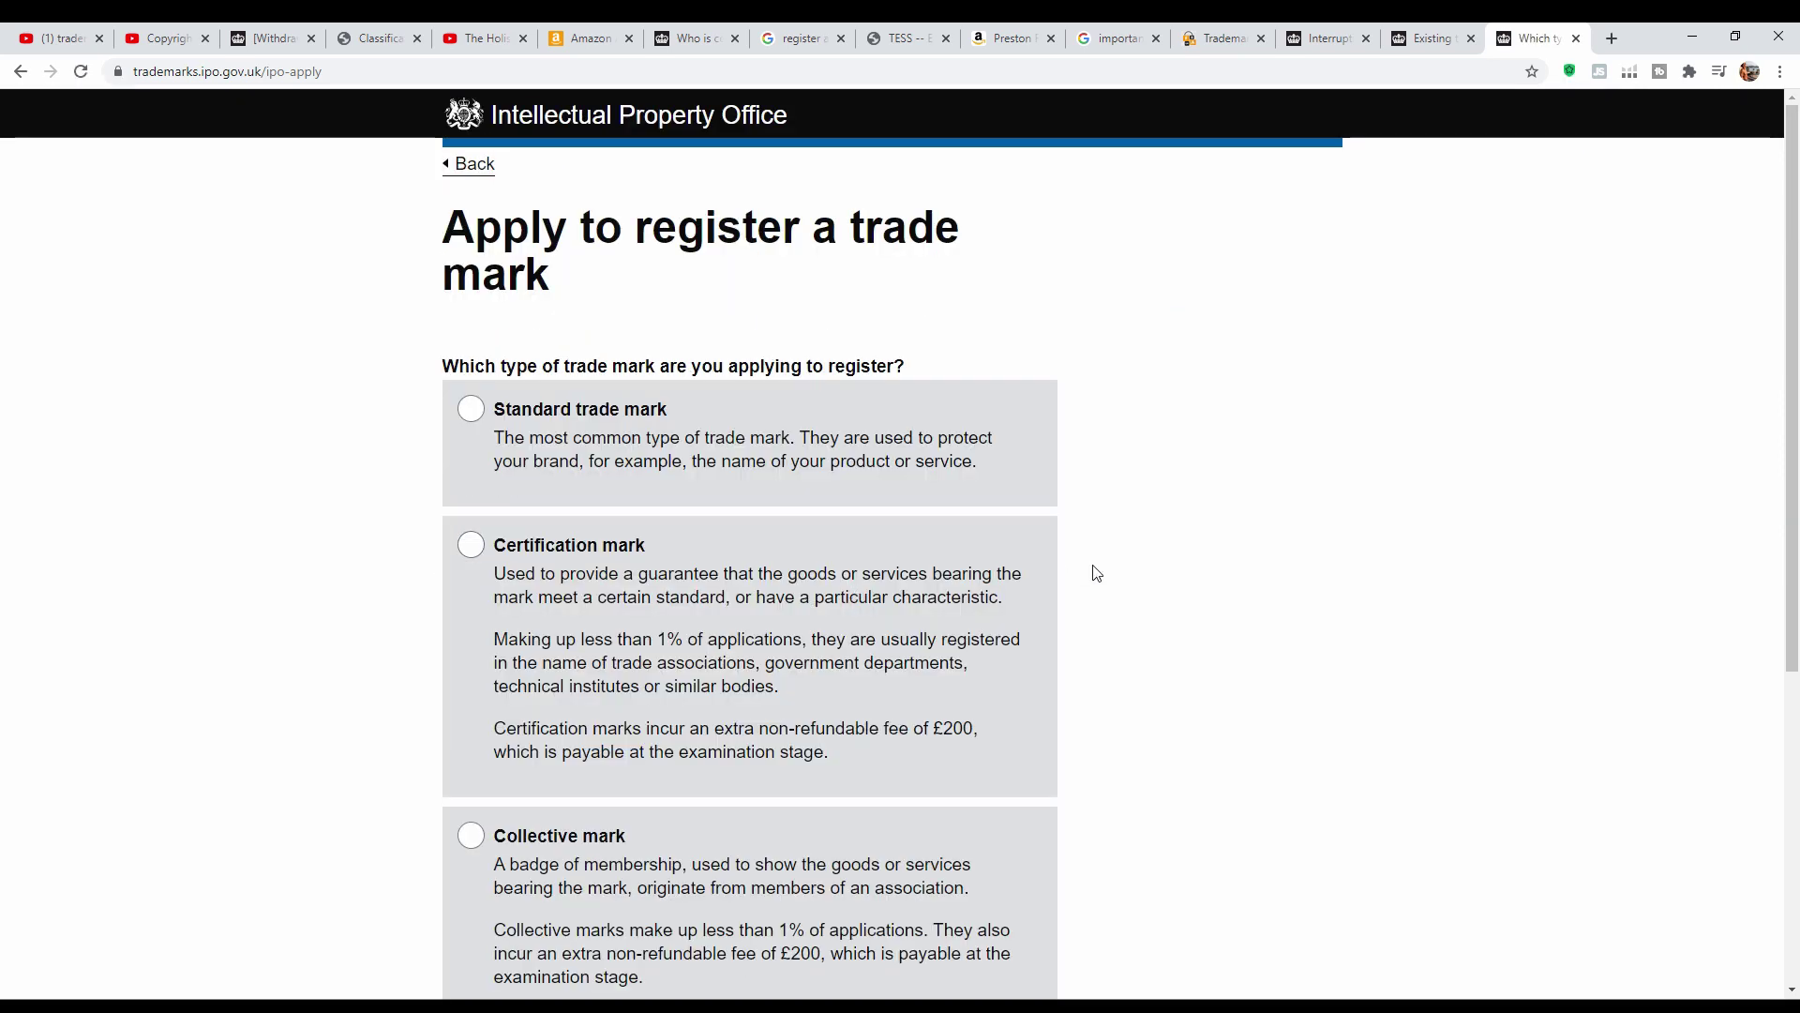
Compare the trade mark types and continue the application with Standard trade mark.
scroll(1097, 574, "down", 4)
scroll(1098, 591, "up", 4)
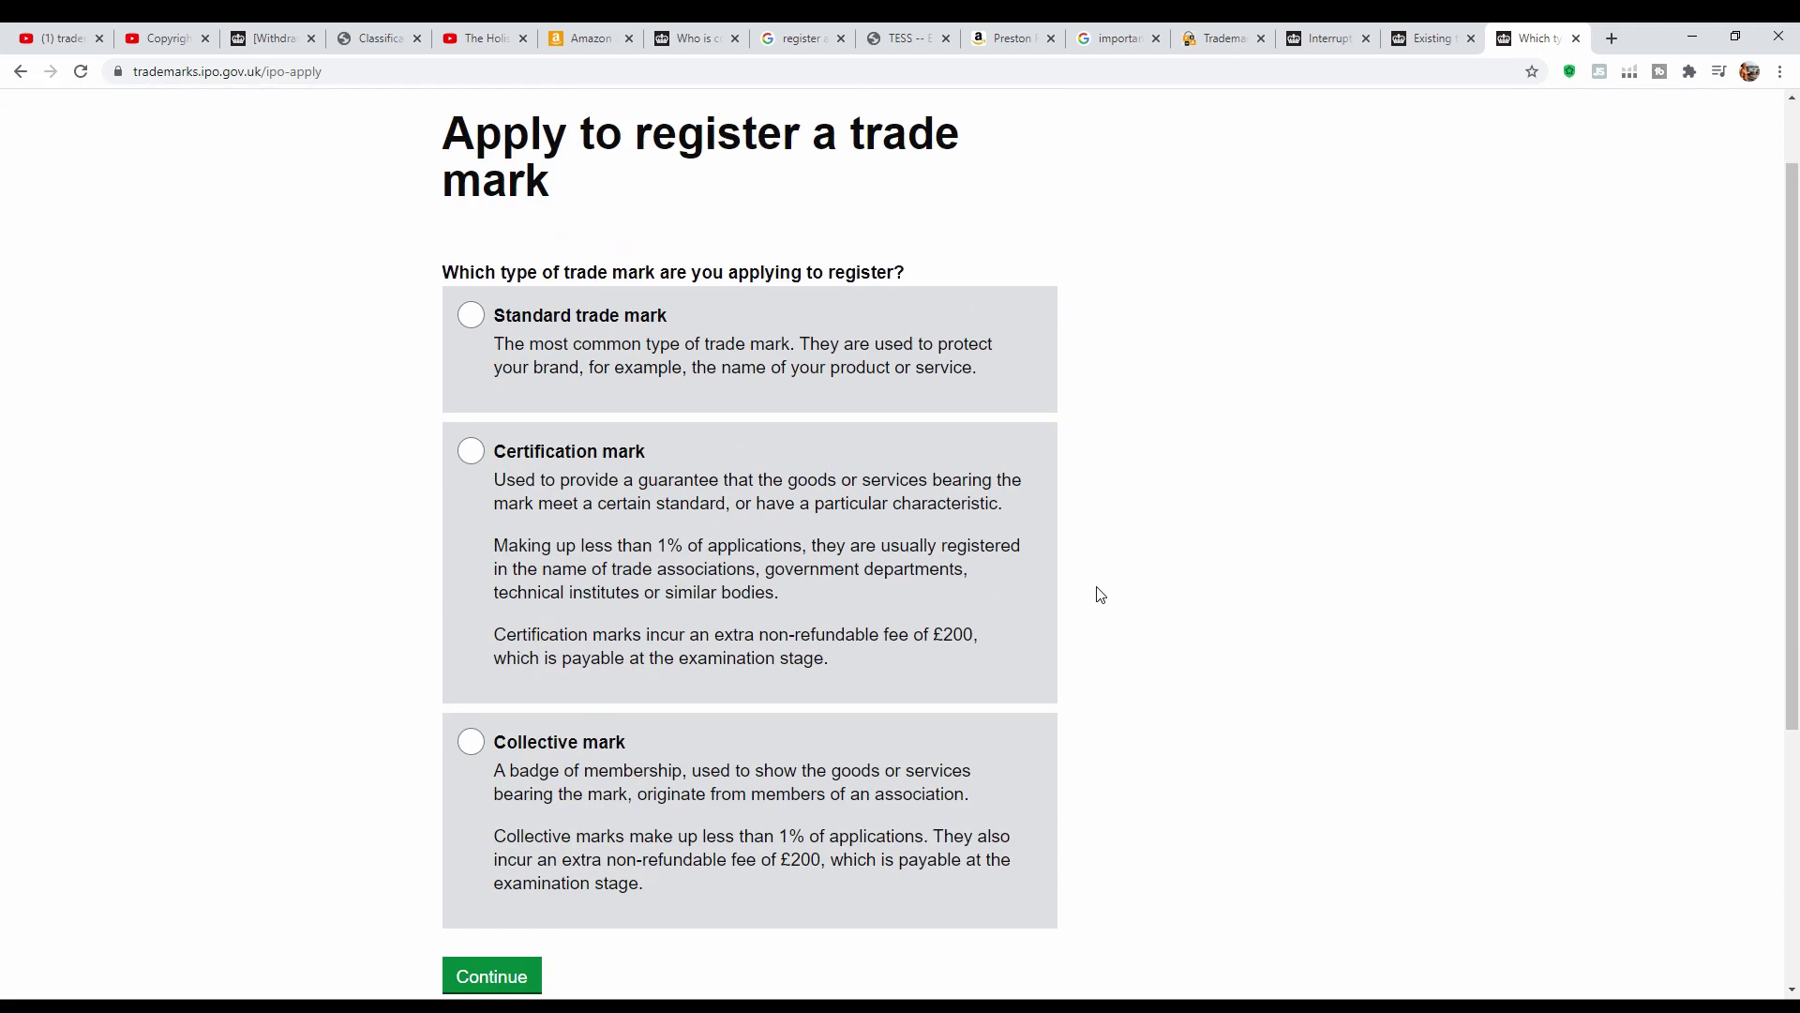
scroll(1099, 592, "down", 1)
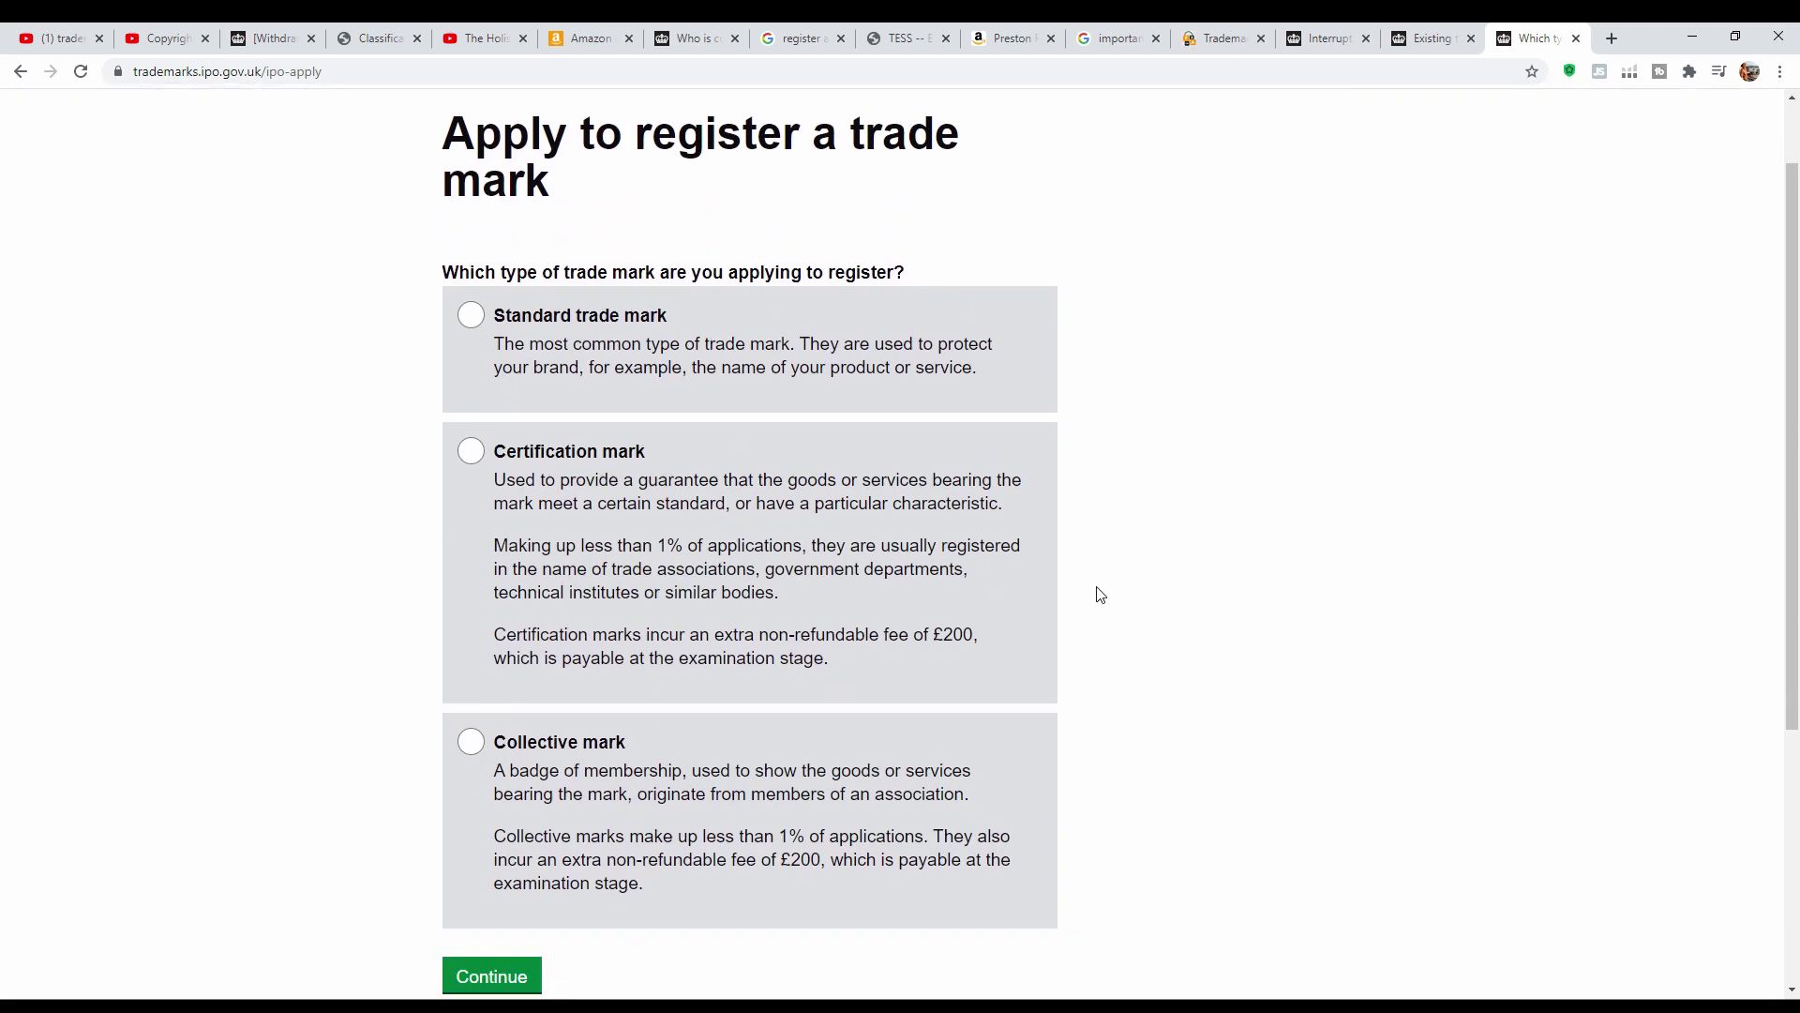
left_click(471, 315)
scroll(1001, 697, "down", 2)
left_click(517, 794)
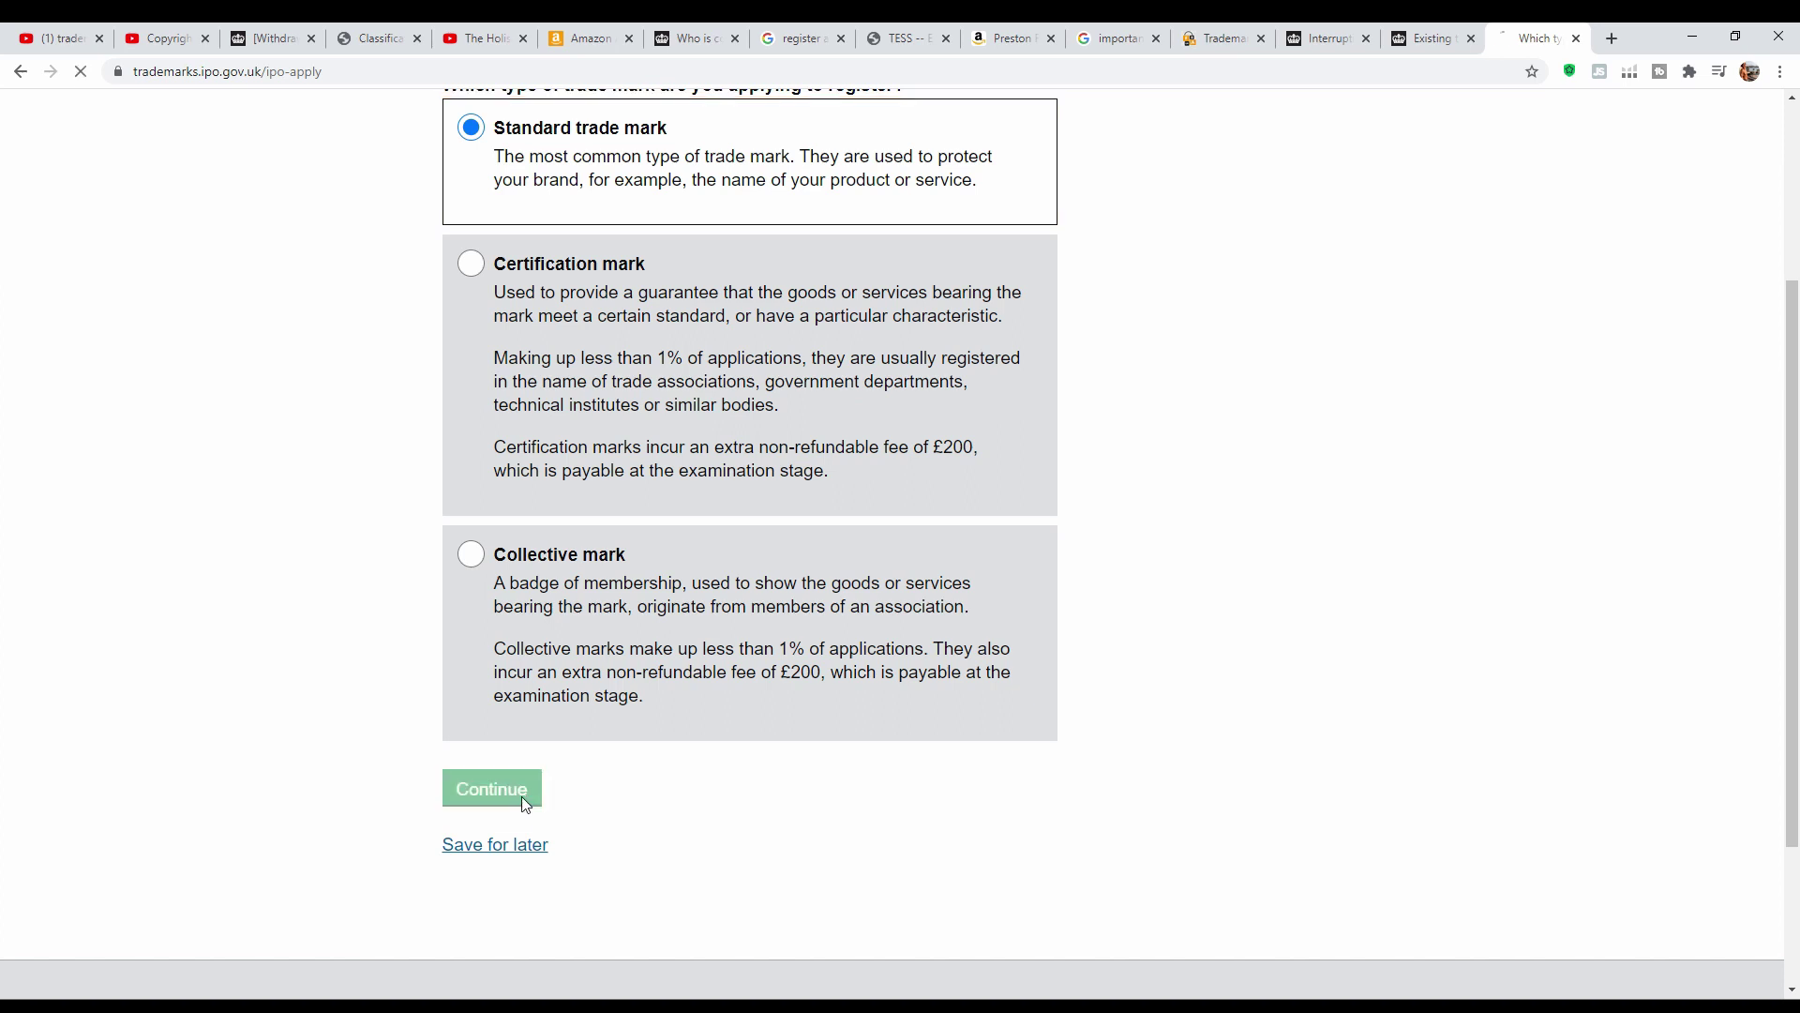
Choose the Standard examination at £170 and review the application summary on the way to the declaration.
scroll(1124, 592, "down", 1)
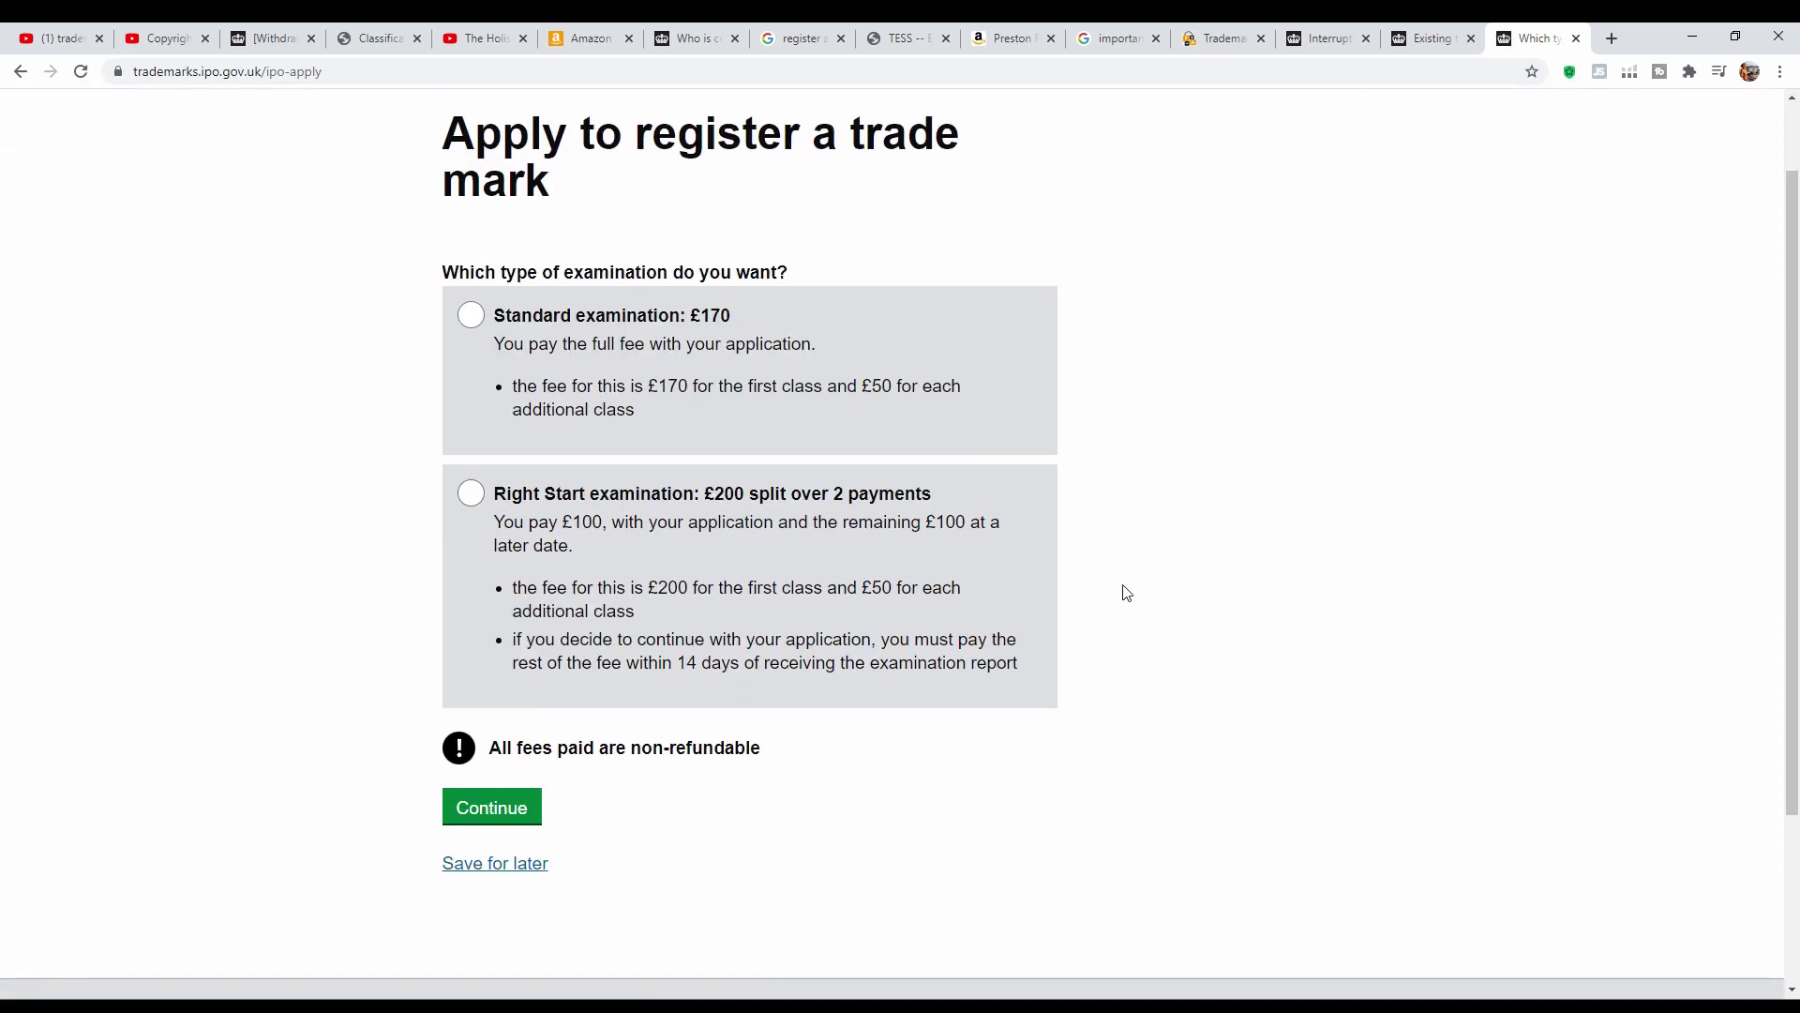
left_click(469, 313)
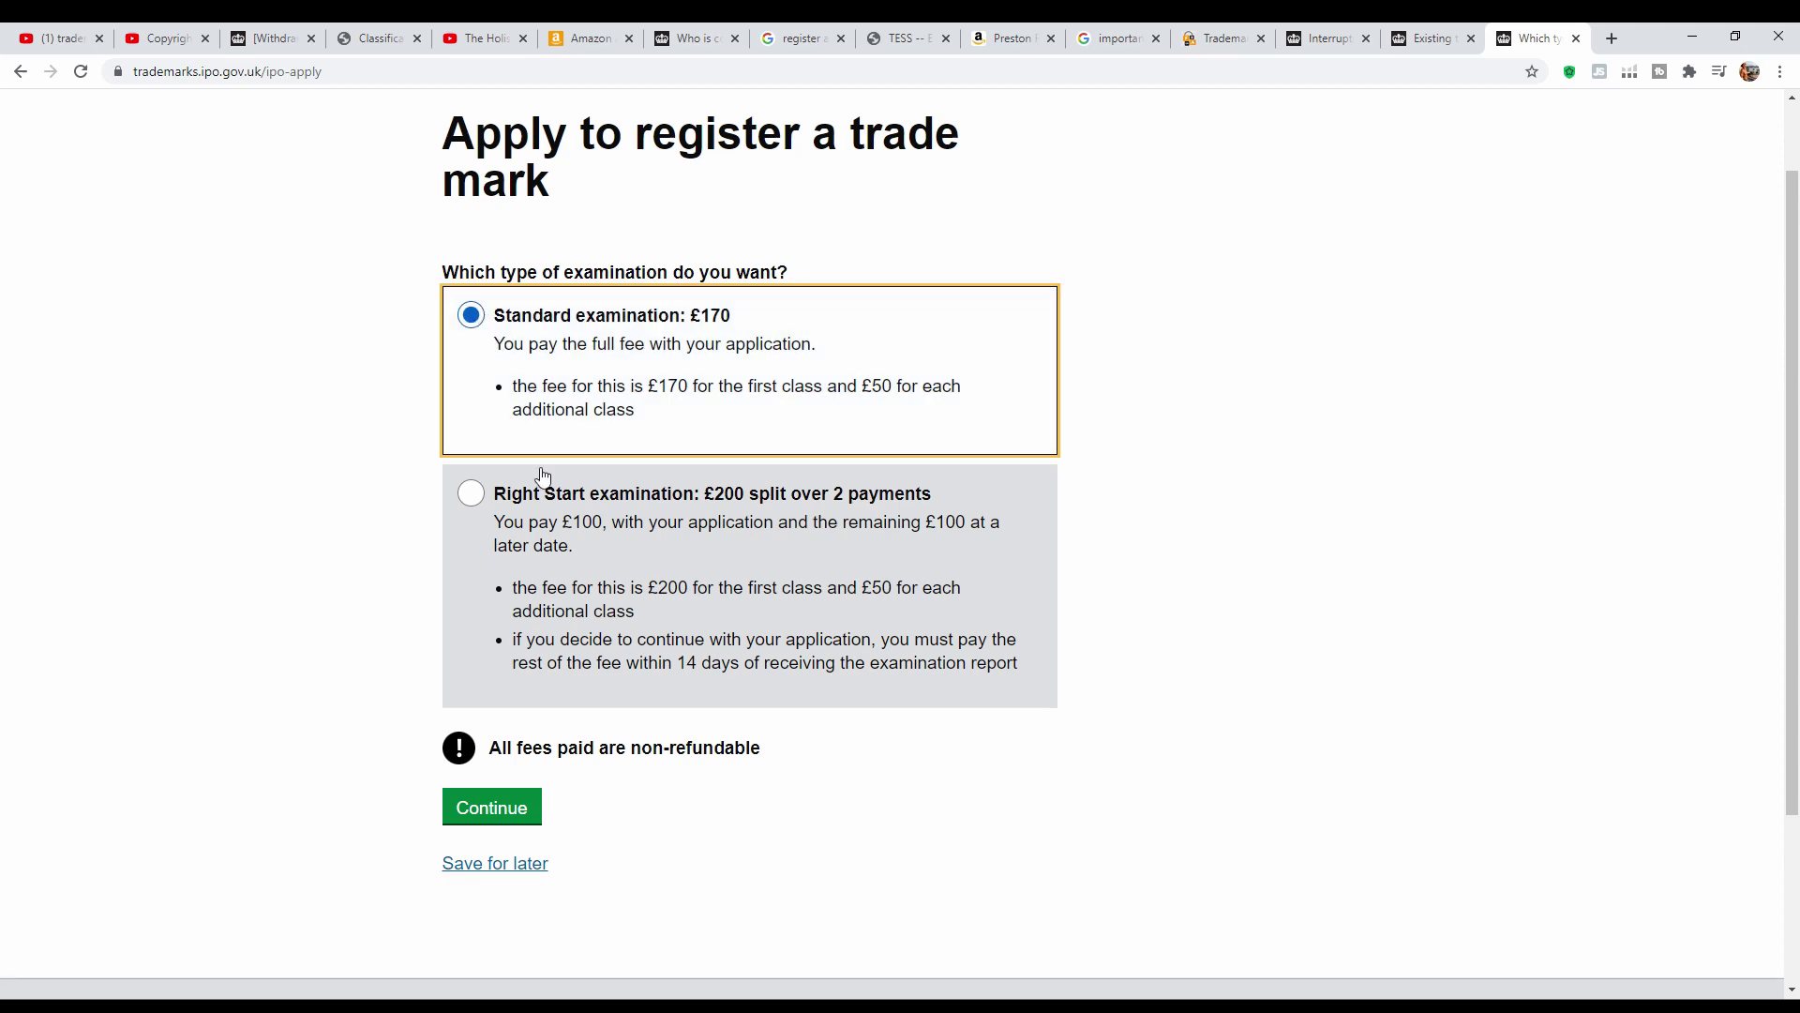
left_click(494, 804)
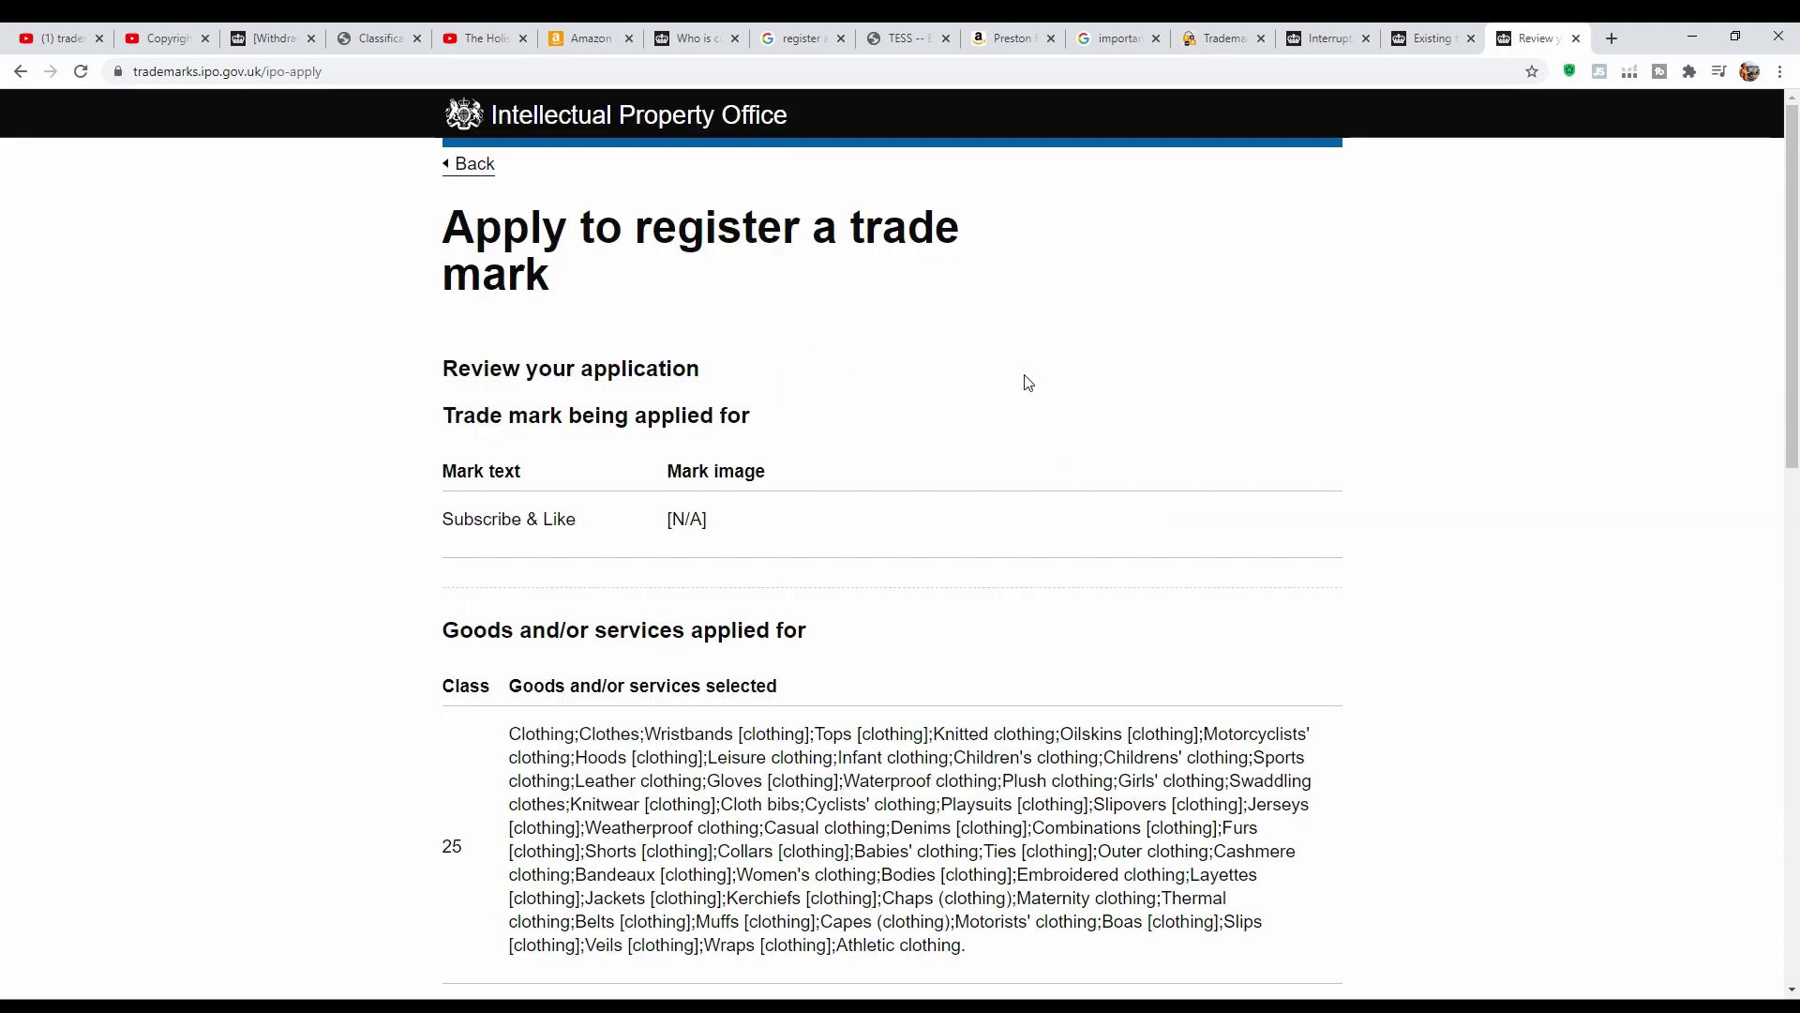
scroll(1028, 383, "down", 2)
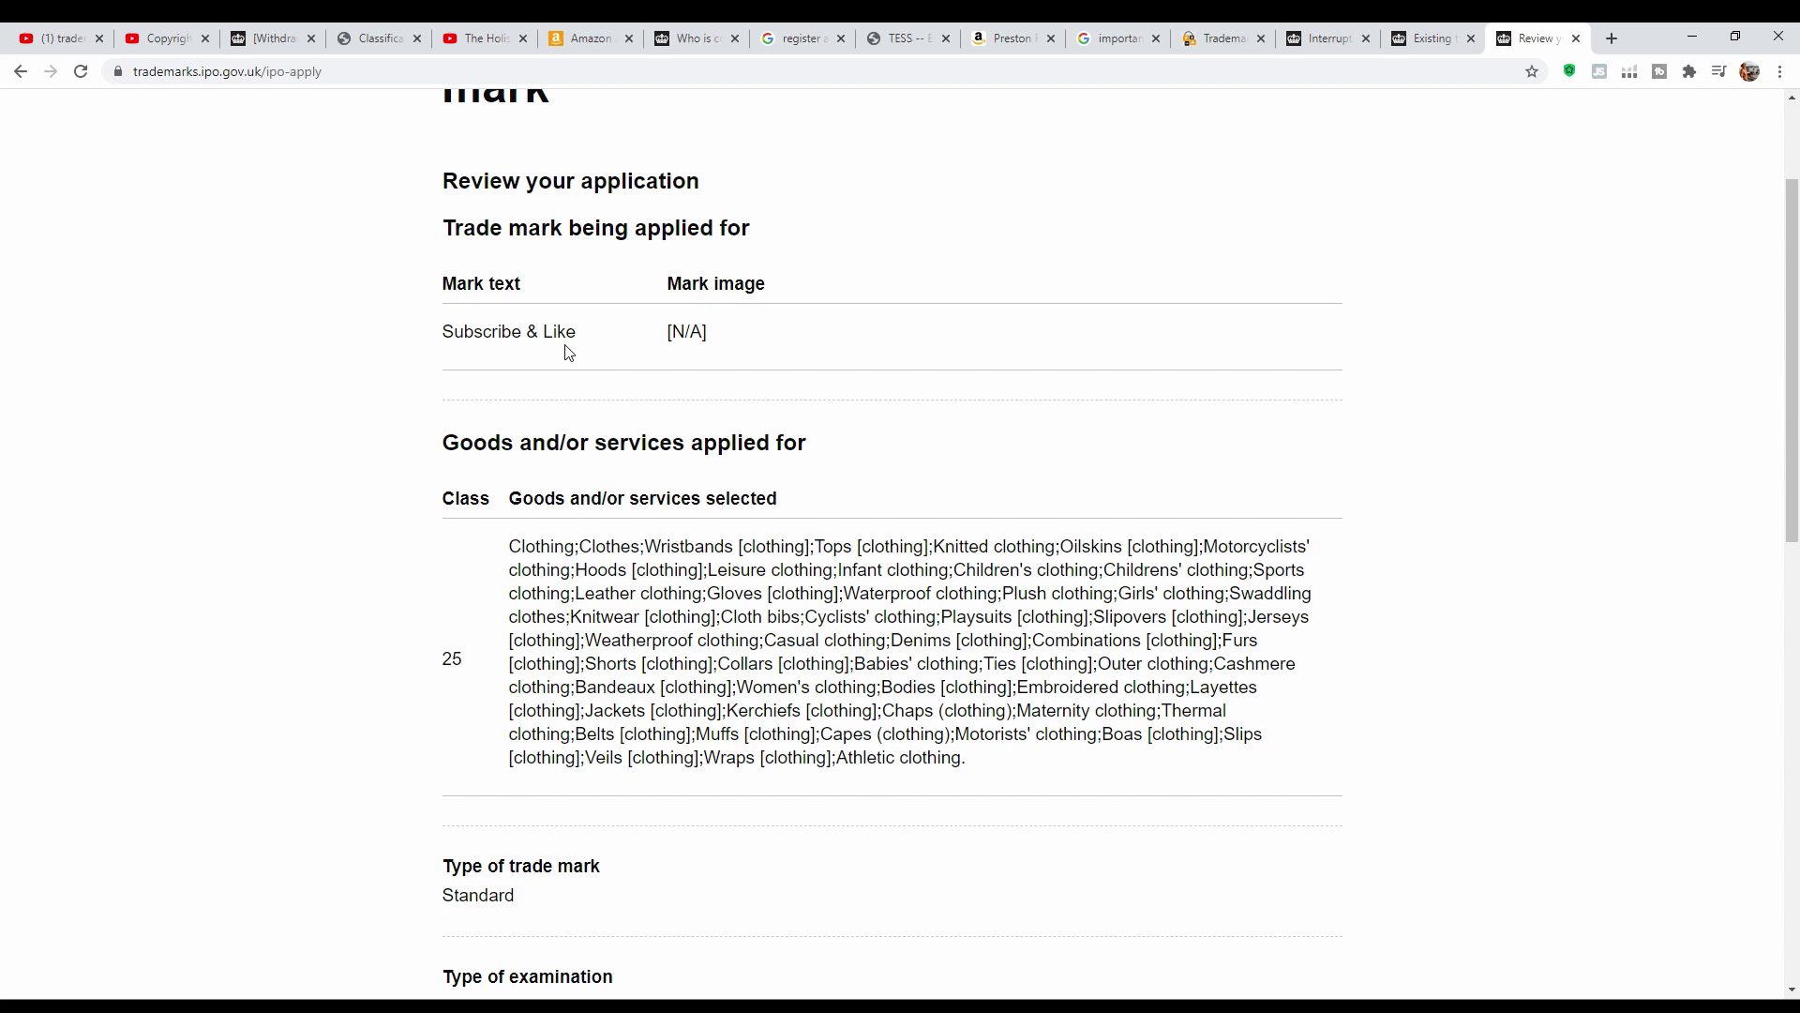
scroll(657, 366, "down", 1)
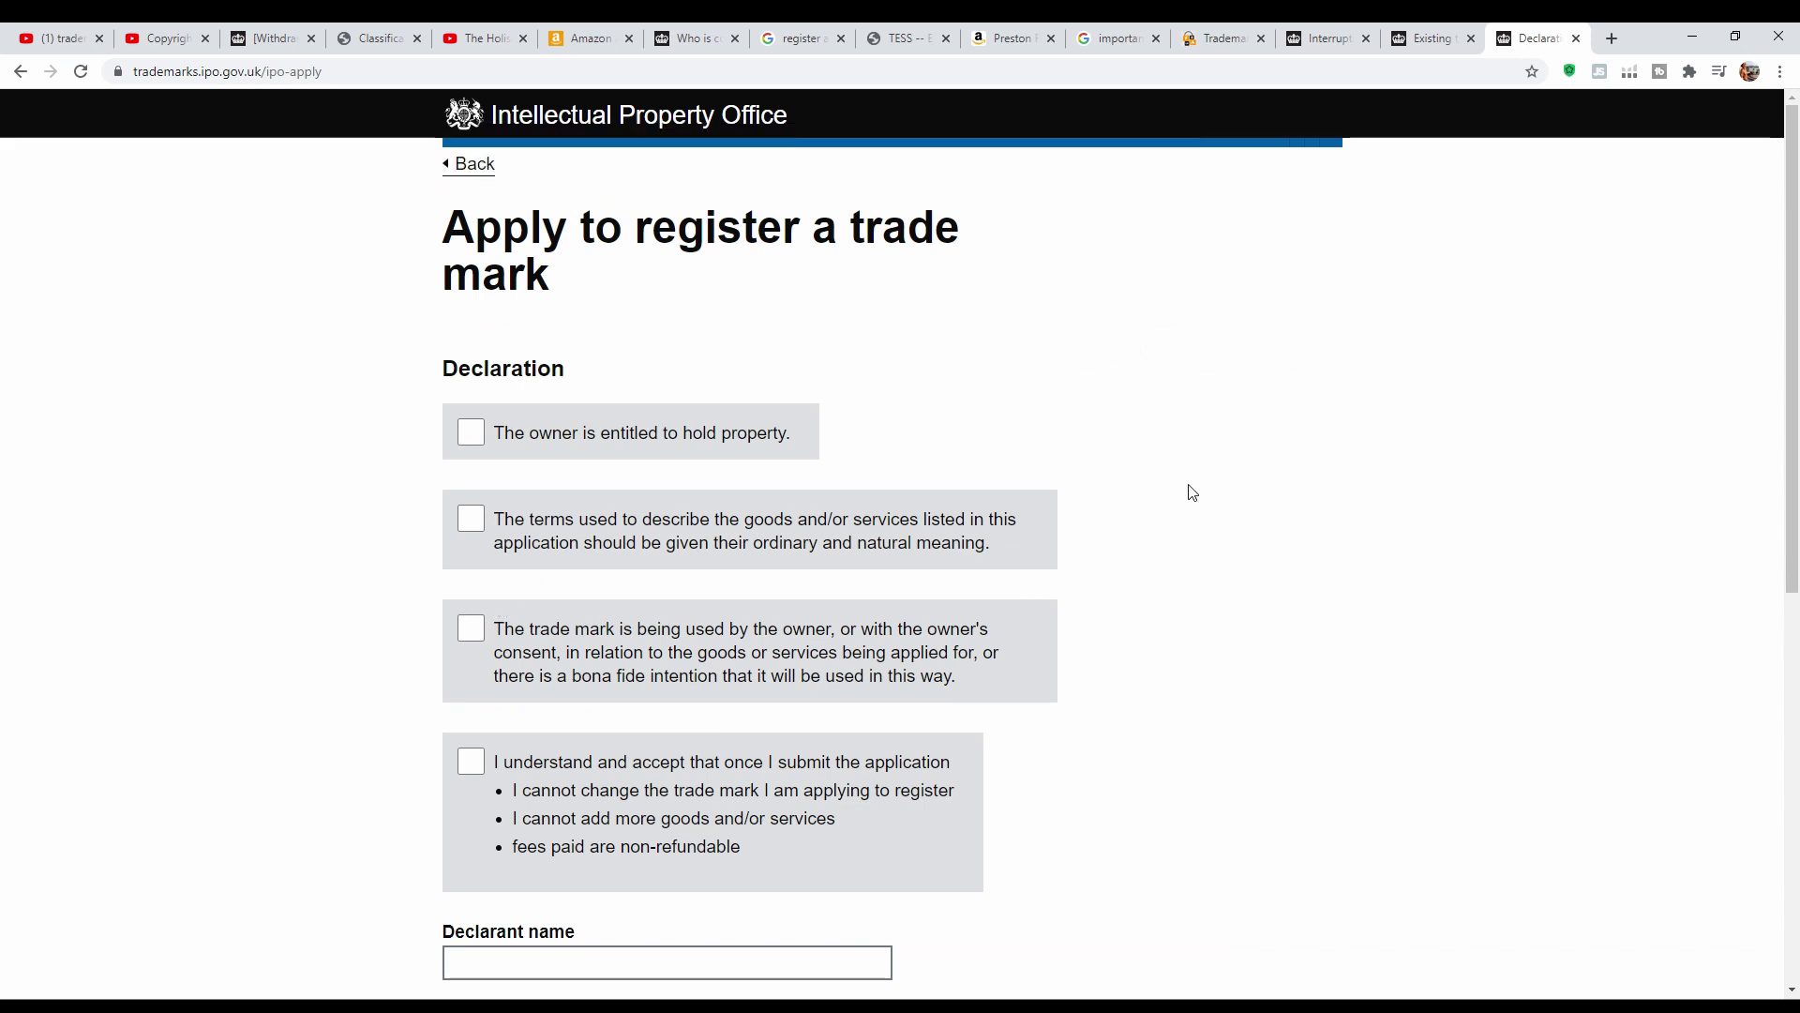
Accept all four declaration statements and look over the remaining declarant, contact and reference fields.
scroll(1172, 475, "down", 1)
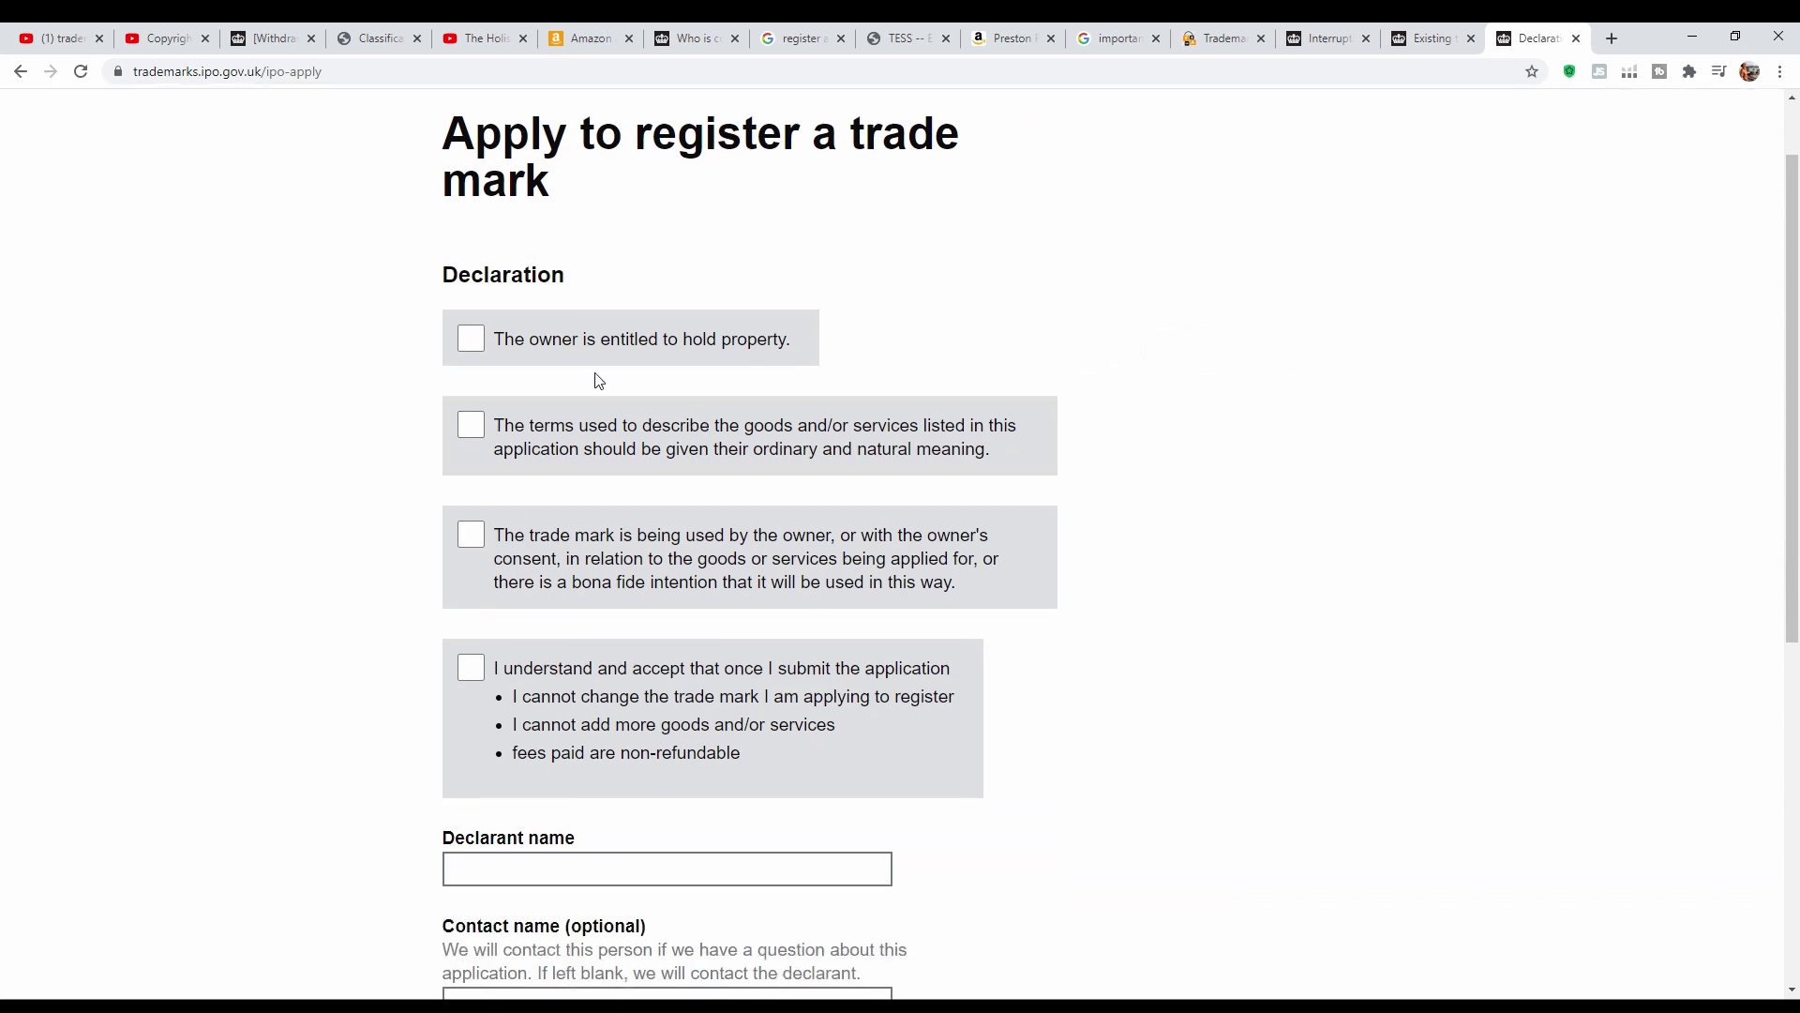
left_click(469, 340)
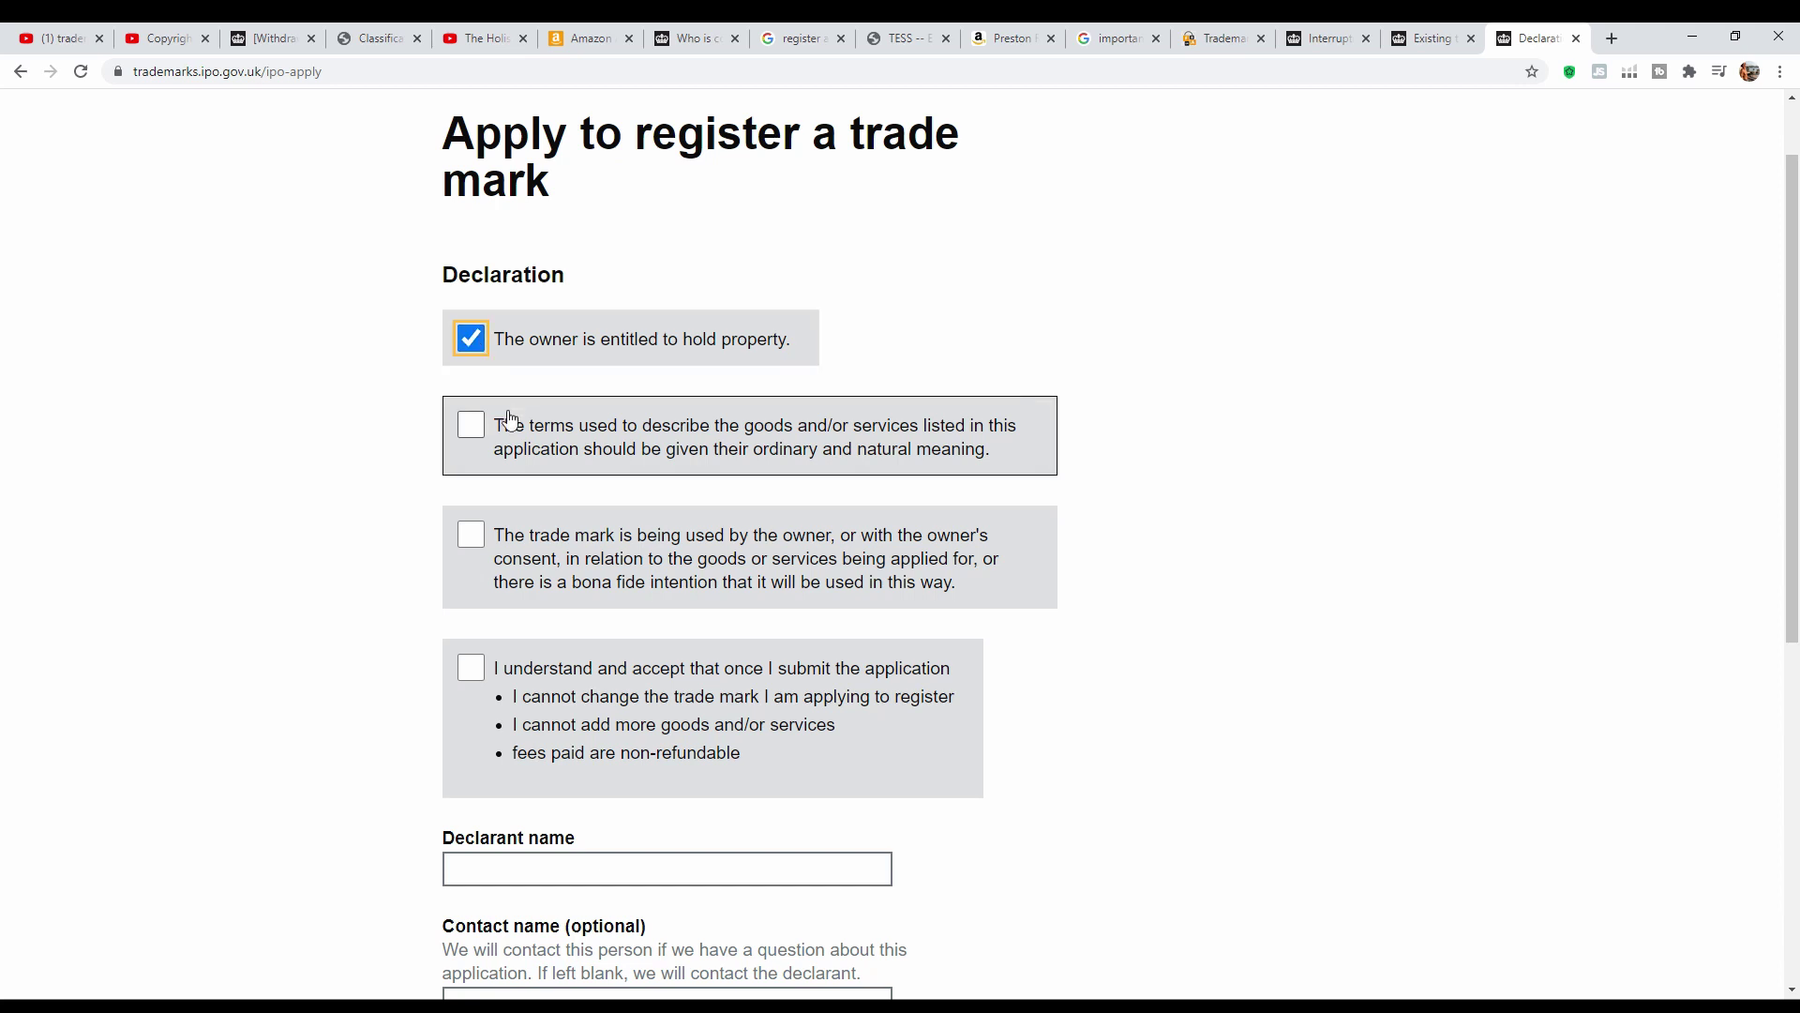
left_click(472, 439)
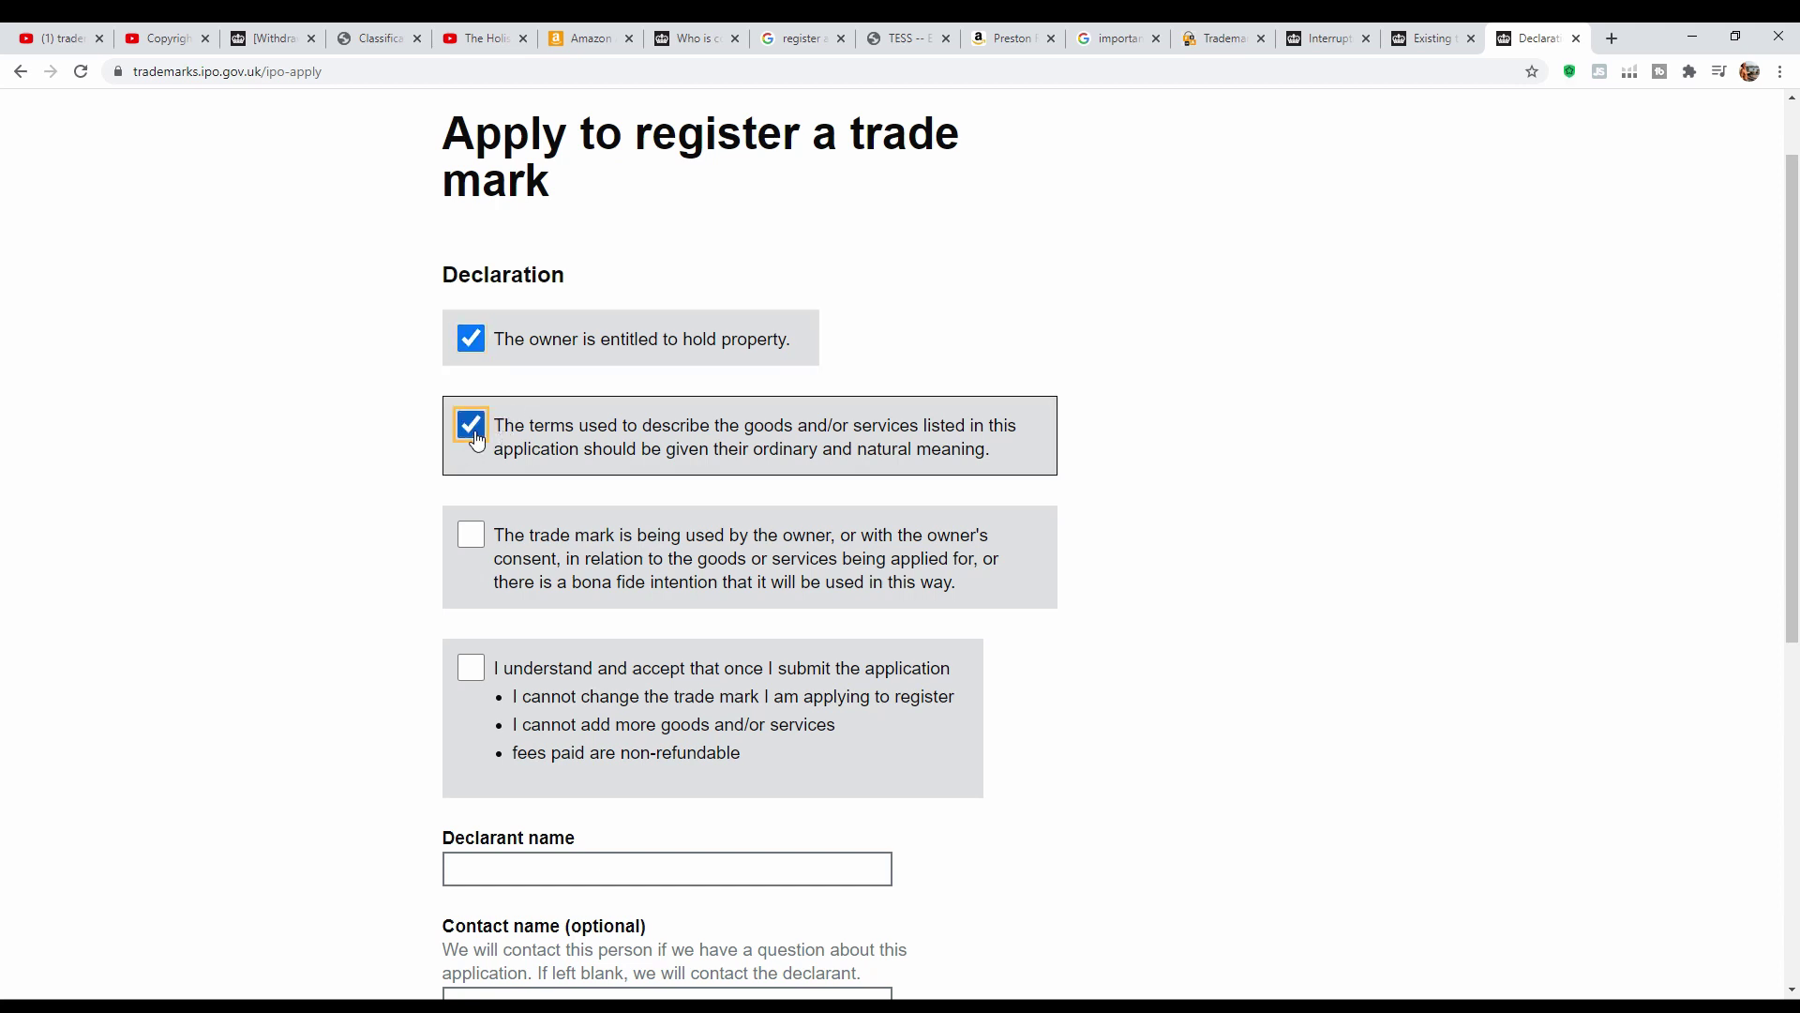
left_click(471, 536)
left_click(472, 668)
scroll(1219, 545, "down", 1)
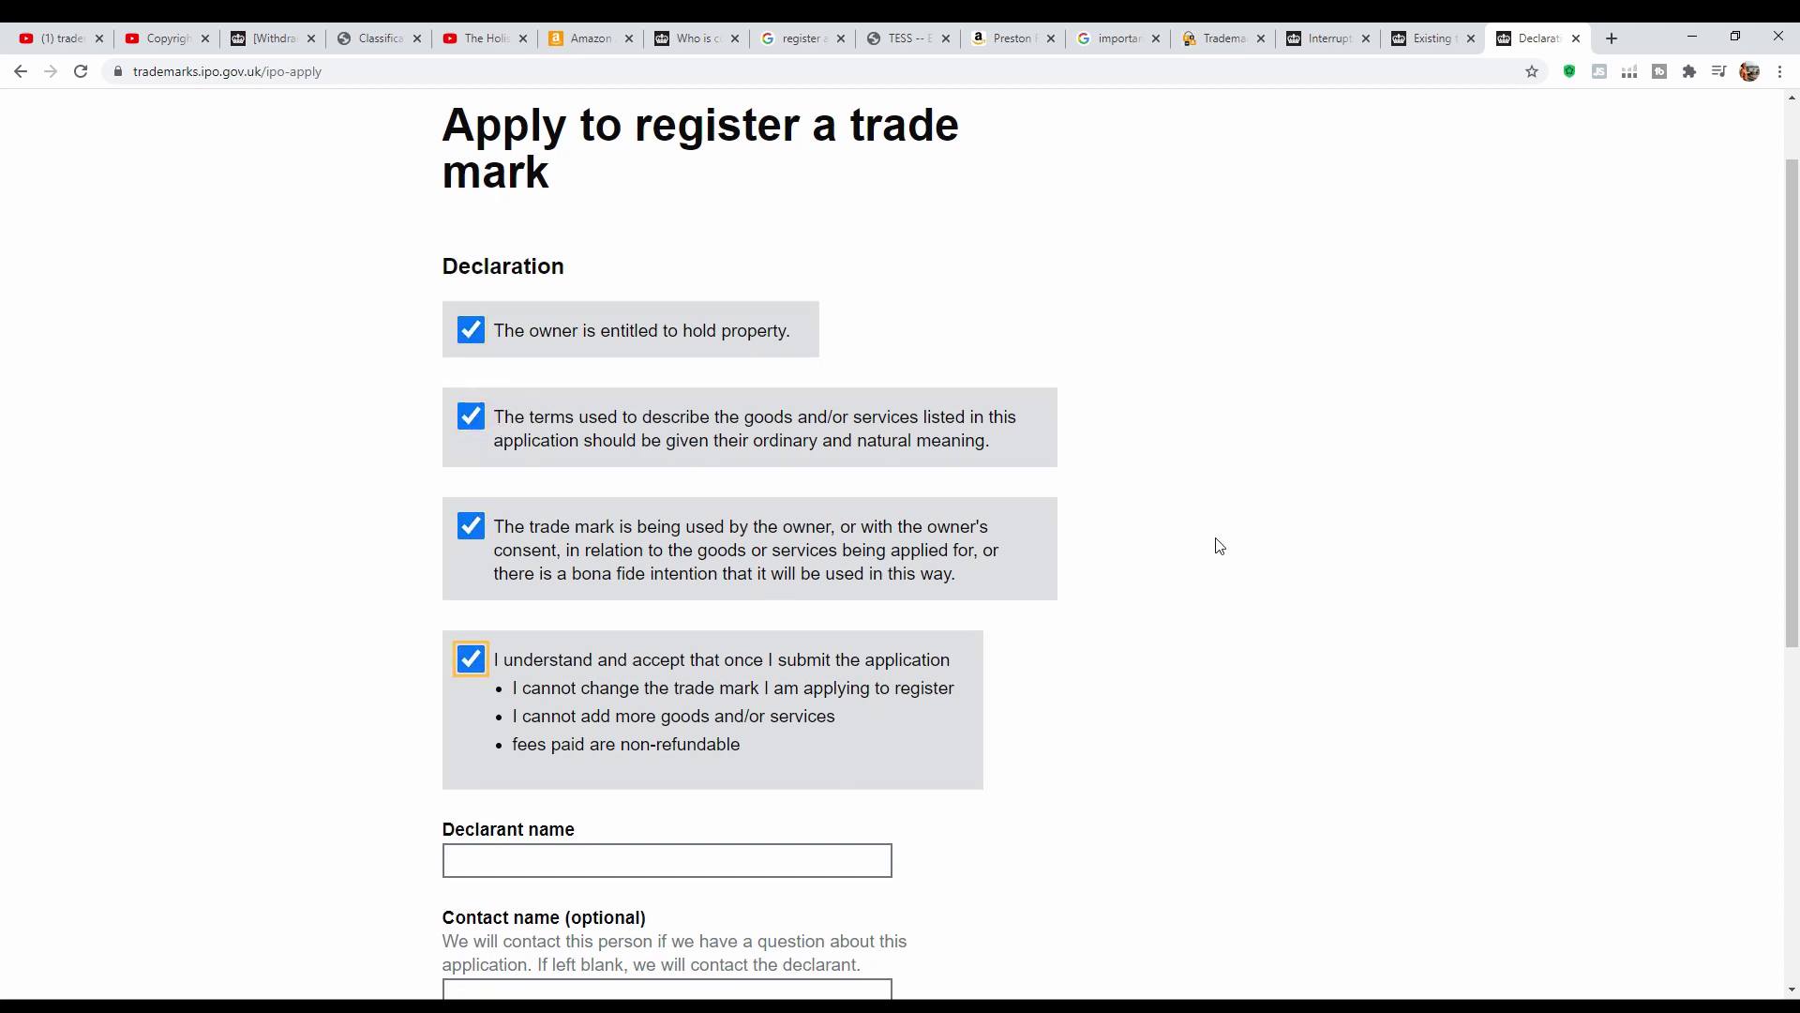
scroll(1219, 546, "down", 4)
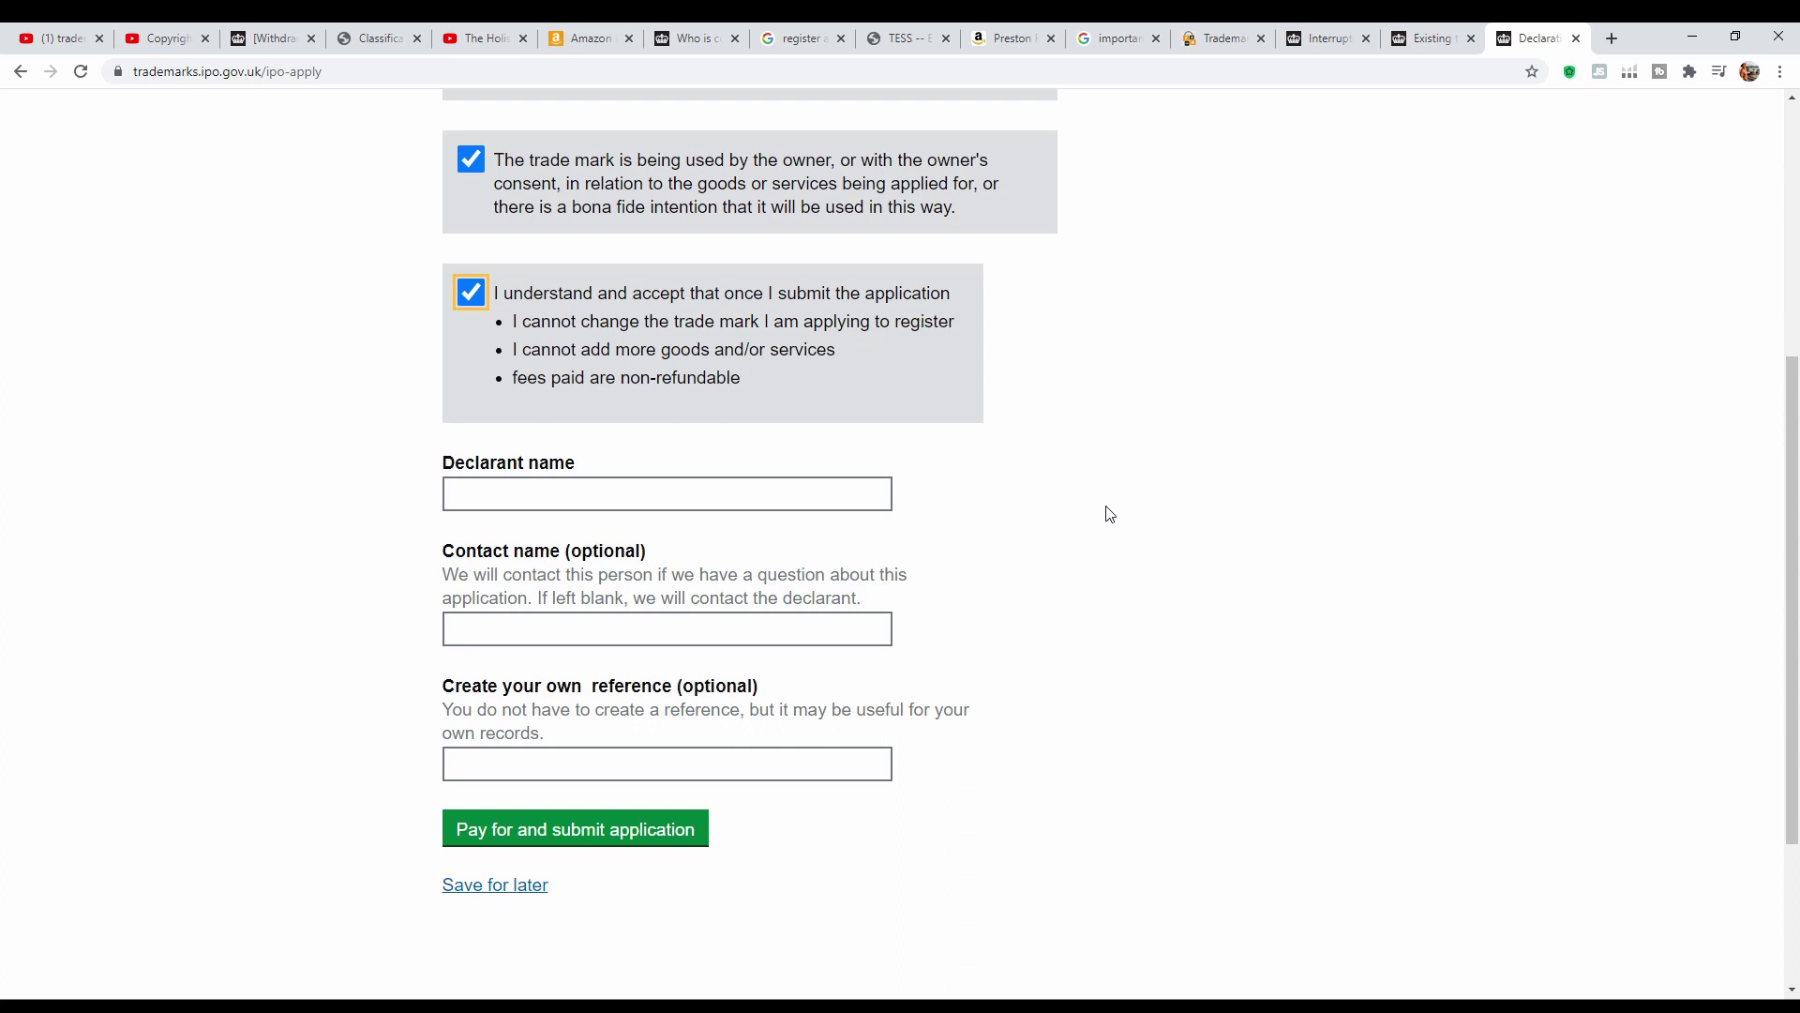